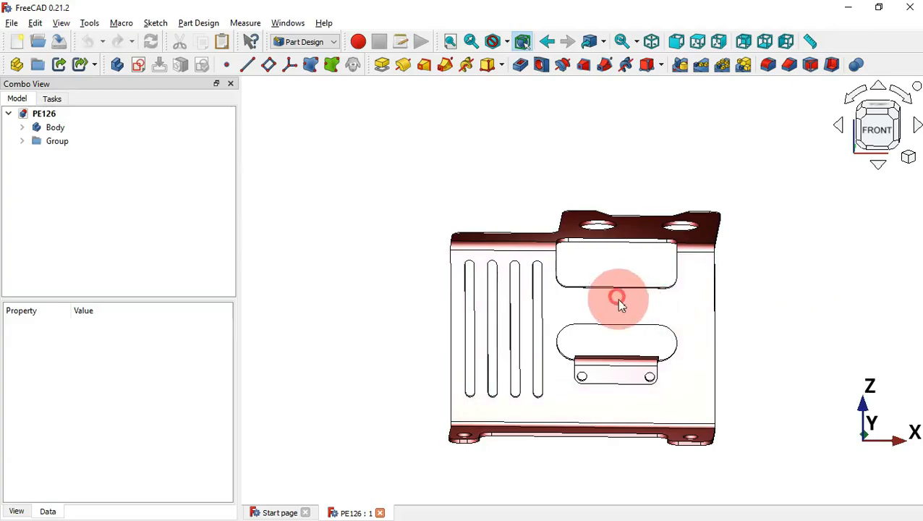
# Look over the finished PE126 bracket model and its dimensioned PDF drawing.
pyautogui.moveTo(617, 301); pyautogui.dragTo(759, 358, button='middle')
pyautogui.hotkey('alt', 'Tab')
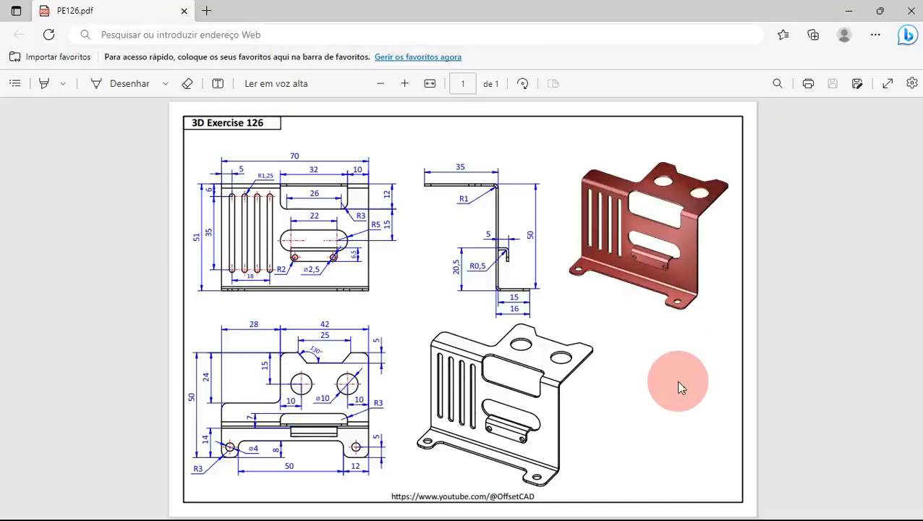
pyautogui.hotkey('alt', 'Tab')
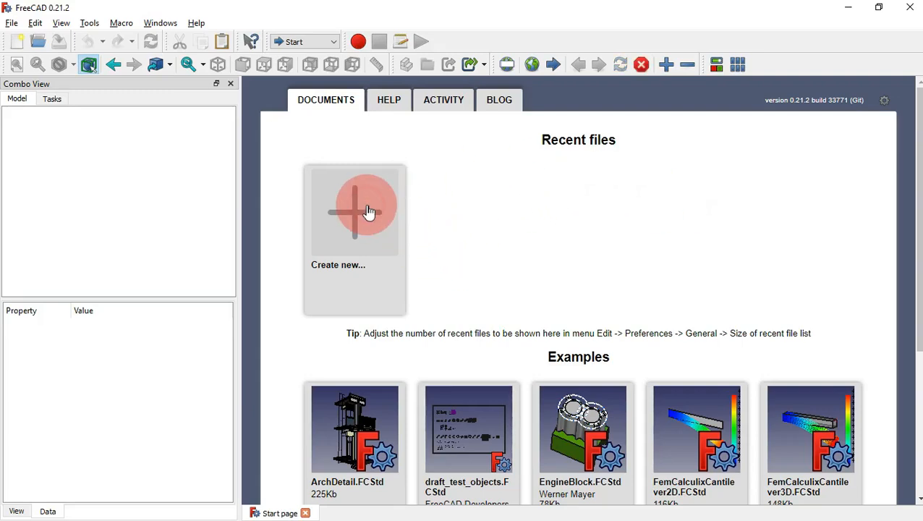
# Create a new document, switch to the Part Design workbench and add an empty body.
pyautogui.click(368, 211)
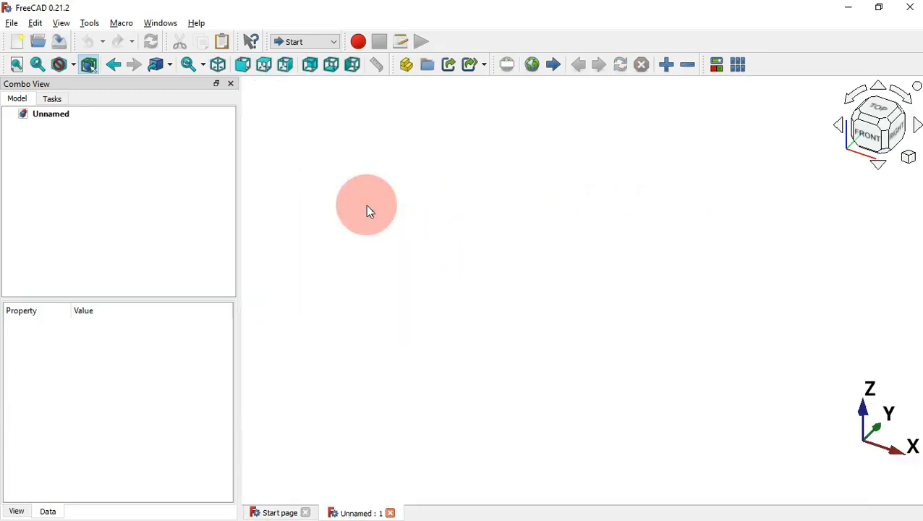
pyautogui.click(311, 45)
pyautogui.click(317, 127)
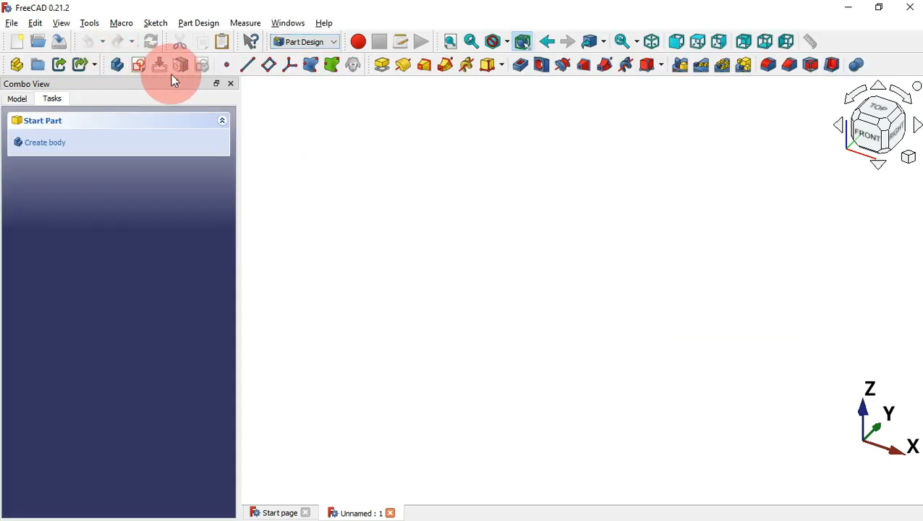
pyautogui.click(117, 65)
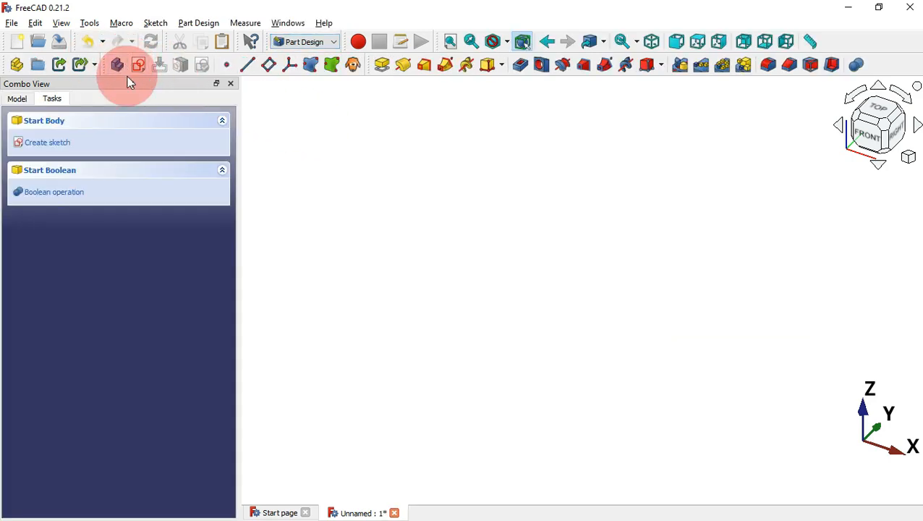
pyautogui.click(23, 103)
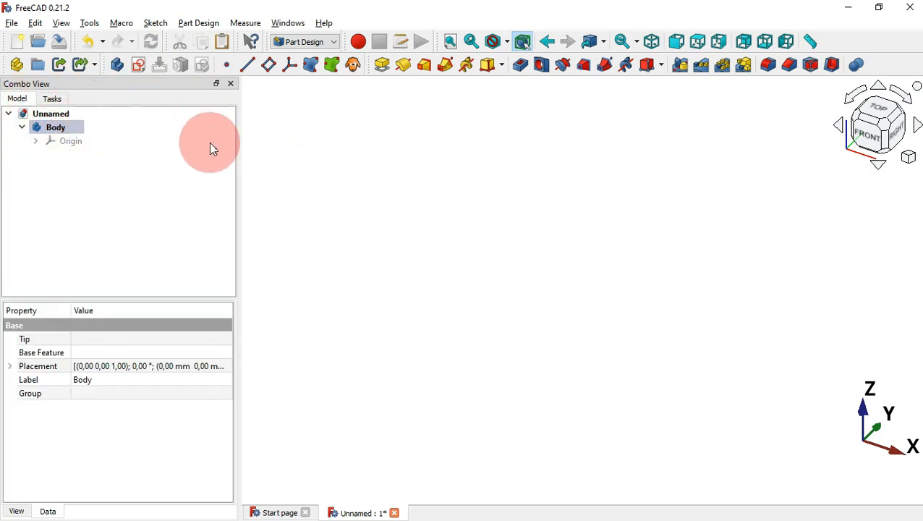
# Check the bracket's side profile in the PE126.pdf drawing and start a sketch on the YZ-plane in FreeCAD.
pyautogui.hotkey('alt', 'Tab')
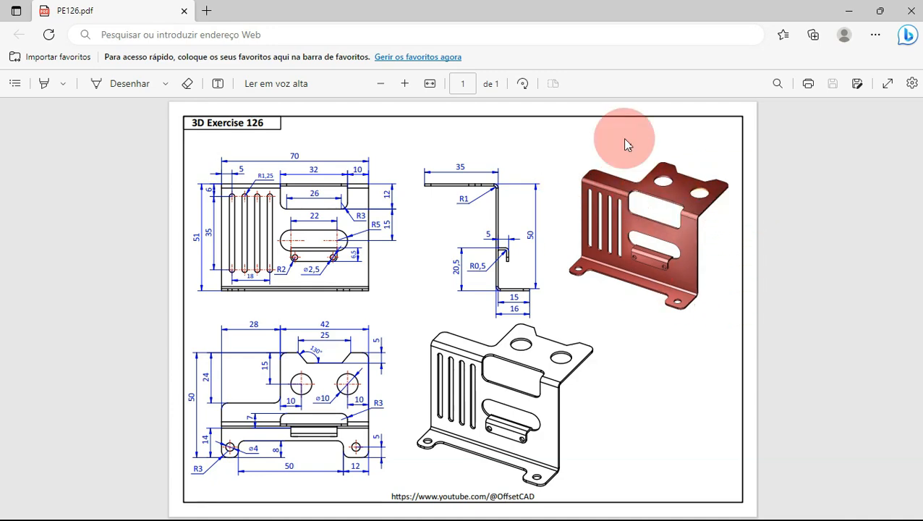
pyautogui.keyDown('ctrl'); pyautogui.scroll(3, 626, 143); pyautogui.keyUp('ctrl')
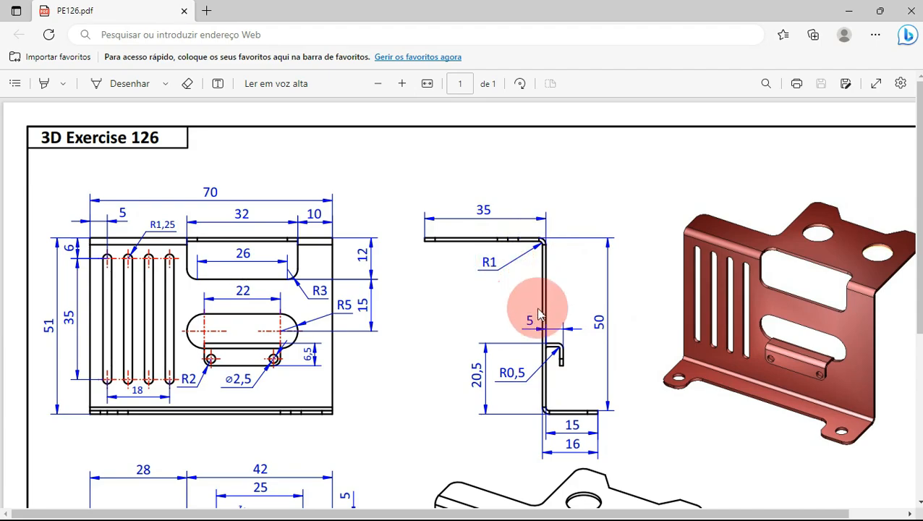
pyautogui.hotkey('alt', 'Tab')
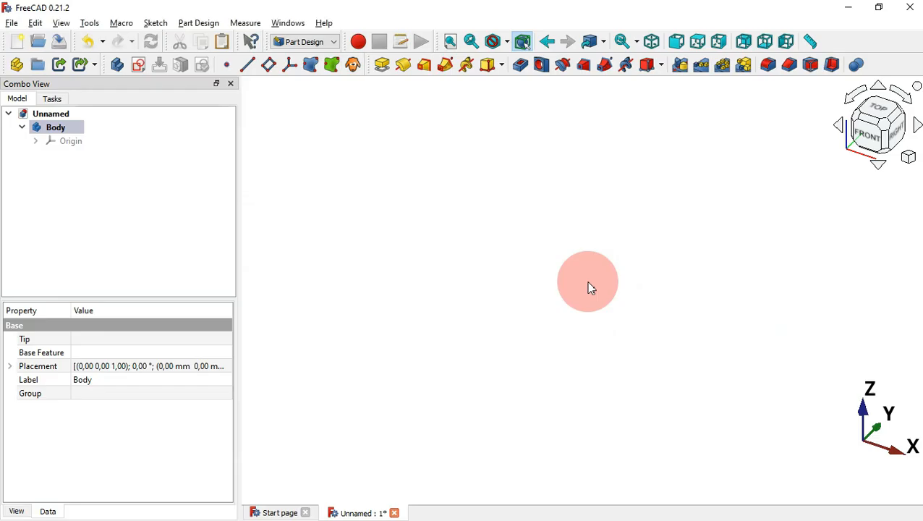
pyautogui.click(138, 66)
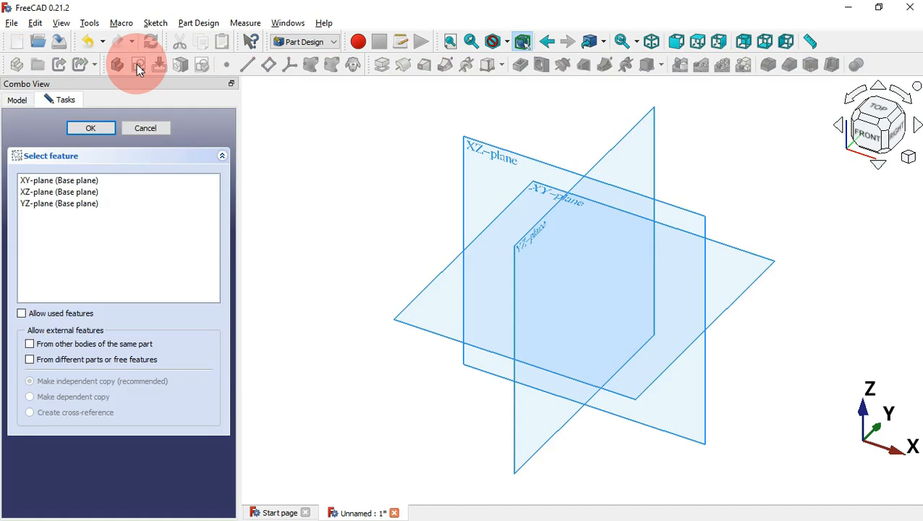
pyautogui.click(531, 244)
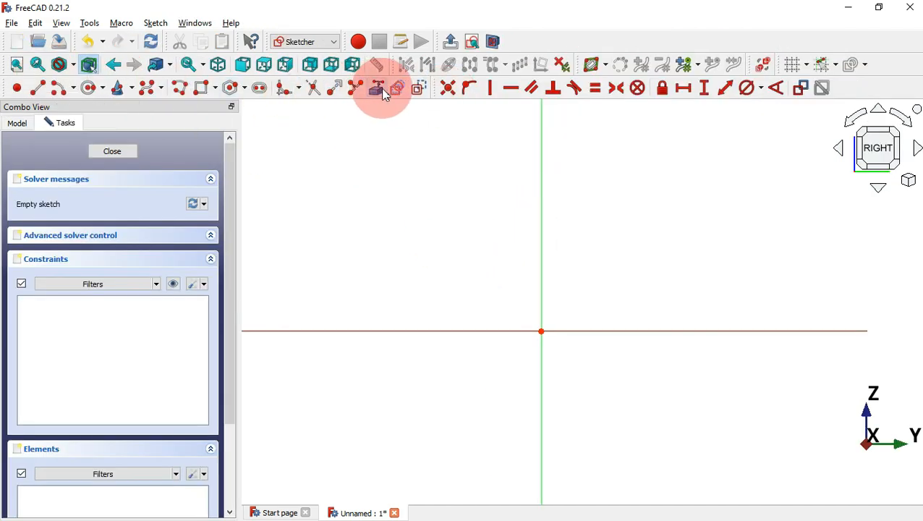
# Draw an open Z-shaped polyline through the origin: about 74 mm along the horizontal axis, 85 mm up, and 80 mm horizontally toward negative Y.
pyautogui.click(182, 89)
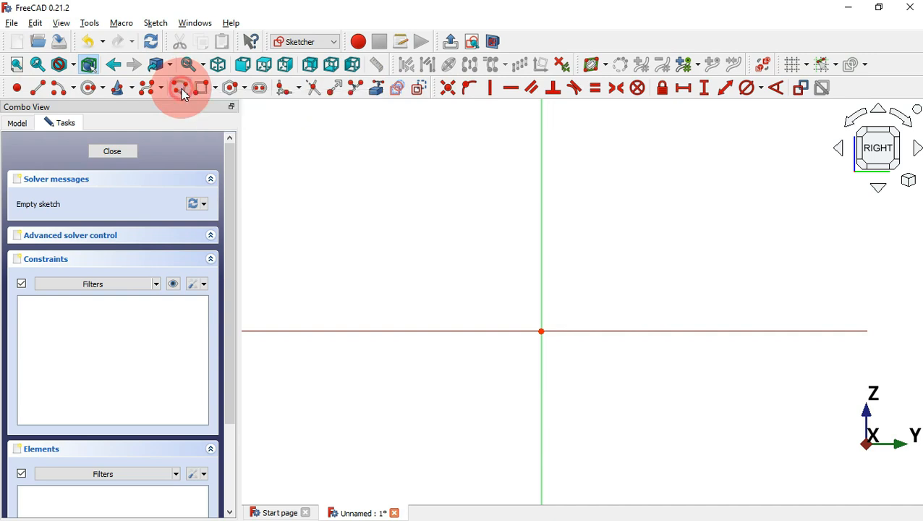
pyautogui.click(705, 330)
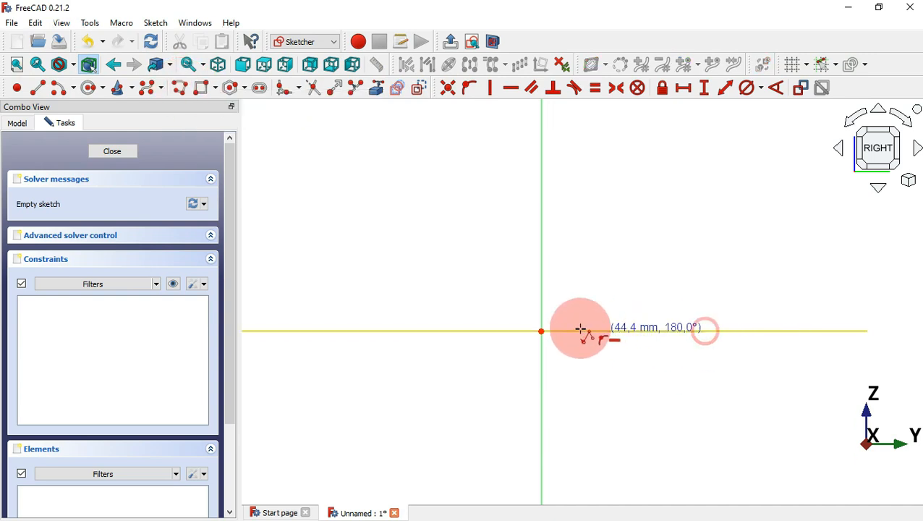
pyautogui.click(541, 331)
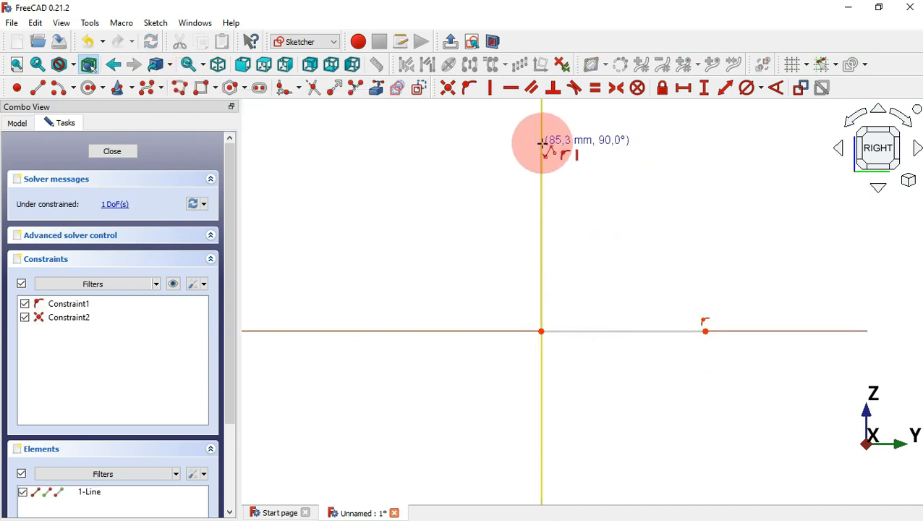
pyautogui.click(541, 143)
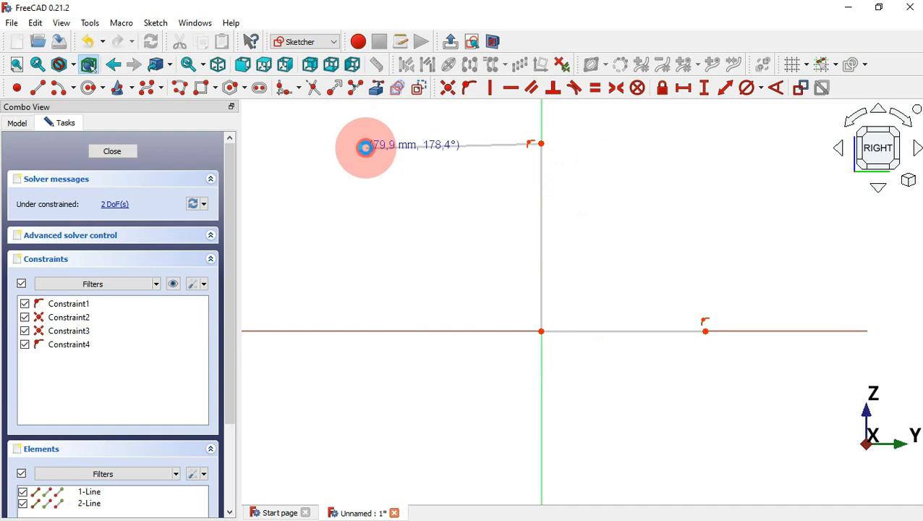
pyautogui.click(366, 146)
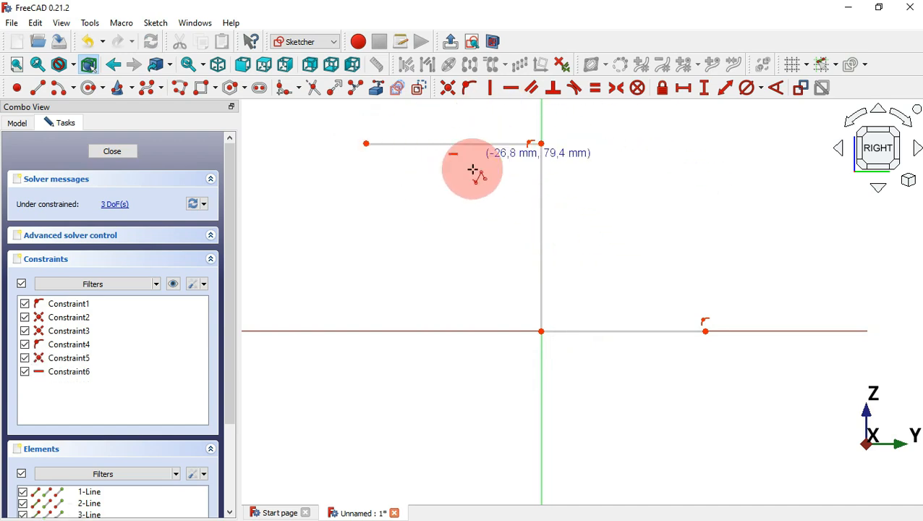
# Look up the bottom flange length in the drawing and constrain the lower horizontal line to 15 mm.
pyautogui.click(727, 92)
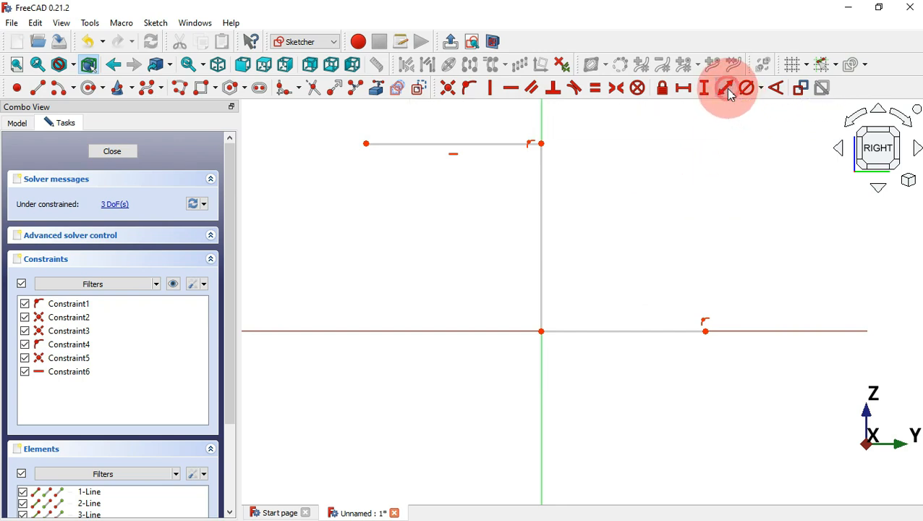
pyautogui.click(619, 328)
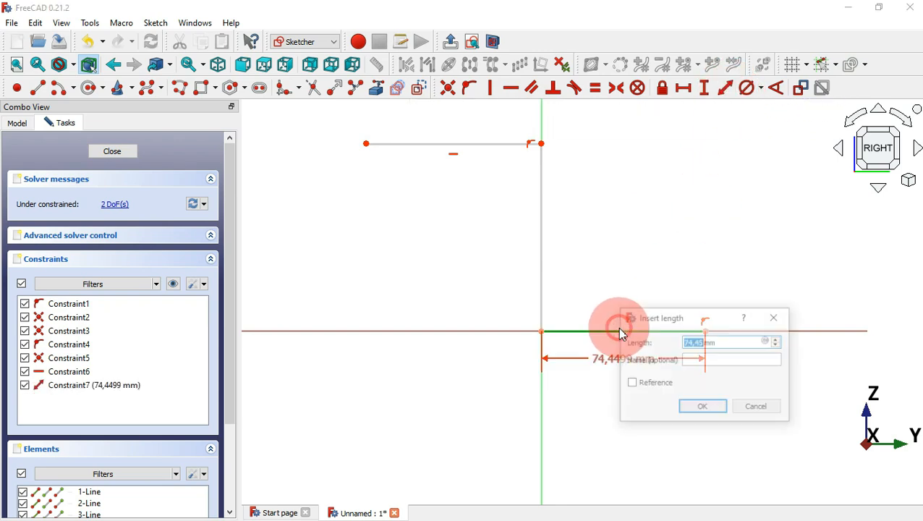
pyautogui.moveTo(659, 329); pyautogui.dragTo(644, 234)
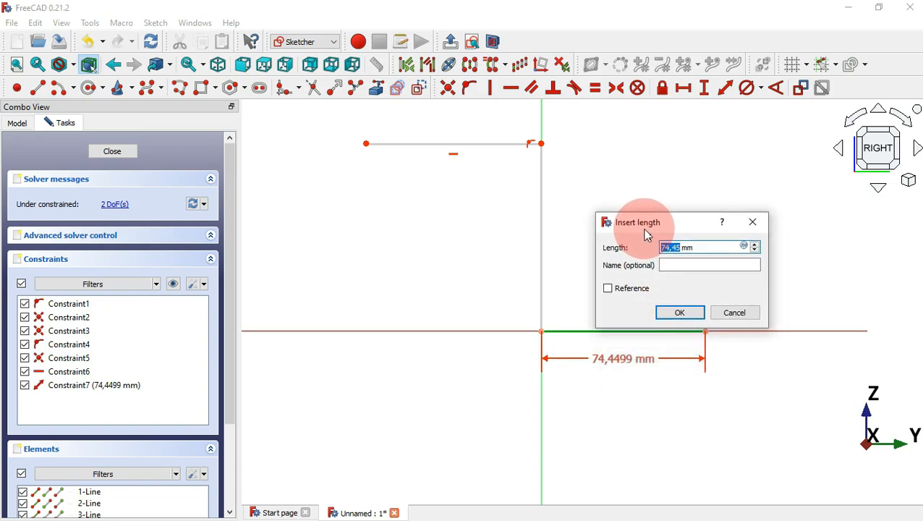
pyautogui.hotkey('alt', 'Tab')
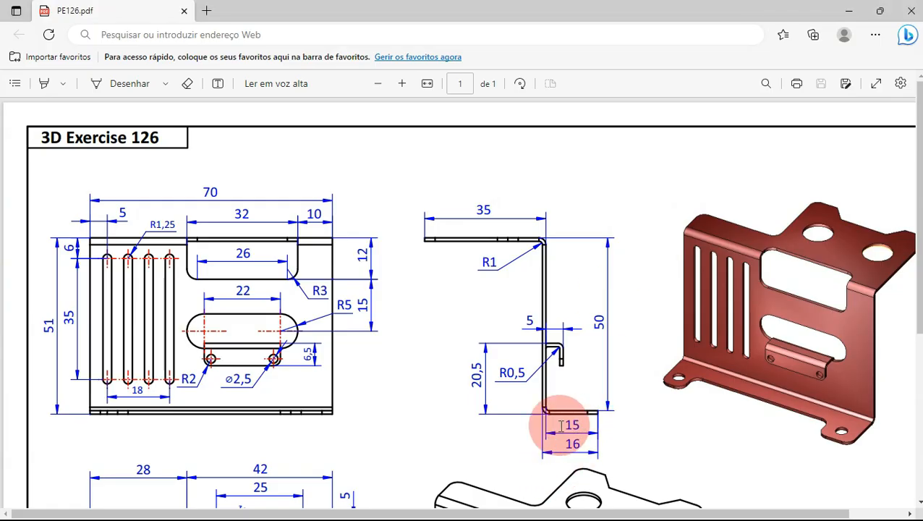
pyautogui.hotkey('alt', 'Tab')
pyautogui.write('15')
pyautogui.press('Return')
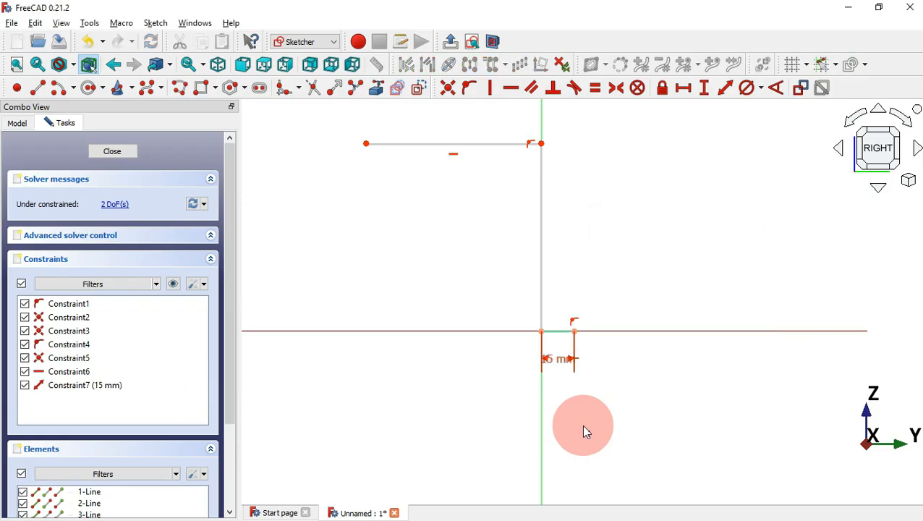
# Check the web height in the drawing and constrain the vertical line's length to 50 mm.
pyautogui.click(540, 296)
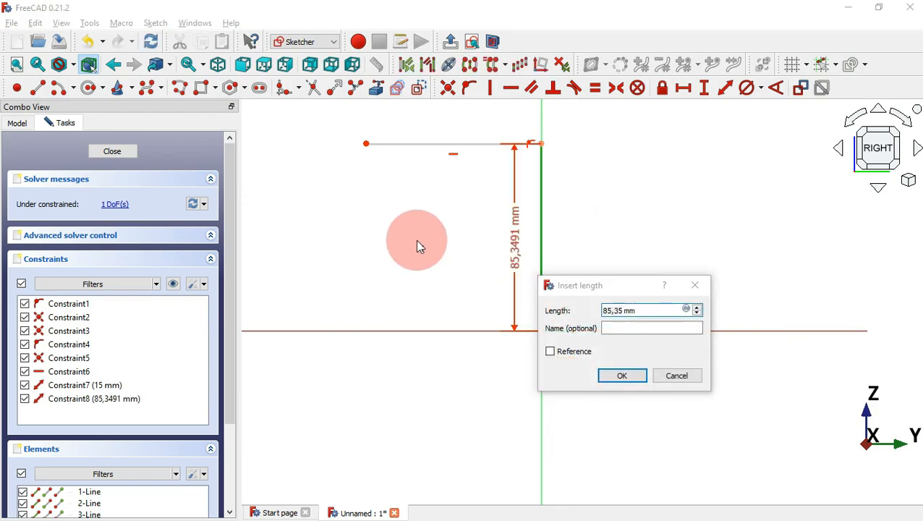
pyautogui.hotkey('alt', 'Tab')
pyautogui.hotkey('alt', 'Tab')
pyautogui.write('50')
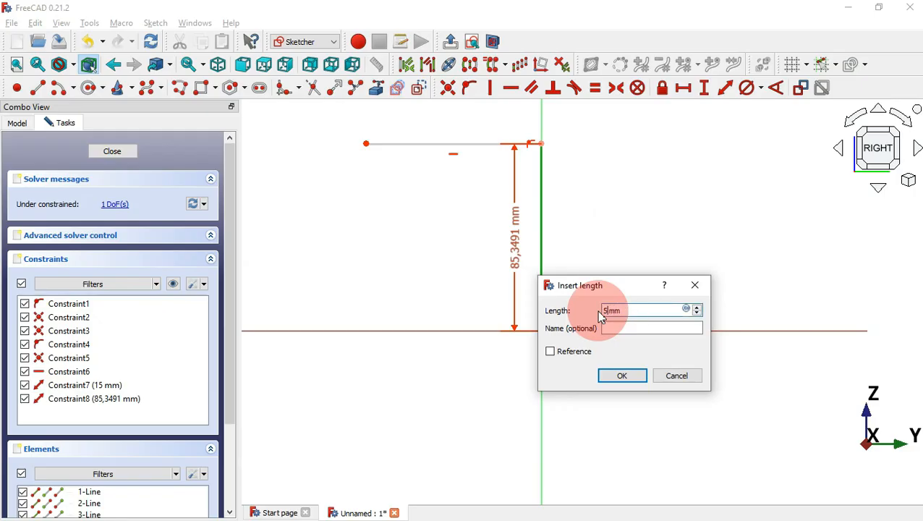
pyautogui.press('Return')
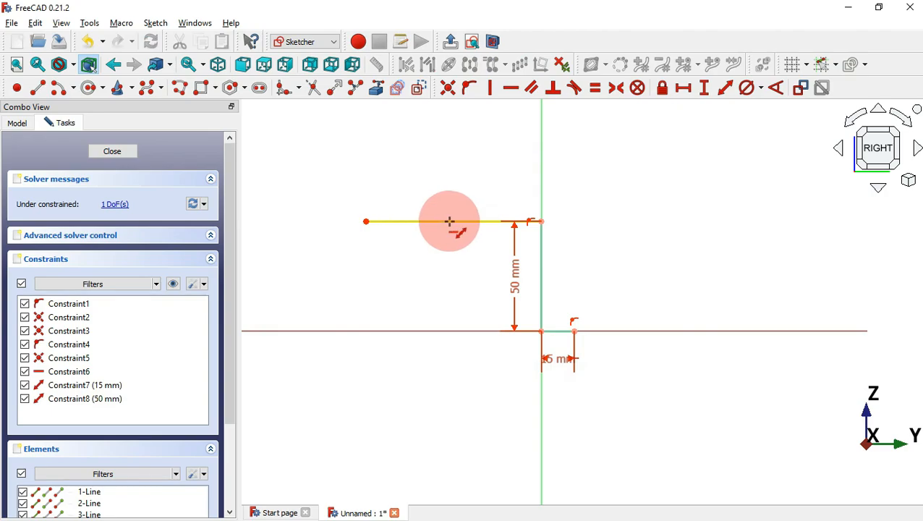
# Check the top flange length in the drawing and constrain the upper horizontal line to 35 mm.
pyautogui.click(449, 221)
pyautogui.hotkey('alt', 'Tab')
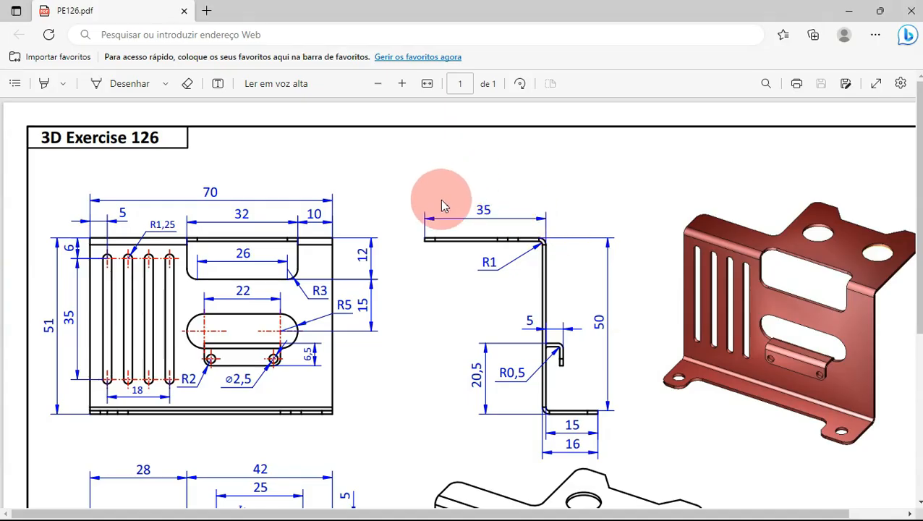
pyautogui.hotkey('alt', 'Tab')
pyautogui.write('35')
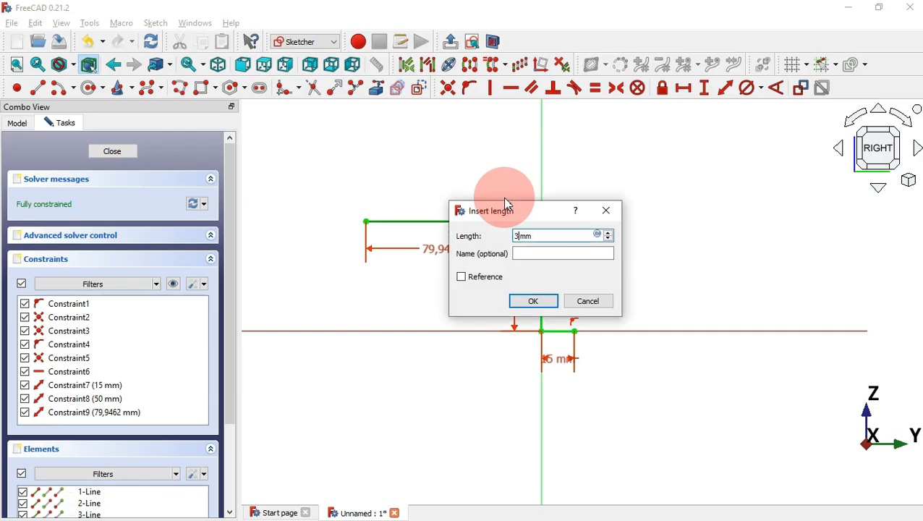
pyautogui.press('Return')
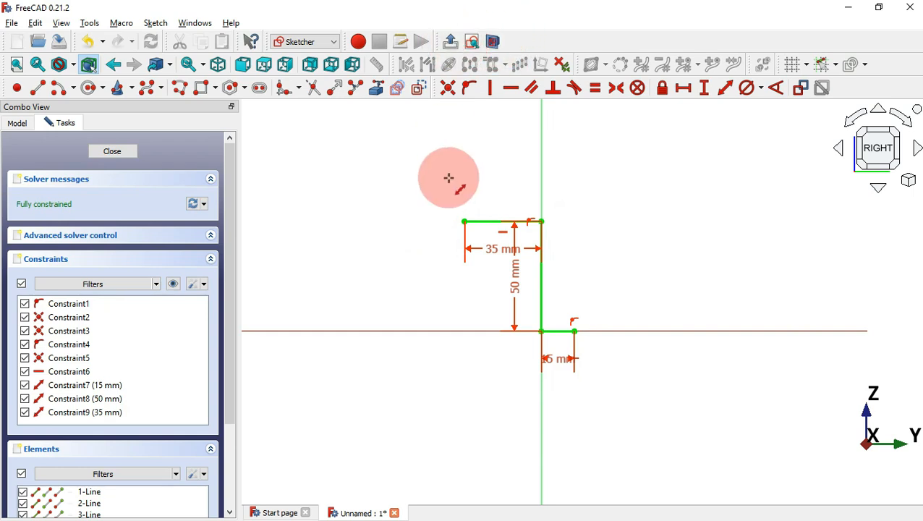
# Close the profile sketch and switch to the Sheet Metal workbench.
pyautogui.press('Escape')
pyautogui.press('Escape')
pyautogui.press('v')
pyautogui.press('f')
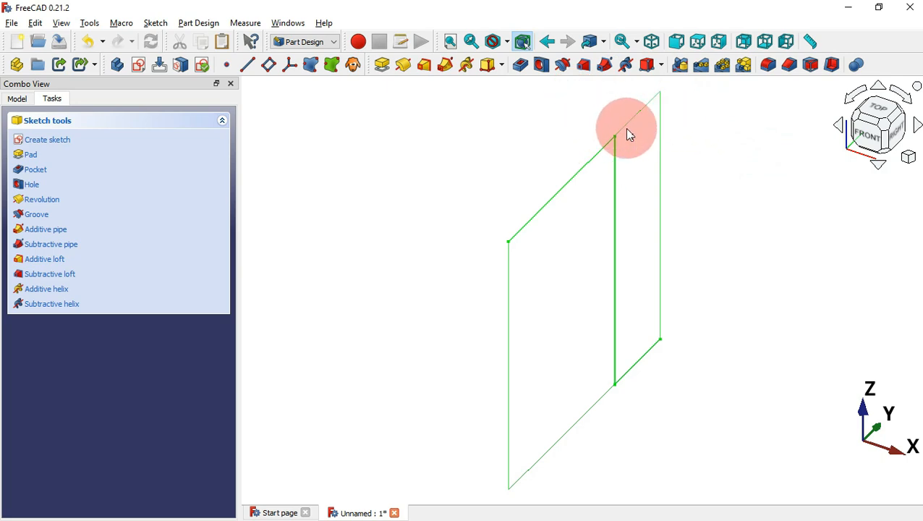
pyautogui.click(297, 42)
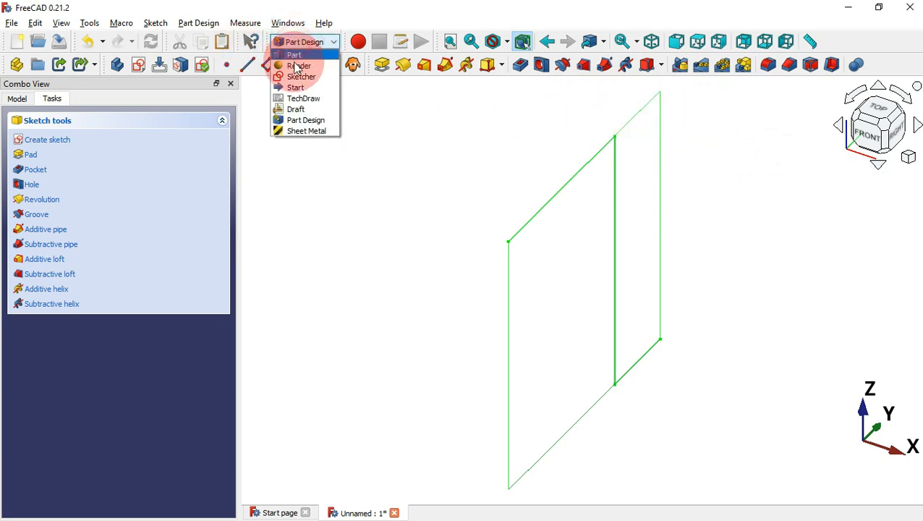
pyautogui.click(306, 131)
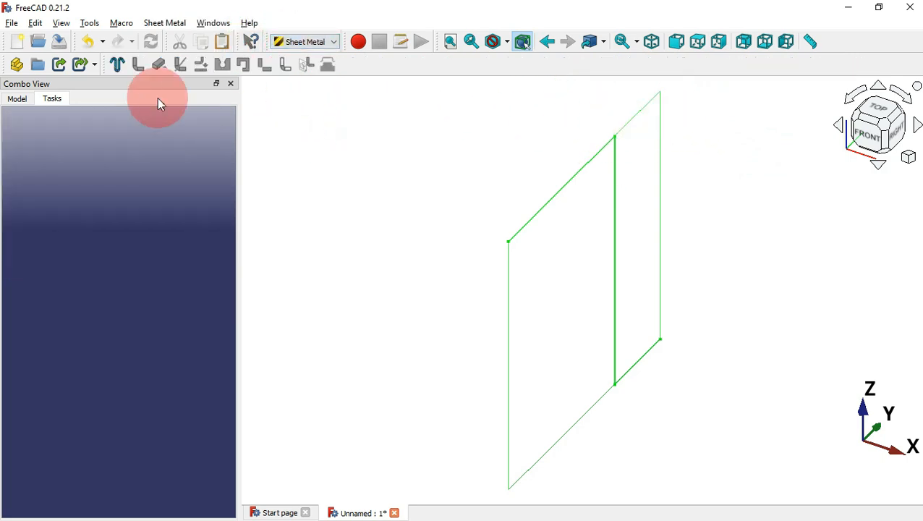
# Create a sheet metal base bend from the profile sketch and fit the whole part in view.
pyautogui.click(29, 99)
pyautogui.click(292, 158)
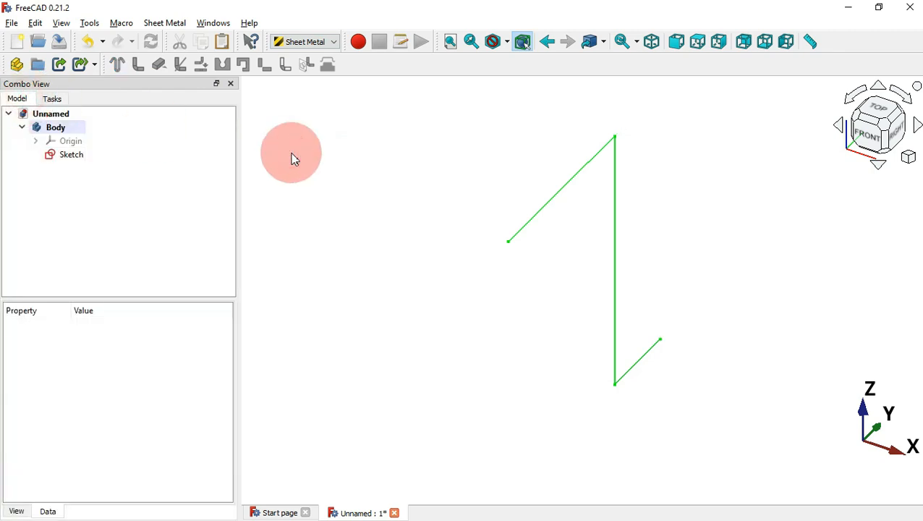
pyautogui.click(73, 156)
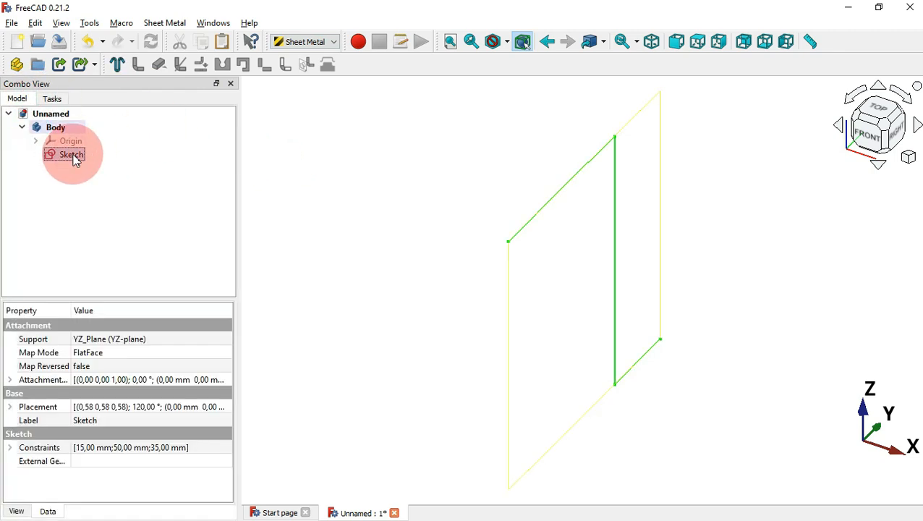
pyautogui.click(118, 65)
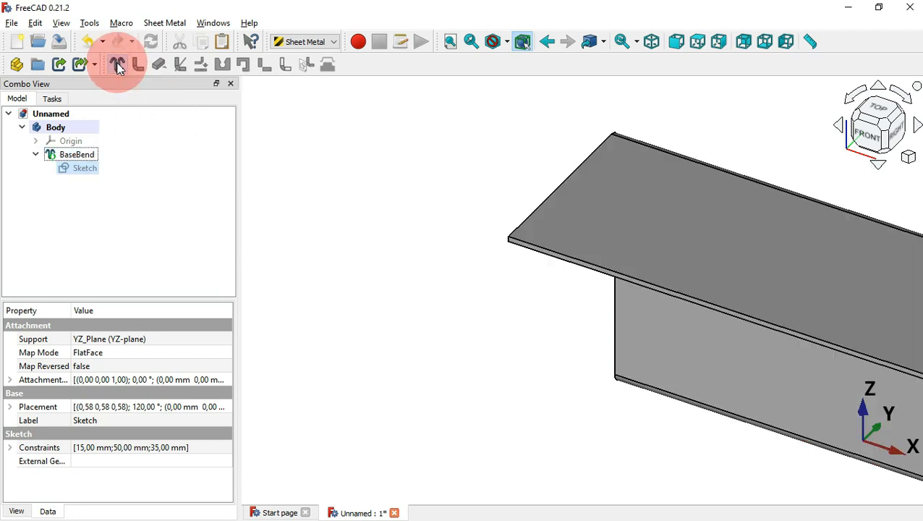
pyautogui.click(375, 202)
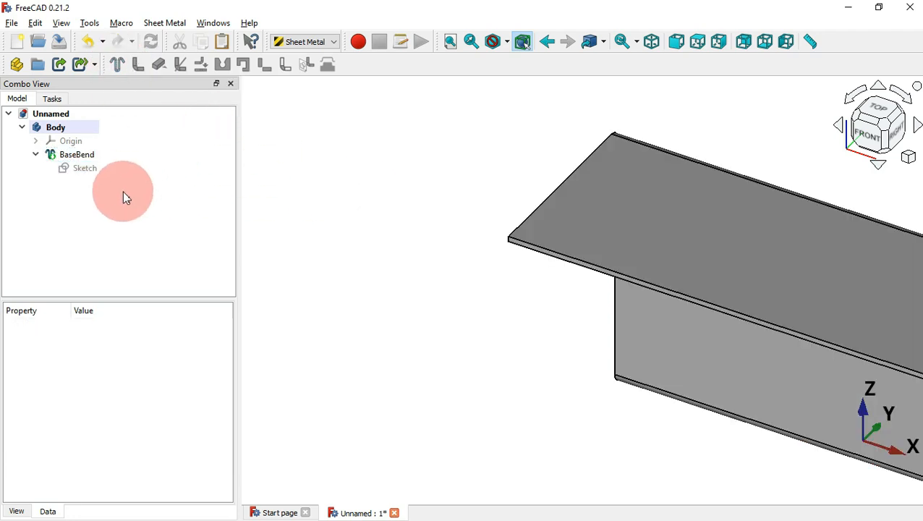
pyautogui.press('v')
pyautogui.press('f')
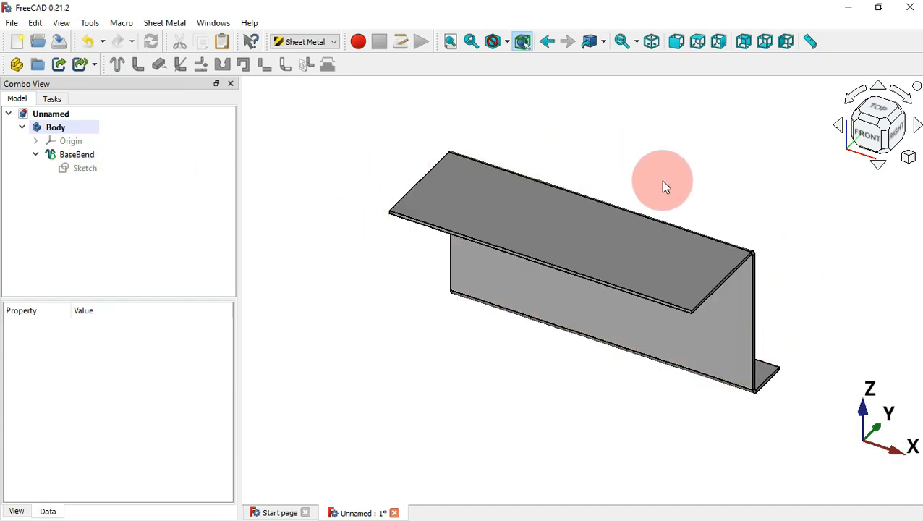
# Set the base bend's length to the drawing's 70 mm overall width and compare the part with the side view.
pyautogui.hotkey('alt', 'Tab')
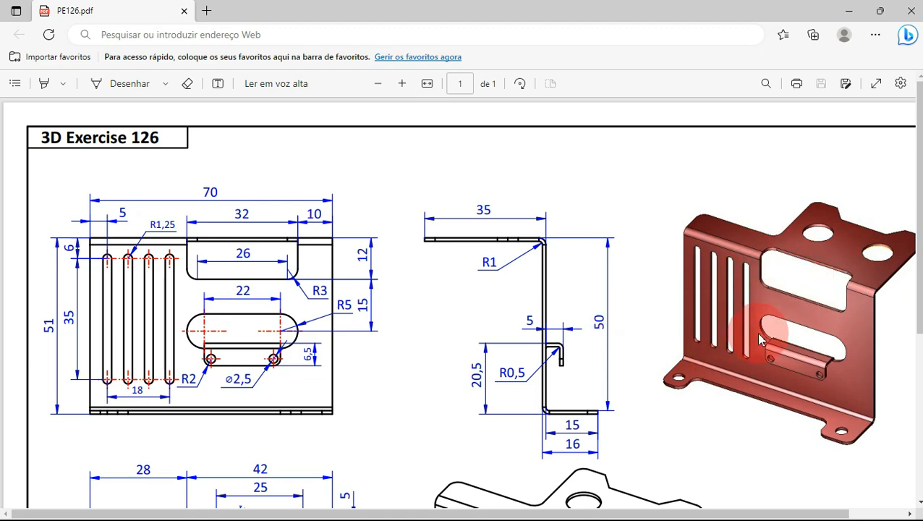
pyautogui.hotkey('alt', 'Tab')
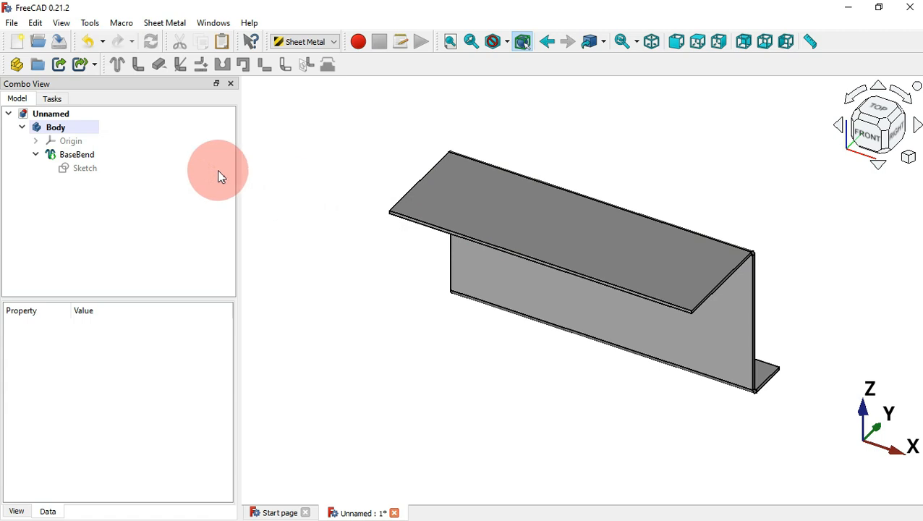
pyautogui.click(81, 155)
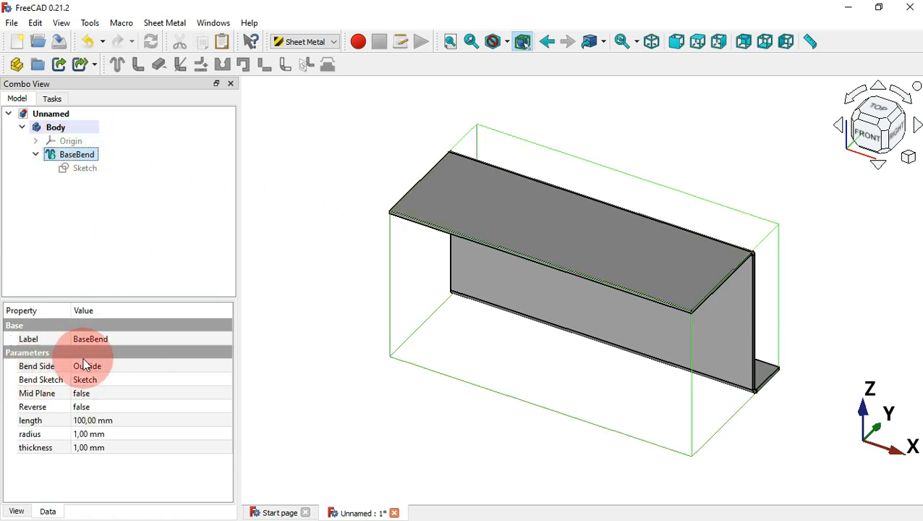
pyautogui.click(169, 420)
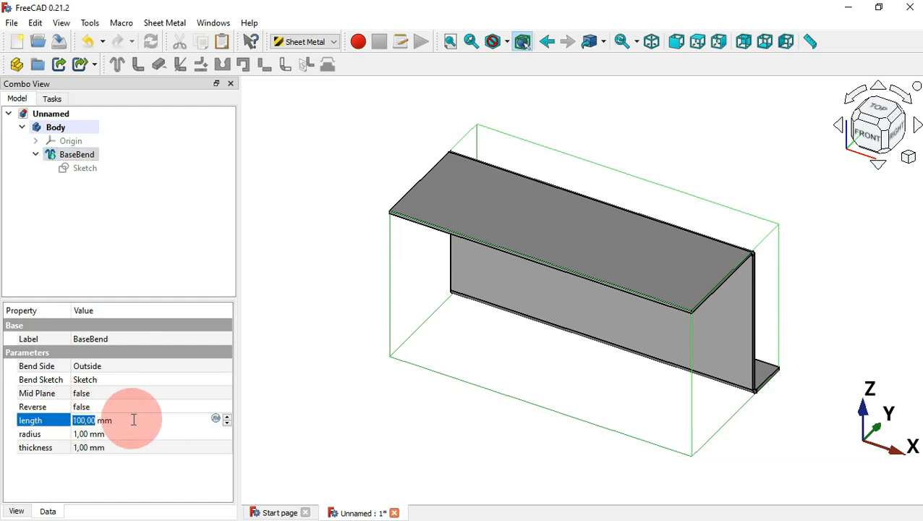
pyautogui.hotkey('alt', 'Tab')
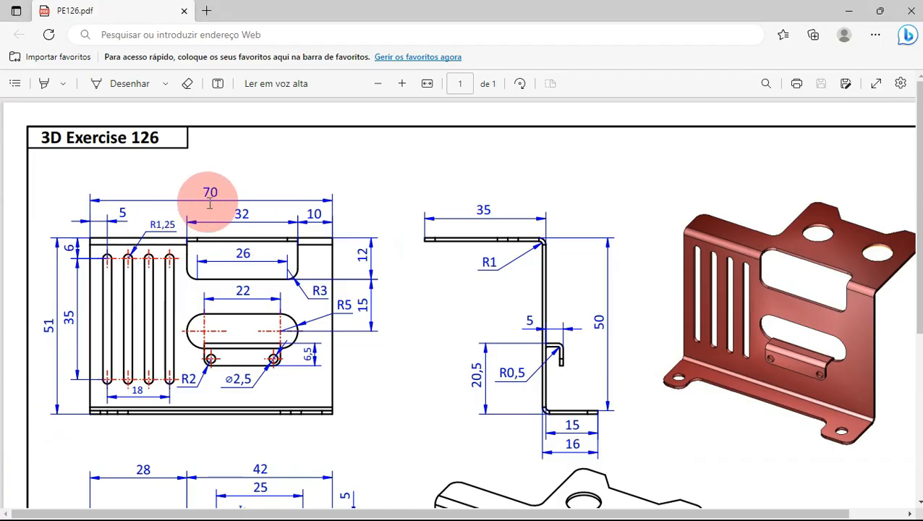
pyautogui.hotkey('alt', 'Tab')
pyautogui.click(147, 416)
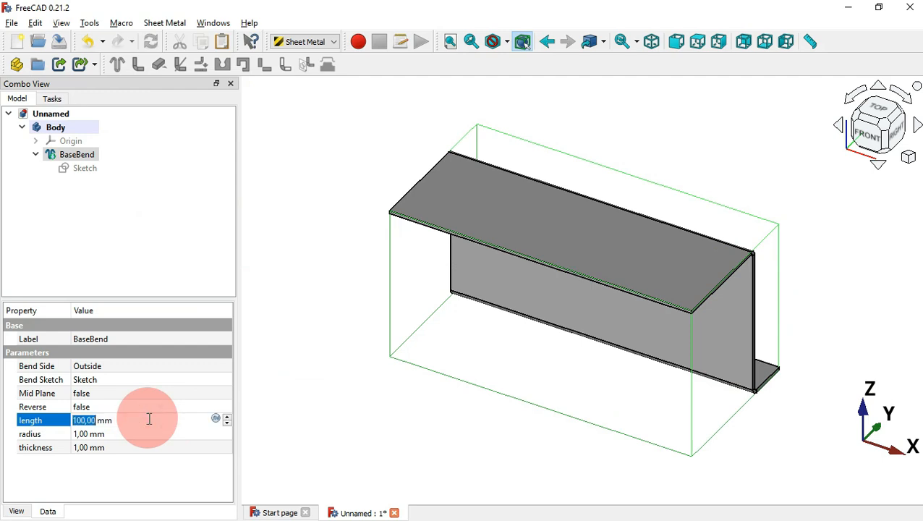
pyautogui.write('7')
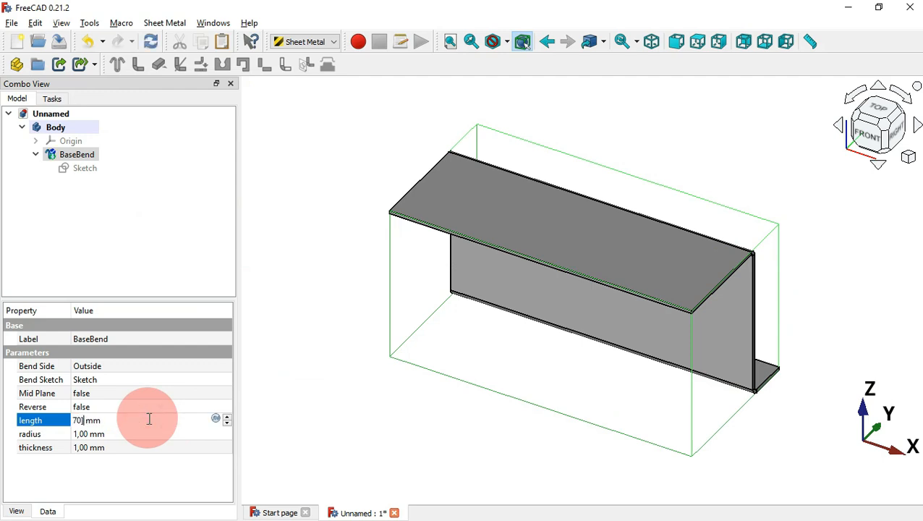
pyautogui.write('0')
pyautogui.press('Return')
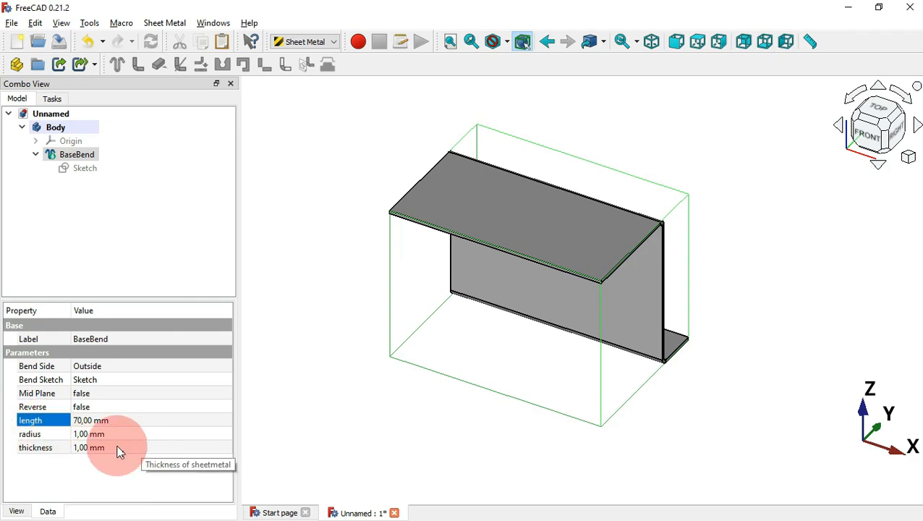
pyautogui.hotkey('alt', 'Tab')
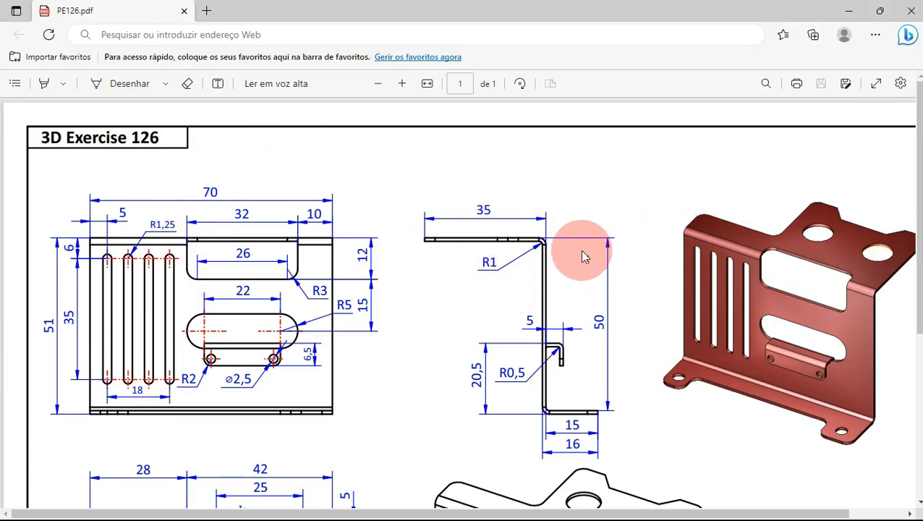
pyautogui.hotkey('alt', 'Tab')
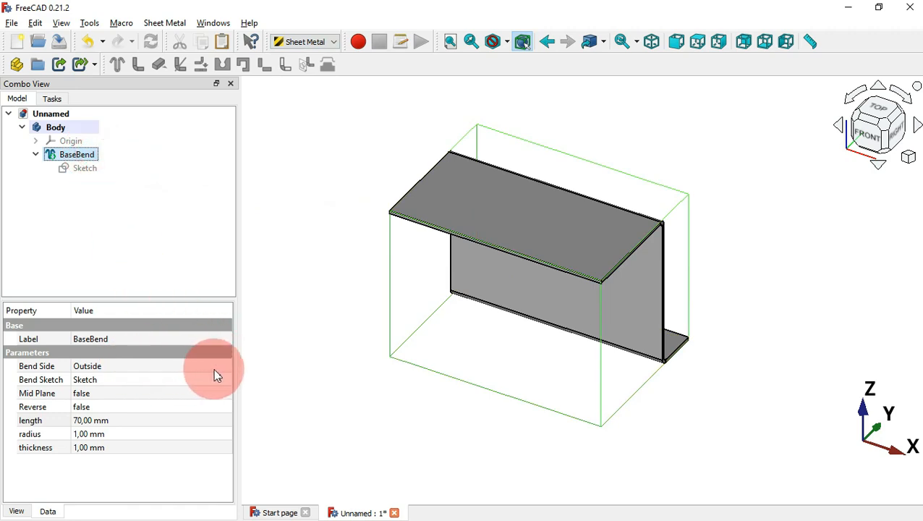
# Switch to the Part Design workbench and start a sketch on the narrow end face of the top flange.
pyautogui.click(343, 165)
pyautogui.click(323, 45)
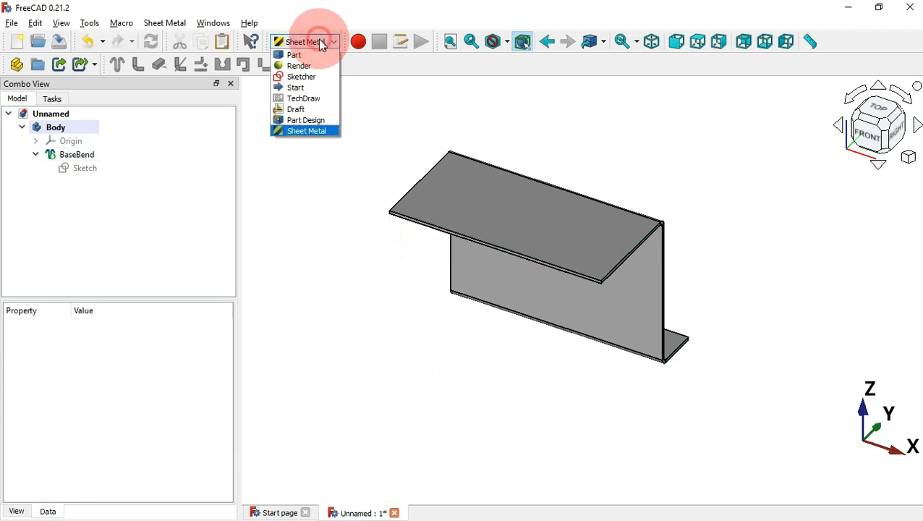
pyautogui.click(309, 119)
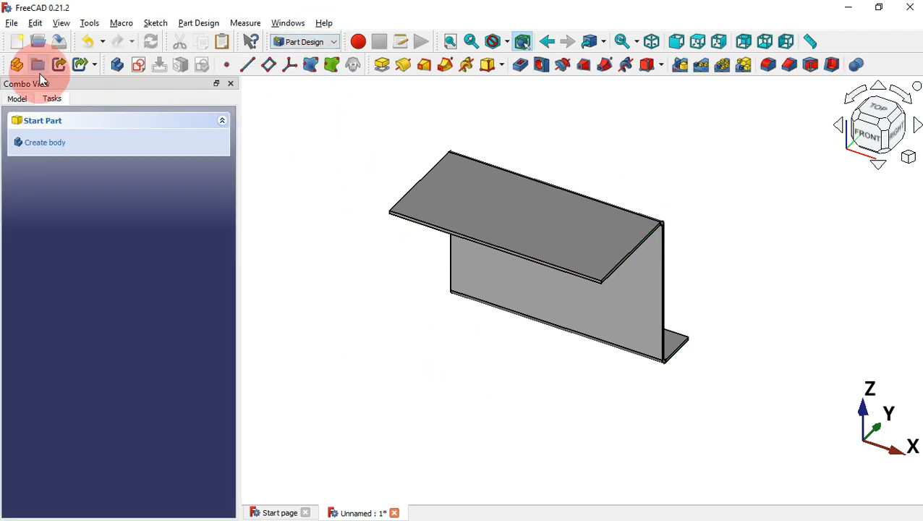
pyautogui.scroll(6, 692, 244)
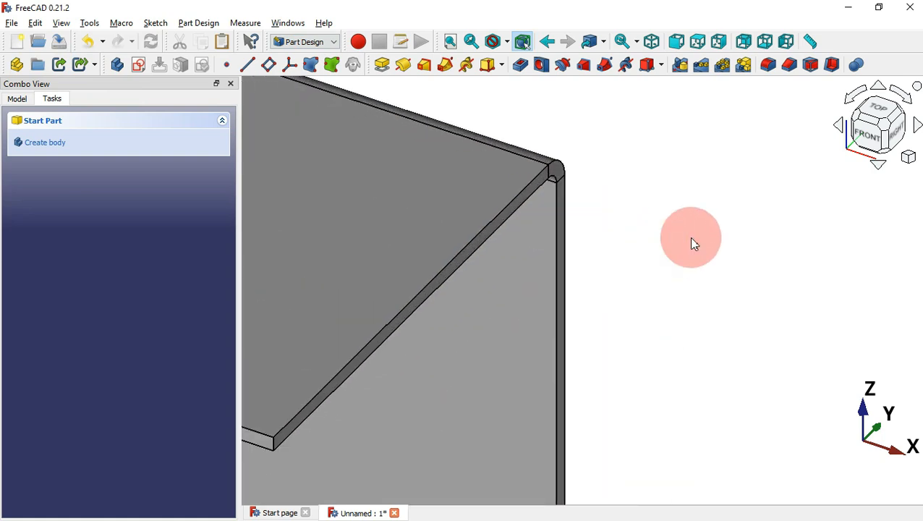
pyautogui.click(507, 217)
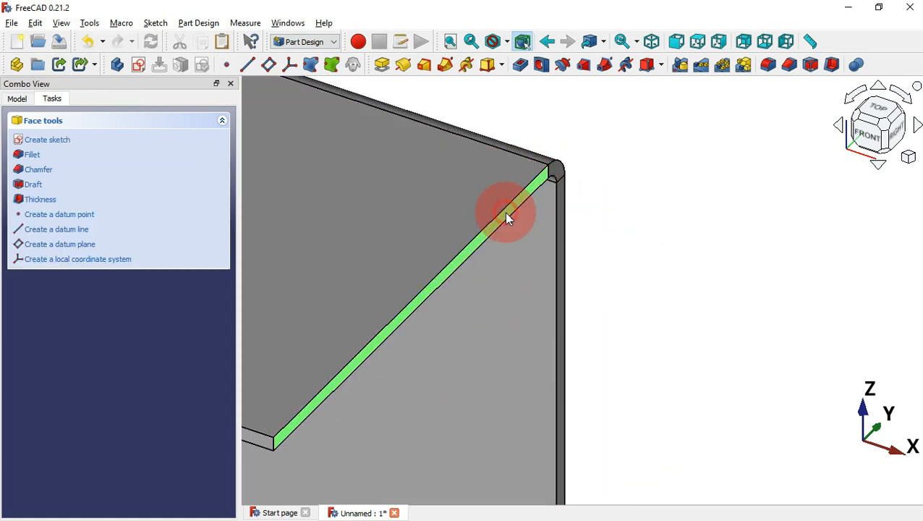
pyautogui.click(139, 67)
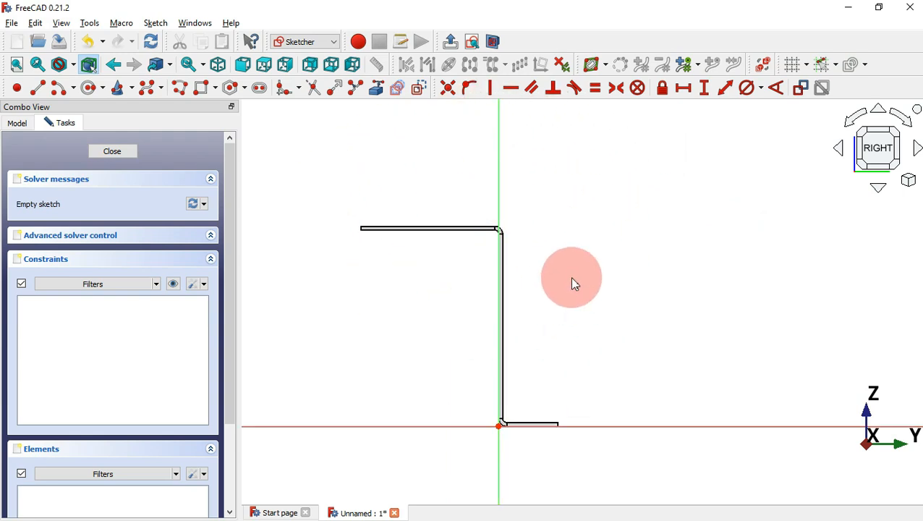
# Project the top edges of both flanges and the web's edge facing the lower flange into the sketch as external geometry.
pyautogui.click(375, 87)
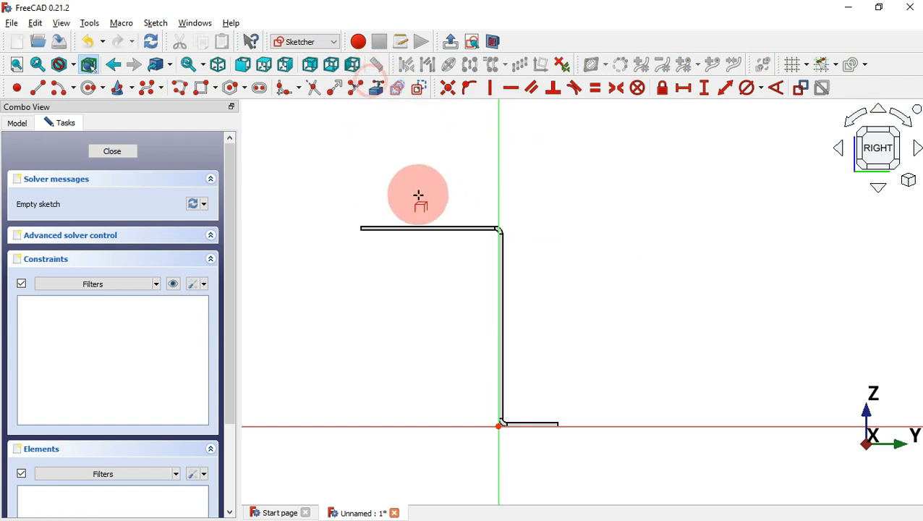
pyautogui.scroll(2, 418, 195)
pyautogui.click(445, 246)
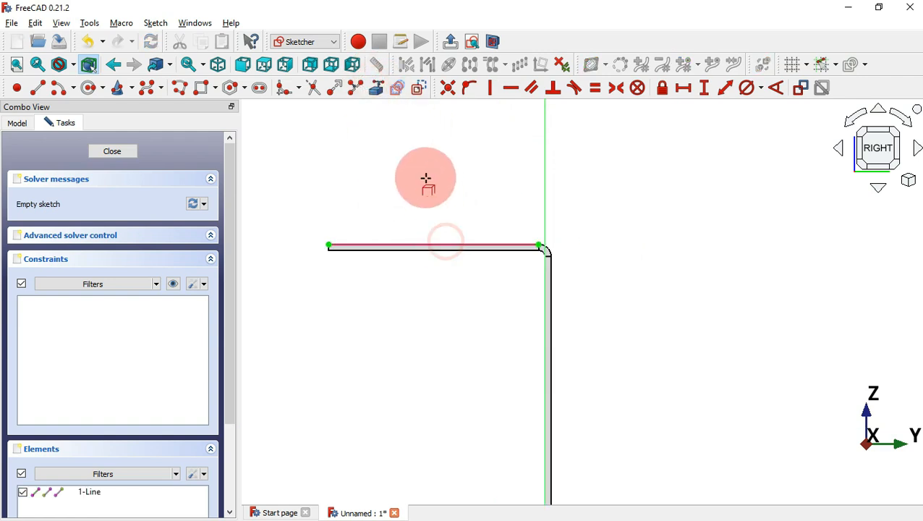
pyautogui.scroll(-5, 426, 178)
pyautogui.click(476, 249)
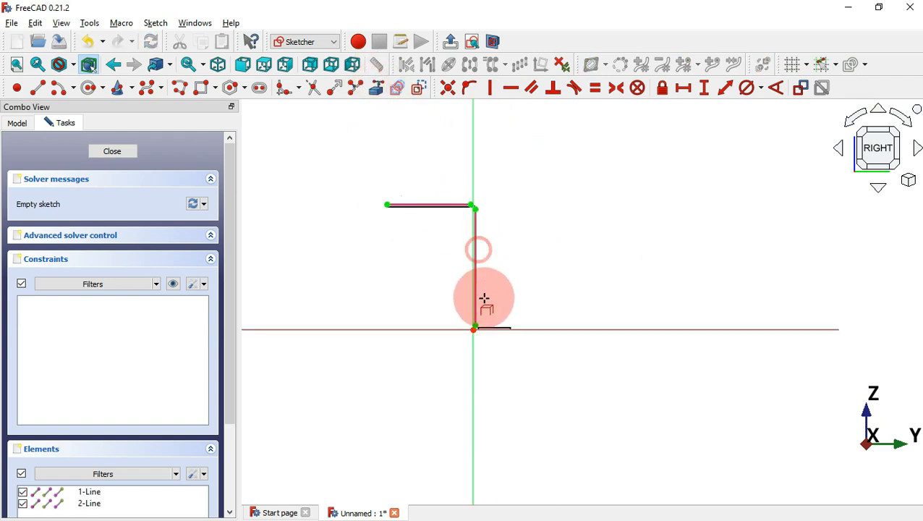
pyautogui.scroll(3, 489, 309)
pyautogui.click(498, 345)
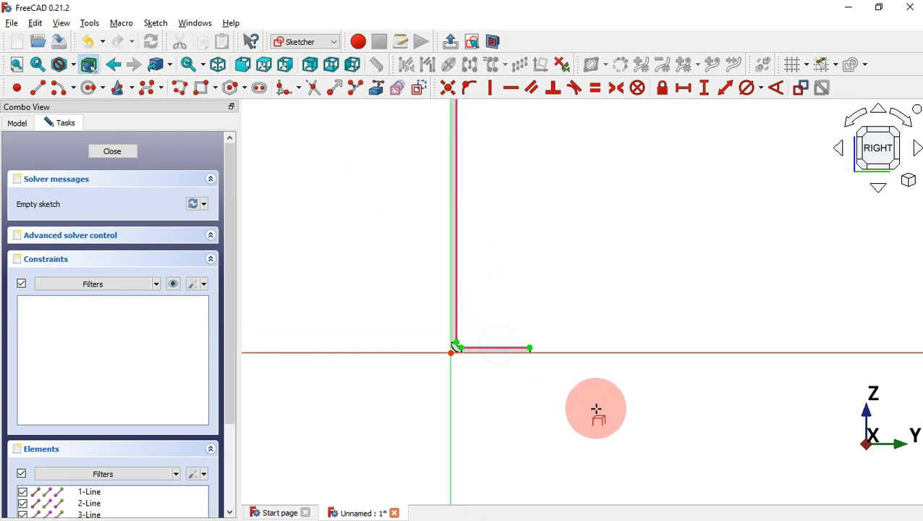
pyautogui.scroll(-2, 595, 412)
pyautogui.scroll(1, 538, 239)
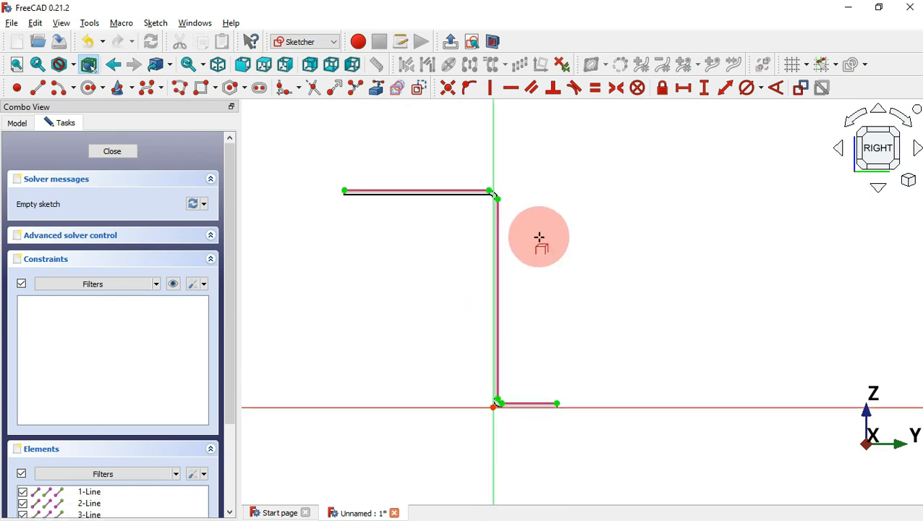
# Add horizontal dimensions from the web's projected edge to the free ends of the upper and lower flanges.
pyautogui.click(684, 88)
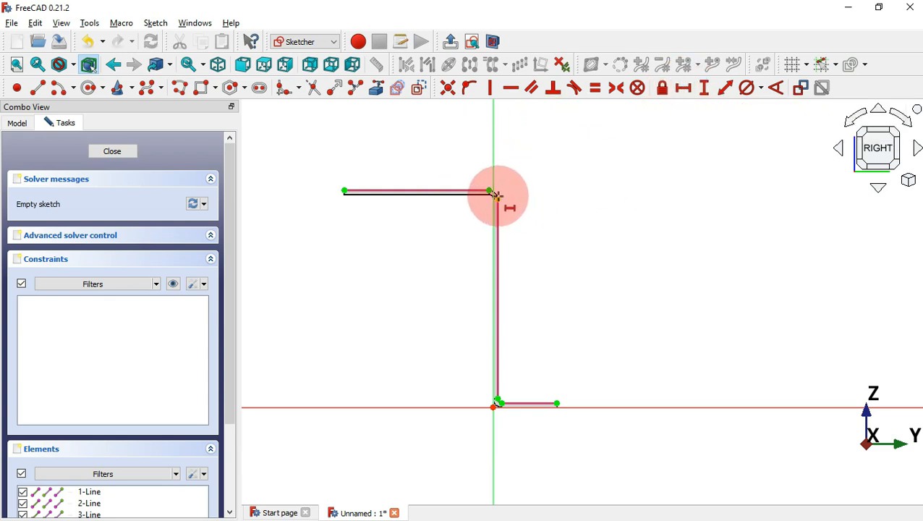
pyautogui.click(498, 196)
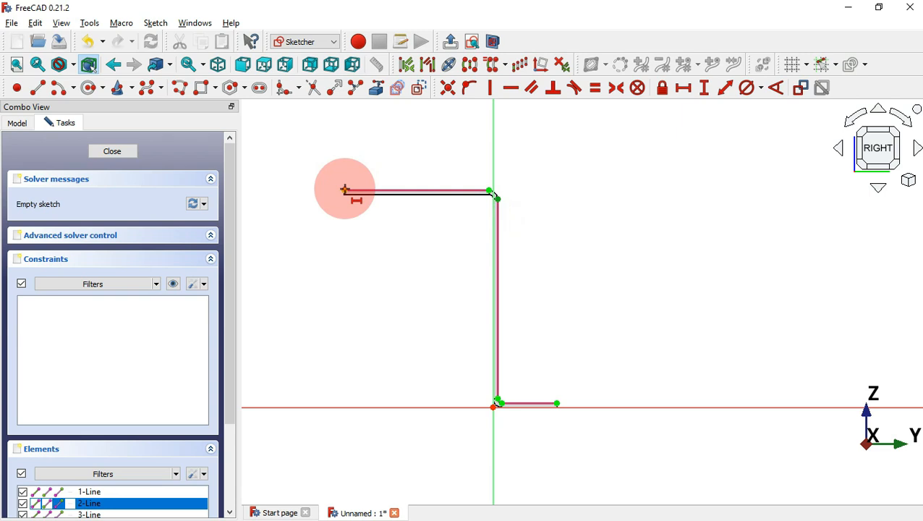
pyautogui.click(344, 190)
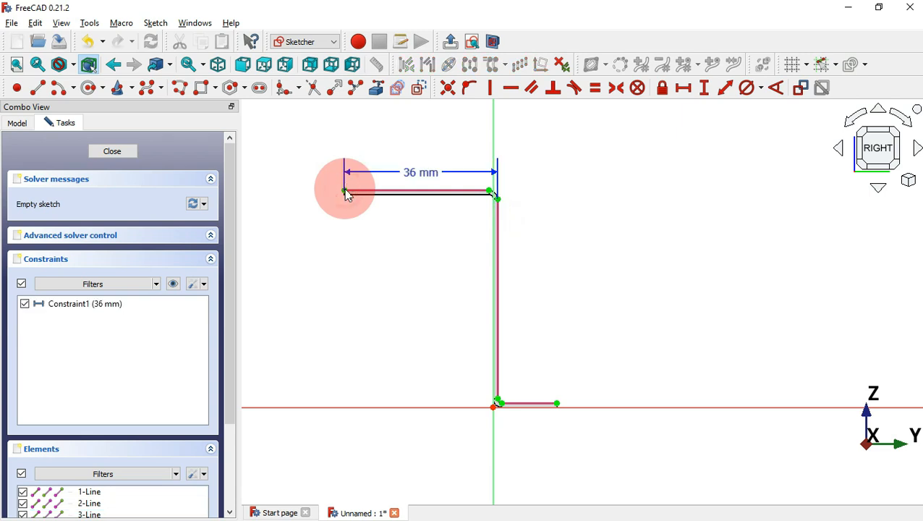
pyautogui.click(557, 403)
pyautogui.click(499, 400)
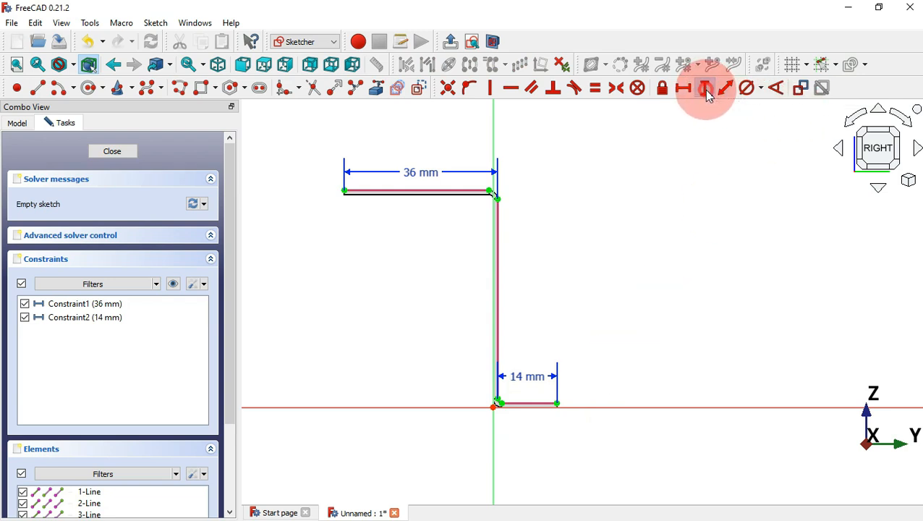
# Dimension the vertical distance between the projected flange edges and place the dimension outside the profile, beyond the lower flange.
pyautogui.click(705, 89)
pyautogui.click(491, 192)
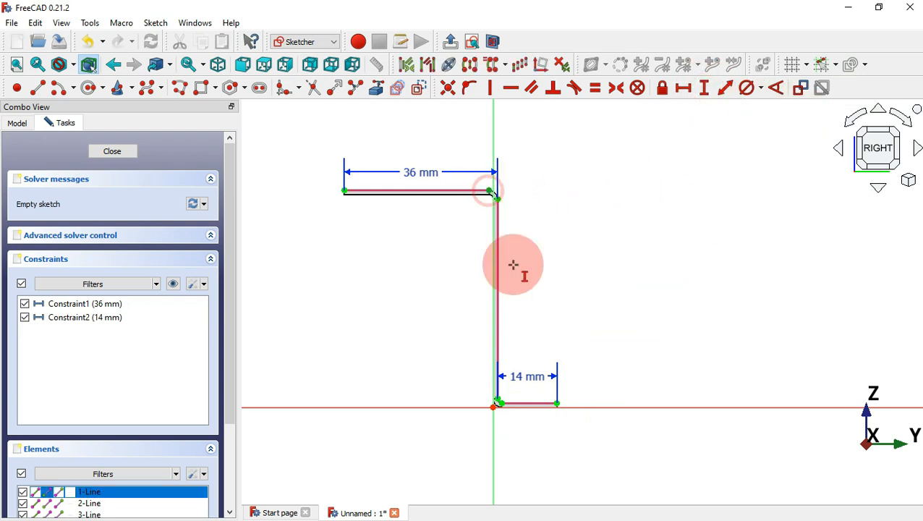
pyautogui.click(556, 402)
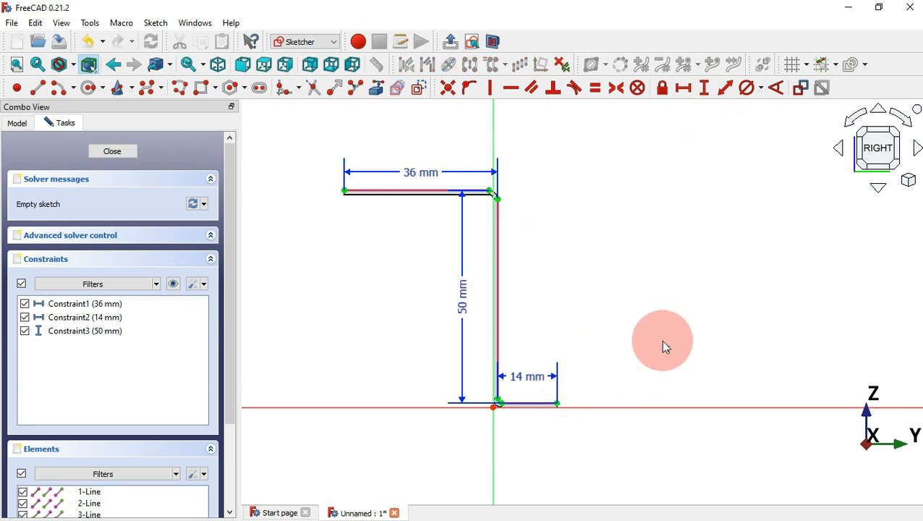
pyautogui.moveTo(465, 310); pyautogui.dragTo(655, 294)
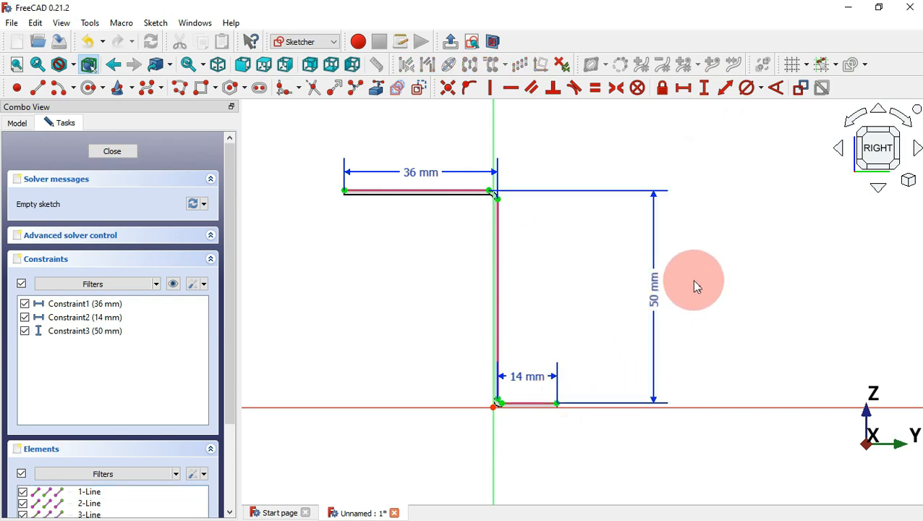
# Compare the web height and both flange lengths in the sketch with the side view dimensions in the PE126 drawing.
pyautogui.hotkey('alt', 'Tab')
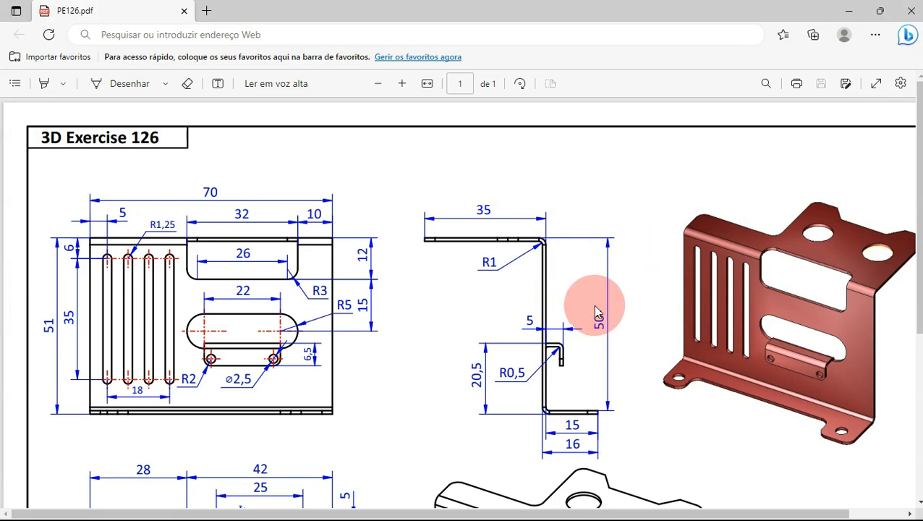
pyautogui.hotkey('alt', 'Tab')
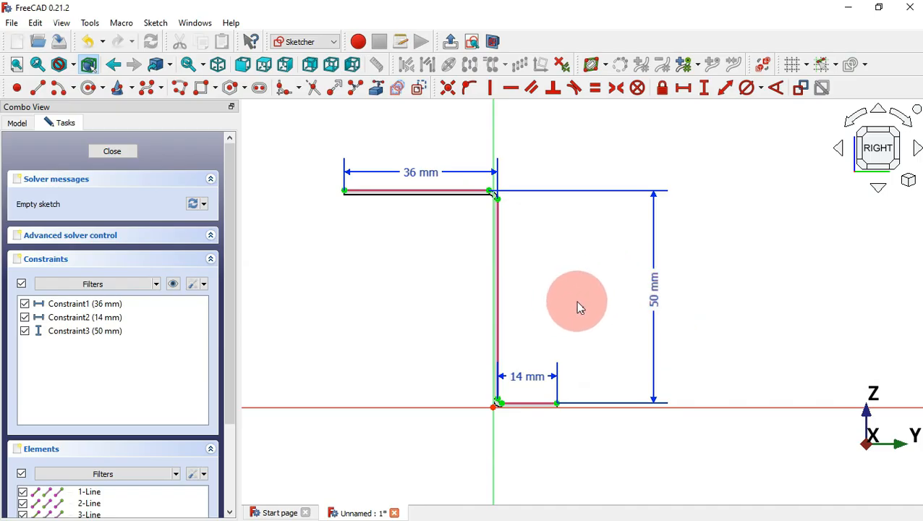
pyautogui.hotkey('alt', 'Tab')
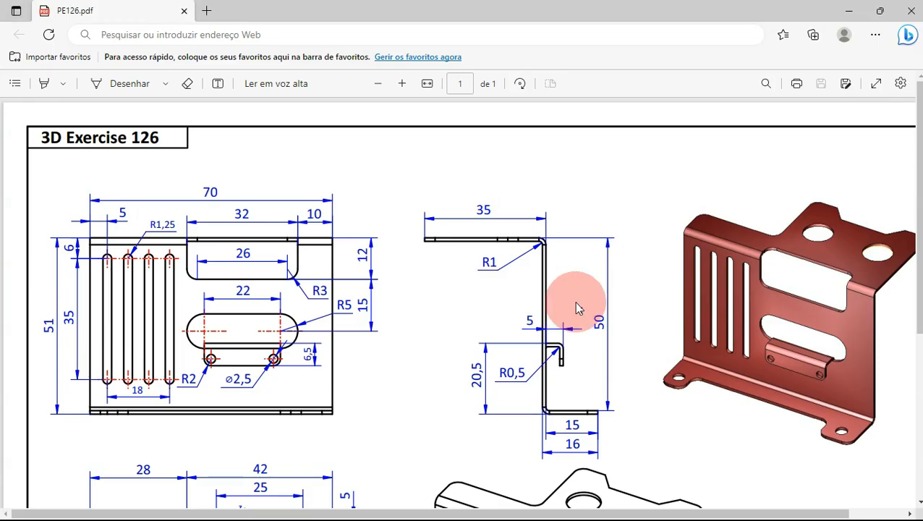
pyautogui.hotkey('alt', 'Tab')
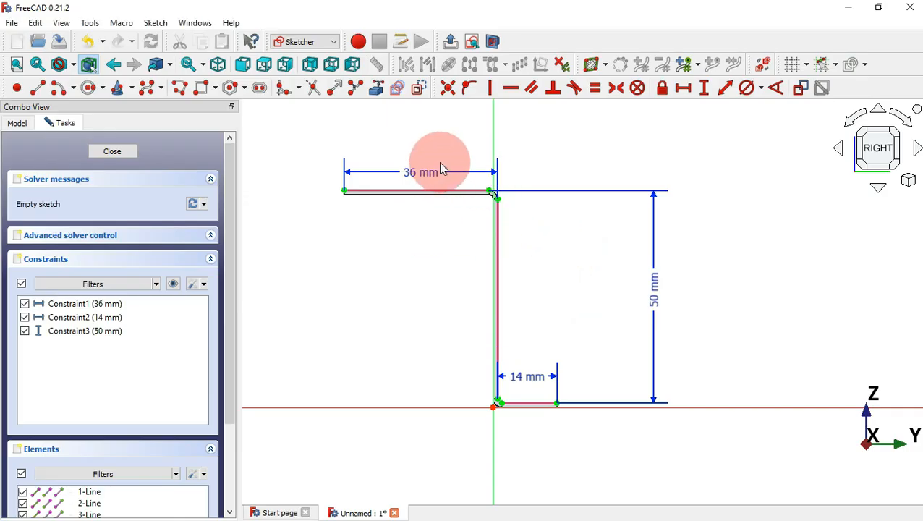
pyautogui.hotkey('alt', 'Tab')
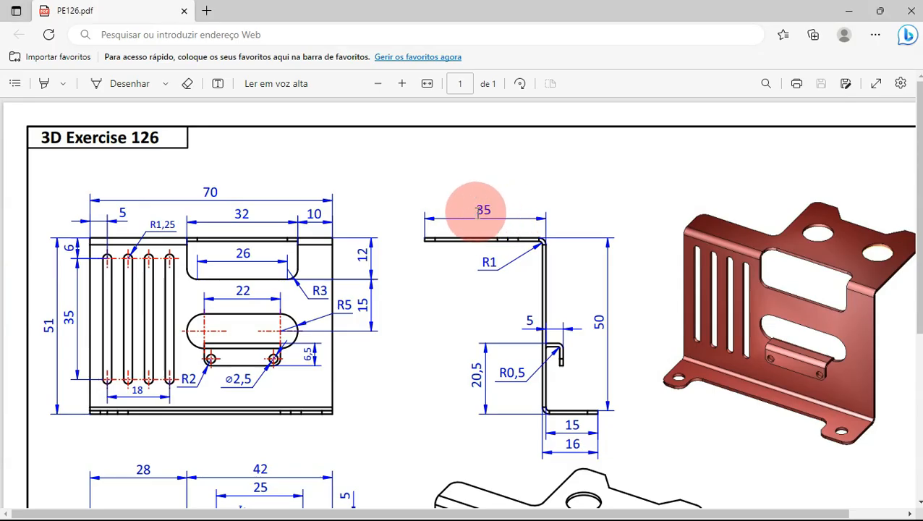
pyautogui.hotkey('alt', 'Tab')
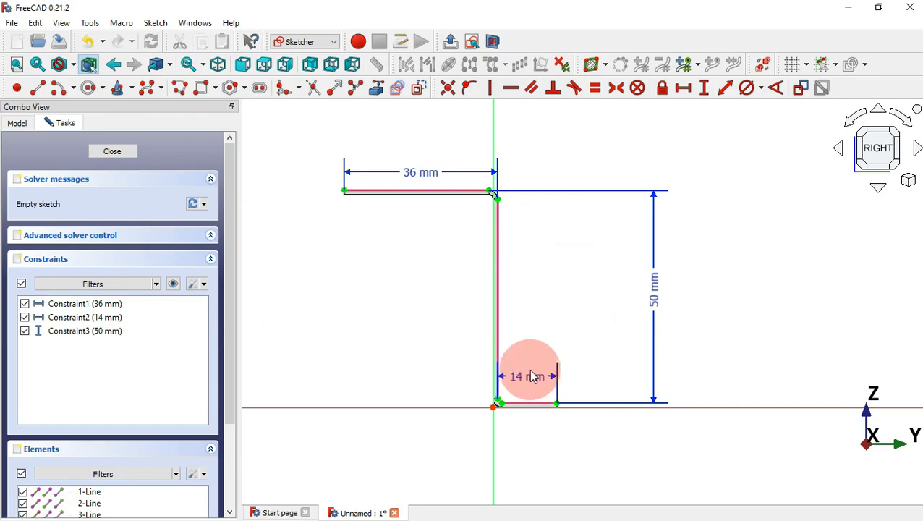
pyautogui.hotkey('alt', 'Tab')
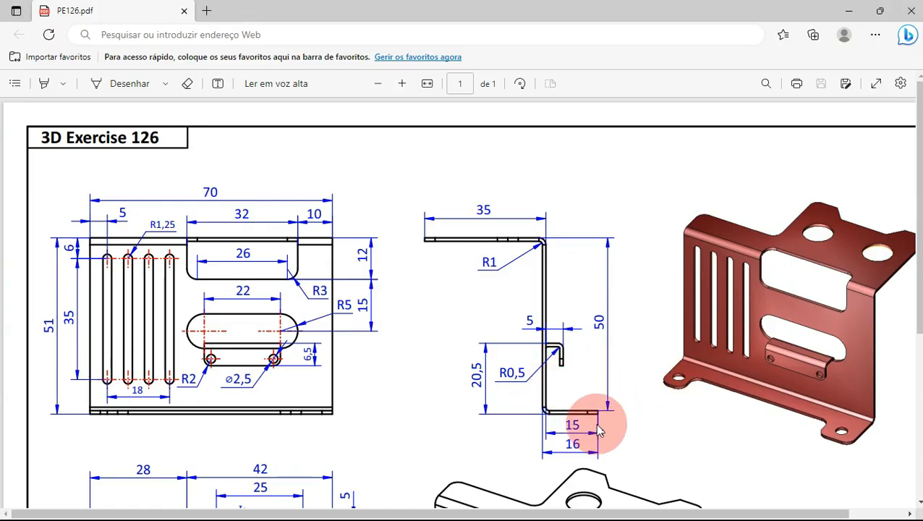
pyautogui.hotkey('alt', 'Tab')
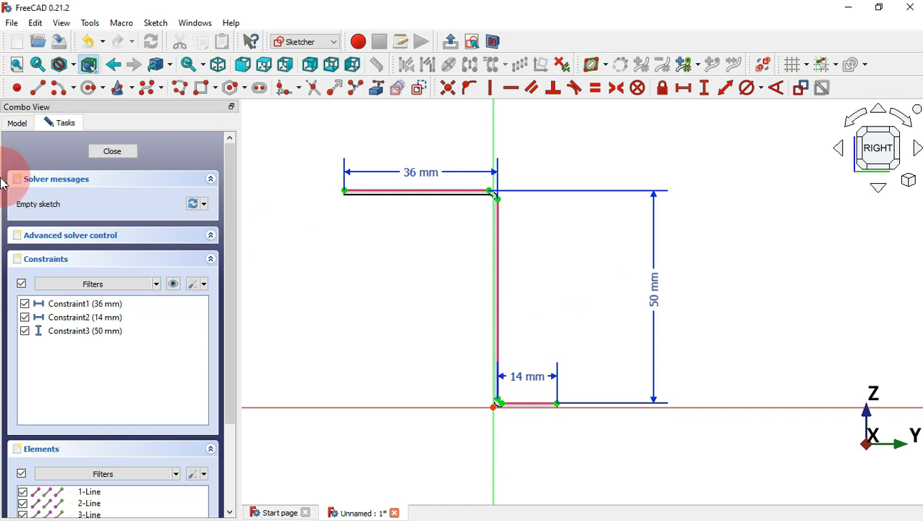
# Set the base bend's bend side to Inside and recompute the model.
pyautogui.click(17, 124)
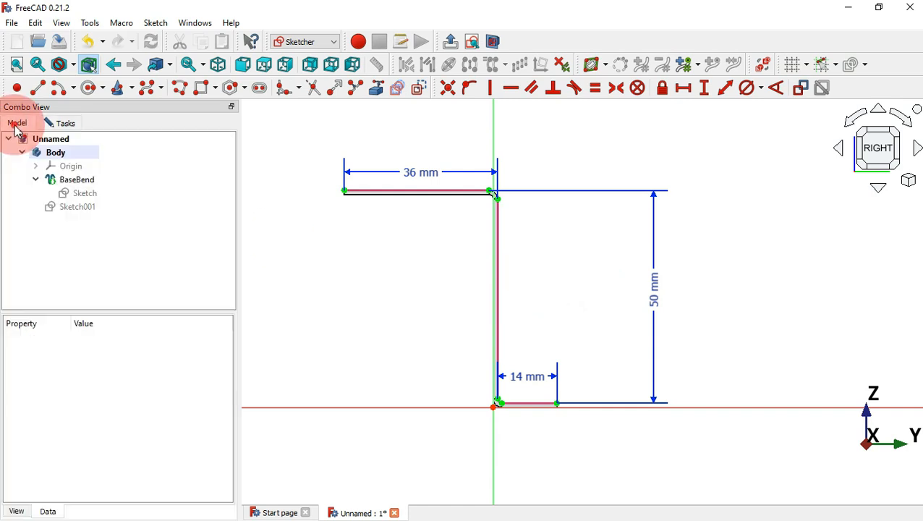
pyautogui.click(80, 183)
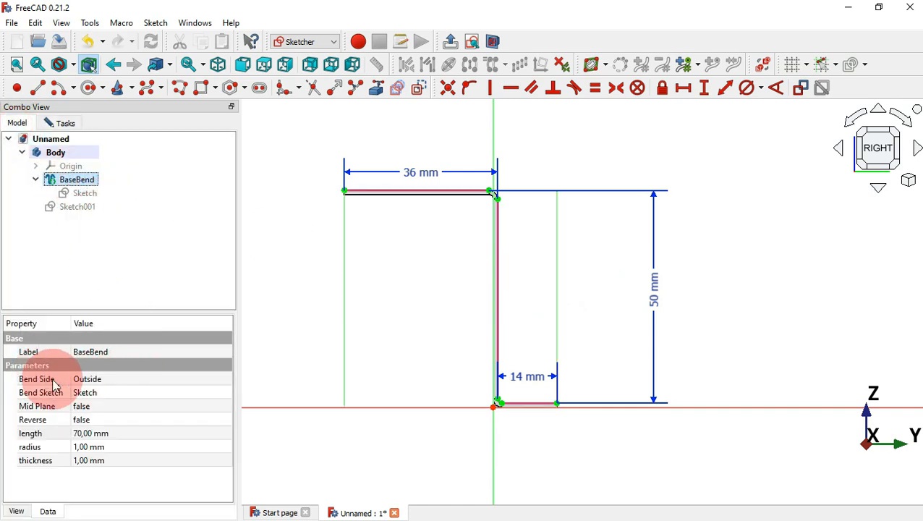
pyautogui.click(167, 380)
pyautogui.click(165, 402)
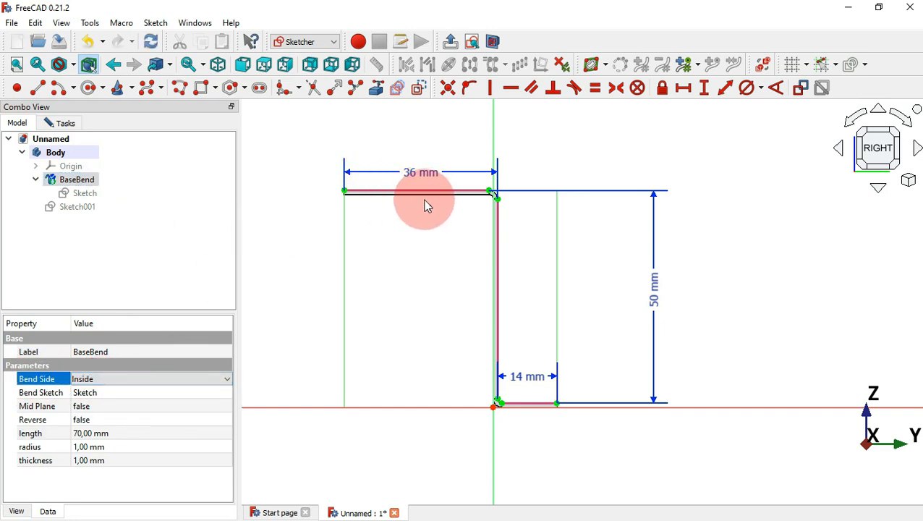
pyautogui.click(152, 47)
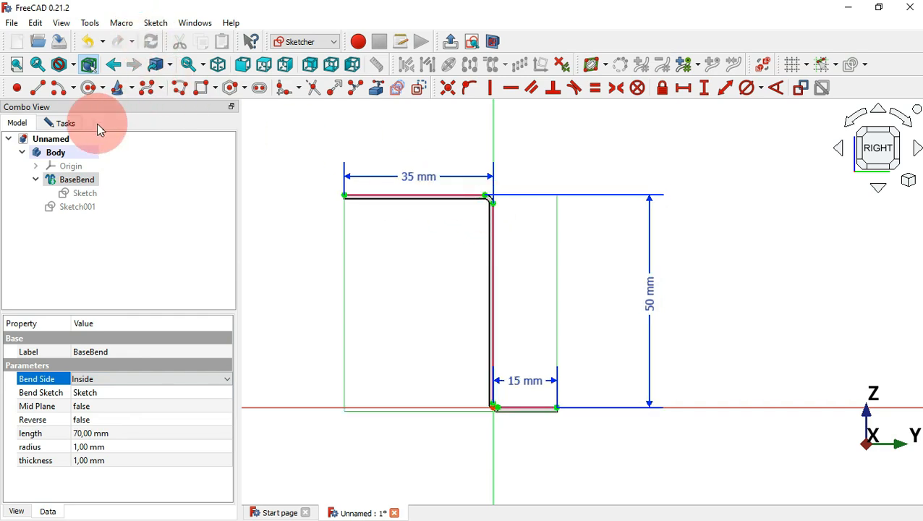
# Recheck the updated flange and web dimensions in the sketch against the side view of the PE126 drawing.
pyautogui.click(65, 123)
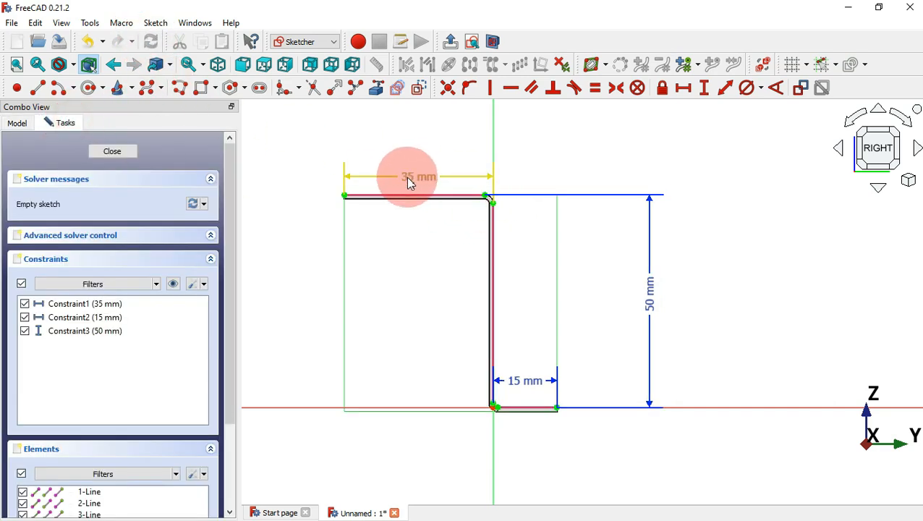
pyautogui.hotkey('alt', 'Tab')
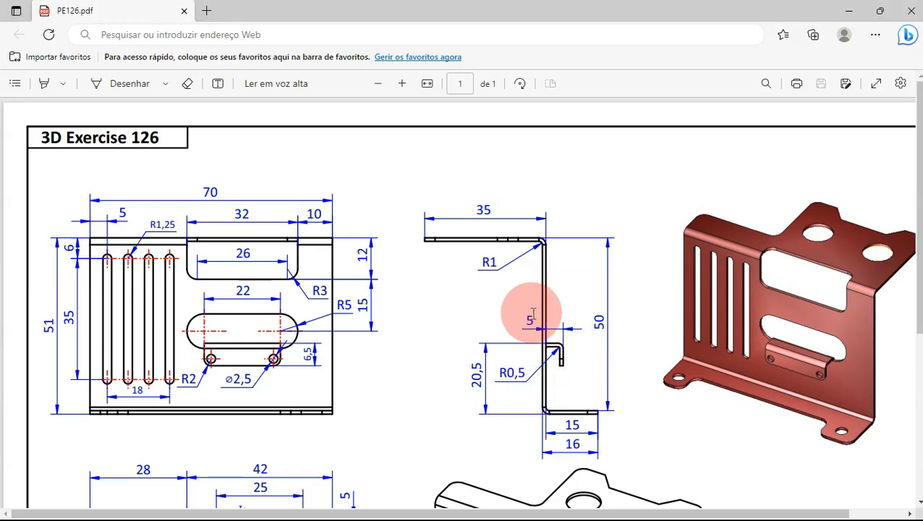
pyautogui.hotkey('alt', 'Tab')
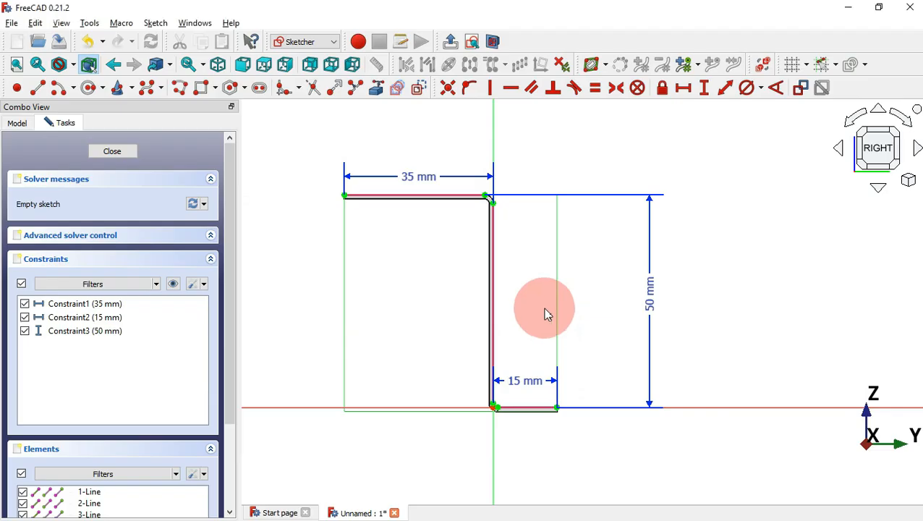
# Close the check sketch on the bracket's end face and delete it from the body.
pyautogui.click(112, 152)
pyautogui.click(76, 174)
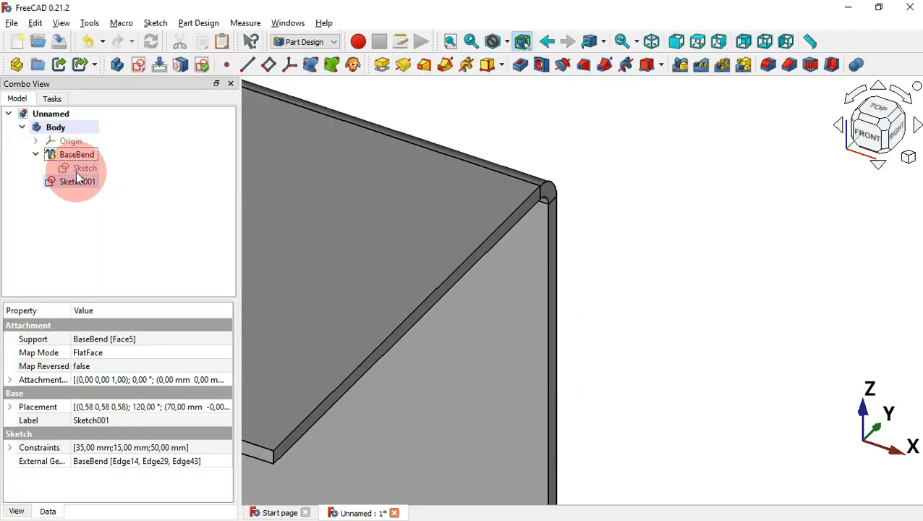
pyautogui.press('Delete')
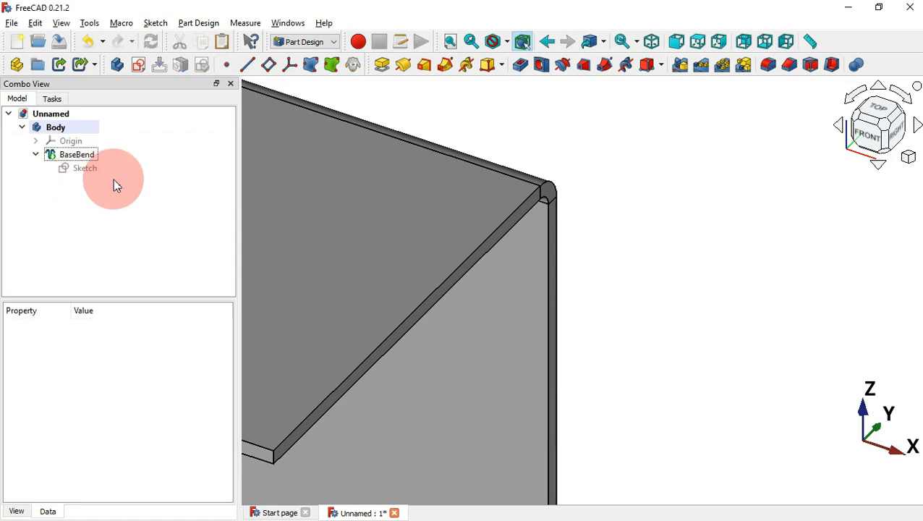
pyautogui.click(547, 202)
pyautogui.press('v')
pyautogui.press('f')
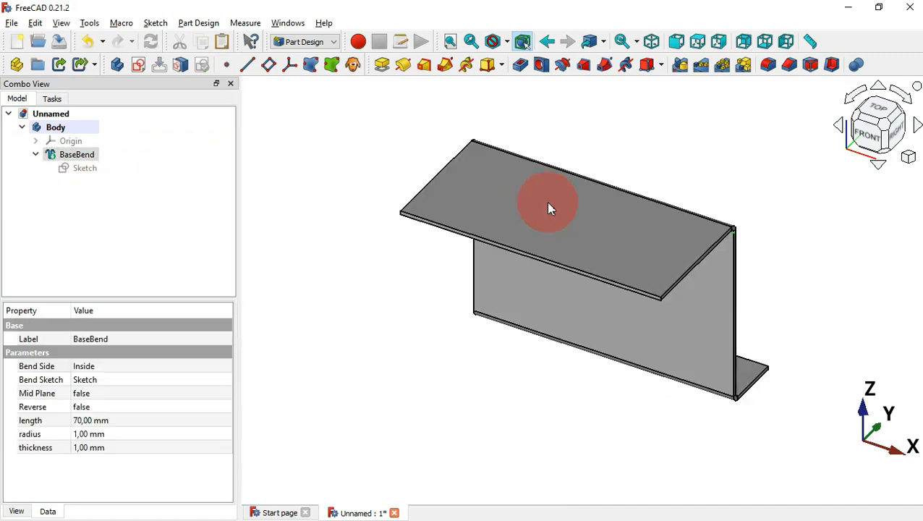
pyautogui.click(649, 186)
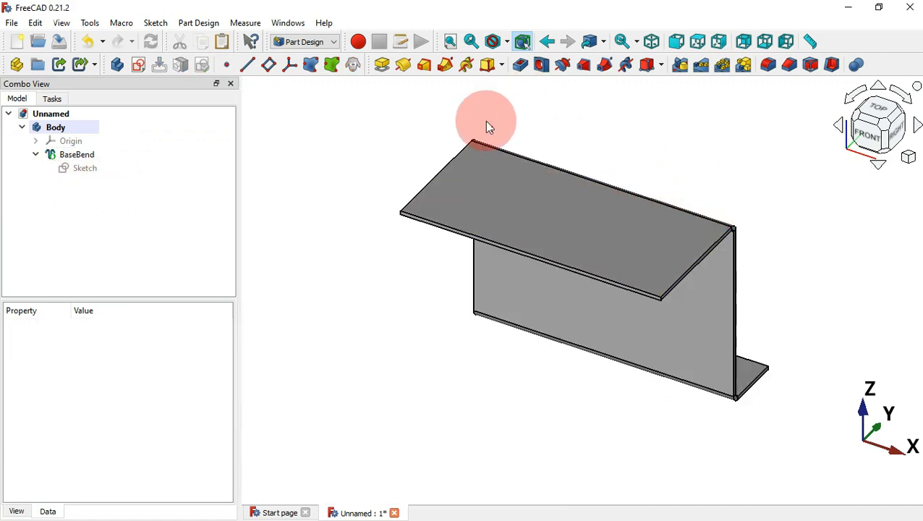
# Check the bracket's orientation against the PE126 drawing, set the base sketch's Map Reversed to true and recompute the model.
pyautogui.hotkey('alt', 'Tab')
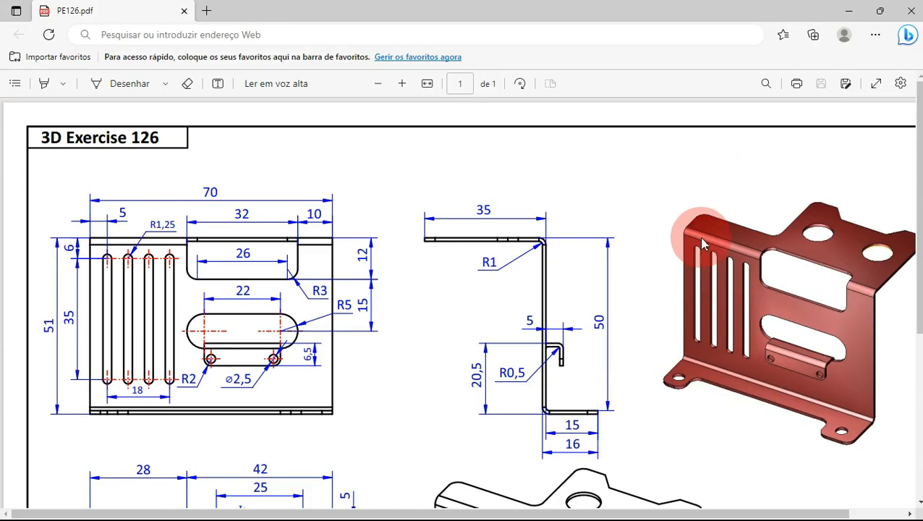
pyautogui.hotkey('alt', 'Tab')
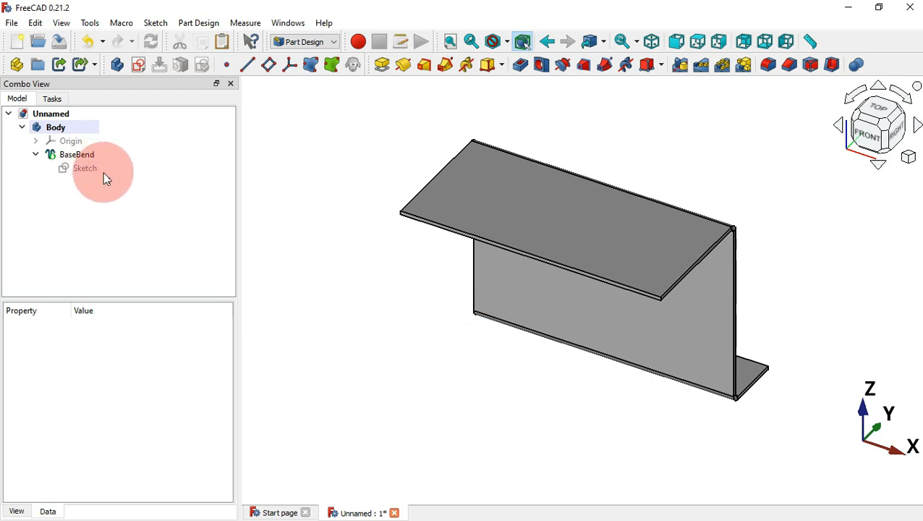
pyautogui.click(85, 171)
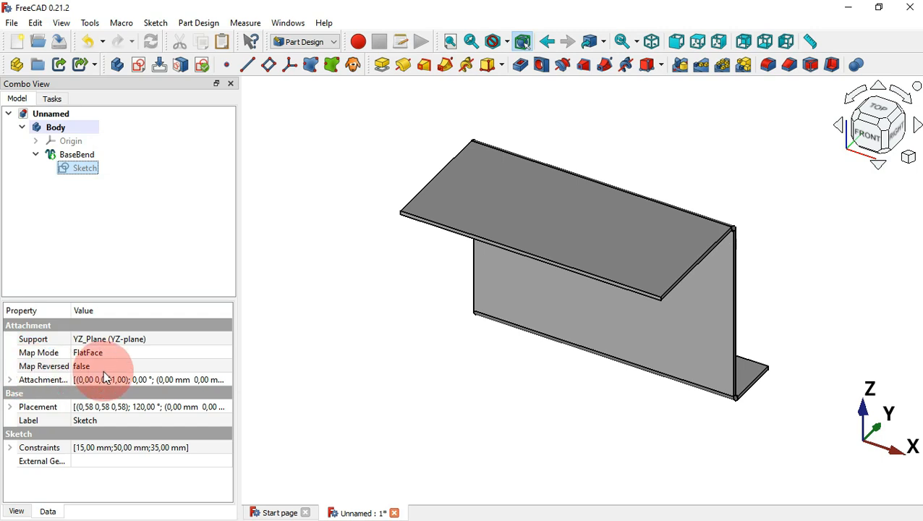
pyautogui.click(135, 367)
pyautogui.click(135, 369)
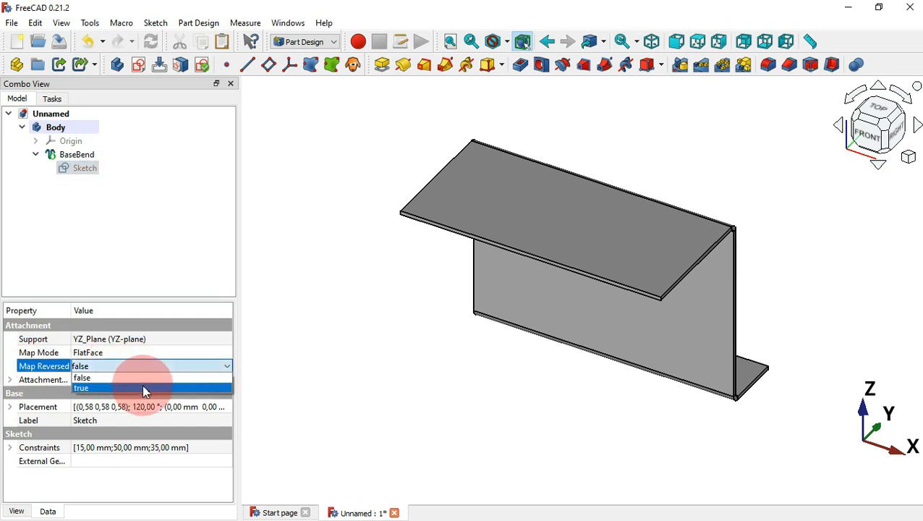
pyautogui.click(142, 384)
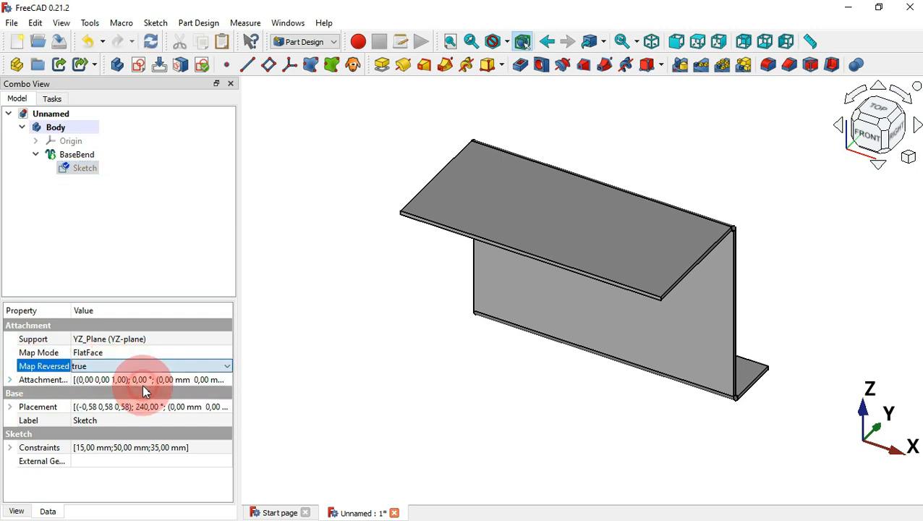
pyautogui.click(154, 44)
pyautogui.click(603, 294)
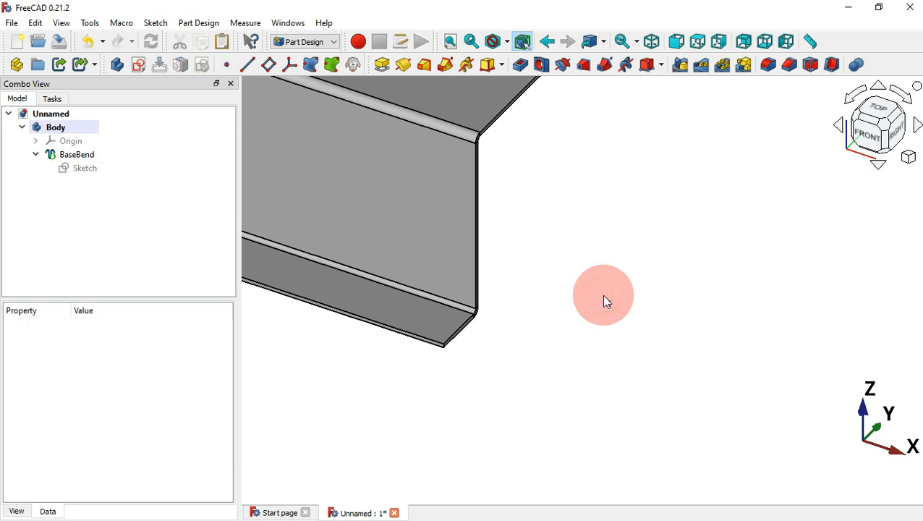
pyautogui.press('v')
pyautogui.press('f')
pyautogui.moveTo(882, 357); pyautogui.dragTo(801, 387, button='middle')
pyautogui.moveTo(577, 303); pyautogui.dragTo(286, 247, button='middle')
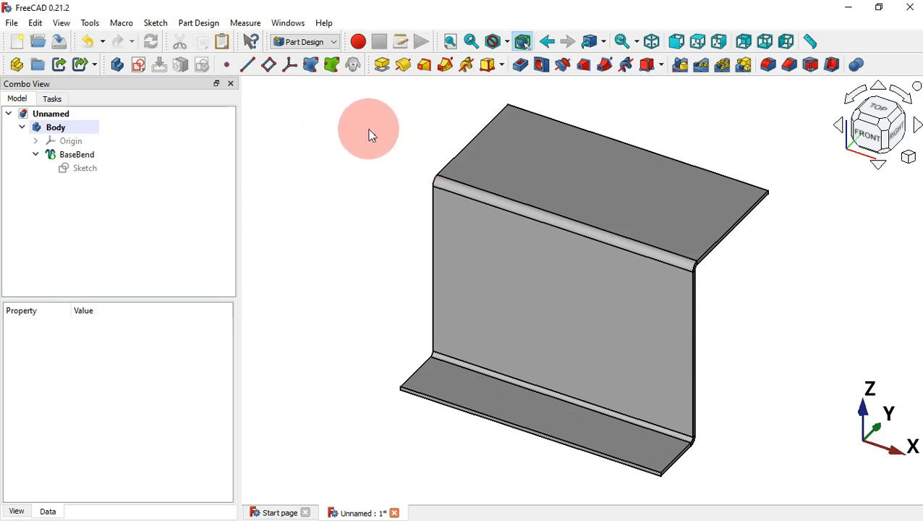
# Create a new sketch on the top face of the upper flange.
pyautogui.click(553, 172)
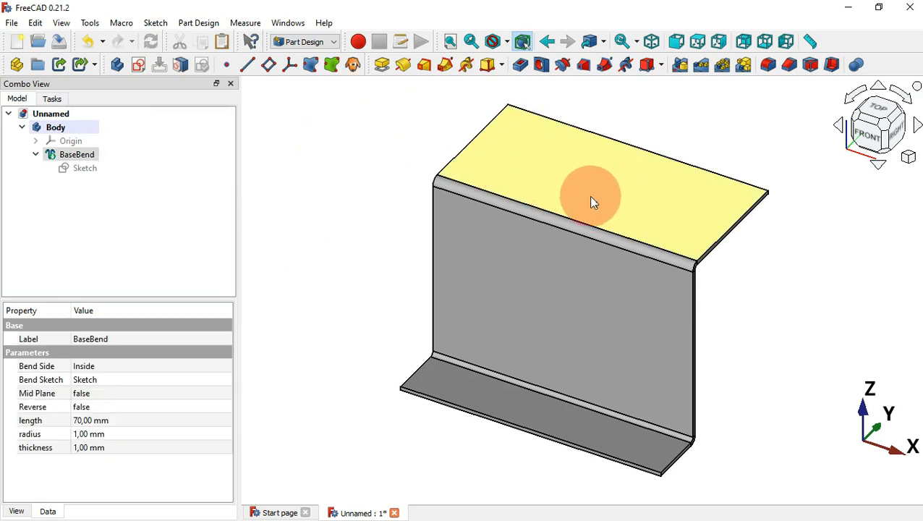
pyautogui.click(592, 193)
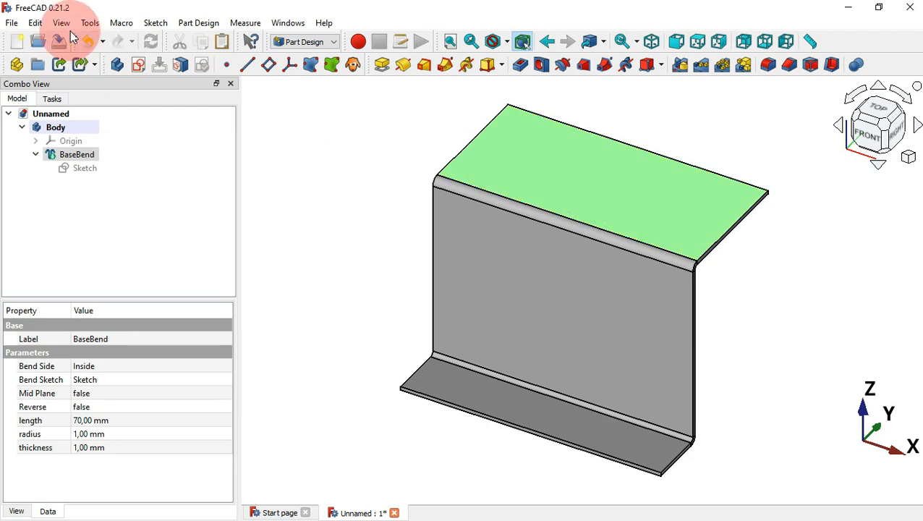
pyautogui.click(140, 68)
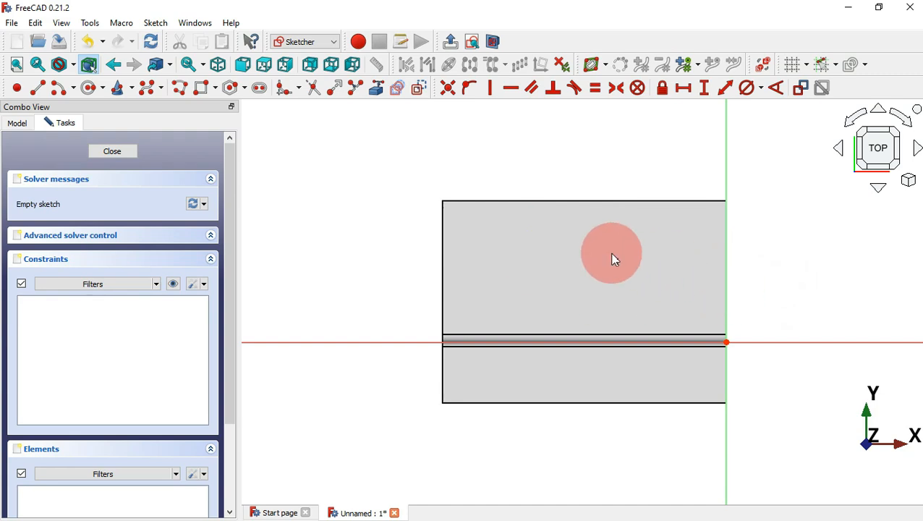
# Set the base bend's Mid Plane to true, recompute the model and return to the upper flange sketch.
pyautogui.click(22, 124)
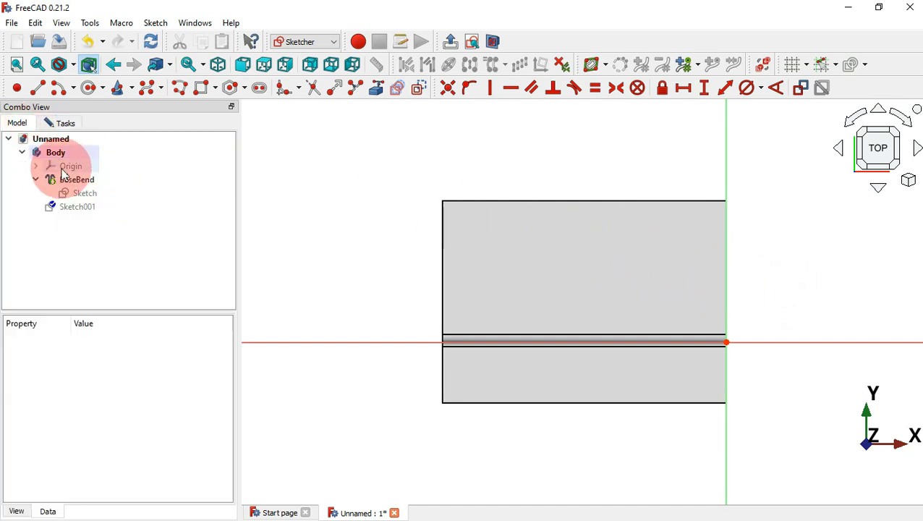
pyautogui.click(81, 181)
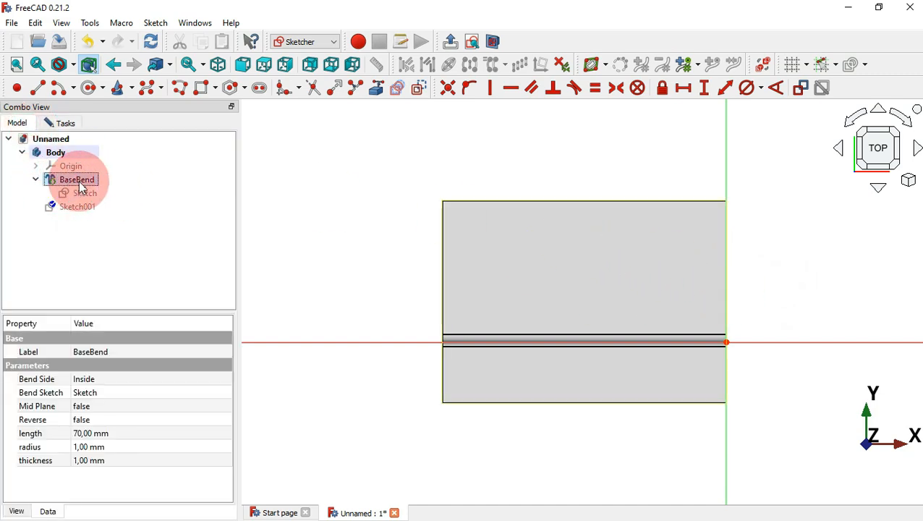
pyautogui.click(110, 408)
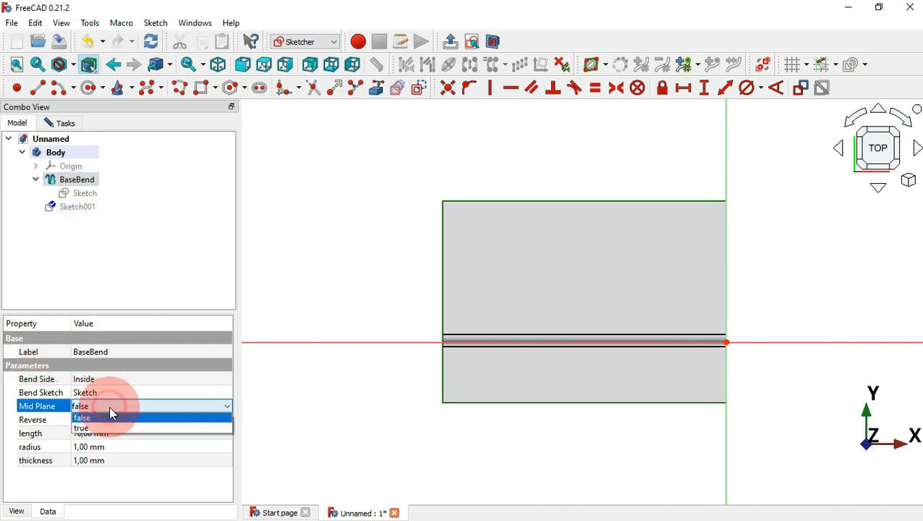
pyautogui.click(128, 428)
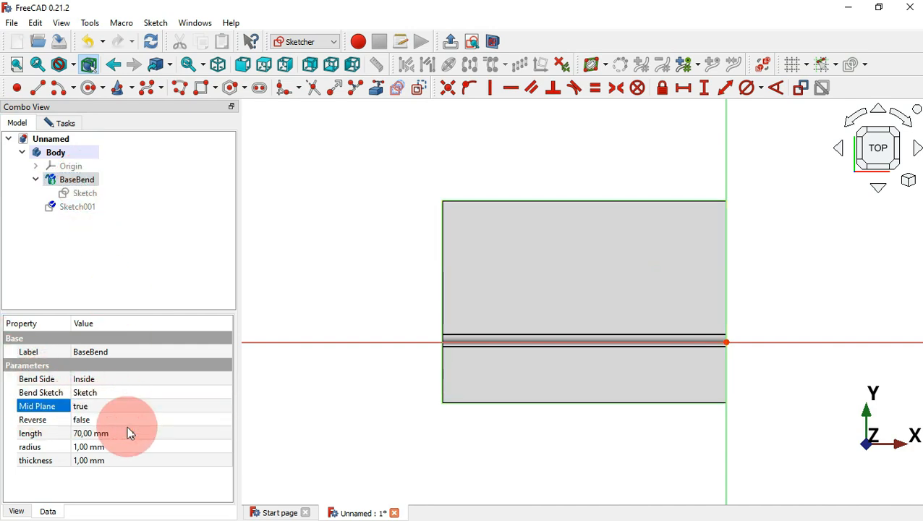
pyautogui.click(149, 47)
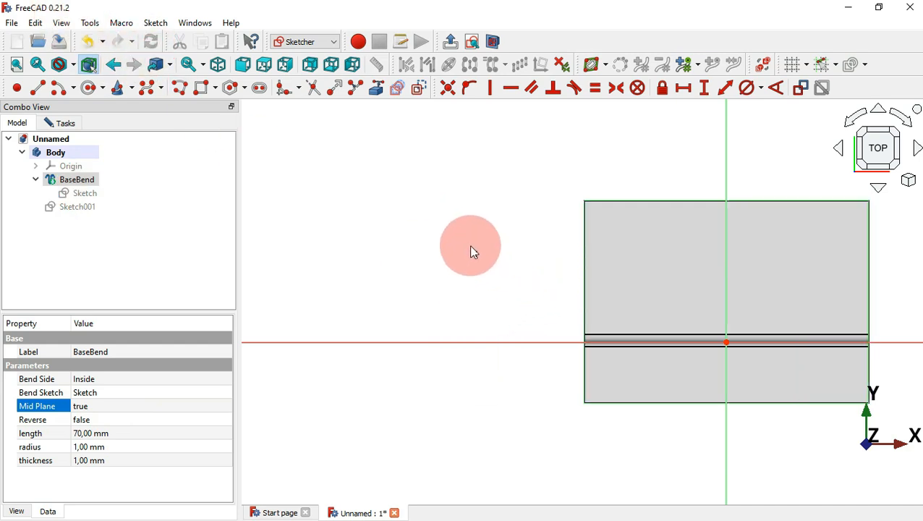
pyautogui.click(54, 124)
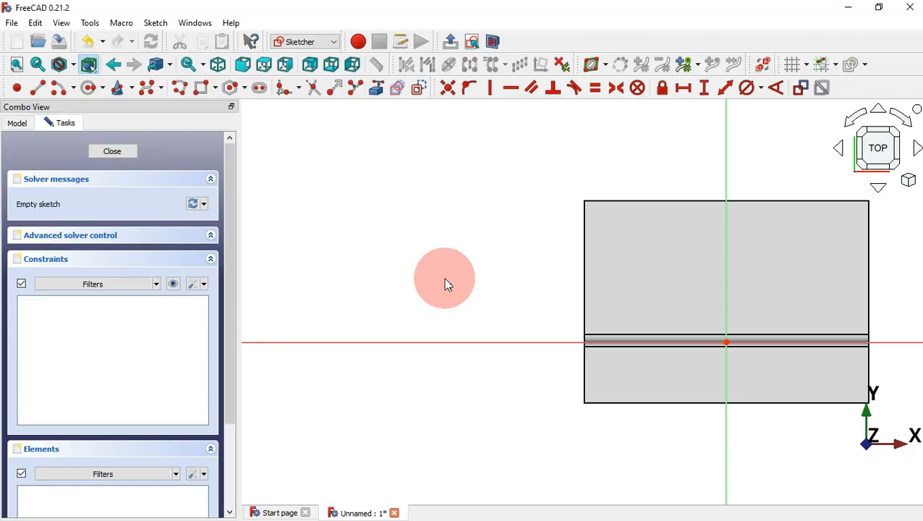
# Project the upper flange's free edge as external geometry and draw a rectangle about 28.6 by 14.4 mm from its left end.
pyautogui.hotkey('alt', 'Tab')
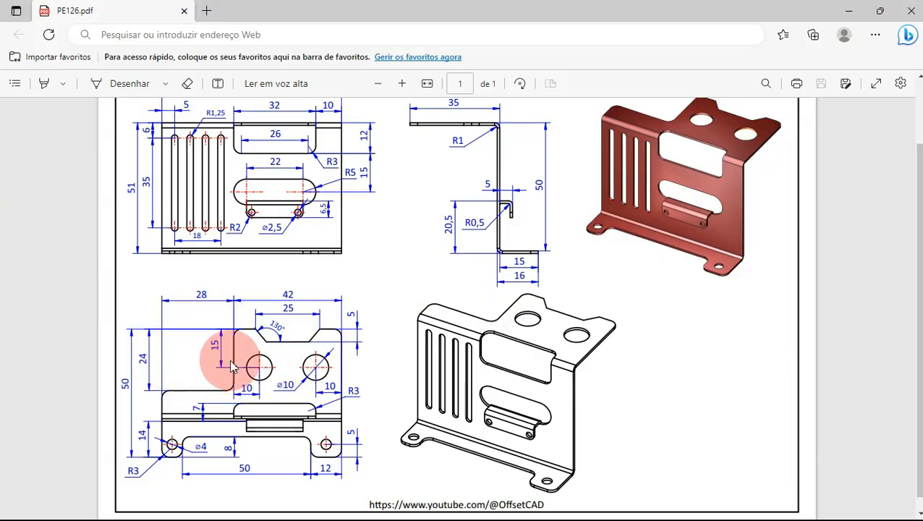
pyautogui.hotkey('alt', 'Tab')
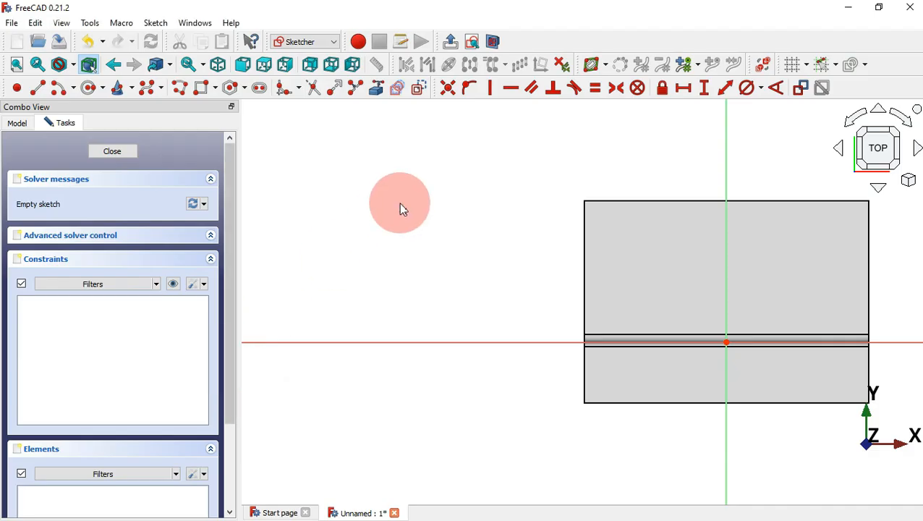
pyautogui.click(377, 87)
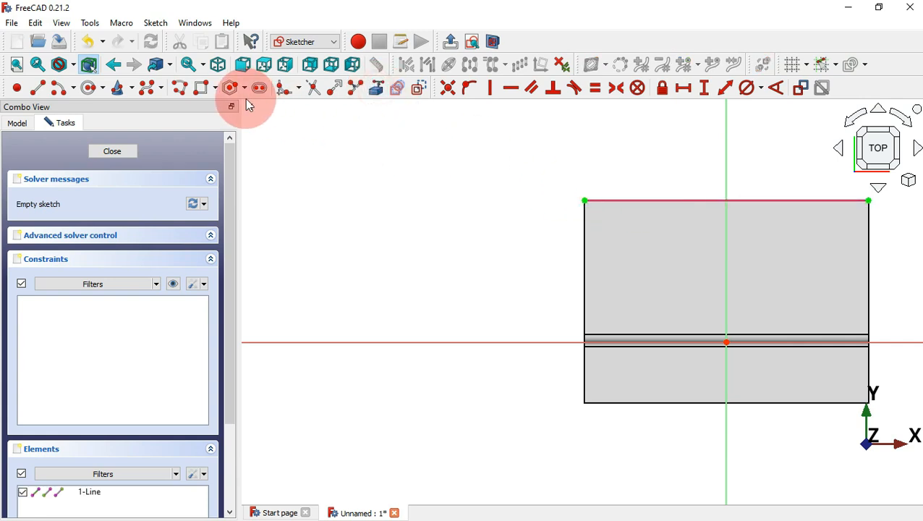
pyautogui.click(205, 88)
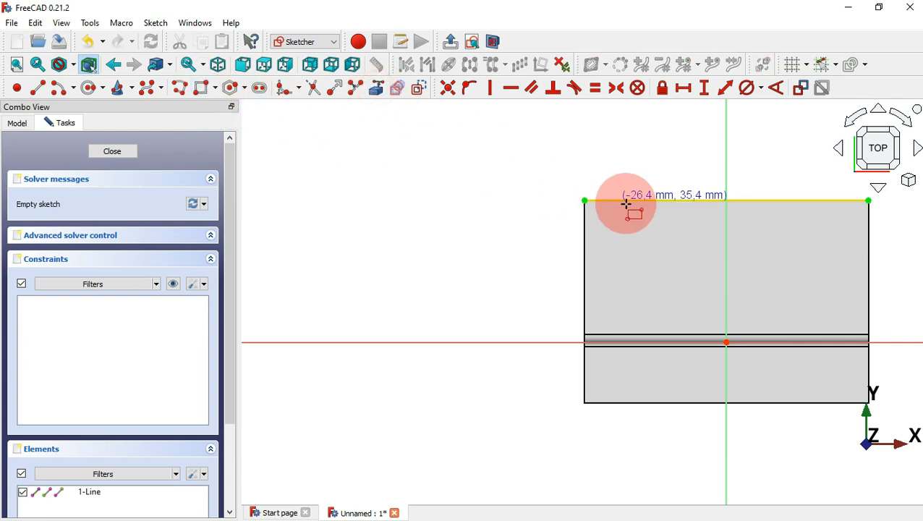
pyautogui.click(585, 200)
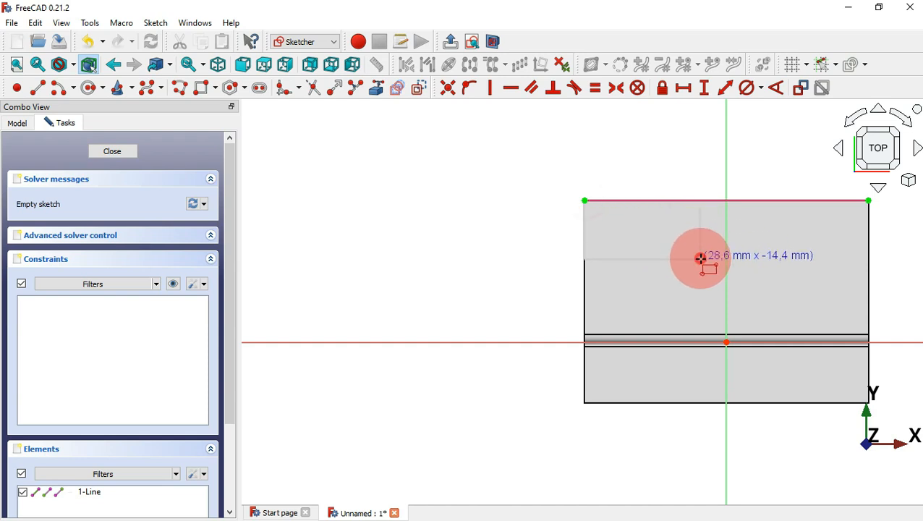
pyautogui.click(700, 259)
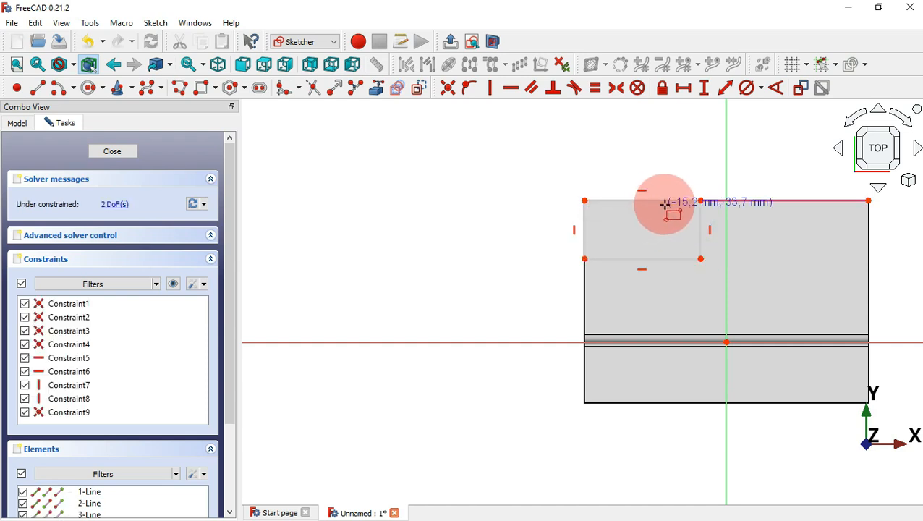
# Constrain the height of the corner cutout rectangle on the upper flange to 24 mm, as given in the PE126 drawing.
pyautogui.click(725, 87)
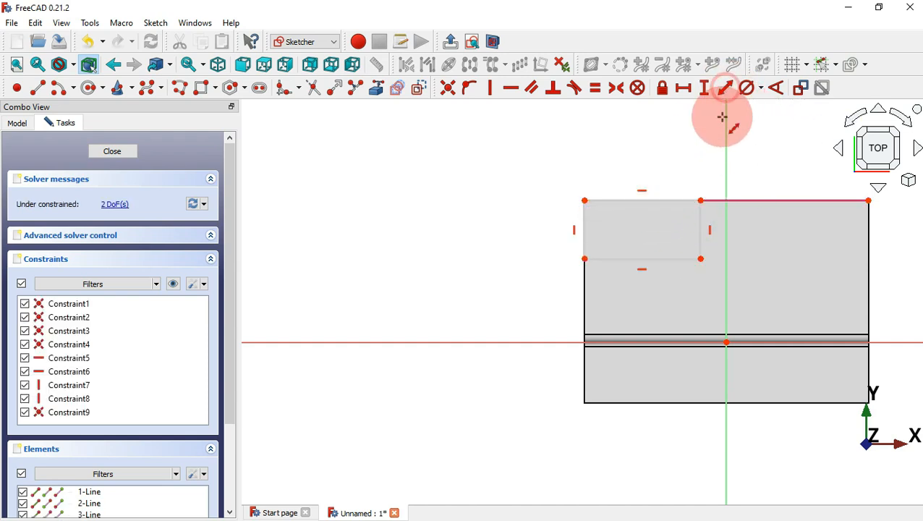
pyautogui.click(699, 216)
pyautogui.hotkey('alt', 'Tab')
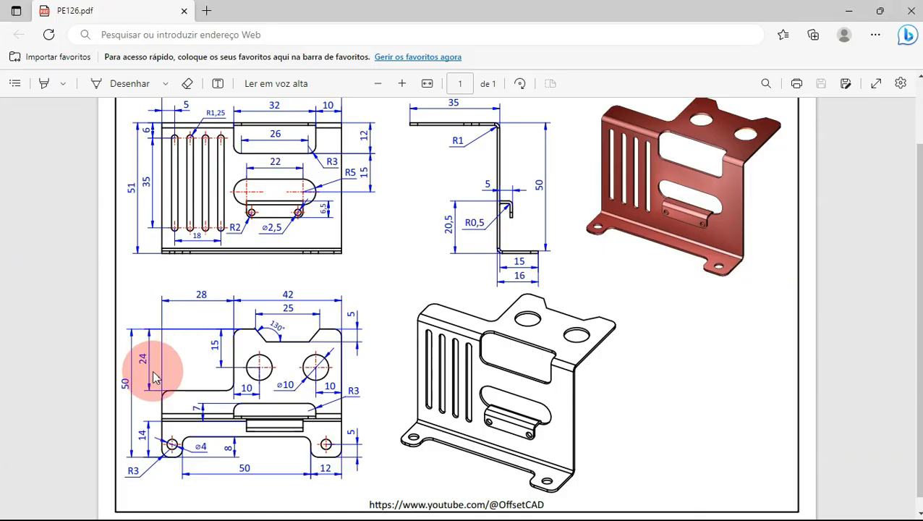
pyautogui.hotkey('alt', 'Tab')
pyautogui.write('2')
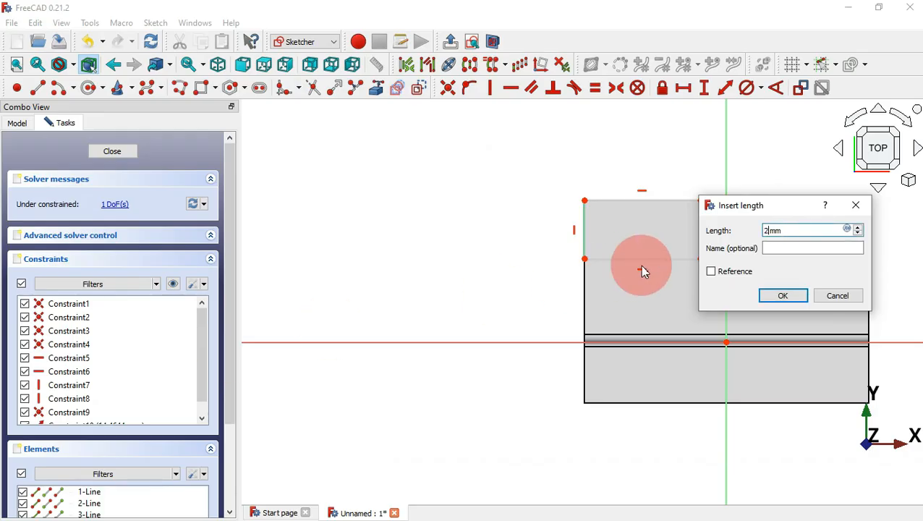
pyautogui.write('4')
pyautogui.press('Return')
# Constrain the width of the corner cutout rectangle to 28 mm, as given in the PE126 drawing.
pyautogui.click(663, 296)
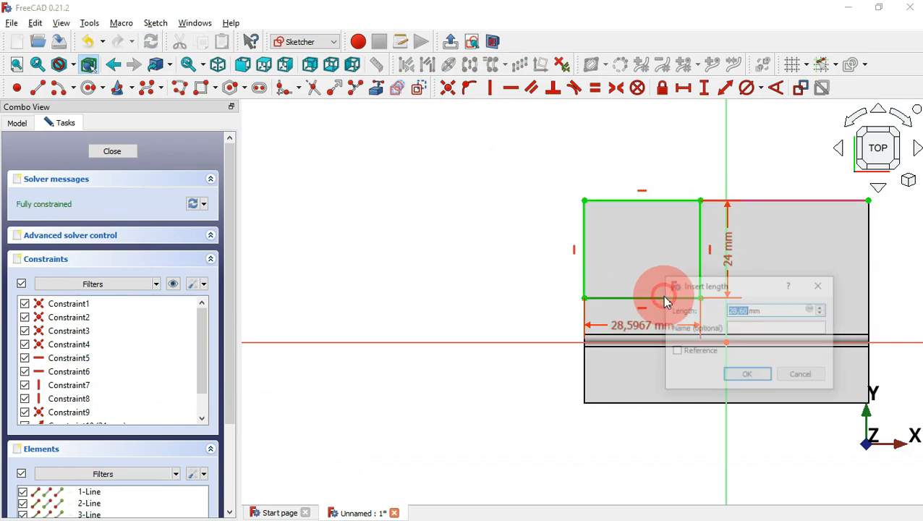
pyautogui.hotkey('alt', 'Tab')
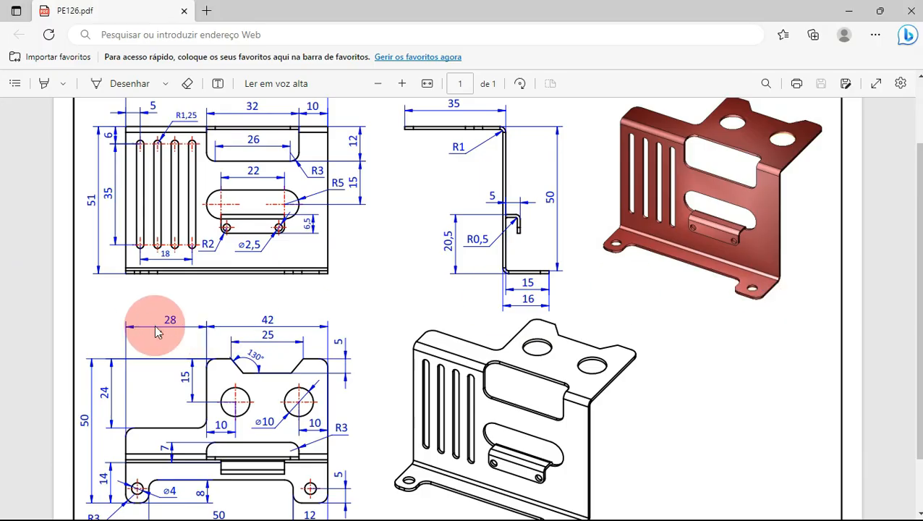
pyautogui.hotkey('alt', 'Tab')
pyautogui.write('28')
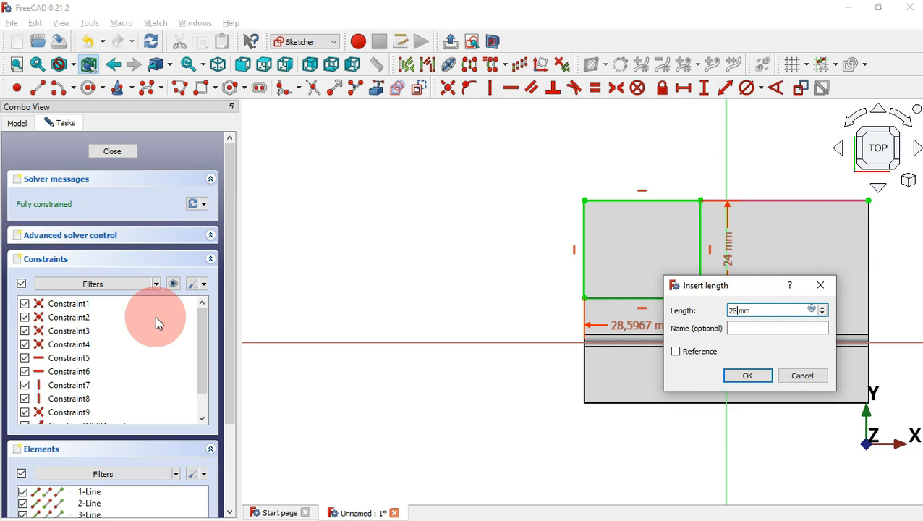
pyautogui.press('Return')
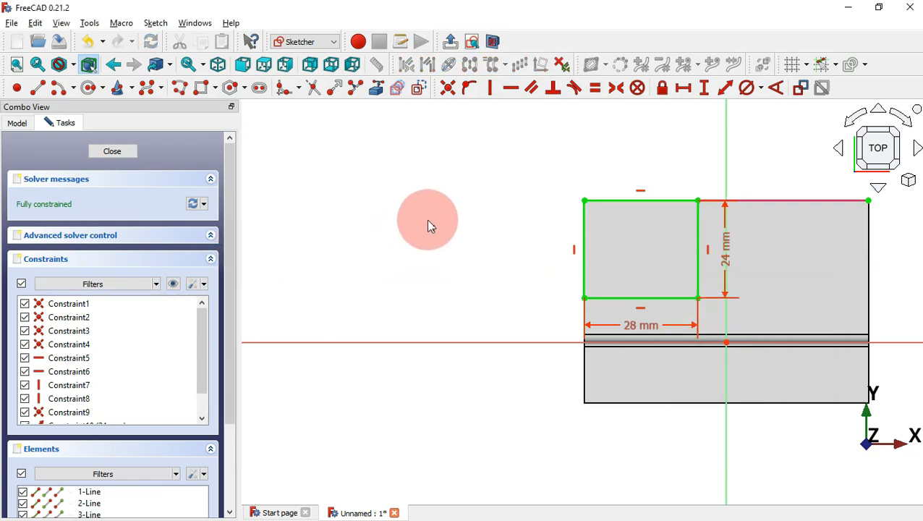
# Hide all sketch constraints and check the lower flange's notch dimensions in the PE126 drawing.
pyautogui.moveTo(566, 222); pyautogui.dragTo(410, 223, button='middle')
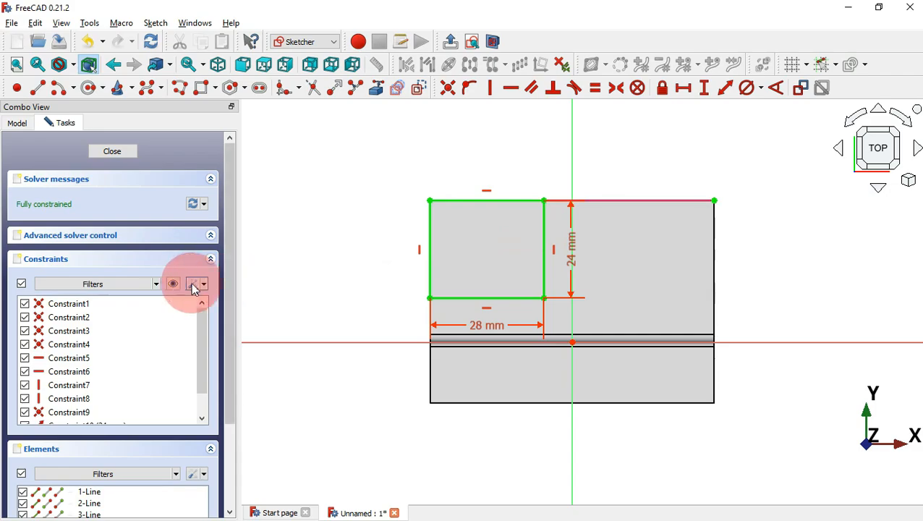
pyautogui.click(173, 283)
pyautogui.hotkey('alt', 'Tab')
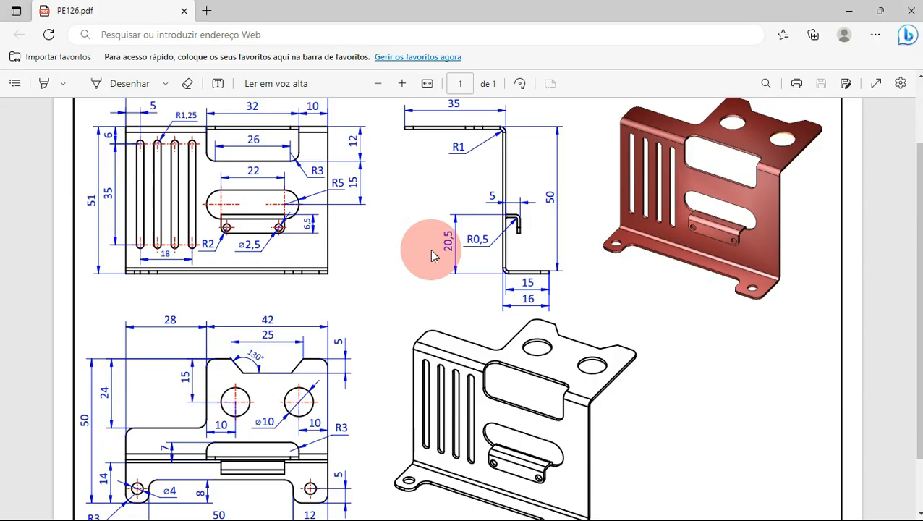
pyautogui.moveTo(917, 289); pyautogui.dragTo(920, 336)
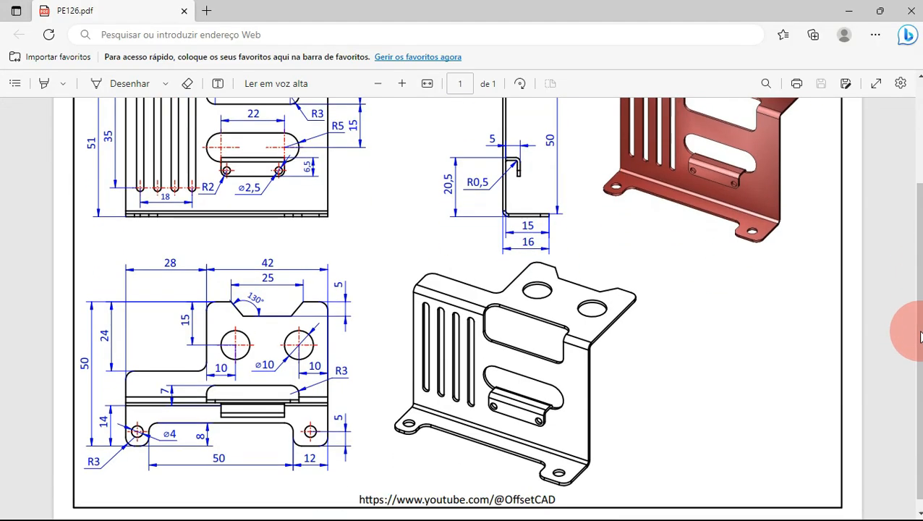
pyautogui.click(214, 435)
pyautogui.hotkey('alt', 'Tab')
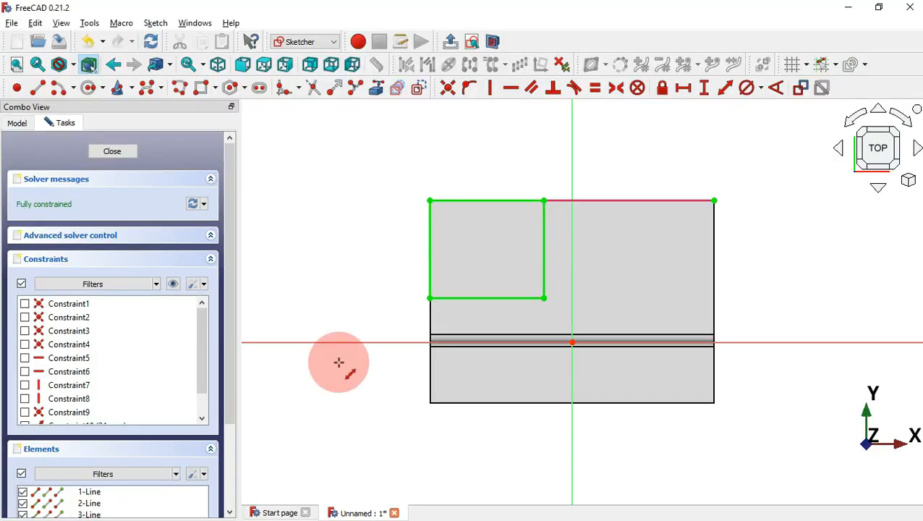
# Project the lower flange's free edge as external geometry and draw a notch rectangle about 9.1 mm high on it.
pyautogui.click(375, 88)
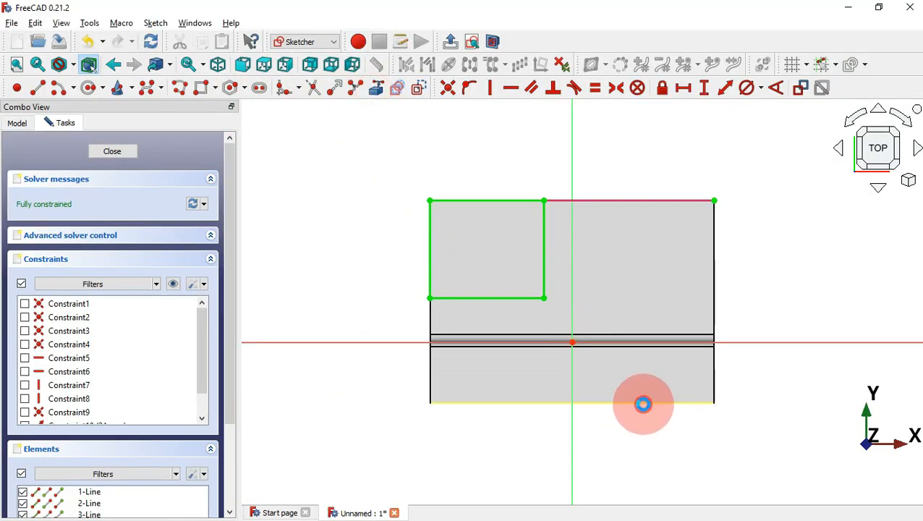
pyautogui.click(643, 403)
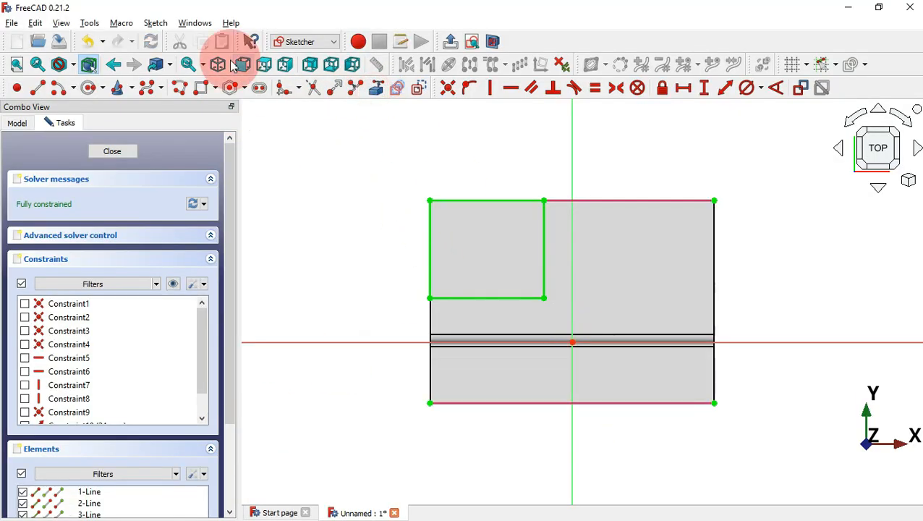
pyautogui.click(202, 89)
pyautogui.click(483, 402)
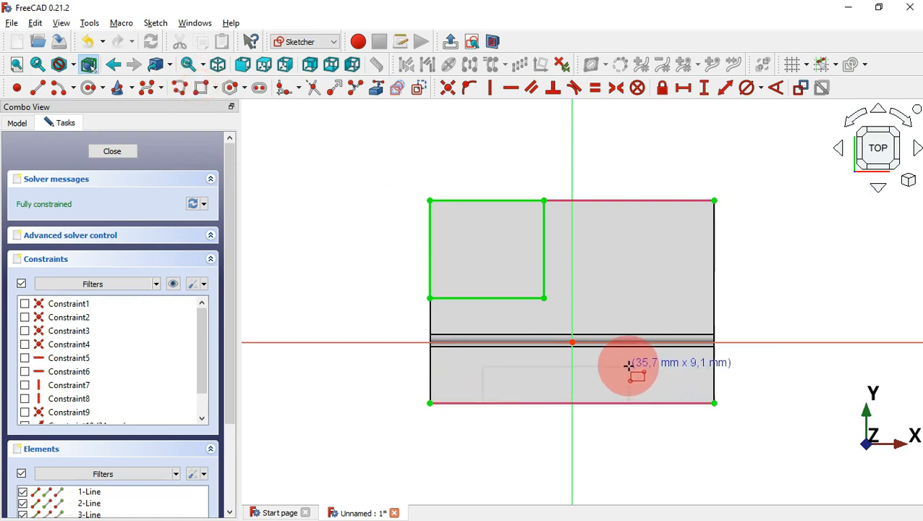
pyautogui.click(641, 365)
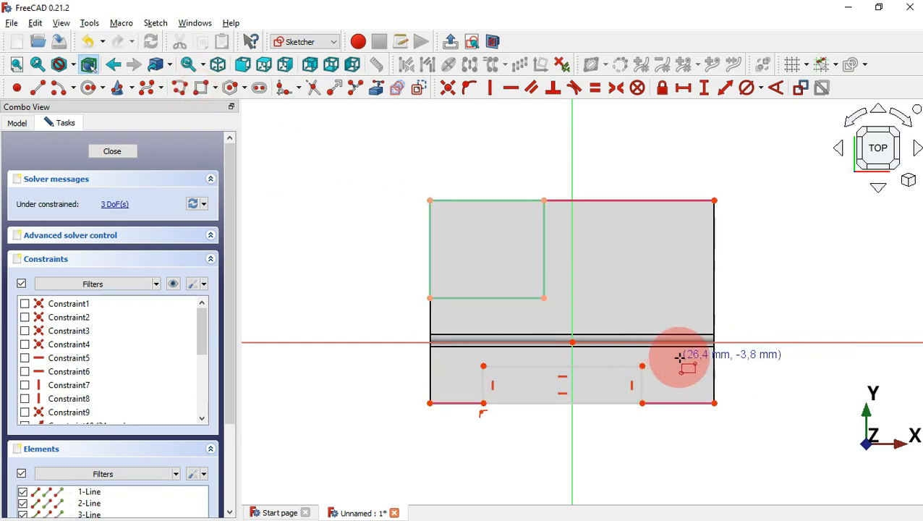
# Constrain the height of the lower flange's notch rectangle to 8 mm.
pyautogui.click(726, 91)
pyautogui.click(642, 385)
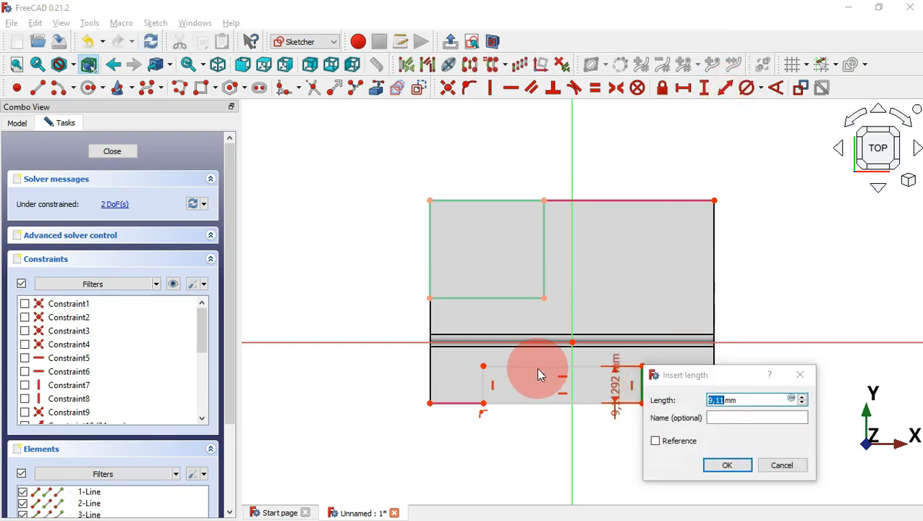
pyautogui.hotkey('alt', 'Tab')
pyautogui.hotkey('alt', 'Tab')
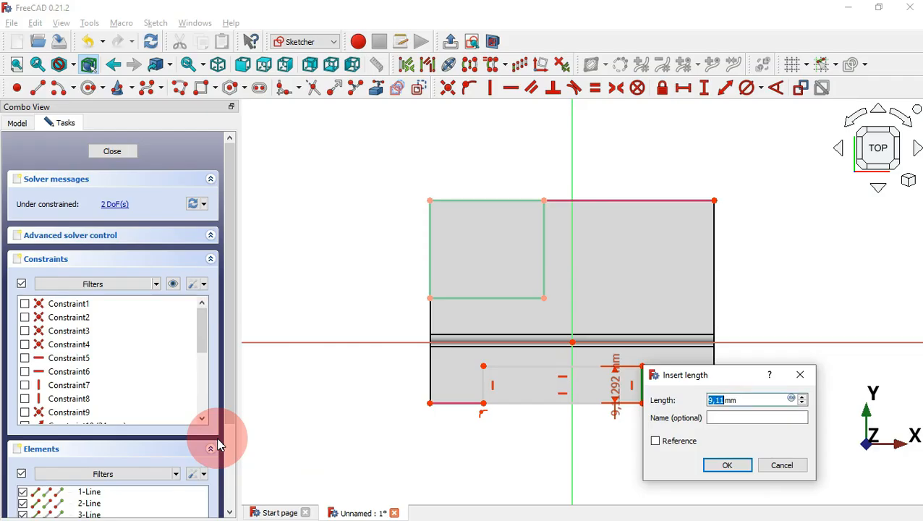
pyautogui.write('8')
pyautogui.press('Return')
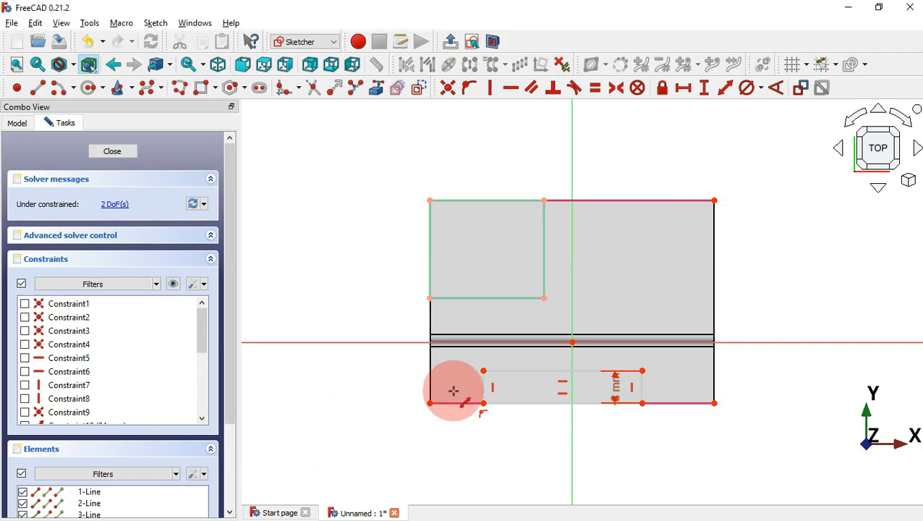
# Constrain the width of the lower flange's notch rectangle to 50 mm, following the PE126 drawing.
pyautogui.click(534, 371)
pyautogui.hotkey('alt', 'Tab')
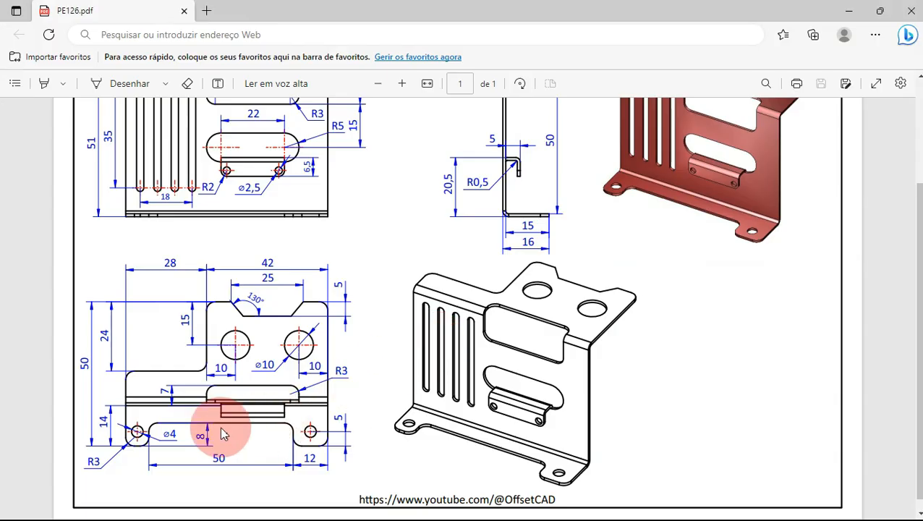
pyautogui.hotkey('alt', 'Tab')
pyautogui.press('Return')
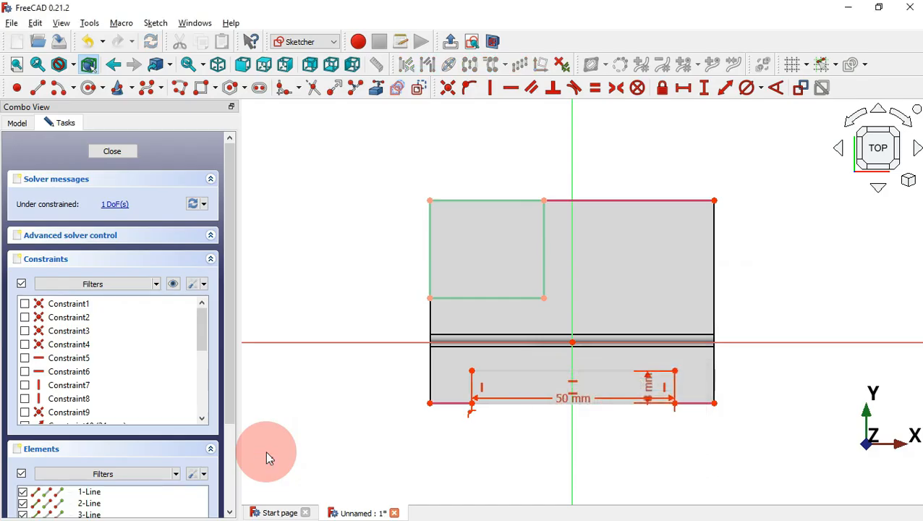
# Constrain the notch's lower right corner 12 mm from the flange's right corner and hide all sketch constraints.
pyautogui.hotkey('alt', 'Tab')
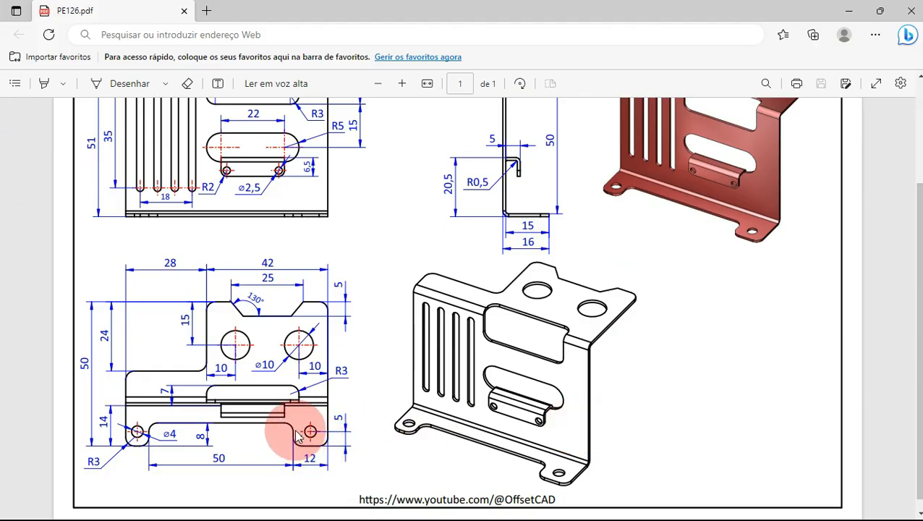
pyautogui.hotkey('alt', 'Tab')
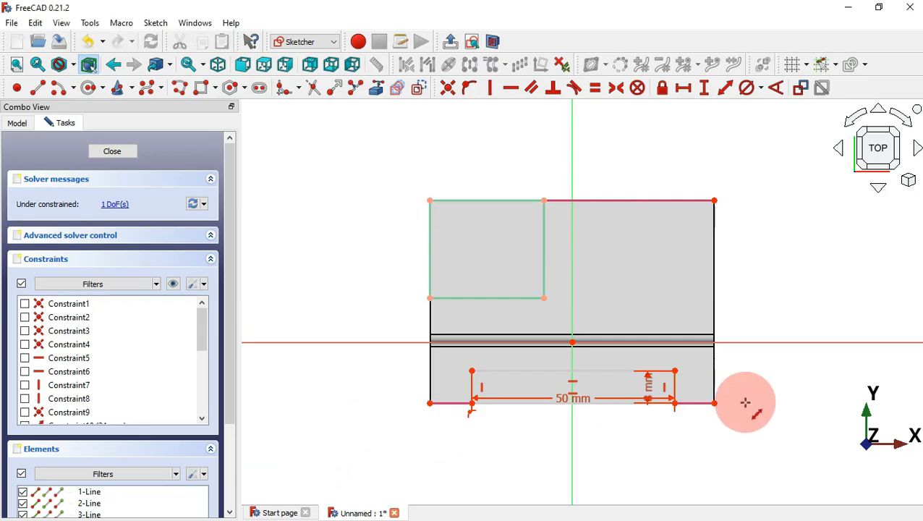
pyautogui.click(674, 400)
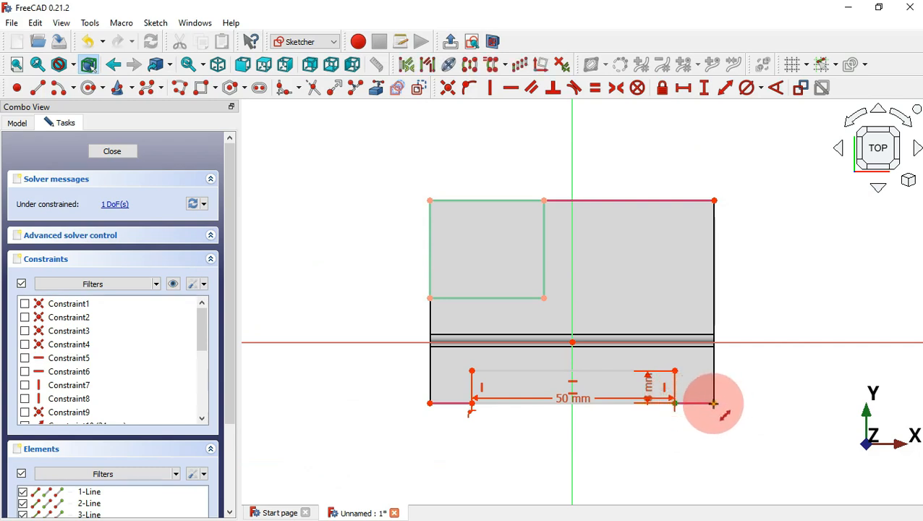
pyautogui.click(713, 403)
pyautogui.press('l')
pyautogui.write('2')
pyautogui.press('Return')
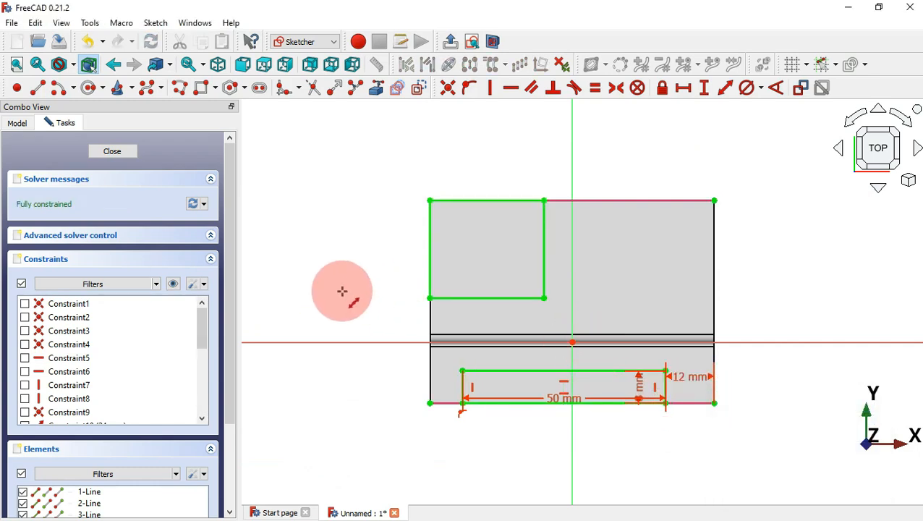
pyautogui.click(173, 287)
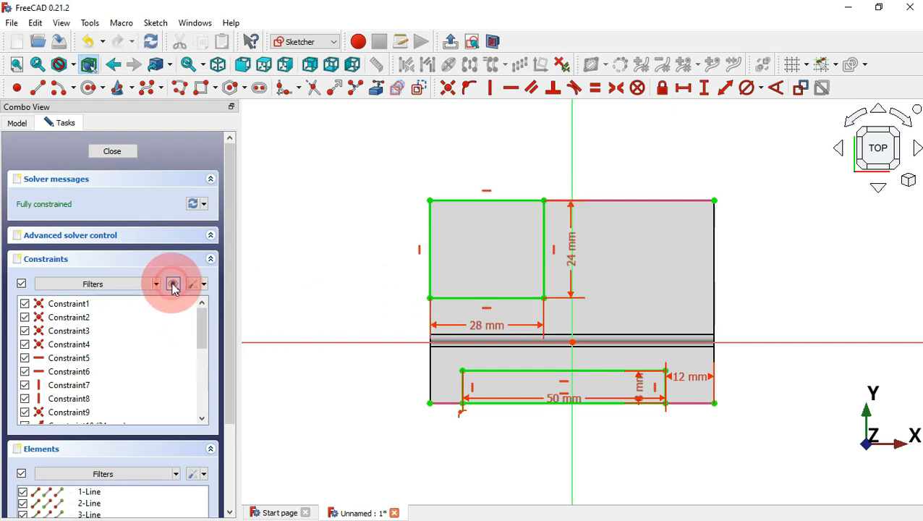
pyautogui.click(174, 287)
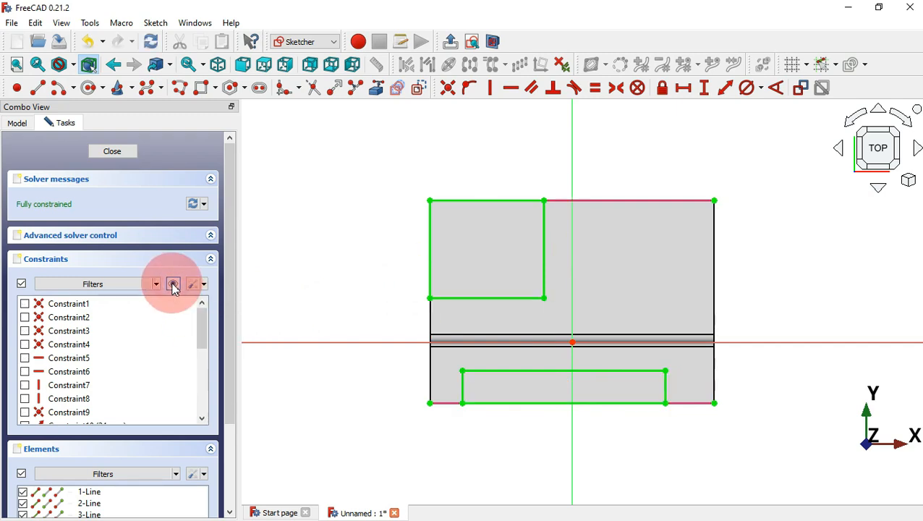
# Check the lower flange's holes in the drawing and sketch a circle on each side of the notch, the right one about 3.4 mm in radius.
pyautogui.hotkey('alt', 'Tab')
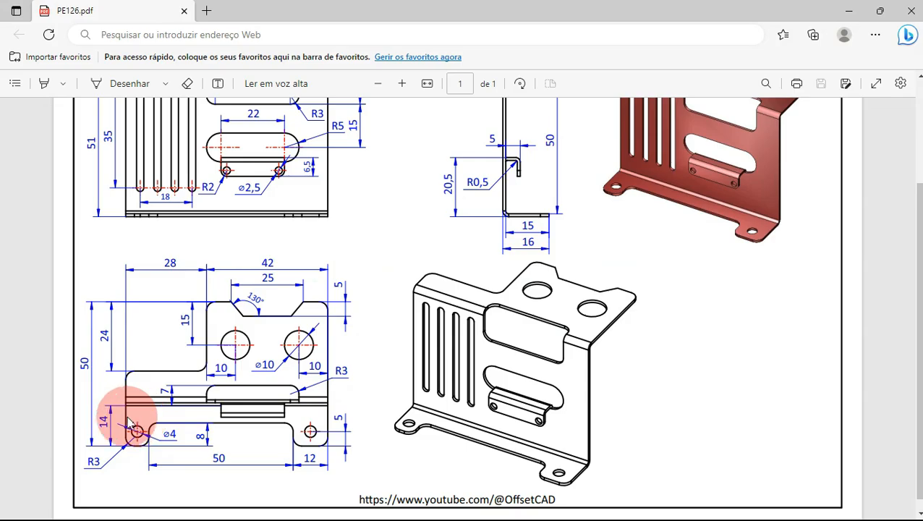
pyautogui.hotkey('alt', 'Tab')
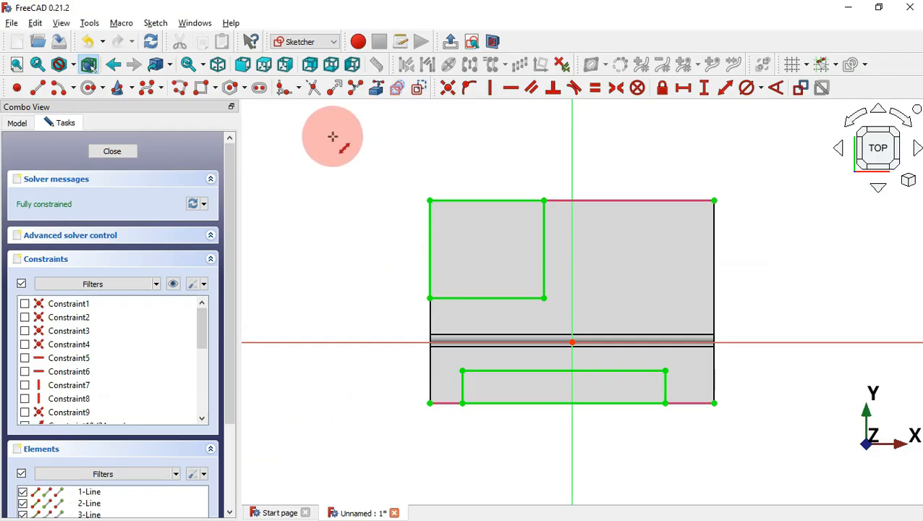
pyautogui.click(88, 89)
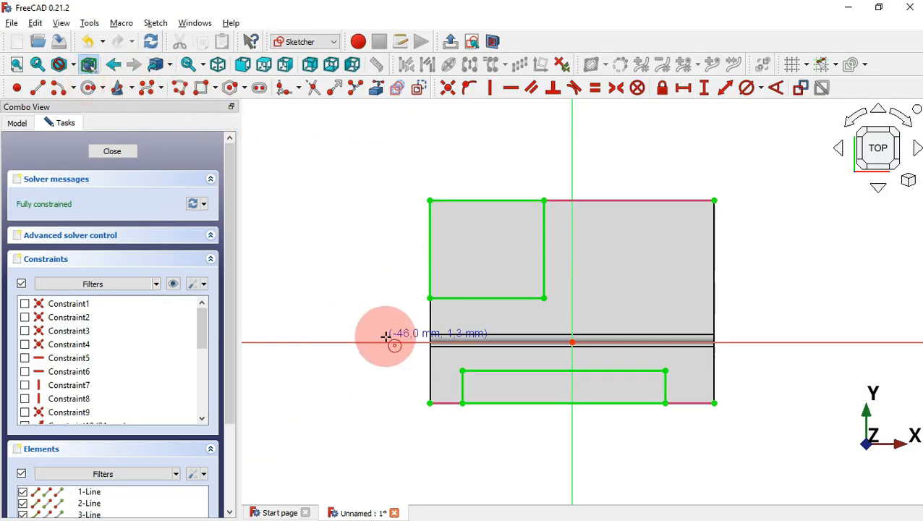
pyautogui.click(448, 389)
pyautogui.click(447, 388)
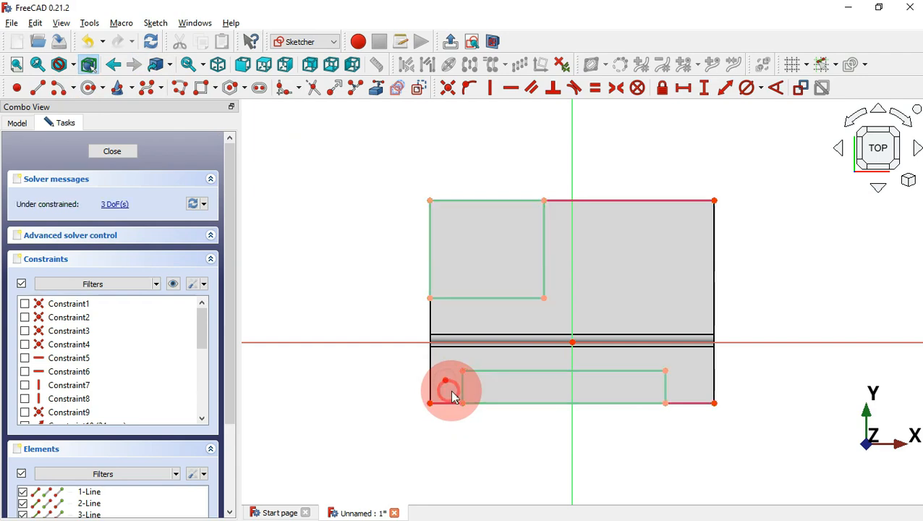
pyautogui.click(695, 390)
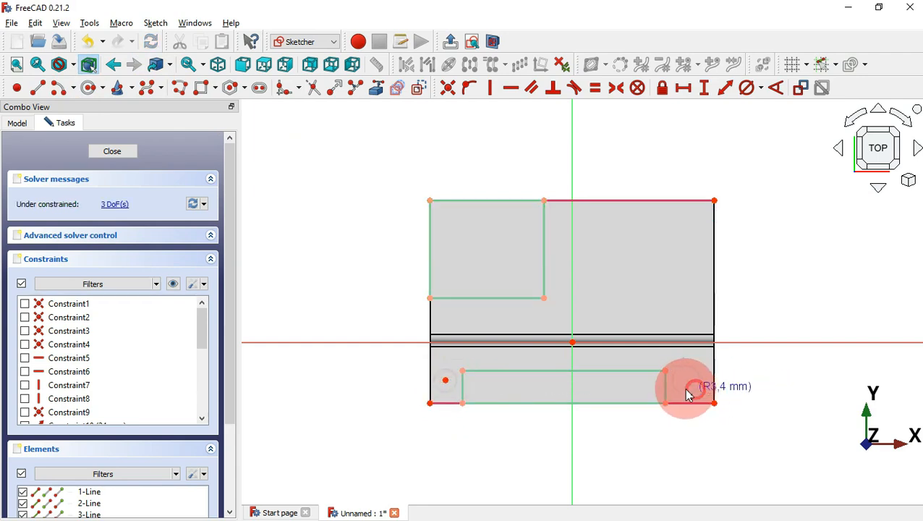
pyautogui.click(696, 388)
pyautogui.scroll(4, 604, 382)
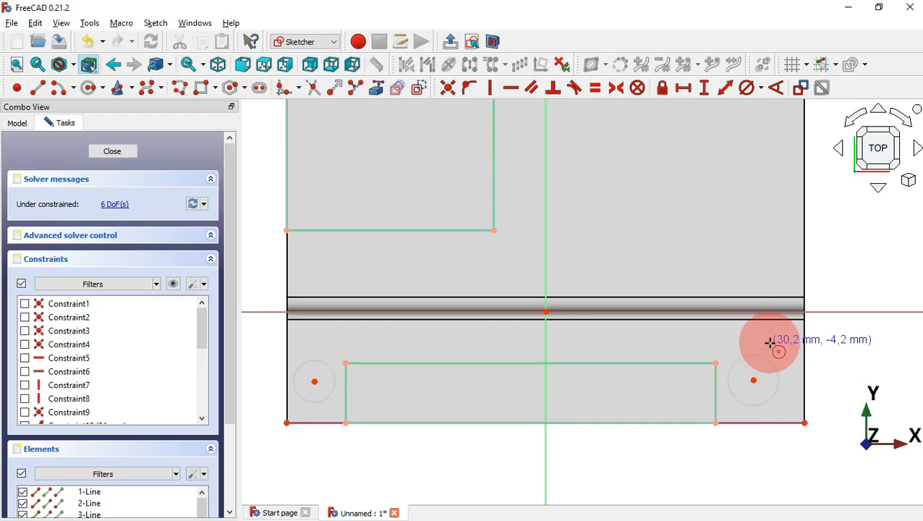
# Constrain the two mounting-hole circles on the lower flange to equal size.
pyautogui.hotkey('alt', 'Tab')
pyautogui.hotkey('alt', 'Tab')
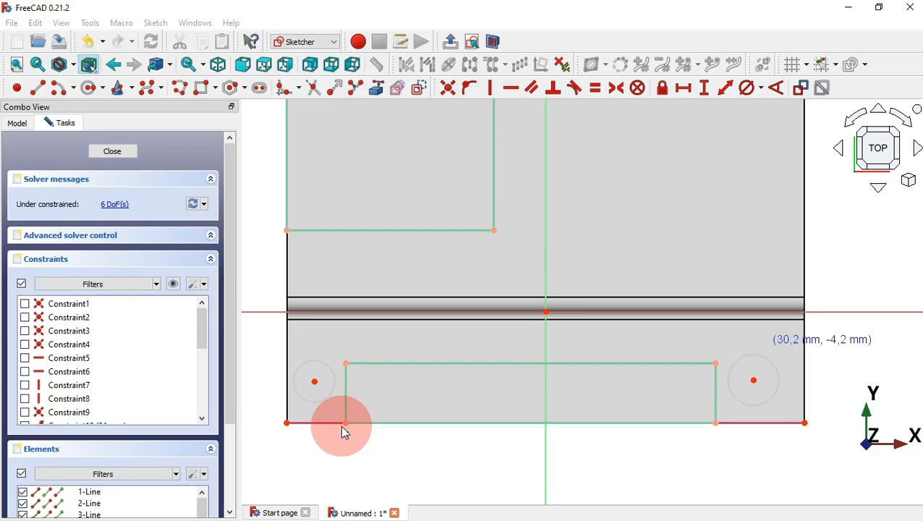
pyautogui.click(596, 91)
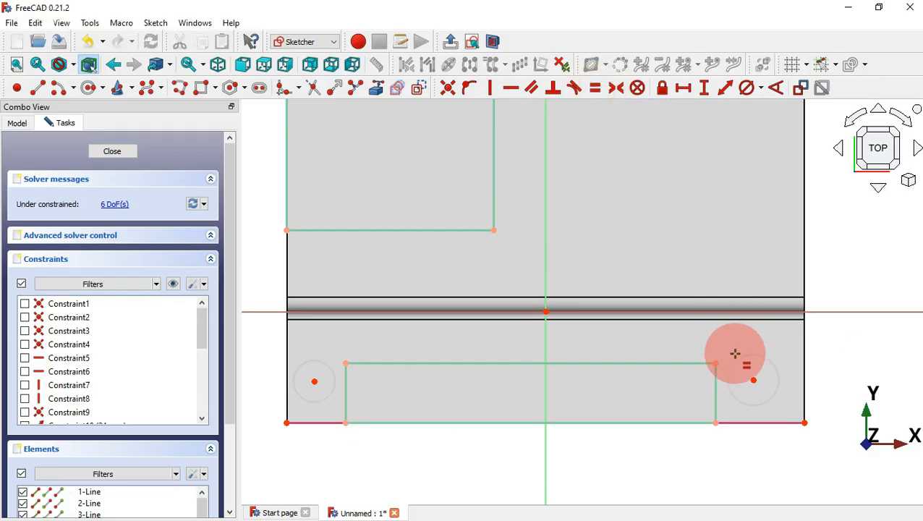
pyautogui.click(739, 358)
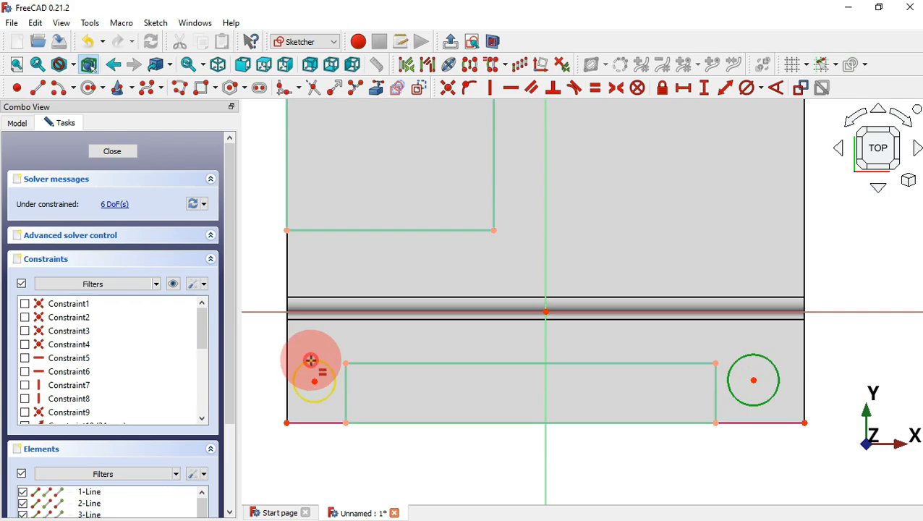
pyautogui.click(310, 359)
# Align the centres of the two lower flange circles with a horizontal constraint.
pyautogui.hotkey('alt', 'Tab')
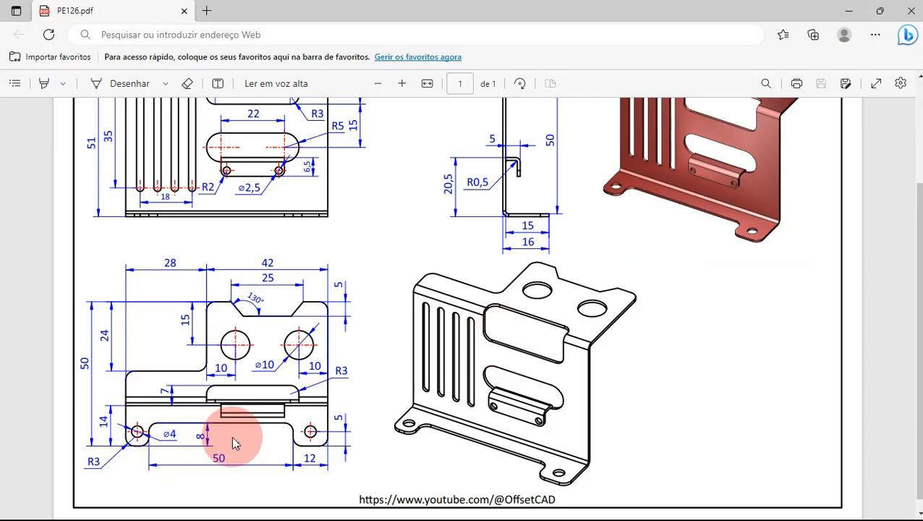
pyautogui.hotkey('alt', 'Tab')
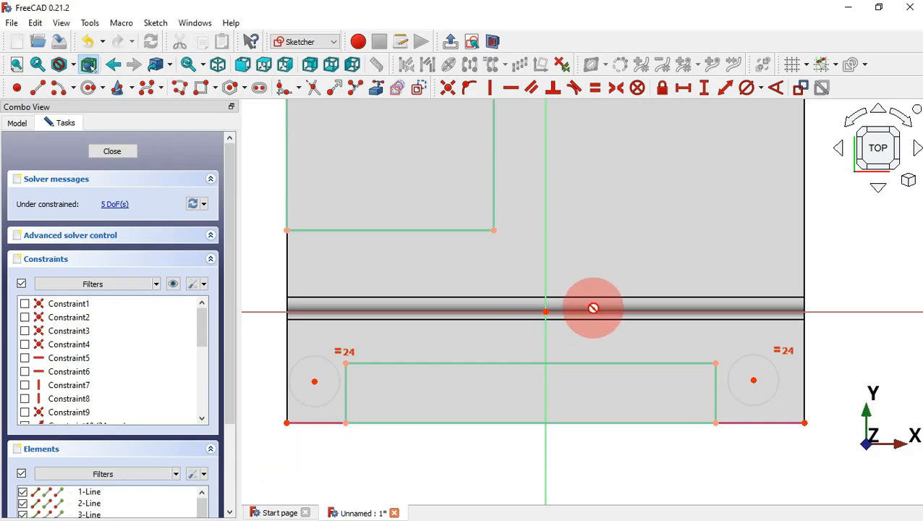
pyautogui.click(510, 88)
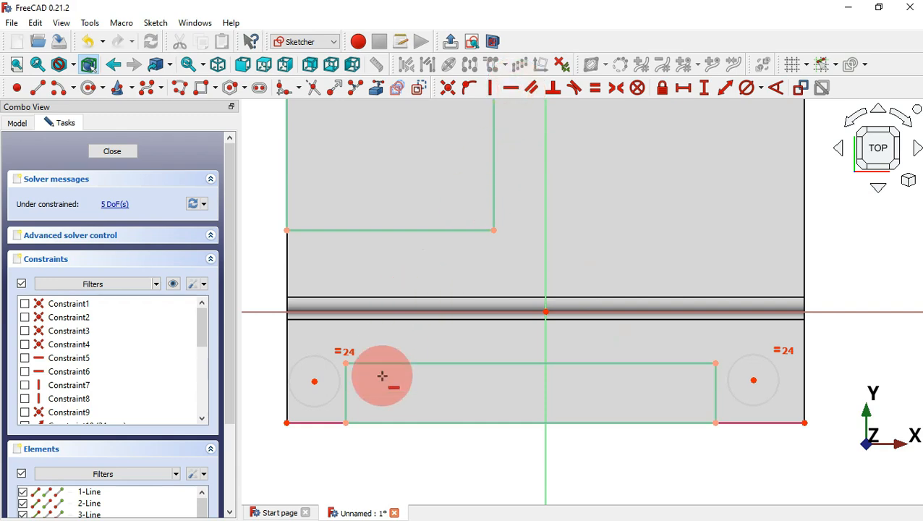
pyautogui.click(313, 382)
pyautogui.click(754, 380)
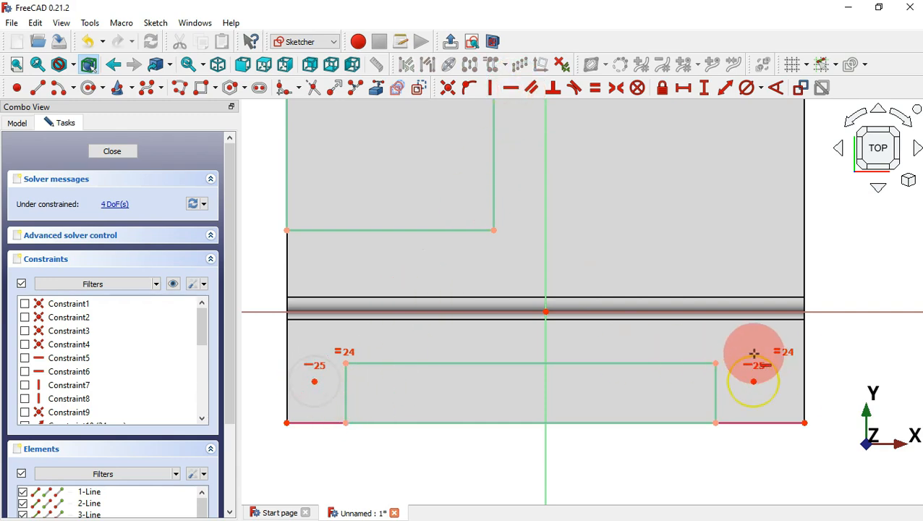
# Constrain the right circle's diameter to 4 mm, following the PE126 drawing.
pyautogui.click(761, 87)
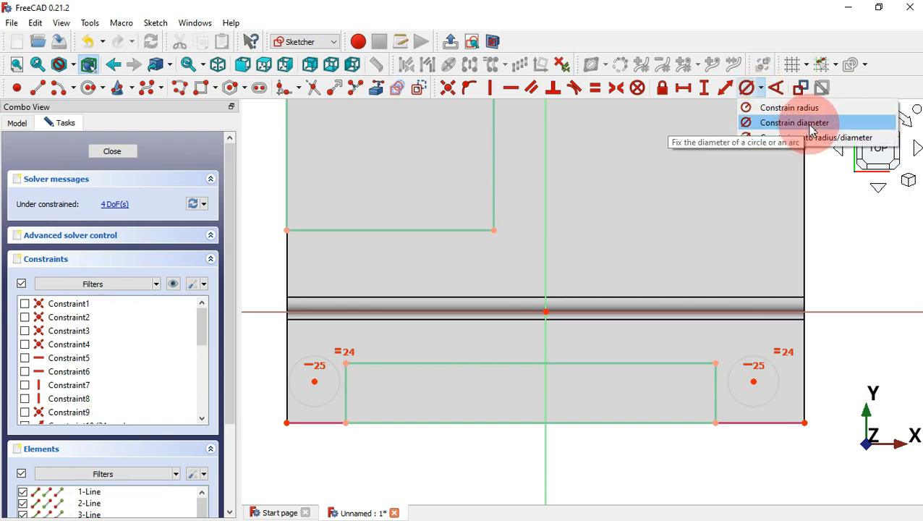
pyautogui.click(794, 122)
pyautogui.click(766, 356)
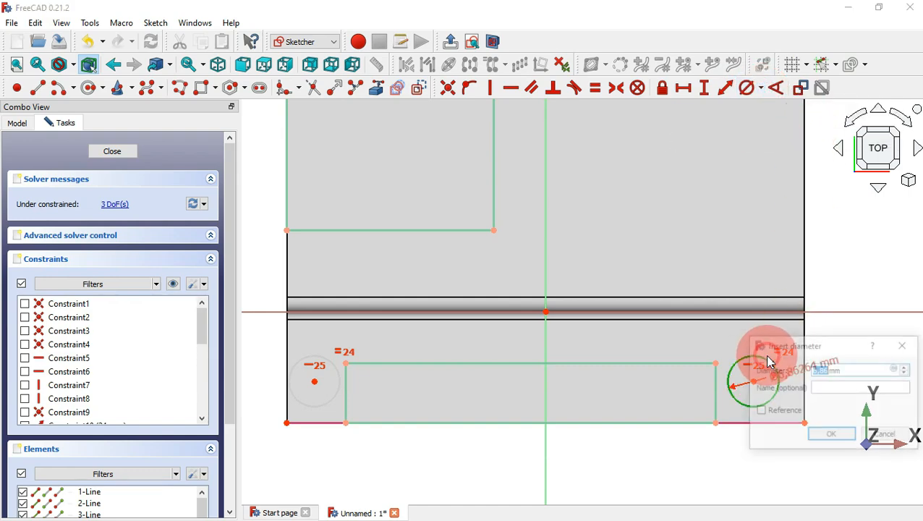
pyautogui.hotkey('alt', 'Tab')
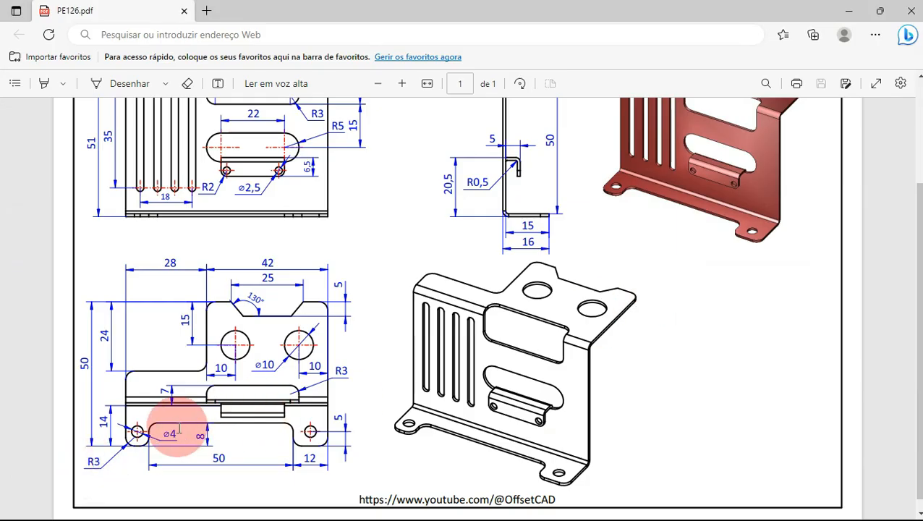
pyautogui.hotkey('alt', 'Tab')
pyautogui.write('4')
pyautogui.press('Return')
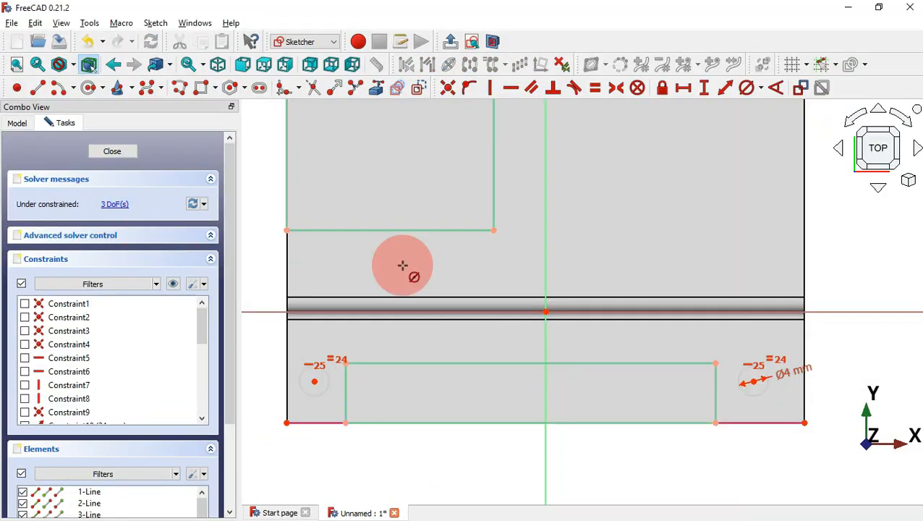
# Check the hole height in the drawing and constrain the right circle's centre 5 mm vertically from the flange's lower right corner.
pyautogui.click(706, 90)
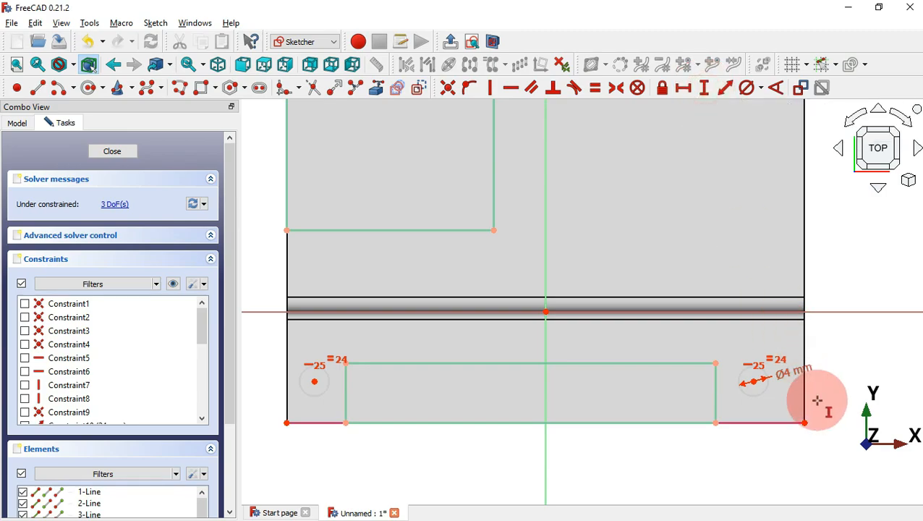
pyautogui.hotkey('alt', 'Tab')
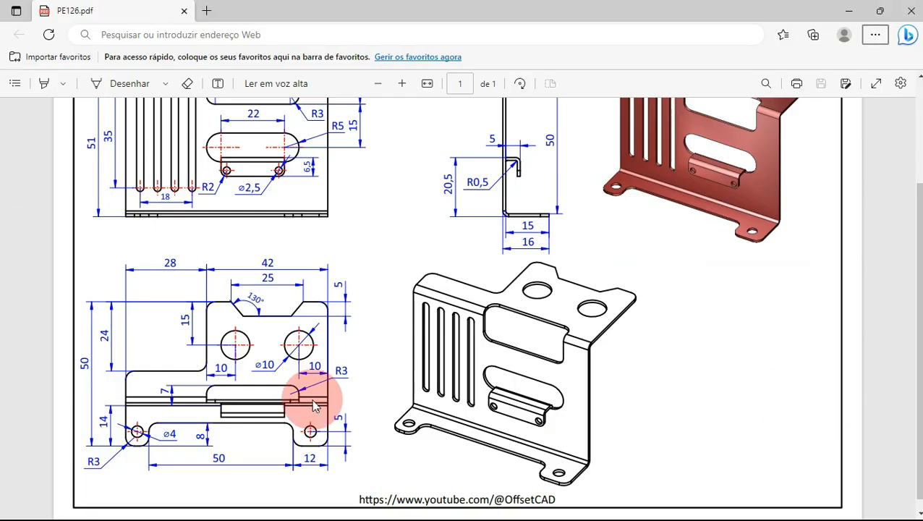
pyautogui.hotkey('alt', 'Tab')
pyautogui.hotkey('alt', 'Tab')
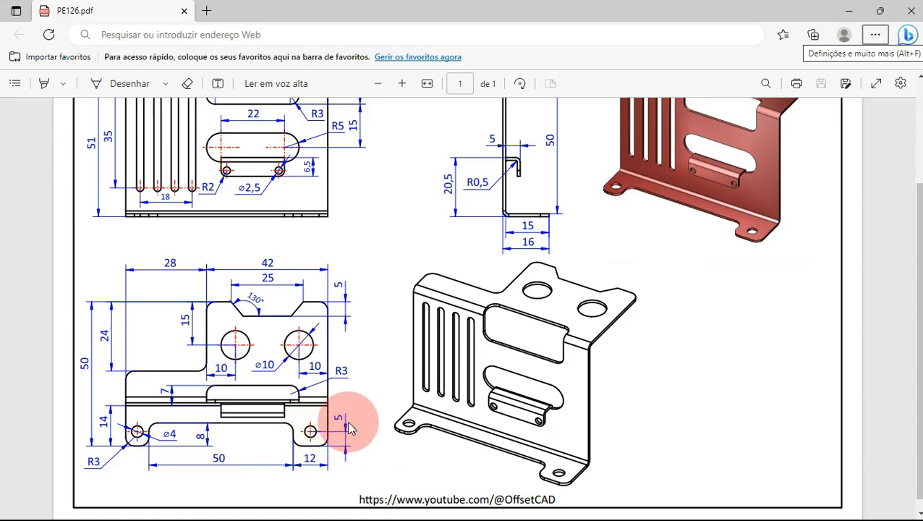
pyautogui.hotkey('alt', 'Tab')
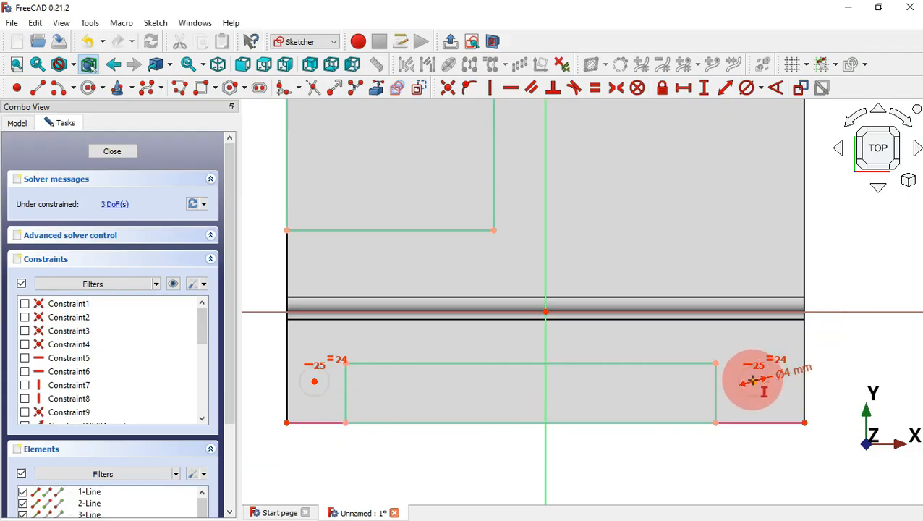
pyautogui.click(753, 381)
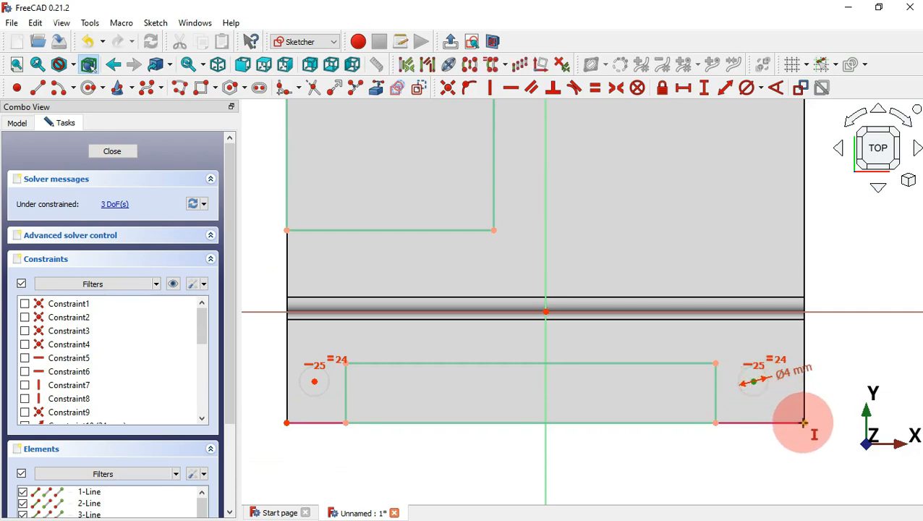
pyautogui.click(803, 422)
pyautogui.write('6')
pyautogui.press('Return')
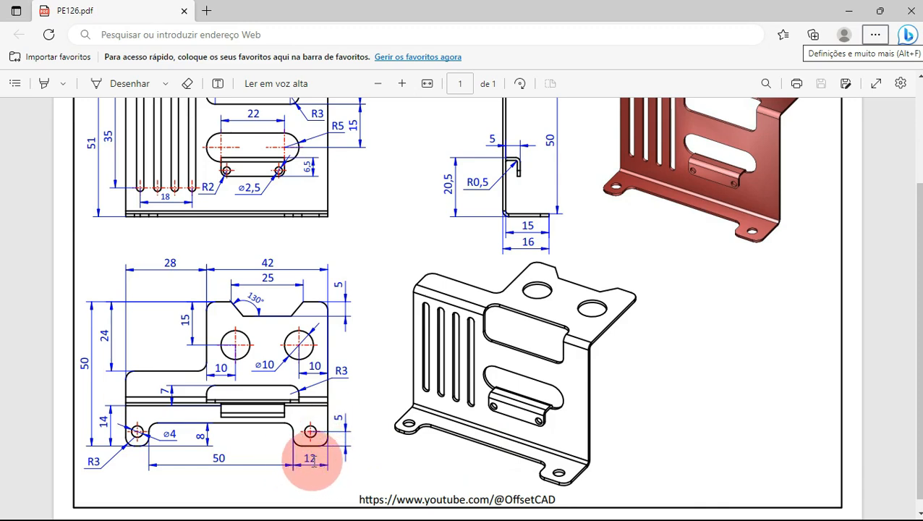
# Constrain the right circle's centre 6 mm horizontally from the flange's lower right corner.
pyautogui.hotkey('alt', 'Tab')
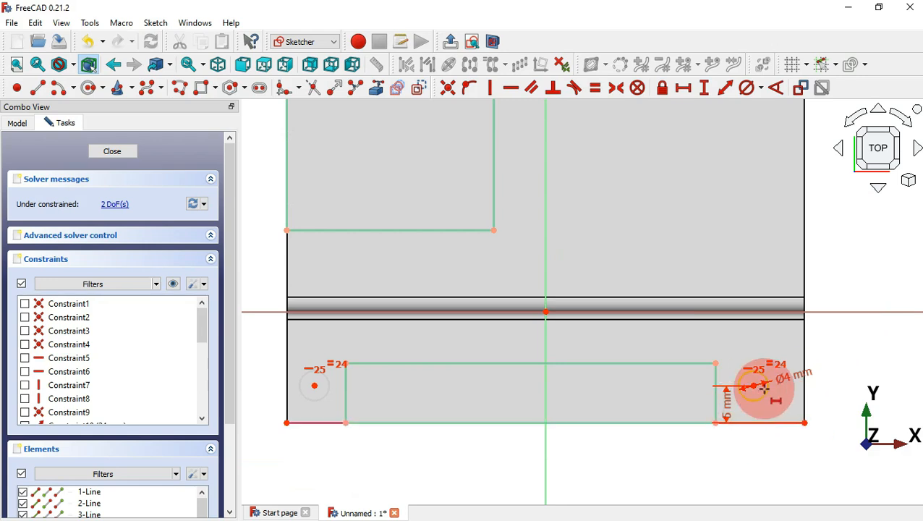
pyautogui.click(754, 384)
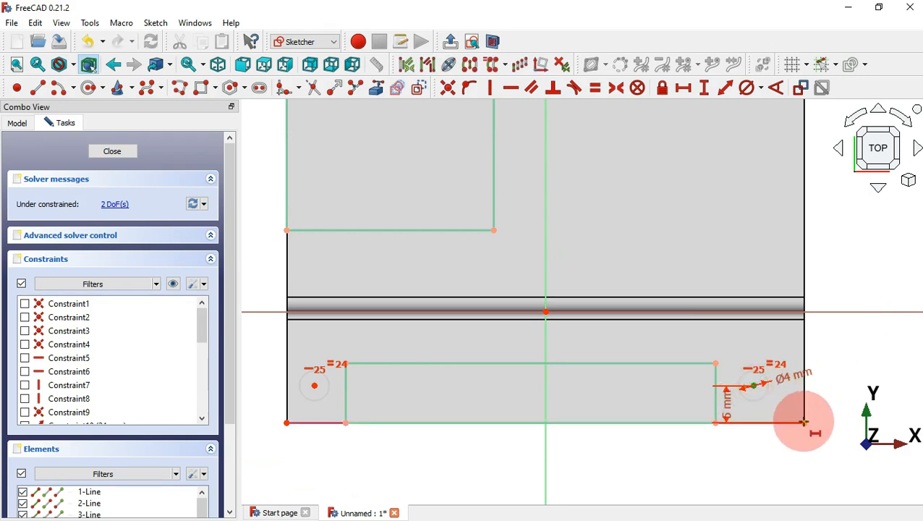
pyautogui.click(802, 421)
pyautogui.press('k')
pyautogui.press('d')
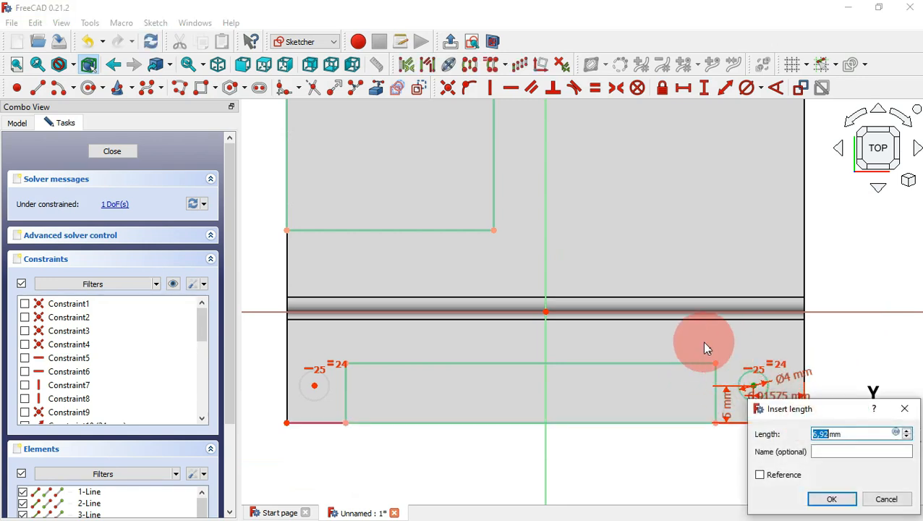
pyautogui.write('6')
pyautogui.press('Return')
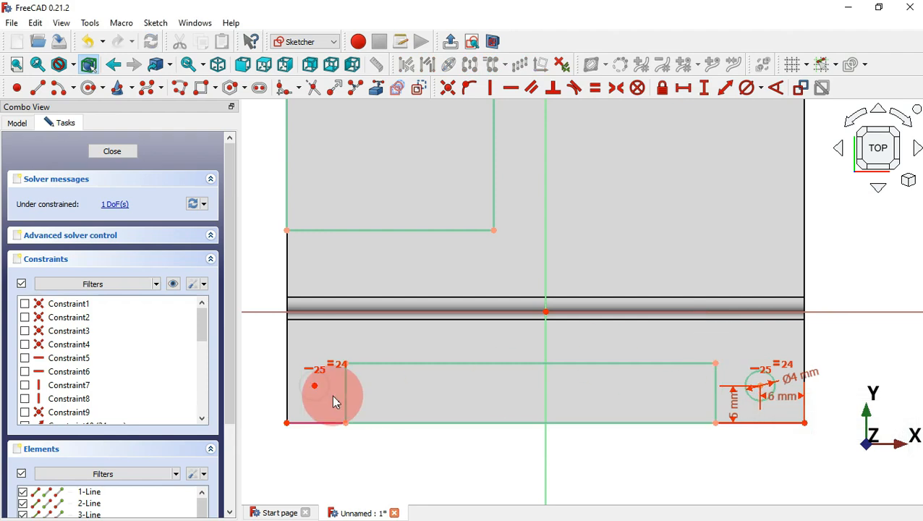
# Constrain the left circle's centre 4 mm horizontally from the notch's lower left corner and hide all sketch constraints.
pyautogui.click(314, 386)
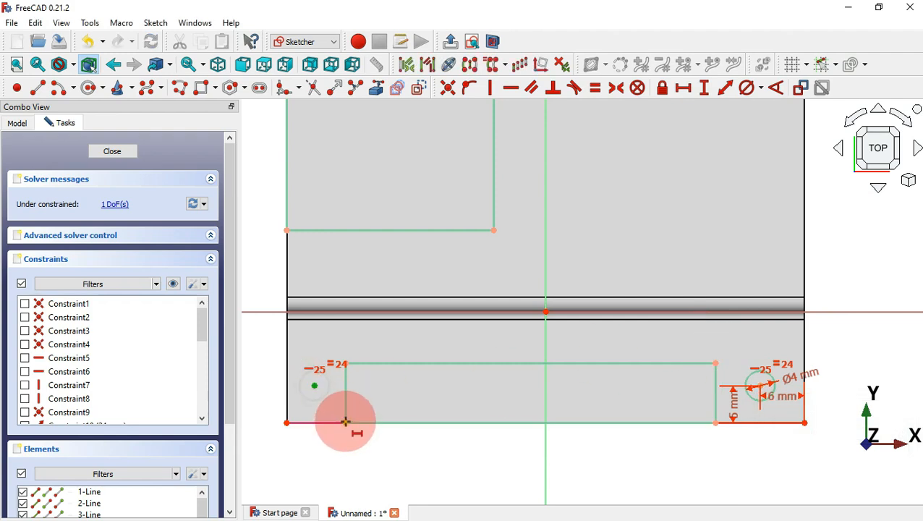
pyautogui.click(346, 422)
pyautogui.write('4')
pyautogui.press('Return')
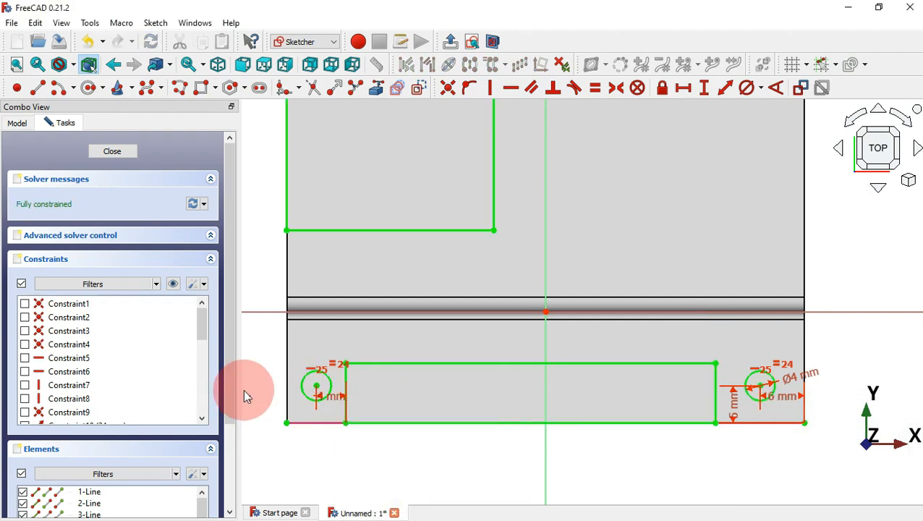
pyautogui.scroll(-1, 544, 439)
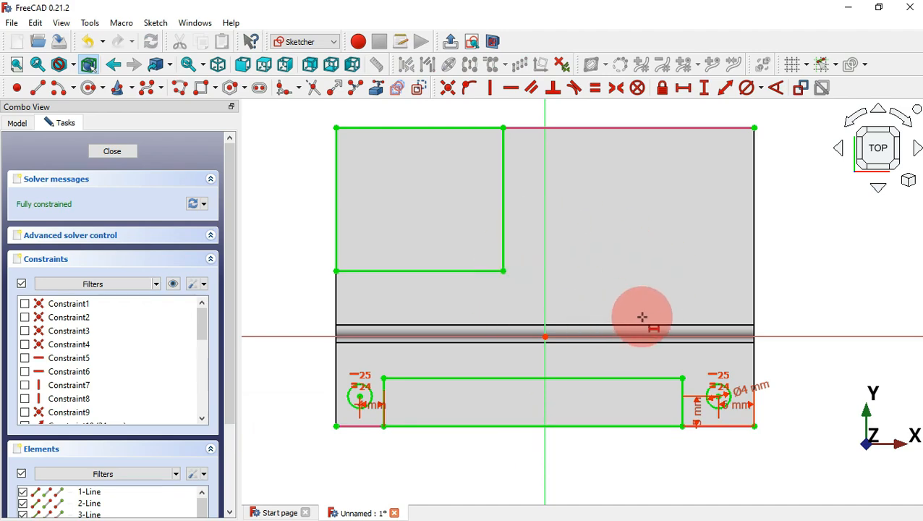
pyautogui.click(177, 288)
pyautogui.click(175, 286)
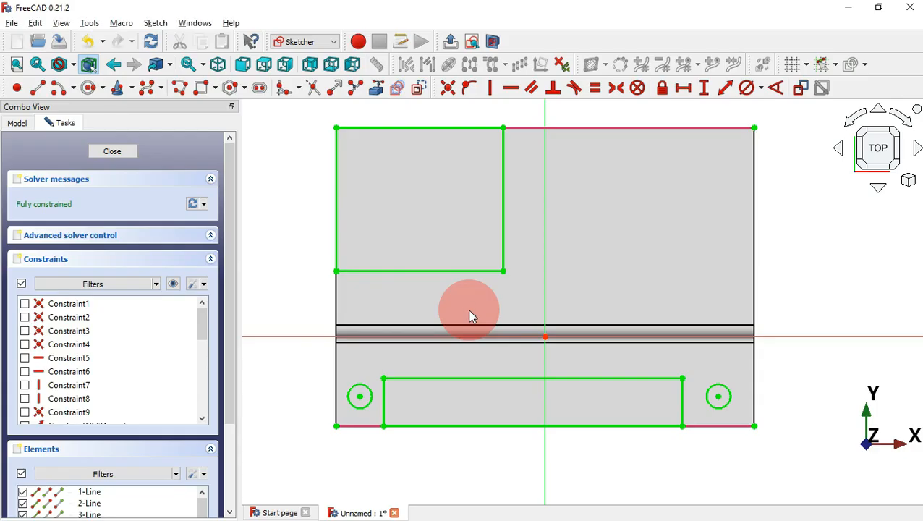
# Check the upper flange's notch in the drawing and sketch a rectangle down from its upper edge, with its left side on the vertical axis.
pyautogui.hotkey('alt', 'Tab')
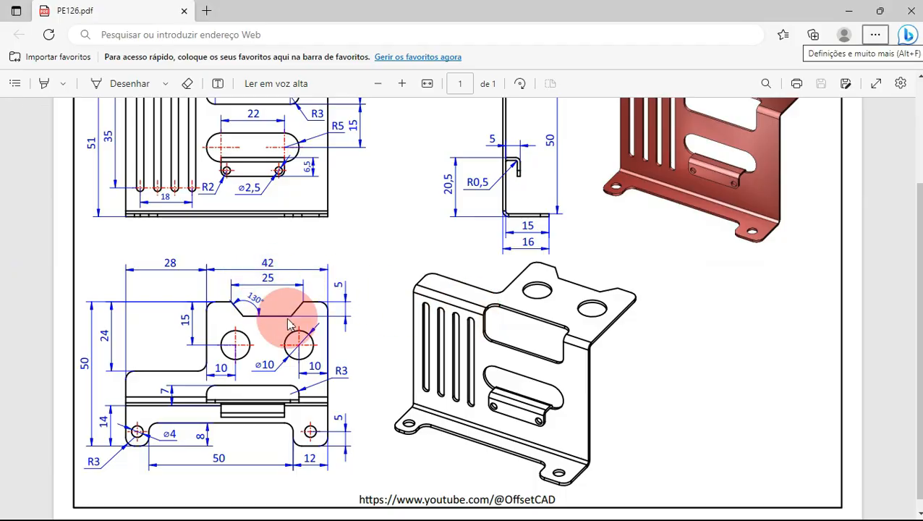
pyautogui.hotkey('alt', 'Tab')
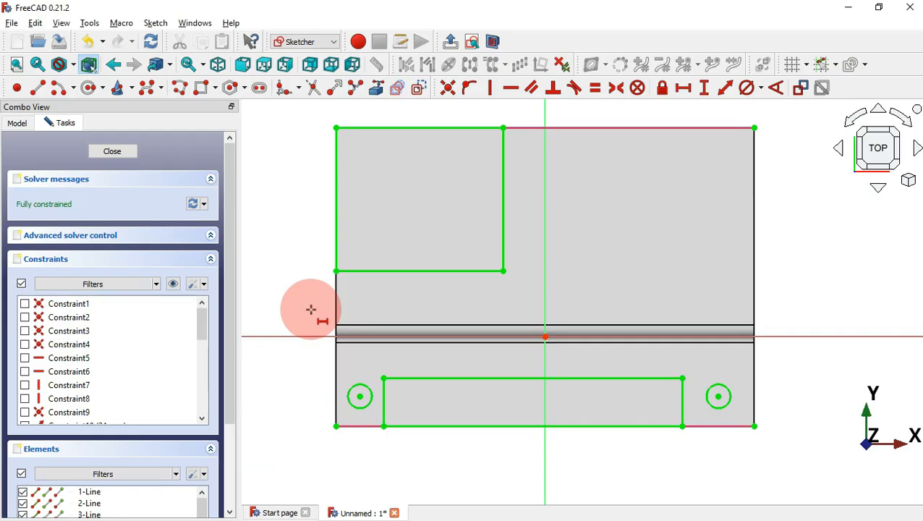
pyautogui.click(200, 88)
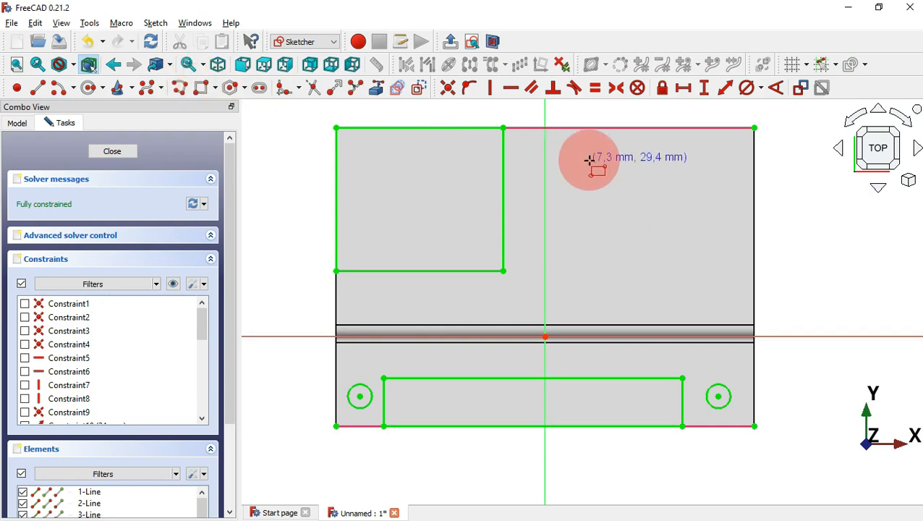
pyautogui.click(566, 128)
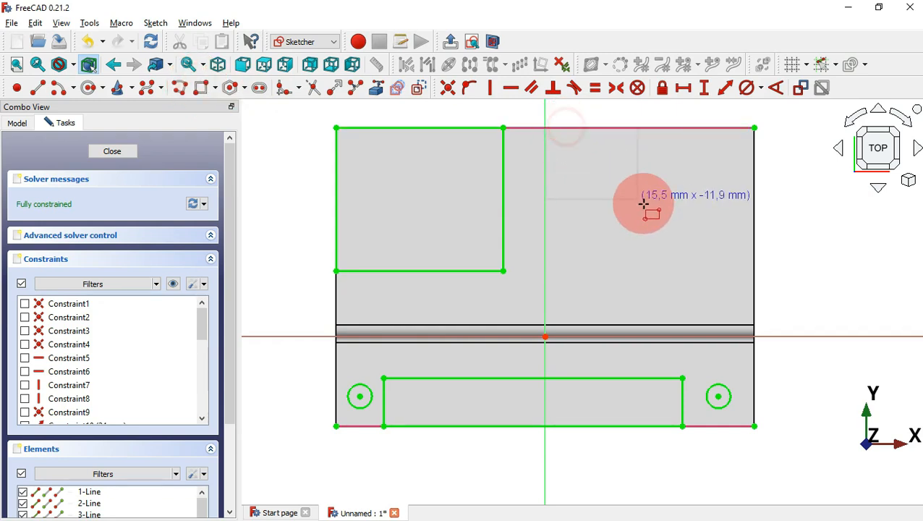
pyautogui.click(716, 185)
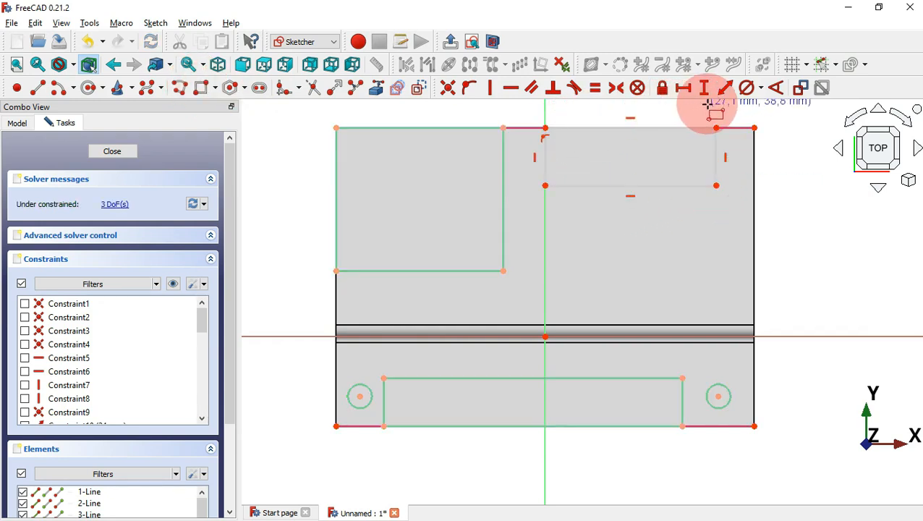
pyautogui.scroll(3, 707, 103)
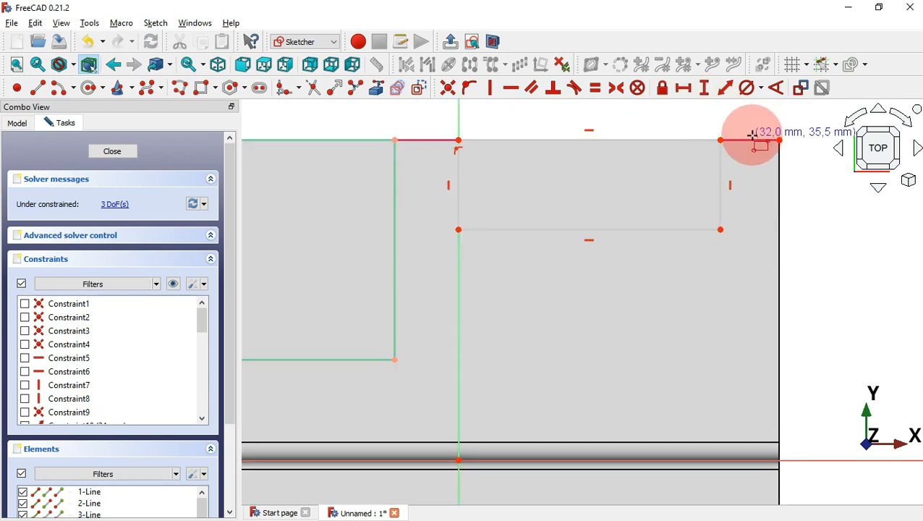
pyautogui.rightClick(742, 201)
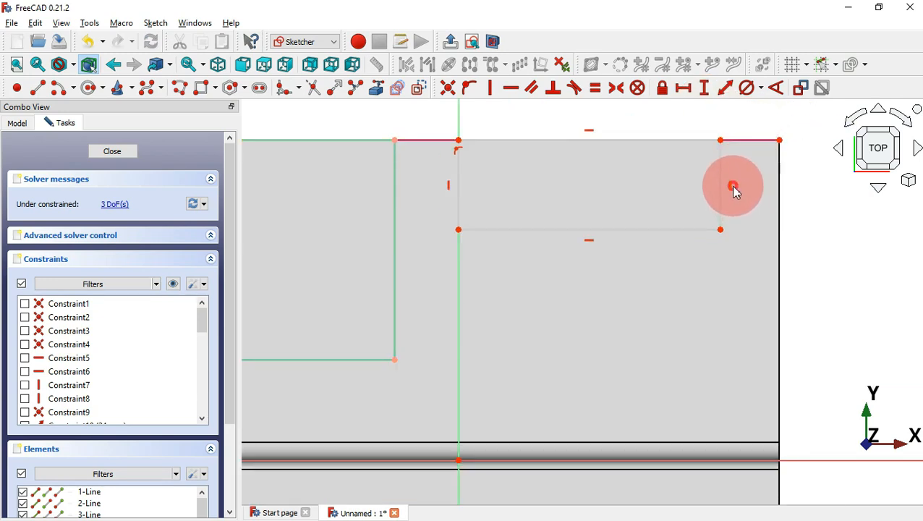
# Delete the vertical constraints on the notch rectangle's two sides and move its lower corners inward to form a trapezoid.
pyautogui.click(460, 179)
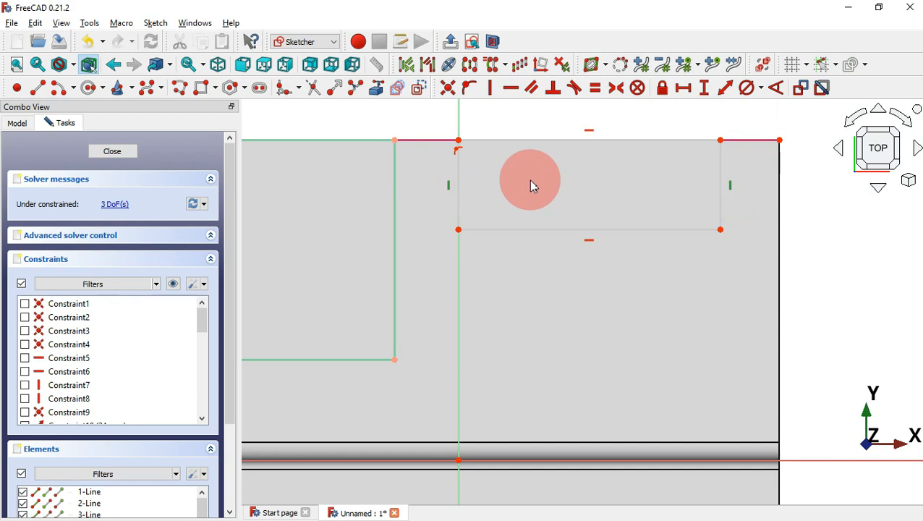
pyautogui.press('Delete')
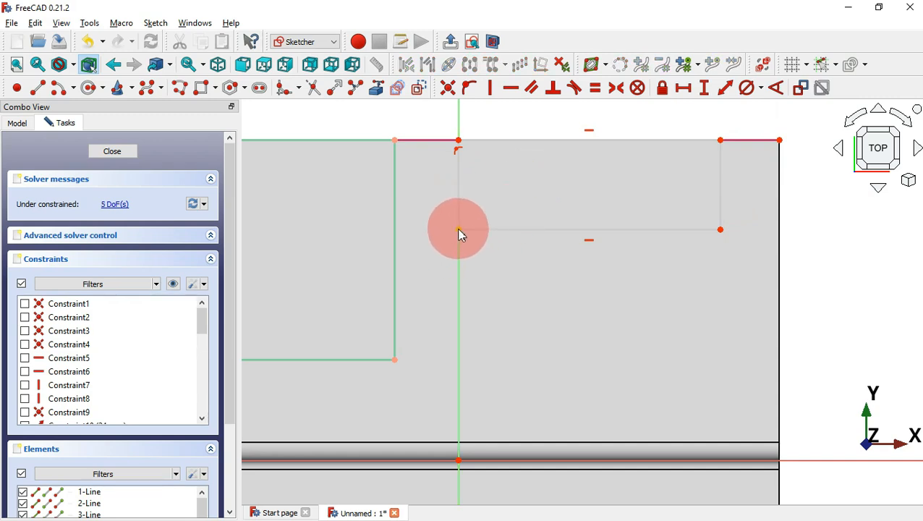
pyautogui.moveTo(460, 233); pyautogui.dragTo(513, 190)
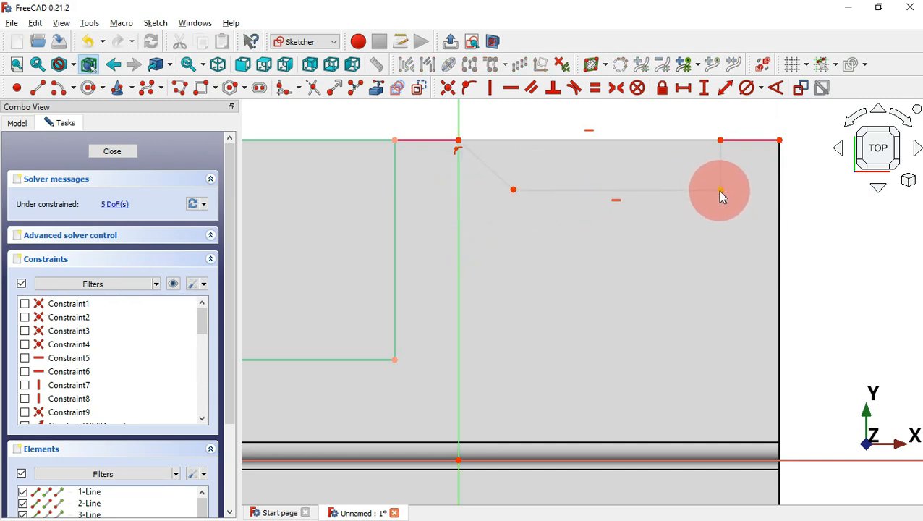
pyautogui.moveTo(721, 194); pyautogui.dragTo(663, 186)
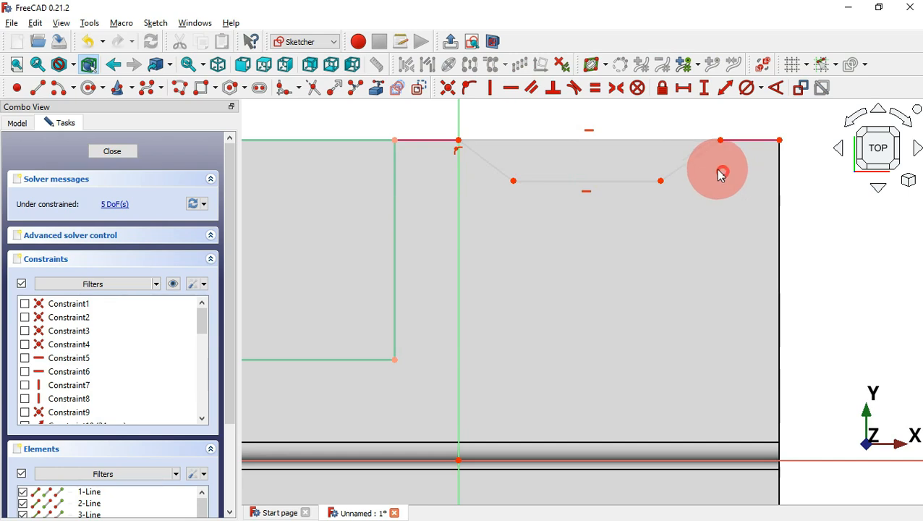
# Make the notch's two slanted sides equal in length and constrain the angle between the left one and the bottom edge to 130°.
pyautogui.moveTo(723, 172)
pyautogui.mouseDown()
pyautogui.moveTo(486, 144)
pyautogui.moveTo(472, 152)
pyautogui.mouseUp()
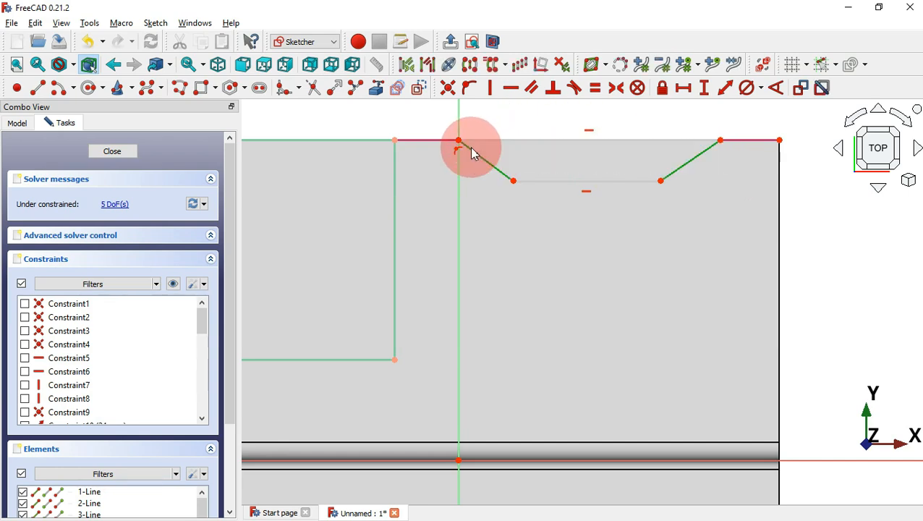
pyautogui.click(595, 89)
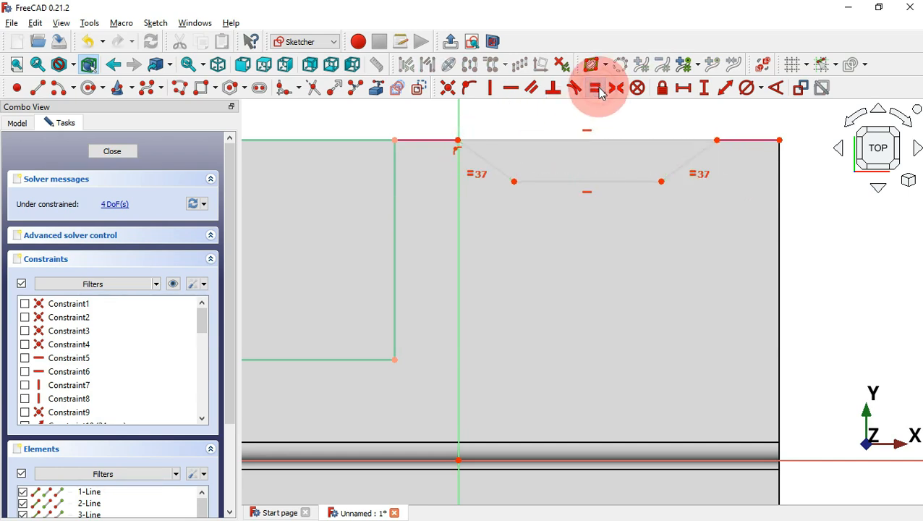
pyautogui.click(774, 90)
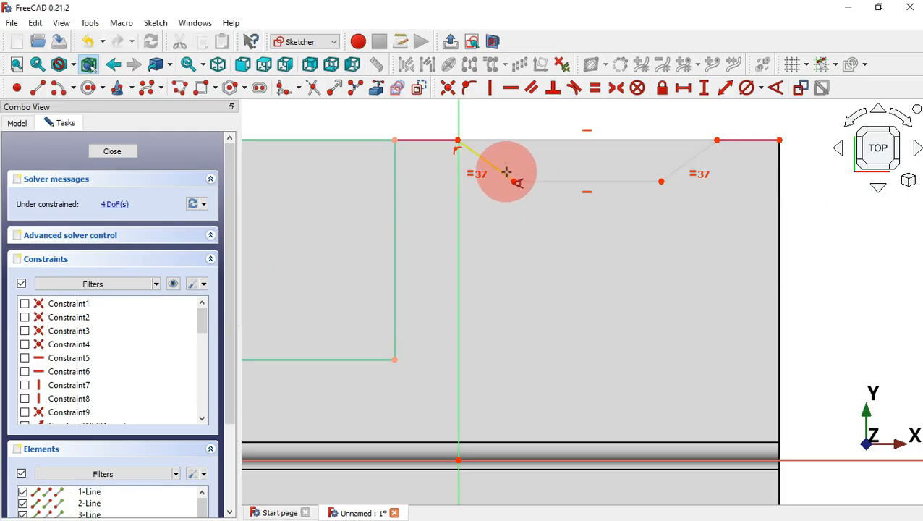
pyautogui.click(506, 171)
pyautogui.click(542, 181)
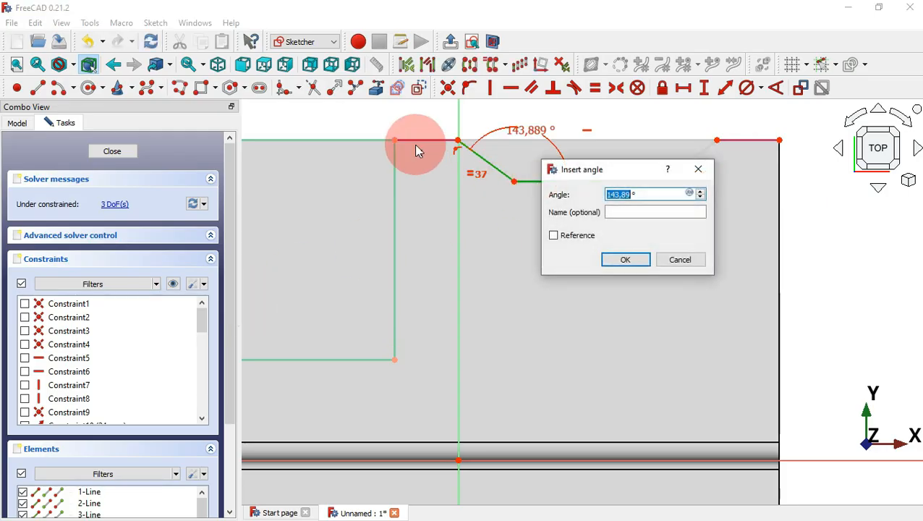
pyautogui.press('Return')
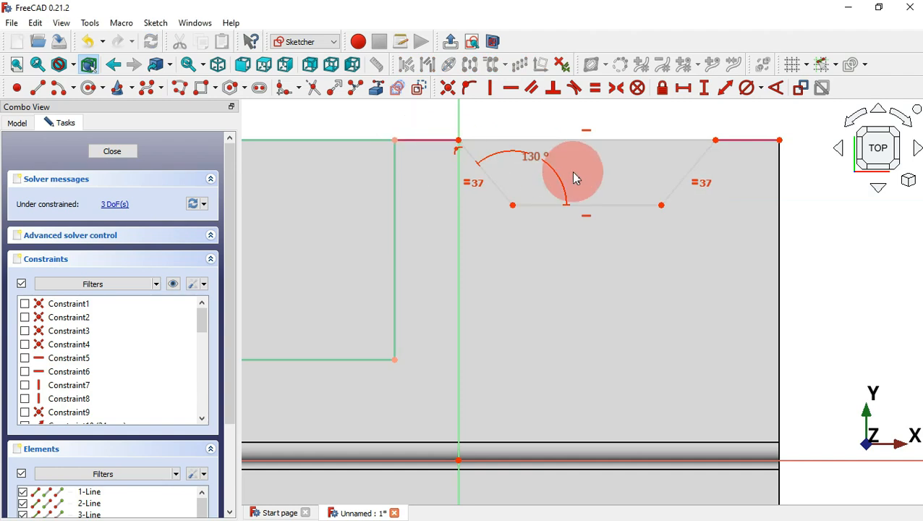
# Check the notch width in the drawing and constrain the notch's upper edge to 25 mm horizontally.
pyautogui.click(684, 92)
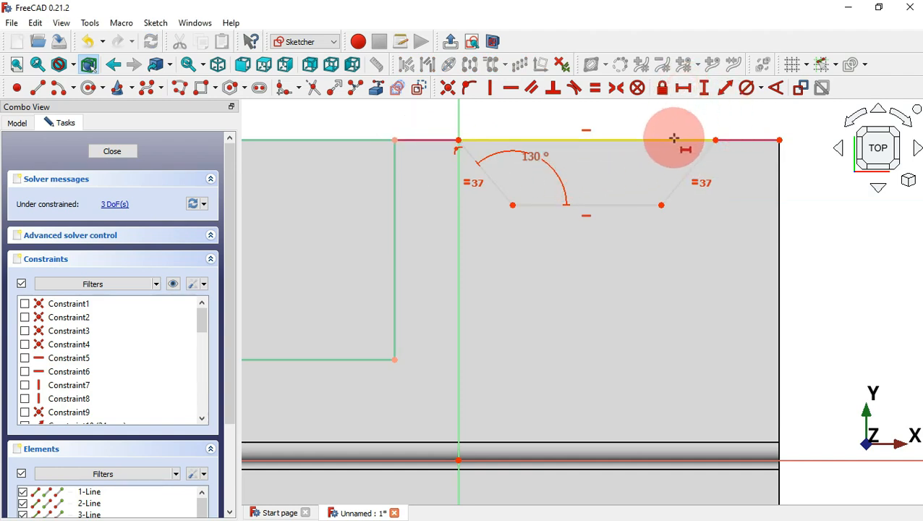
pyautogui.click(650, 139)
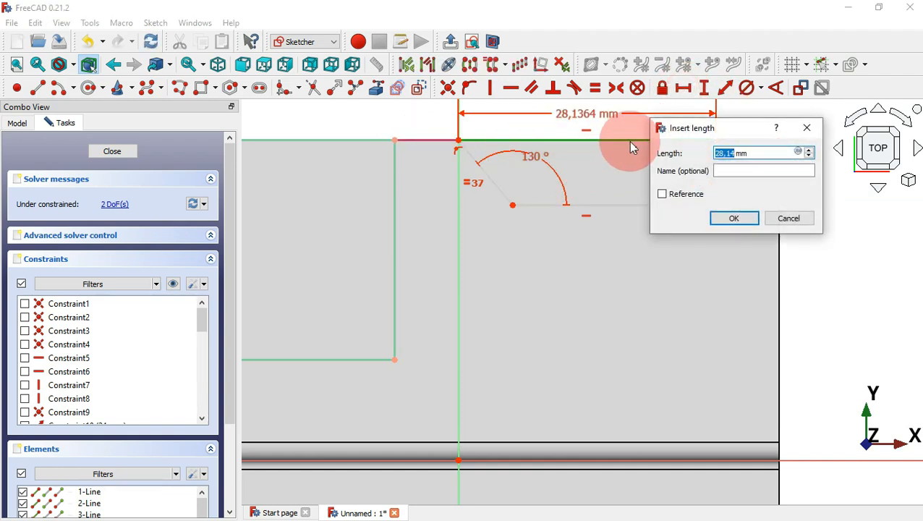
pyautogui.hotkey('alt', 'Tab')
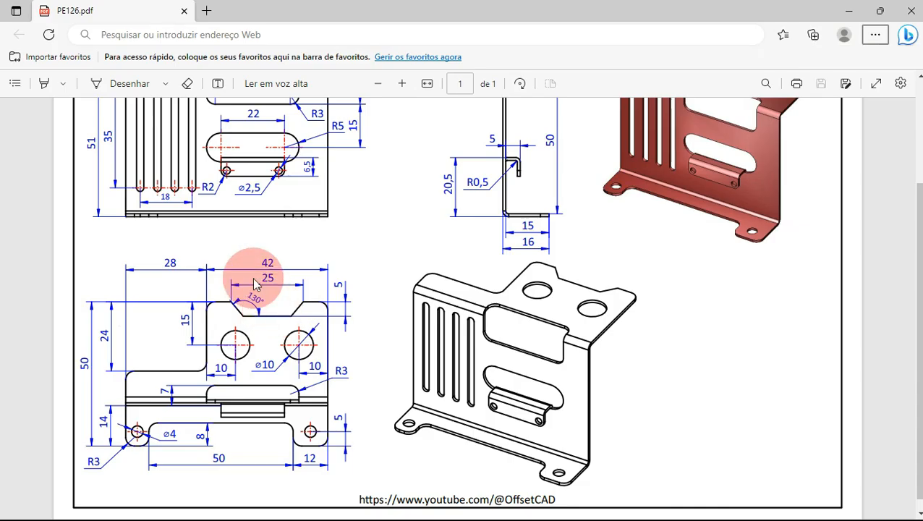
pyautogui.hotkey('alt', 'Tab')
pyautogui.write('25')
pyautogui.press('Return')
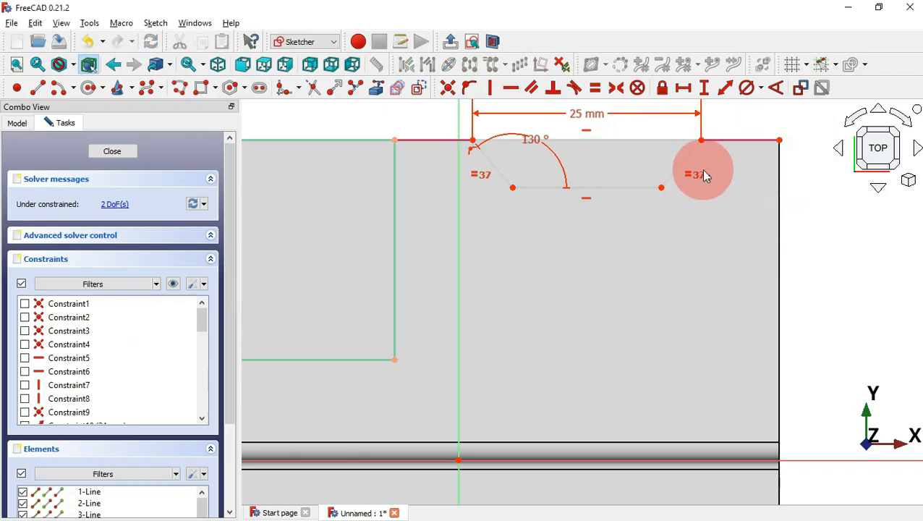
# Check the flange and notch widths in the drawing and constrain the notch's upper right corner 8.5 mm horizontally from the flange's upper right corner.
pyautogui.press('l')
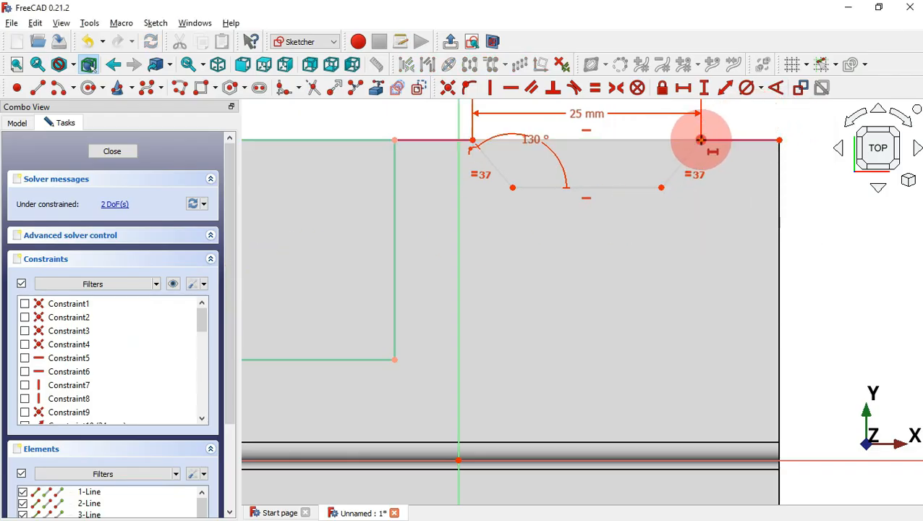
pyautogui.click(701, 140)
pyautogui.click(779, 140)
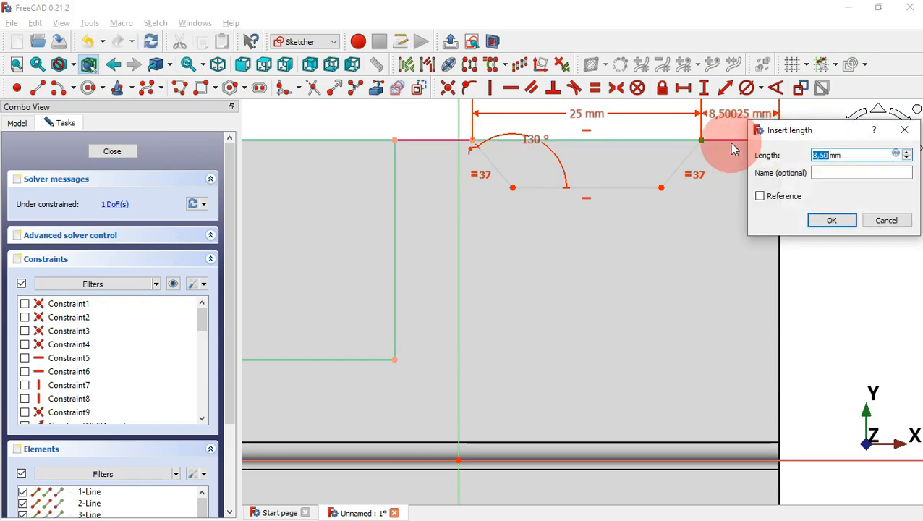
pyautogui.hotkey('alt', 'Tab')
pyautogui.click(249, 242)
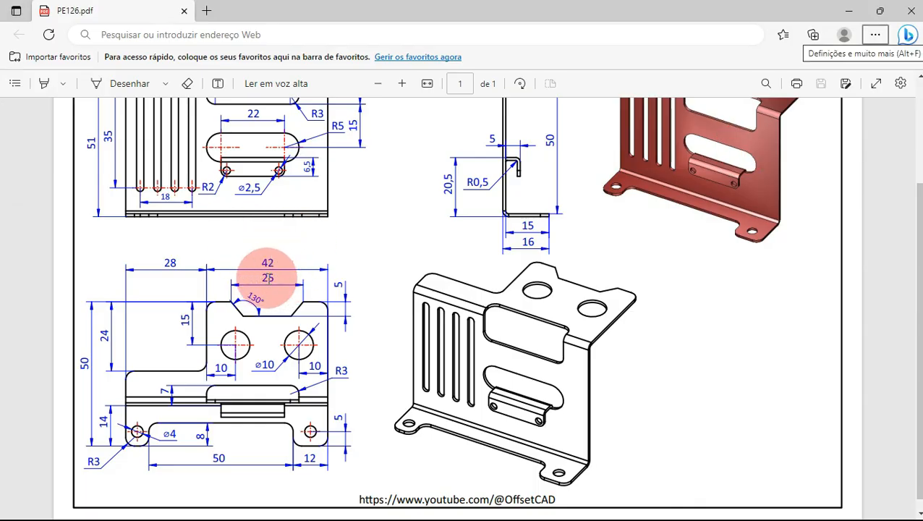
pyautogui.hotkey('alt', 'Tab')
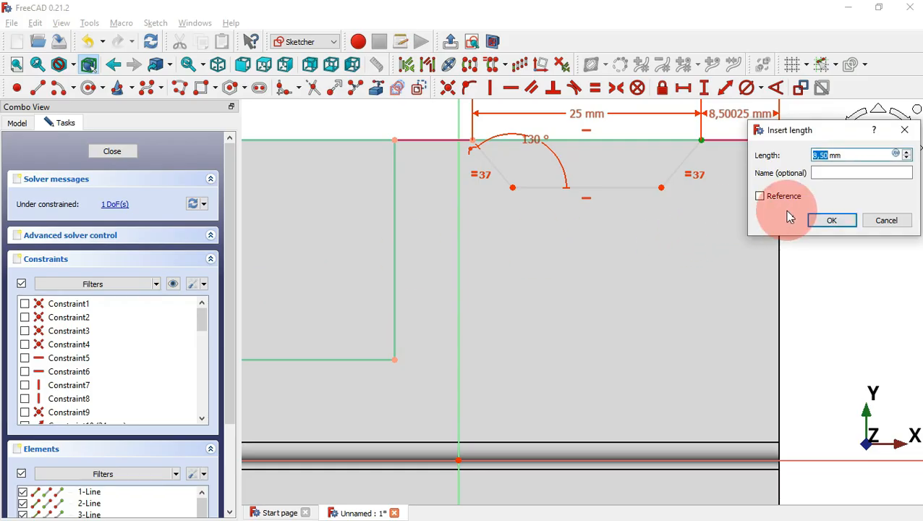
pyautogui.tripleClick(859, 152)
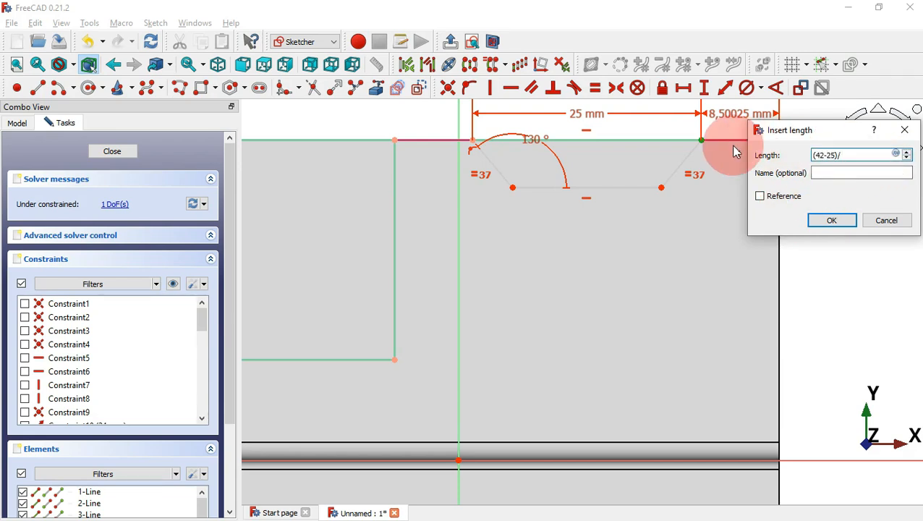
pyautogui.press('Return')
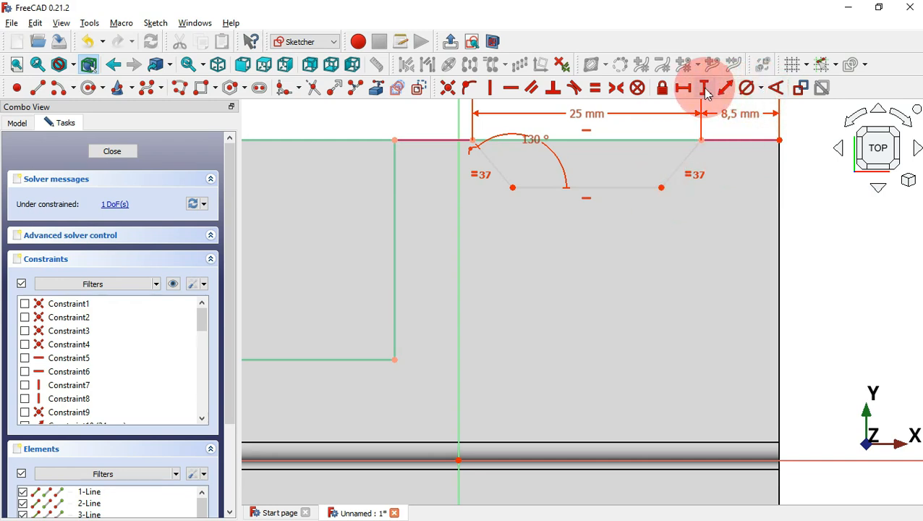
# Constrain the notch's depth to 5 mm vertically along its right slanted side and hide all sketch constraints.
pyautogui.click(708, 139)
pyautogui.click(701, 139)
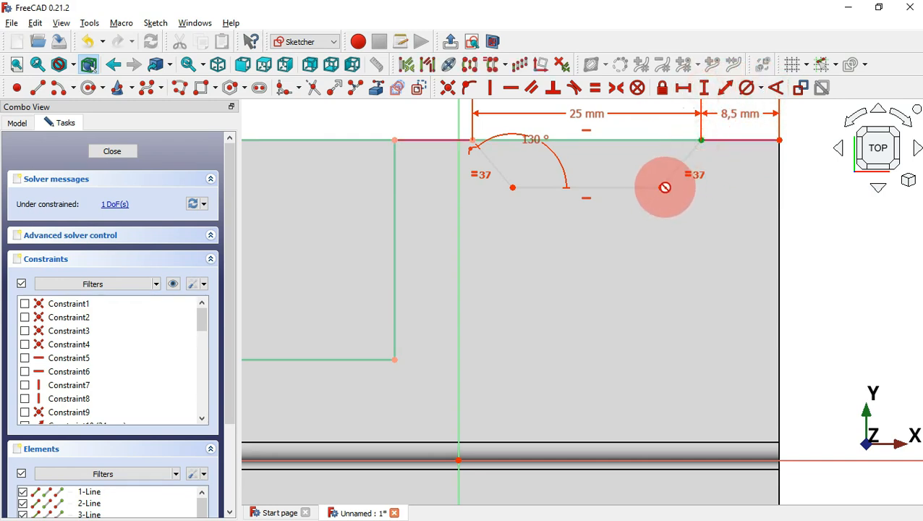
pyautogui.click(661, 188)
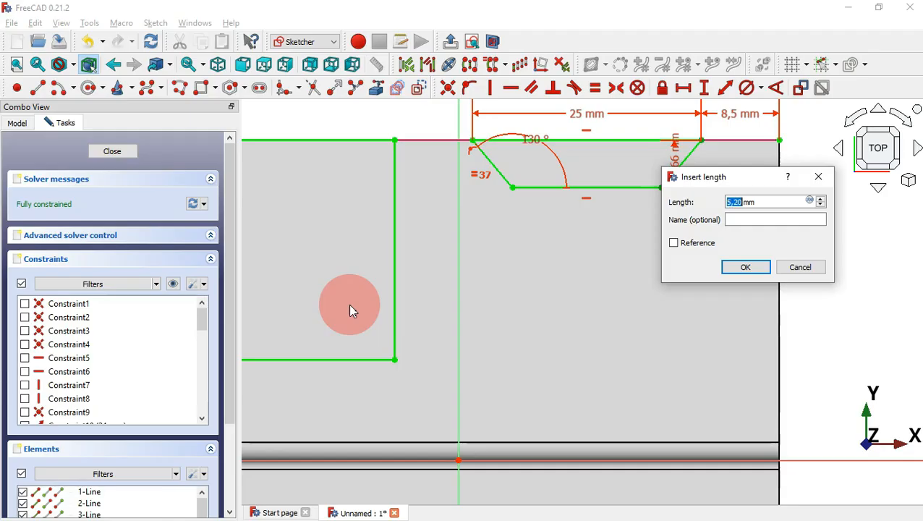
pyautogui.write('5')
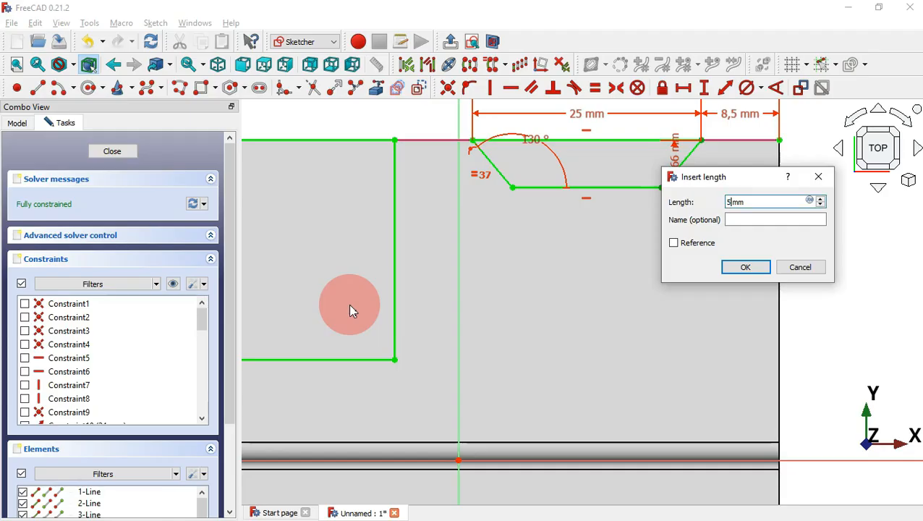
pyautogui.press('Return')
pyautogui.scroll(-5, 657, 245)
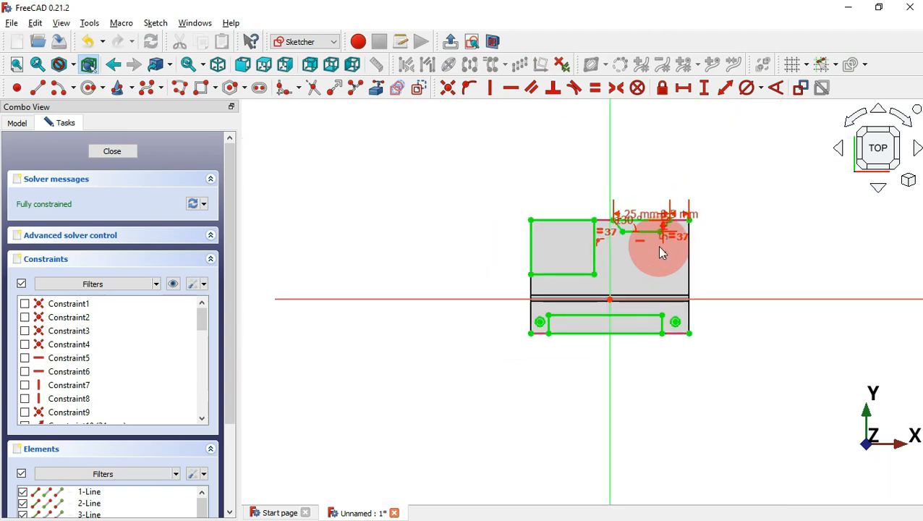
pyautogui.click(173, 285)
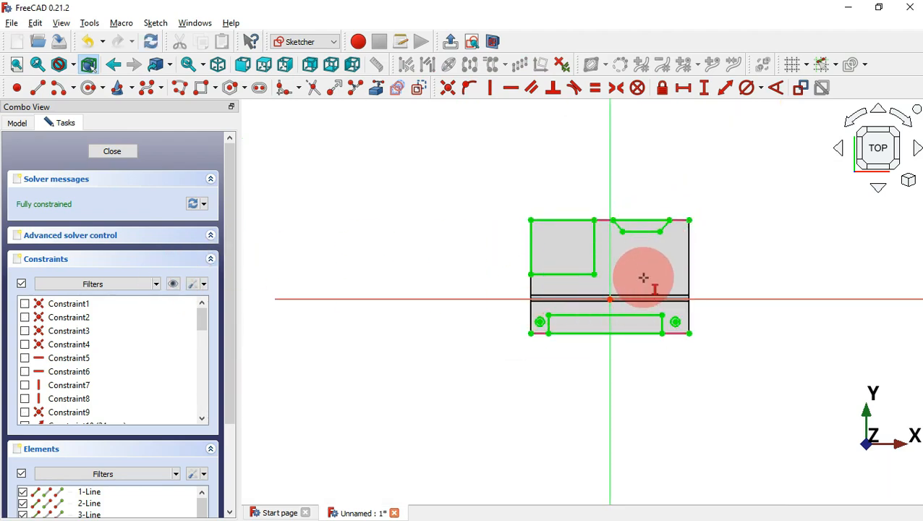
# Check the upper flange's holes in the drawing and sketch a circle of about 5.1 mm radius below the notch's upper left corner.
pyautogui.scroll(3, 643, 281)
pyautogui.hotkey('alt', 'Tab')
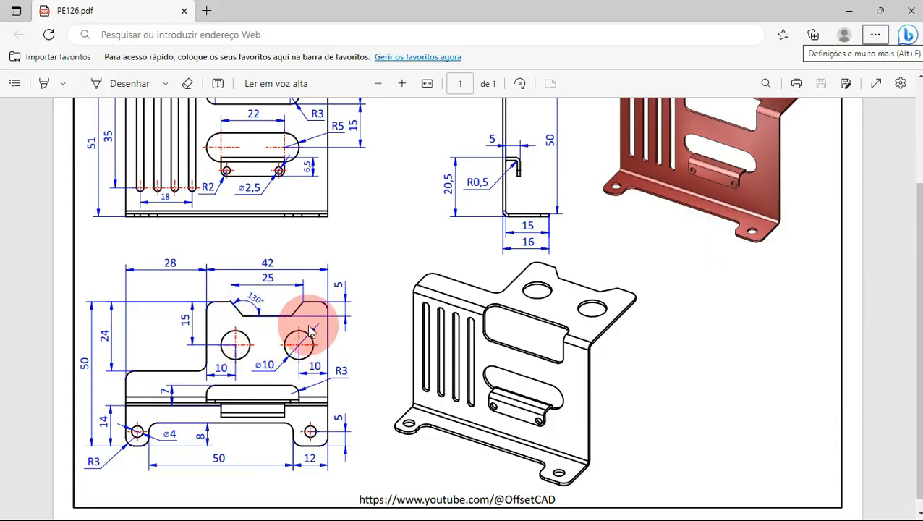
pyautogui.hotkey('alt', 'Tab')
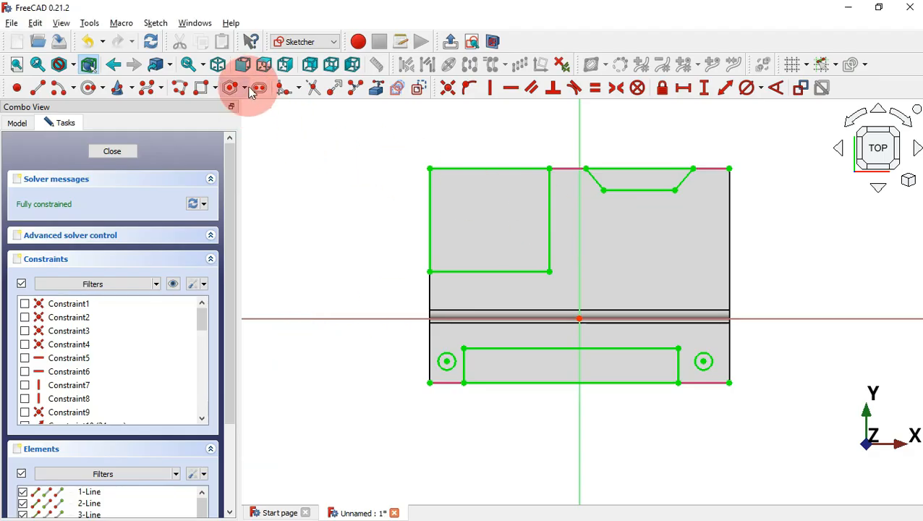
pyautogui.click(89, 88)
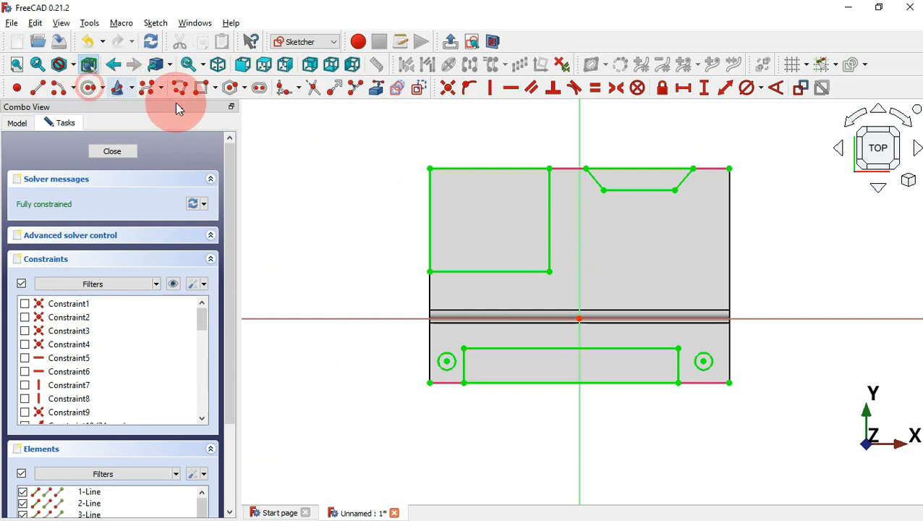
pyautogui.click(593, 233)
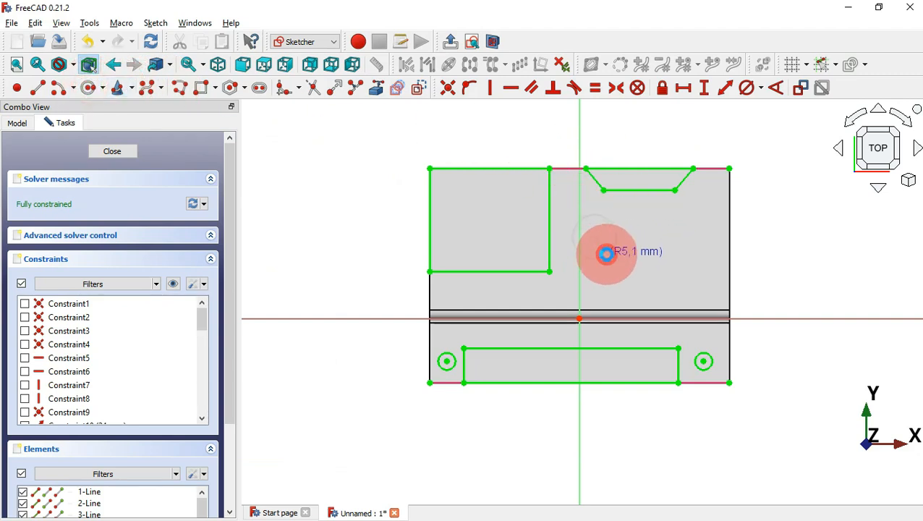
pyautogui.click(606, 253)
# Check the hole diameter in the drawing and constrain the upper flange's circle to a 10 mm diameter.
pyautogui.scroll(2, 663, 190)
pyautogui.click(747, 91)
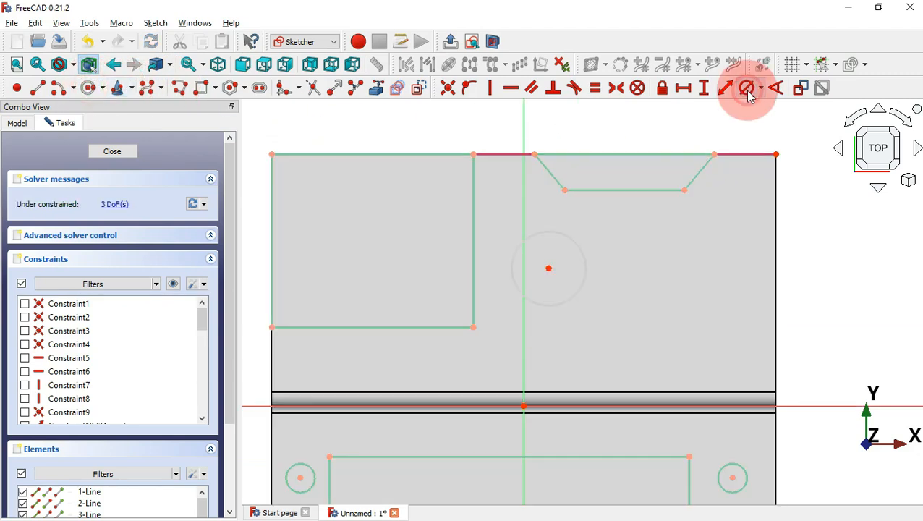
pyautogui.click(582, 247)
pyautogui.hotkey('alt', 'Tab')
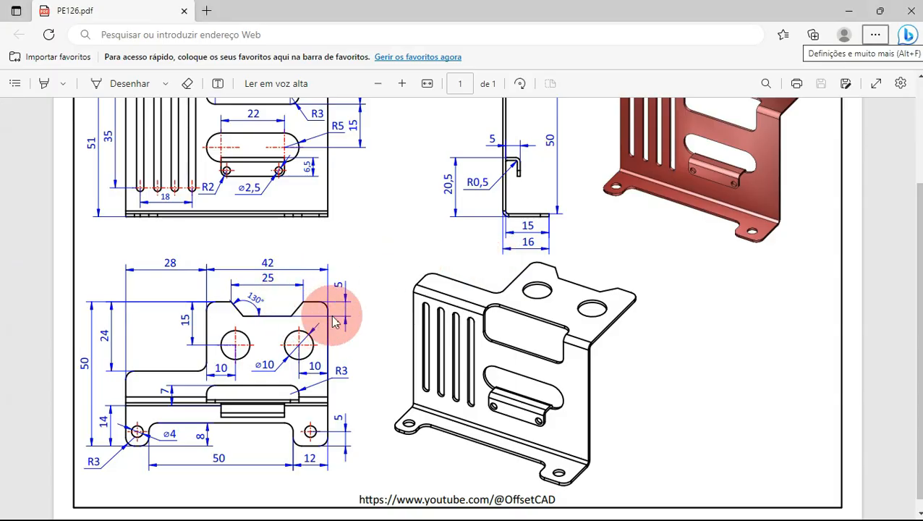
pyautogui.hotkey('alt', 'Tab')
pyautogui.hotkey('alt', 'Tab')
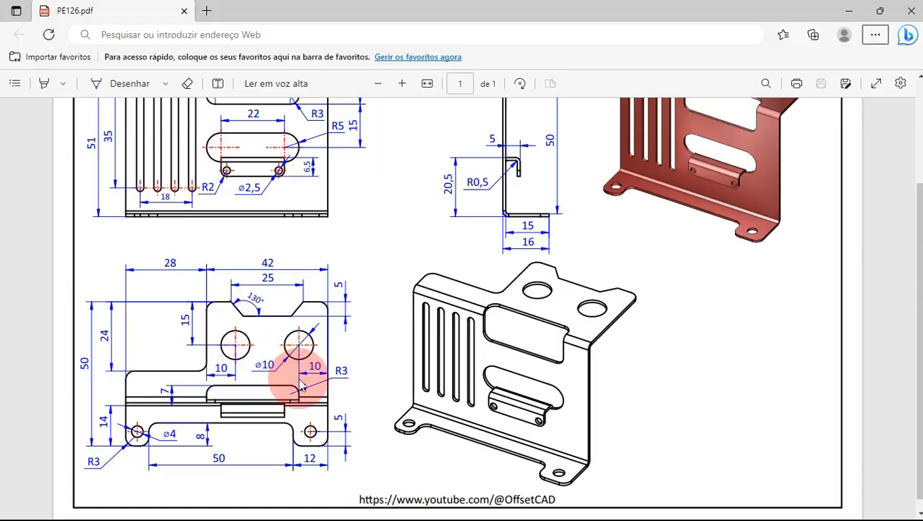
pyautogui.hotkey('alt', 'Tab')
pyautogui.write('10')
pyautogui.press('Return')
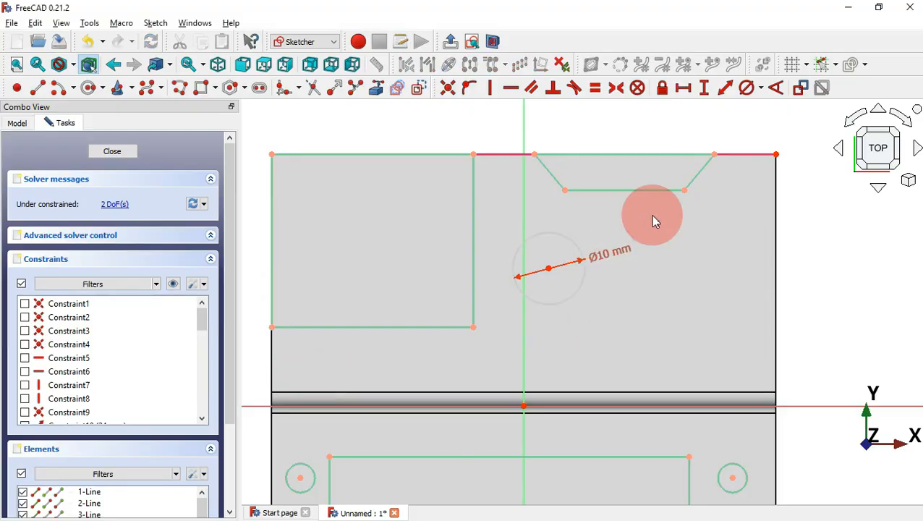
# Clone the 10 mm circle and place the copy to its right, below the notch's upper right corner.
pyautogui.click(568, 243)
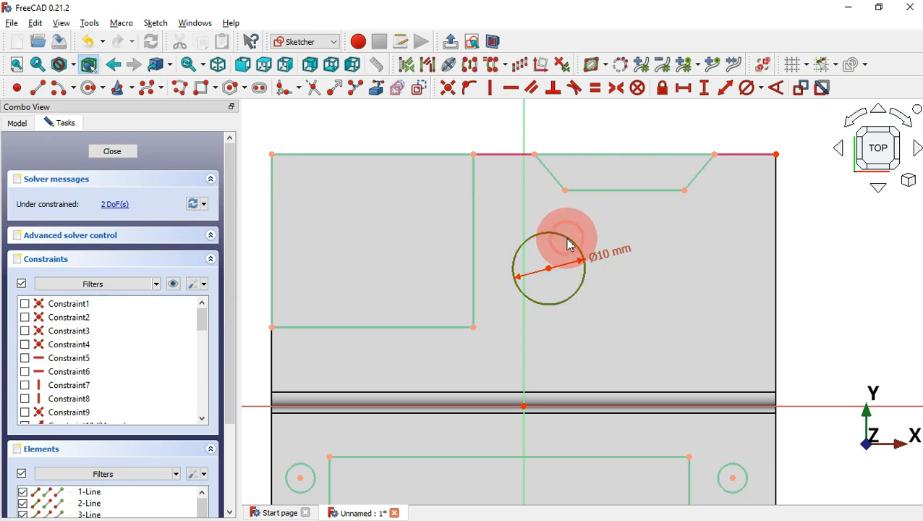
pyautogui.click(491, 64)
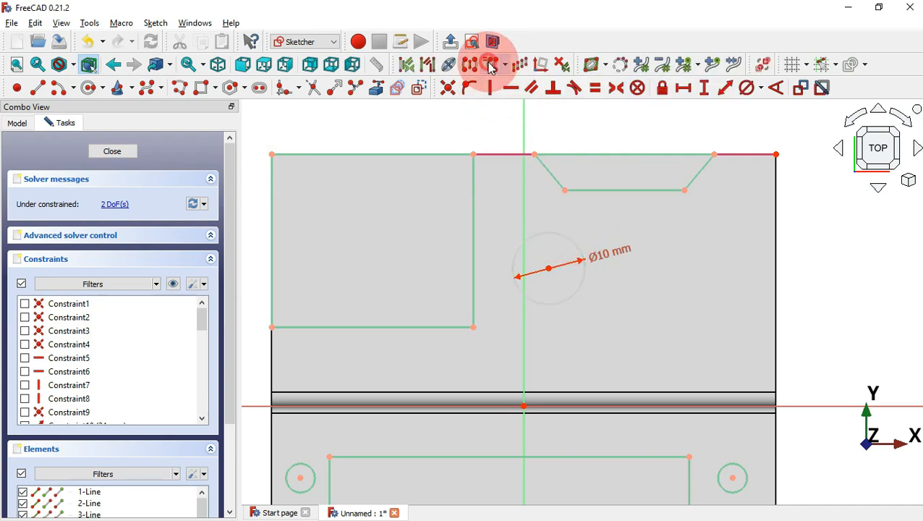
pyautogui.click(713, 277)
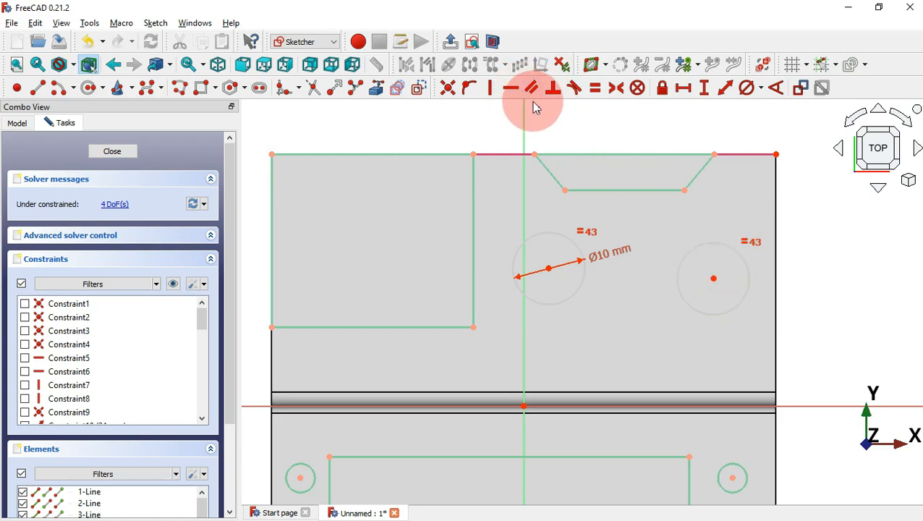
# Align the centers of the upper flange's two 10 mm circles horizontally.
pyautogui.click(510, 87)
pyautogui.click(550, 269)
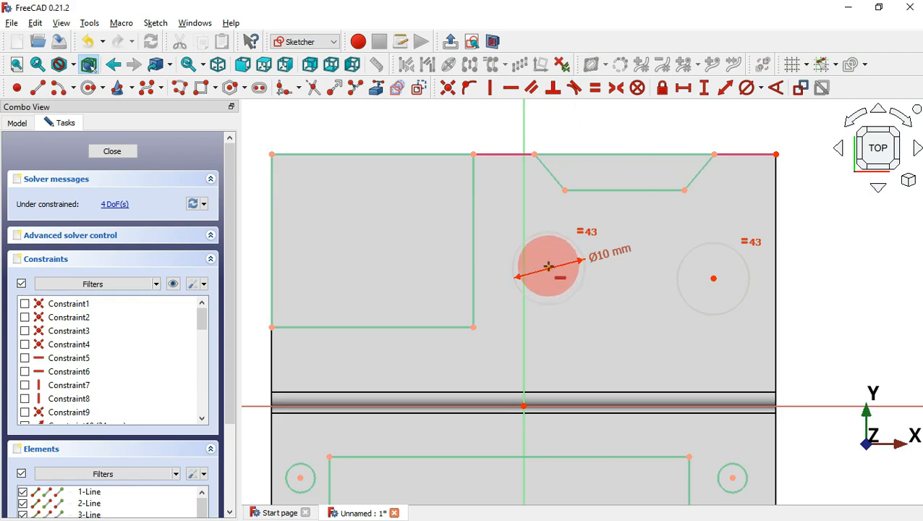
pyautogui.click(714, 277)
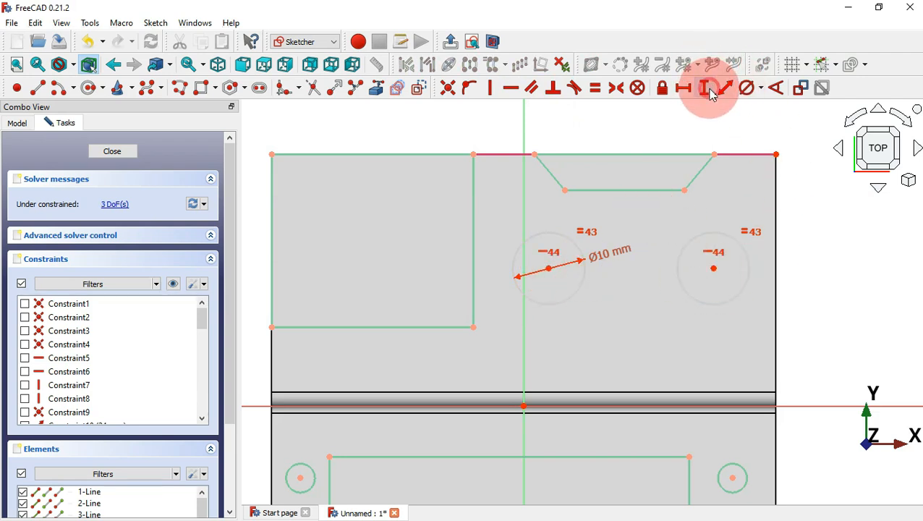
# Check the holes' height in the drawing and constrain the left circle's center 15 mm vertically from the corner cutout's upper right corner.
pyautogui.click(549, 268)
pyautogui.click(474, 160)
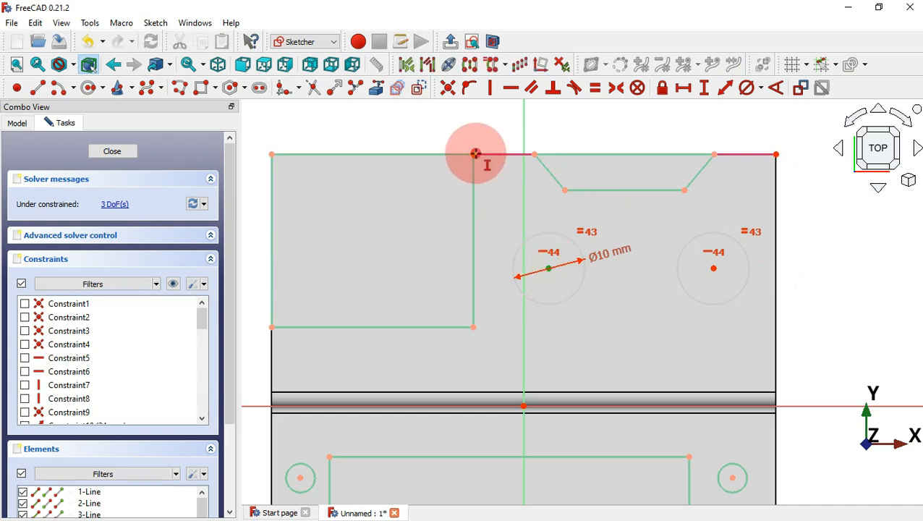
pyautogui.hotkey('alt', 'Tab')
pyautogui.hotkey('alt', 'Tab')
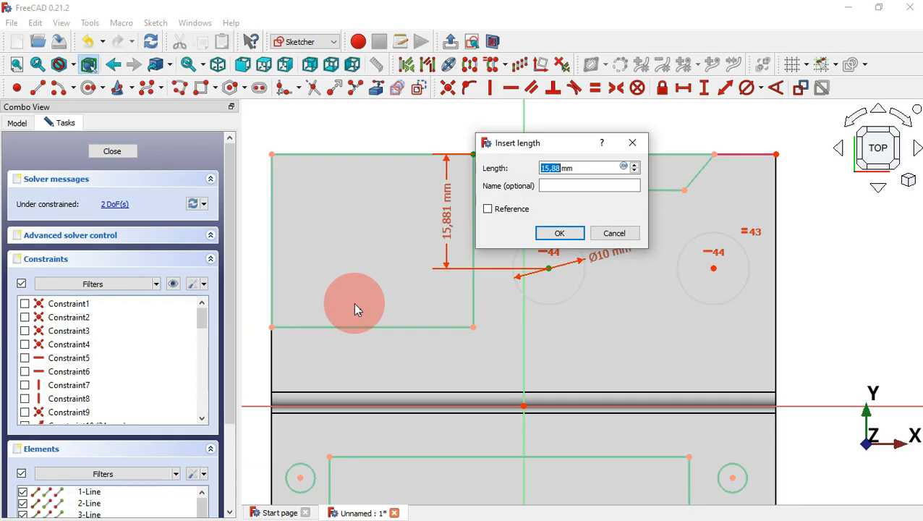
pyautogui.write('15')
pyautogui.press('Return')
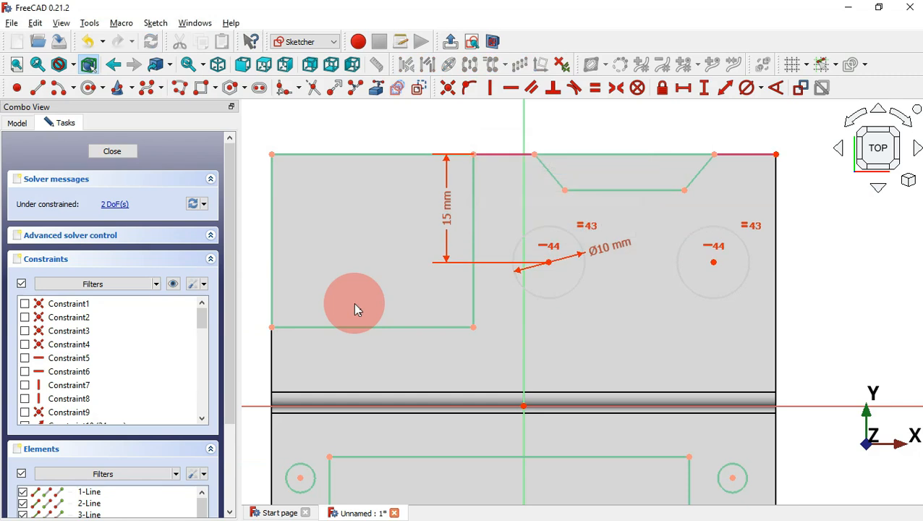
# Check the edge distance in the drawing and constrain the right circle's center 10 mm horizontally from the flange's upper right corner.
pyautogui.click(683, 87)
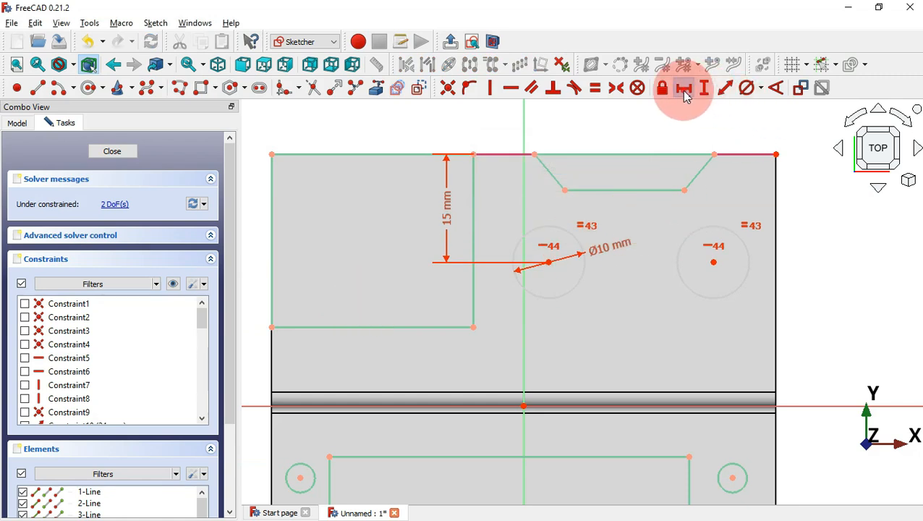
pyautogui.click(714, 263)
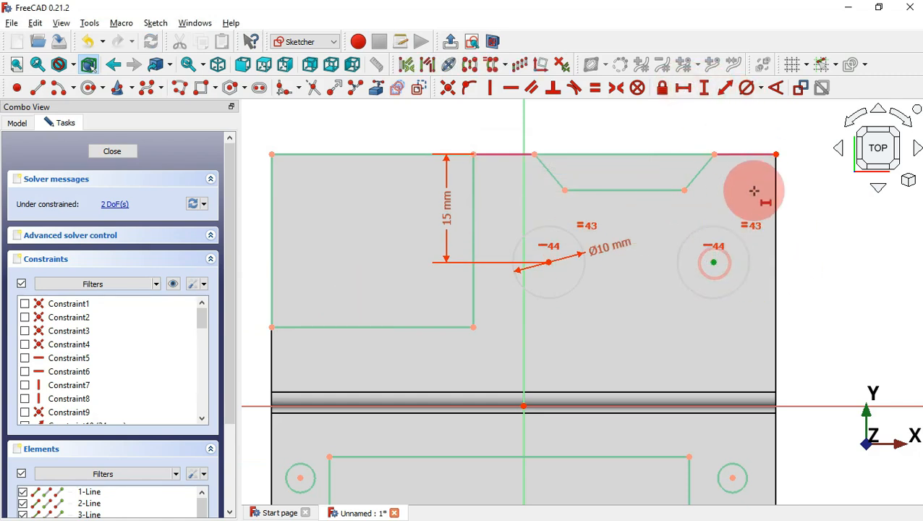
pyautogui.click(777, 154)
pyautogui.hotkey('alt', 'Tab')
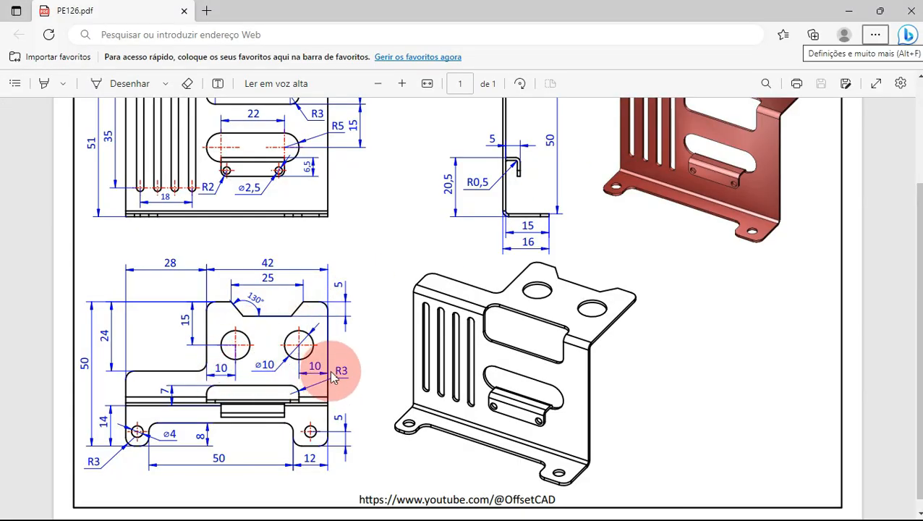
pyautogui.hotkey('alt', 'Tab')
pyautogui.write('10')
pyautogui.press('Return')
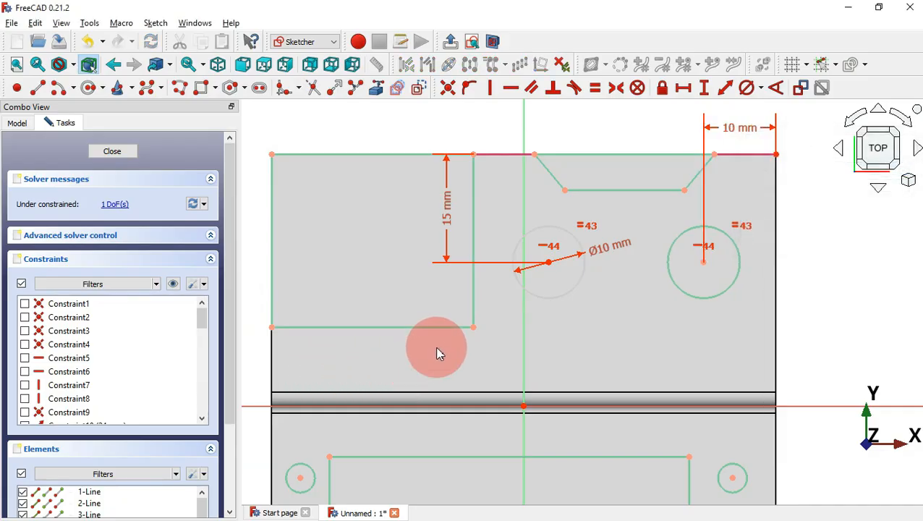
# Constrain the left circle's center horizontally from the corner cutout's upper right corner.
pyautogui.click(549, 262)
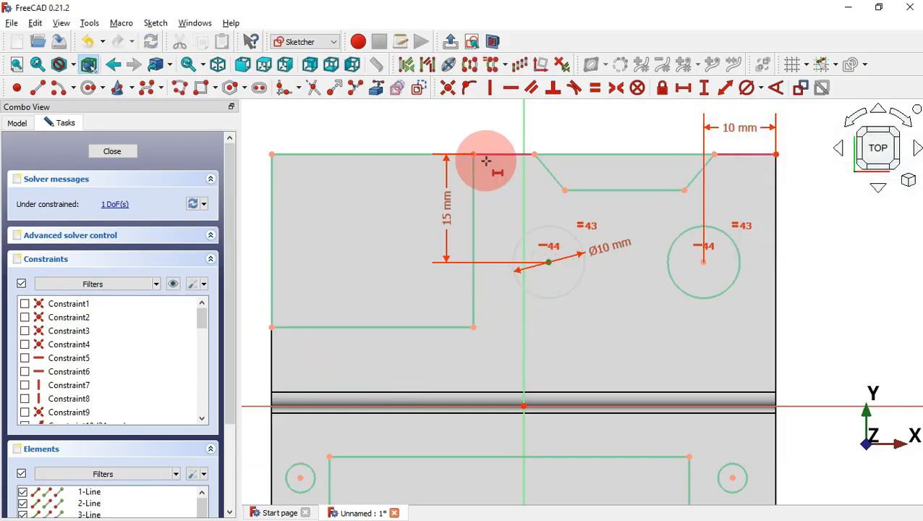
# Constrain the left hole's centre 10 mm horizontally from the corner rectangle's nearest vertical edge, then hide the displayed constraints.
pyautogui.click(473, 154)
pyautogui.hotkey('alt', 'Tab')
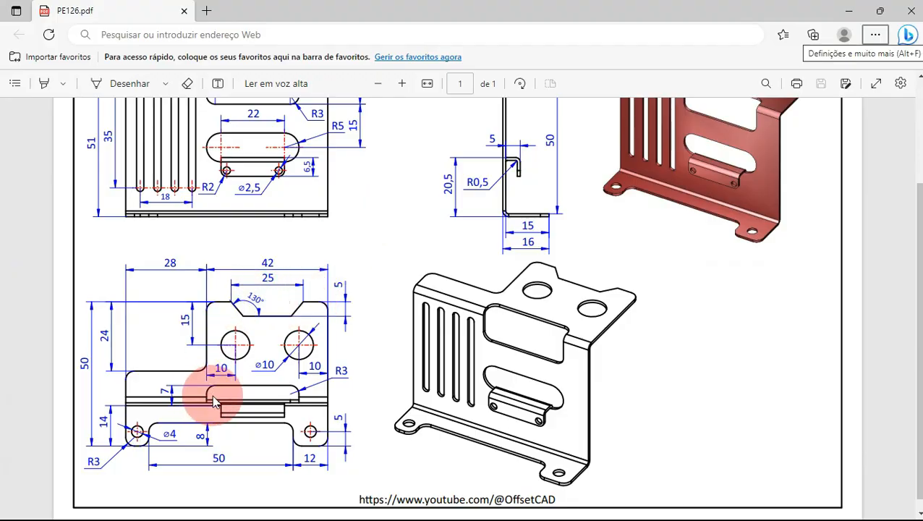
pyautogui.hotkey('alt', 'Tab')
pyautogui.press('Return')
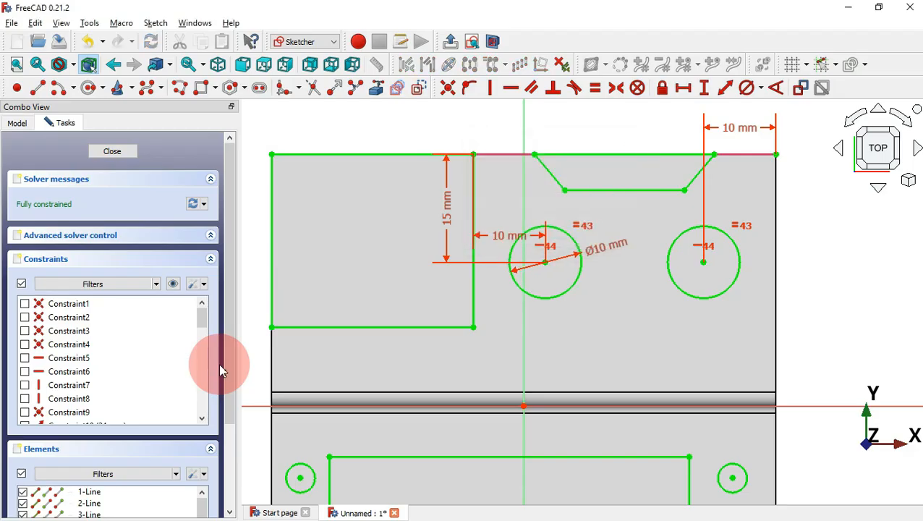
pyautogui.scroll(-2, 576, 344)
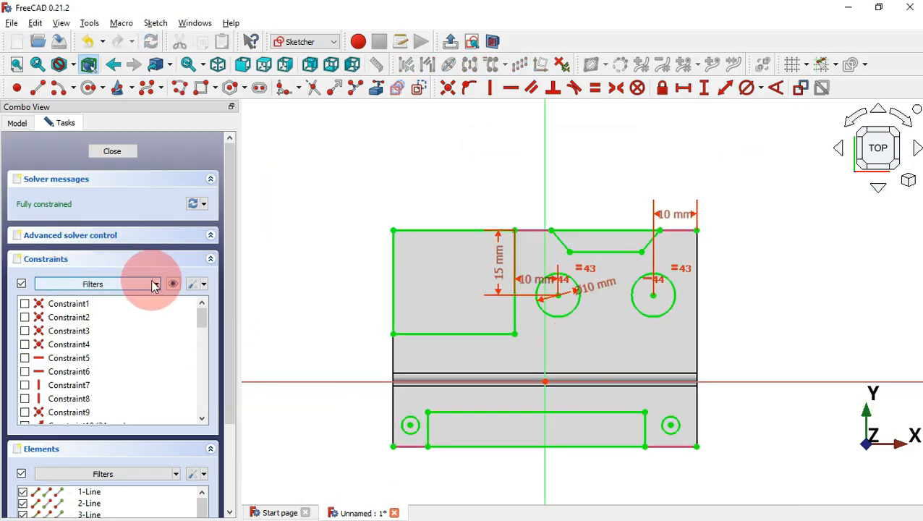
pyautogui.click(175, 284)
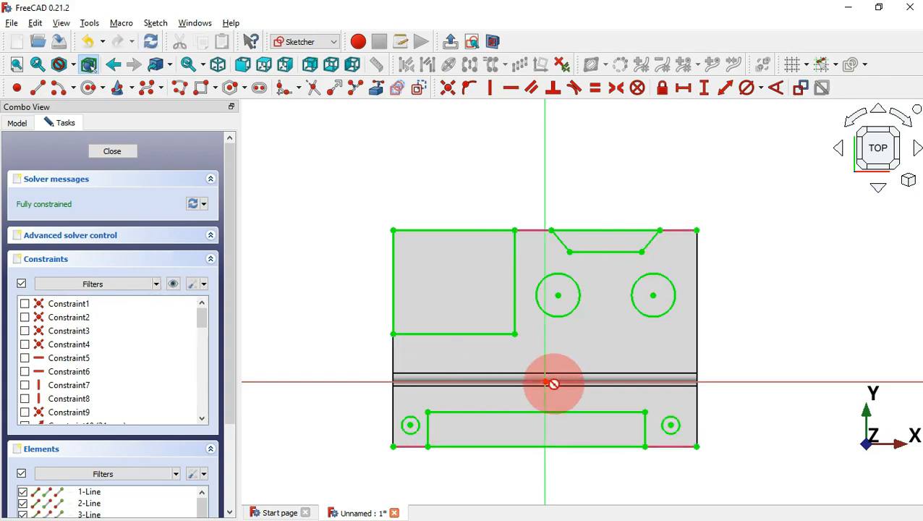
# Check the PE126 drawing and sketch a rectangle about 23 mm wide across the upper bend, below the left 10 mm hole.
pyautogui.hotkey('alt', 'Tab')
pyautogui.hotkey('alt', 'Tab')
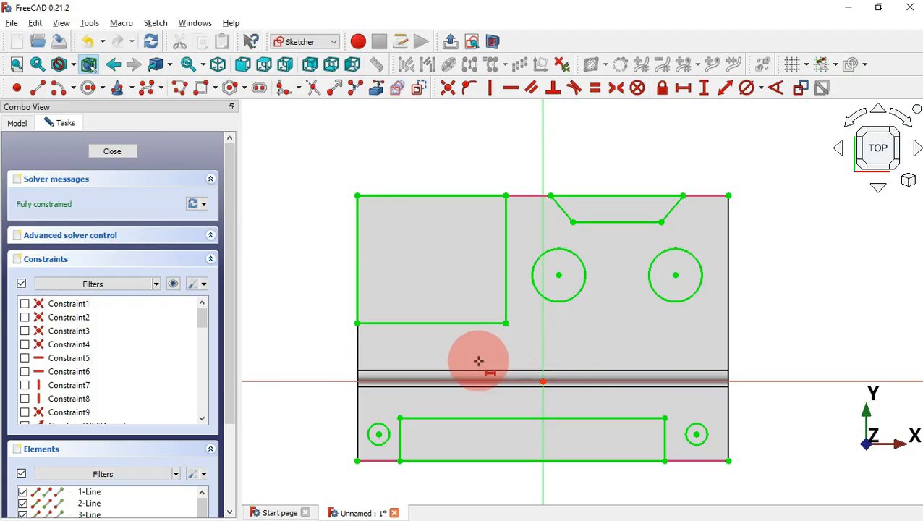
pyautogui.hotkey('alt', 'Tab')
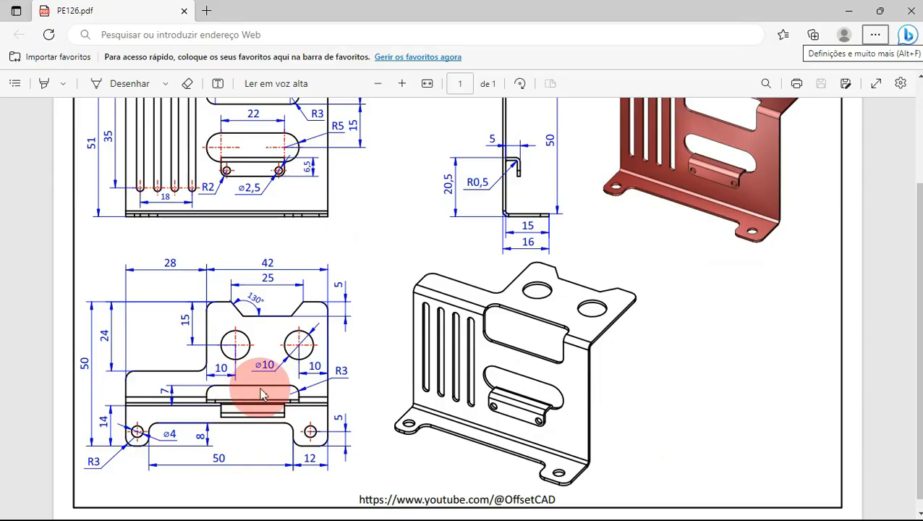
pyautogui.hotkey('alt', 'Tab')
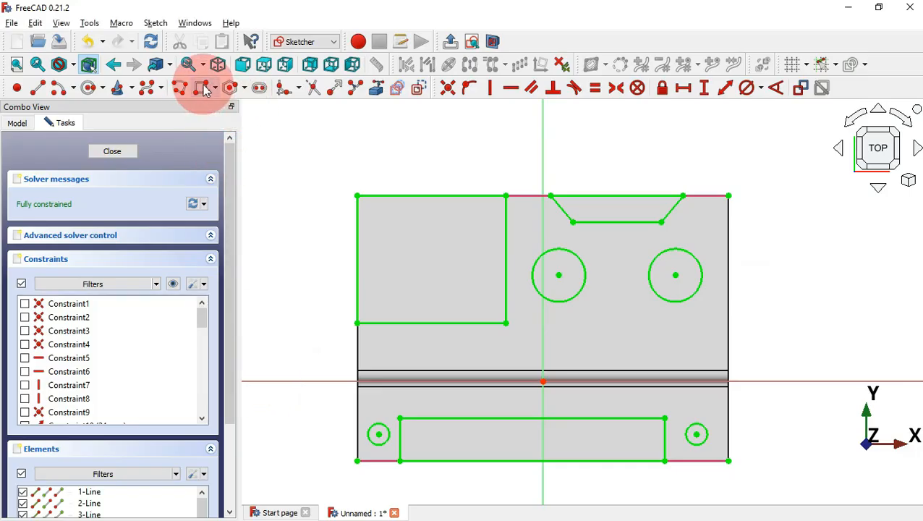
pyautogui.click(204, 88)
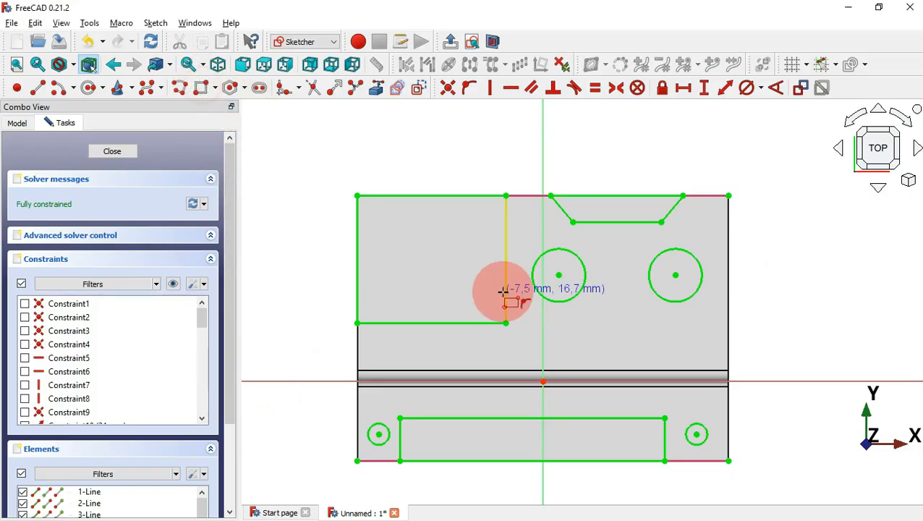
pyautogui.click(509, 345)
pyautogui.click(631, 398)
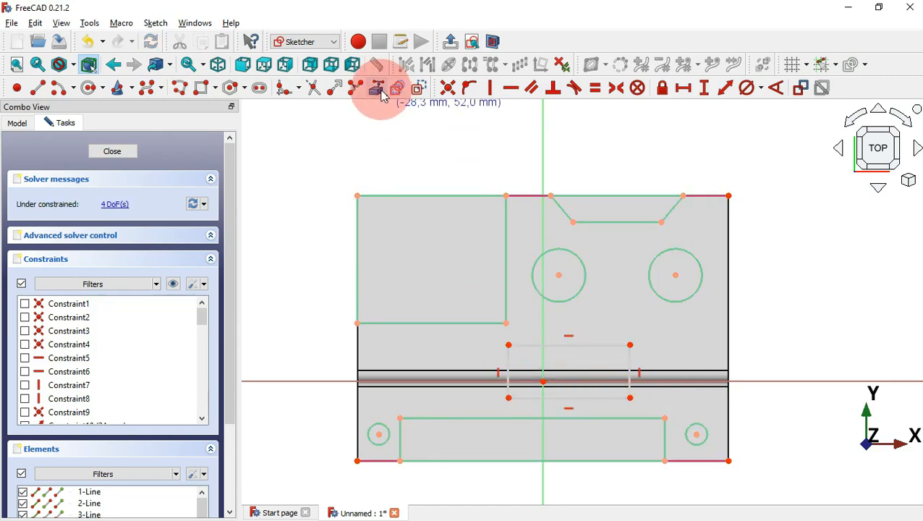
# Project the bend's lower edge as external geometry and constrain the new rectangle's lower right corner onto it.
pyautogui.click(377, 89)
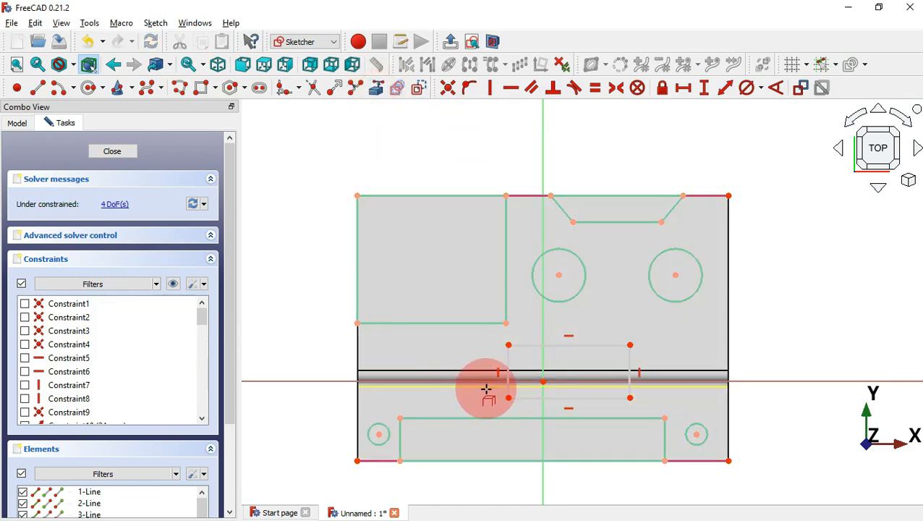
pyautogui.click(489, 386)
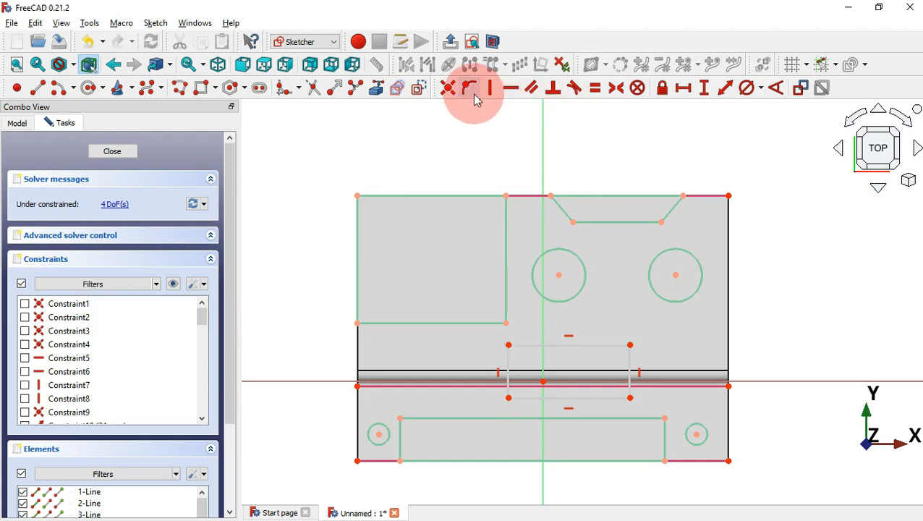
pyautogui.click(471, 90)
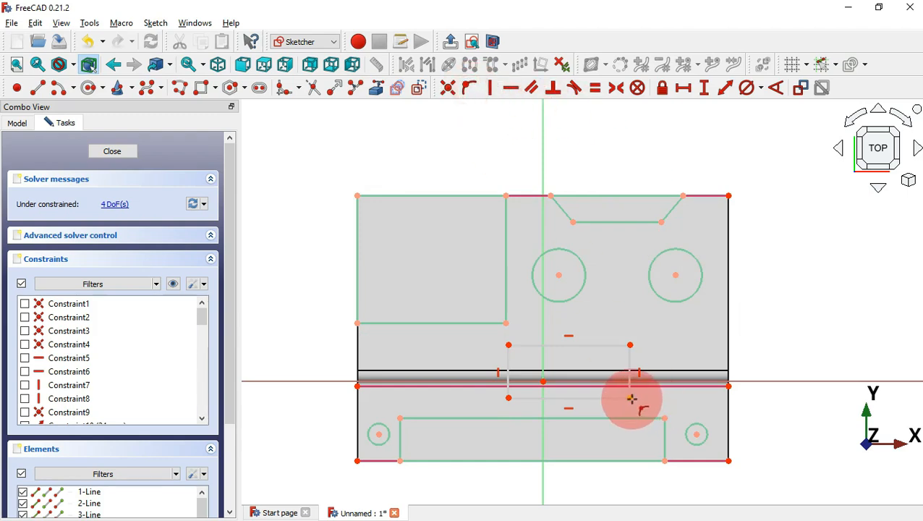
pyautogui.click(630, 398)
pyautogui.click(673, 385)
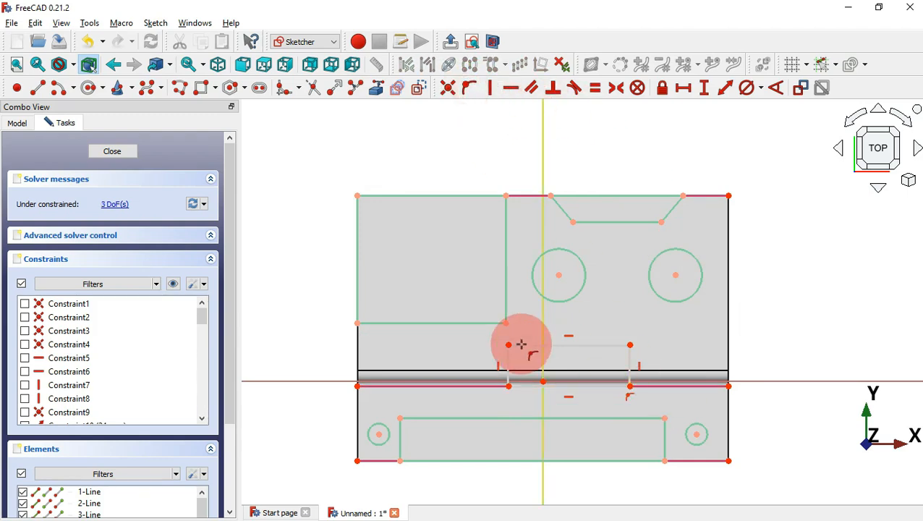
# Dimension the new rectangle's height as 7 mm, according to the PE126 drawing.
pyautogui.click(725, 89)
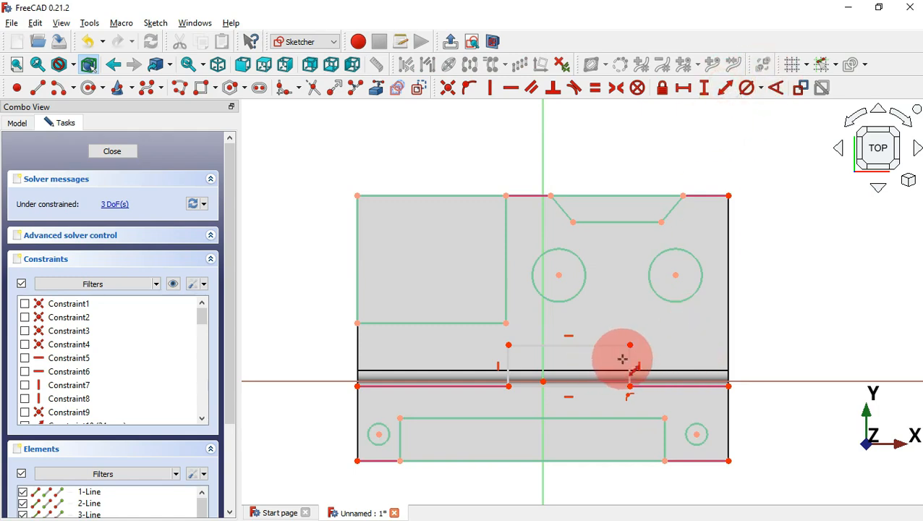
pyautogui.click(629, 360)
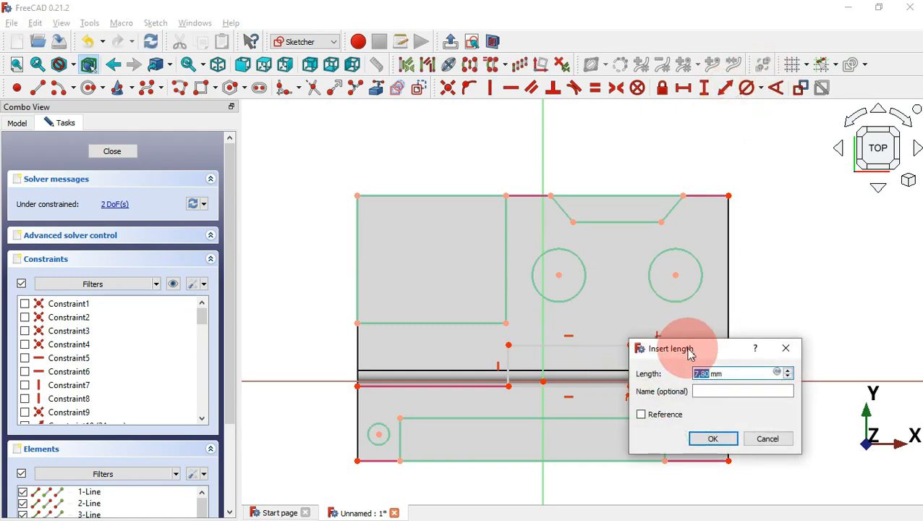
pyautogui.hotkey('alt', 'Tab')
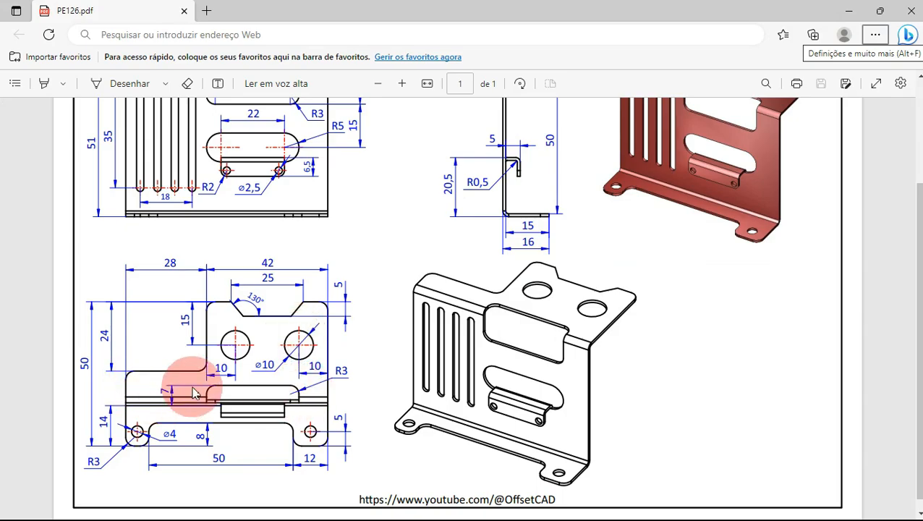
pyautogui.hotkey('alt', 'Tab')
pyautogui.write('7')
pyautogui.press('Return')
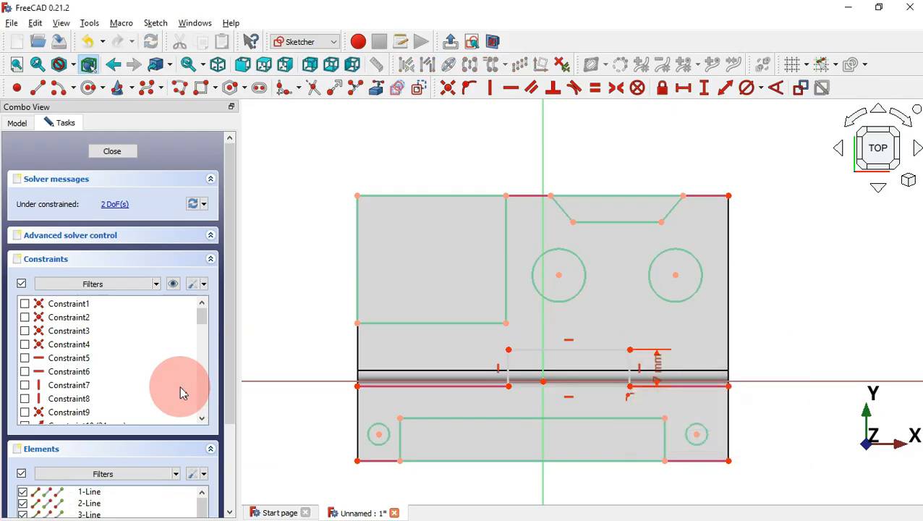
# Dimension the new rectangle's width as 32 mm, according to the PE126 drawing.
pyautogui.click(552, 349)
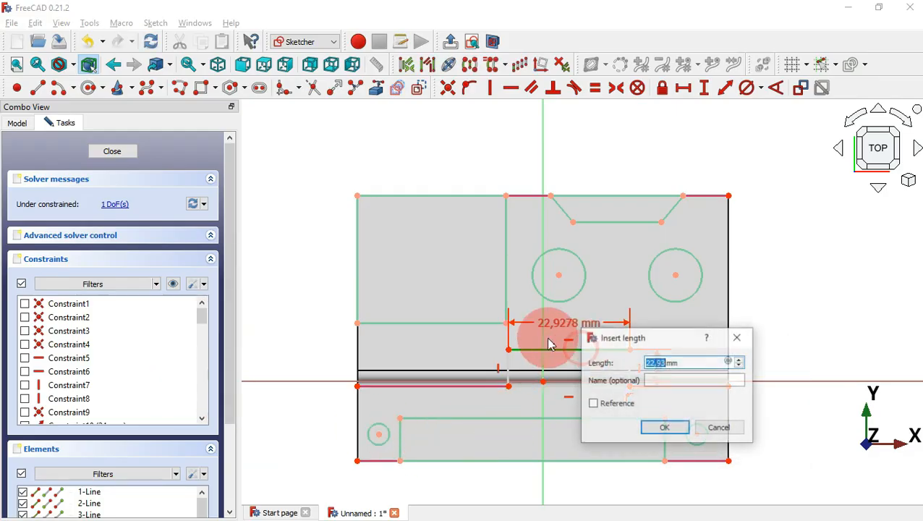
pyautogui.hotkey('alt', 'Tab')
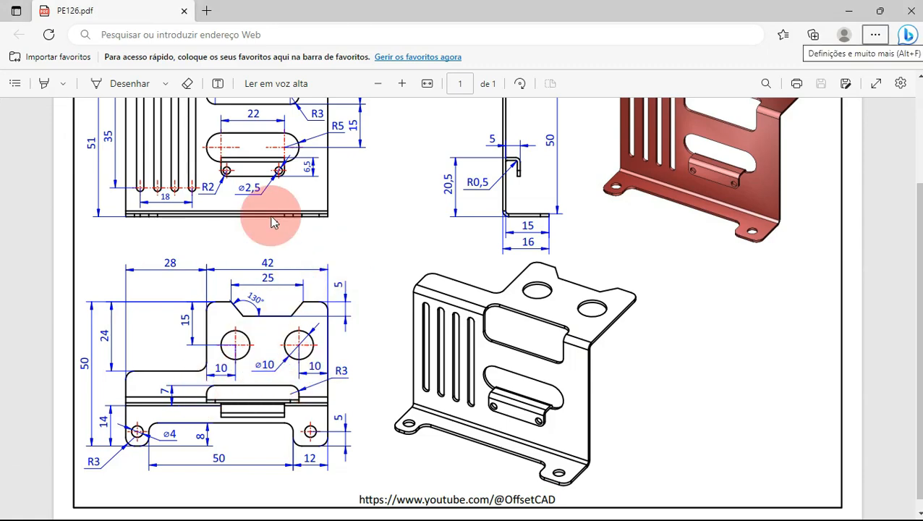
pyautogui.scroll(4, 272, 217)
pyautogui.hotkey('alt', 'Tab')
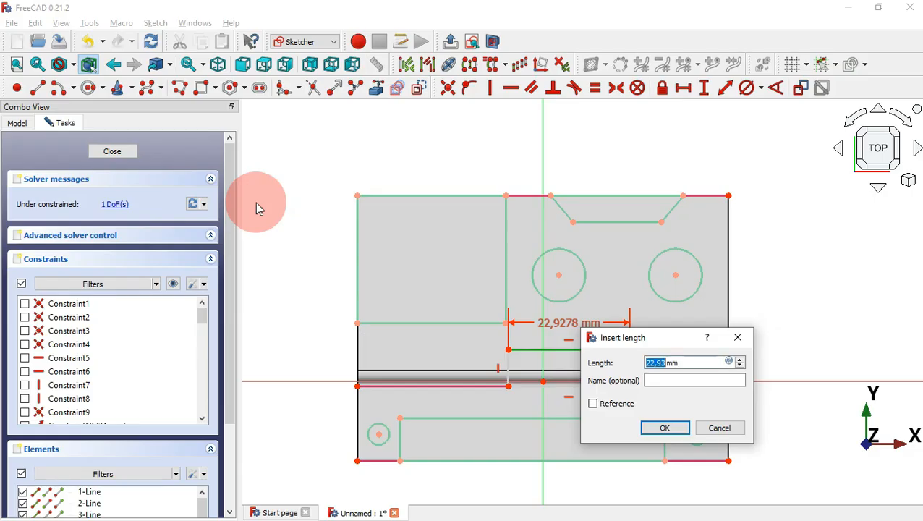
pyautogui.write('32')
pyautogui.press('Return')
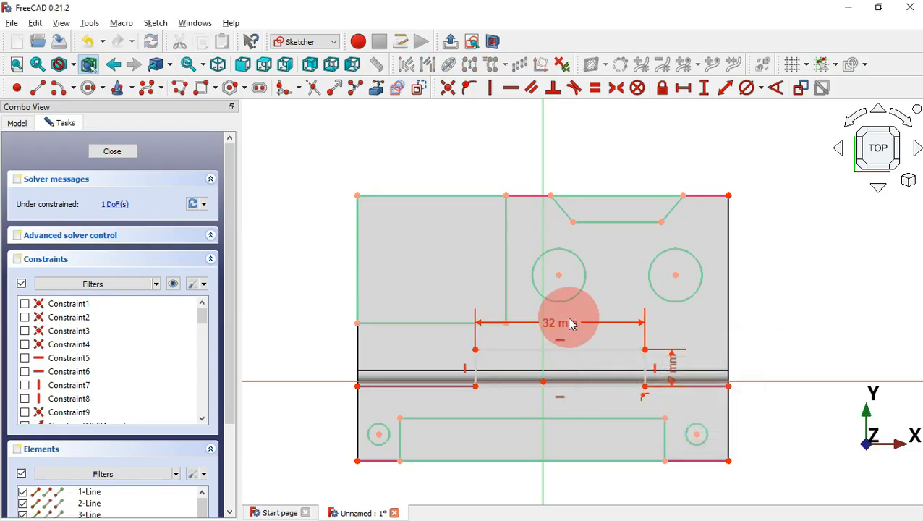
# Set a 10 mm distance from the rectangle's lower right corner to the projected edge's right end, and close the sketch.
pyautogui.click(644, 385)
pyautogui.click(731, 386)
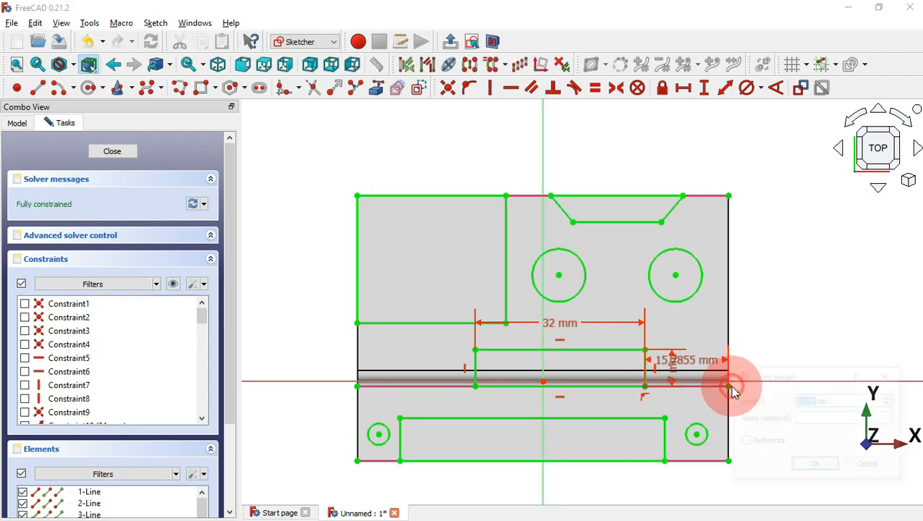
pyautogui.hotkey('alt', 'Tab')
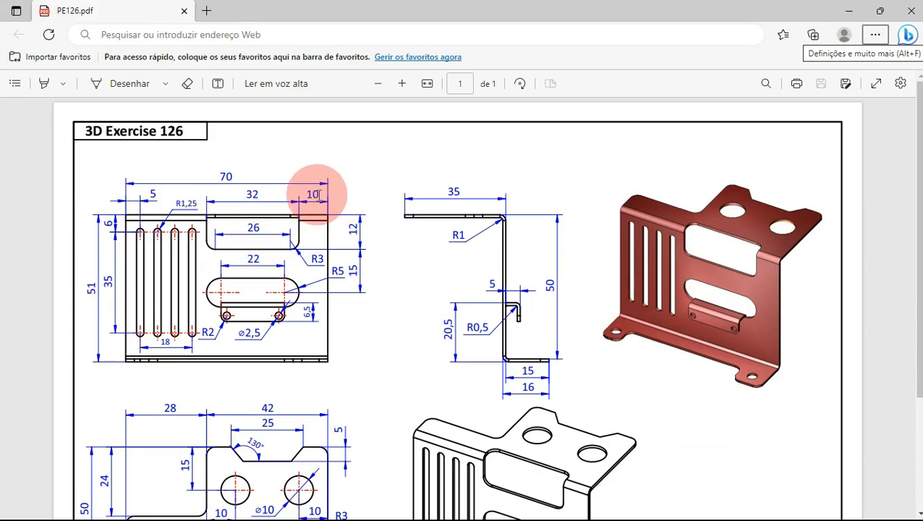
pyautogui.hotkey('alt', 'Tab')
pyautogui.press('Return')
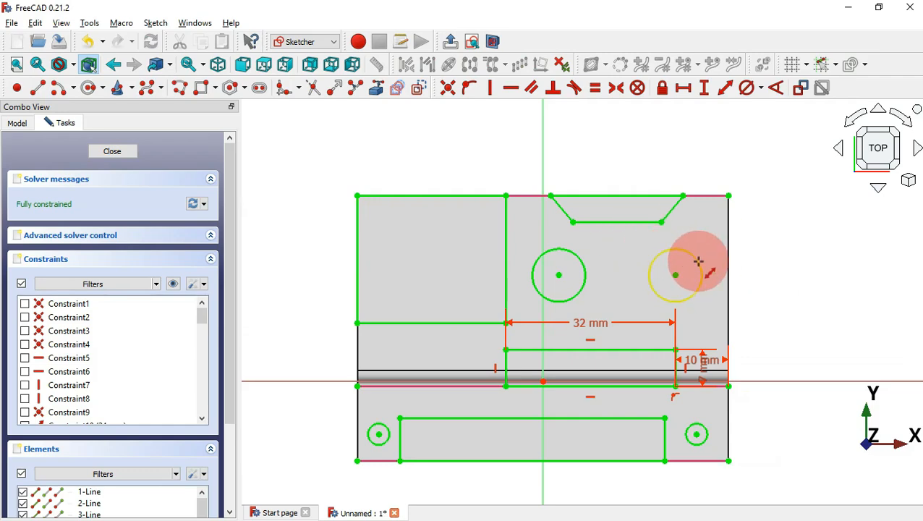
pyautogui.press('Escape')
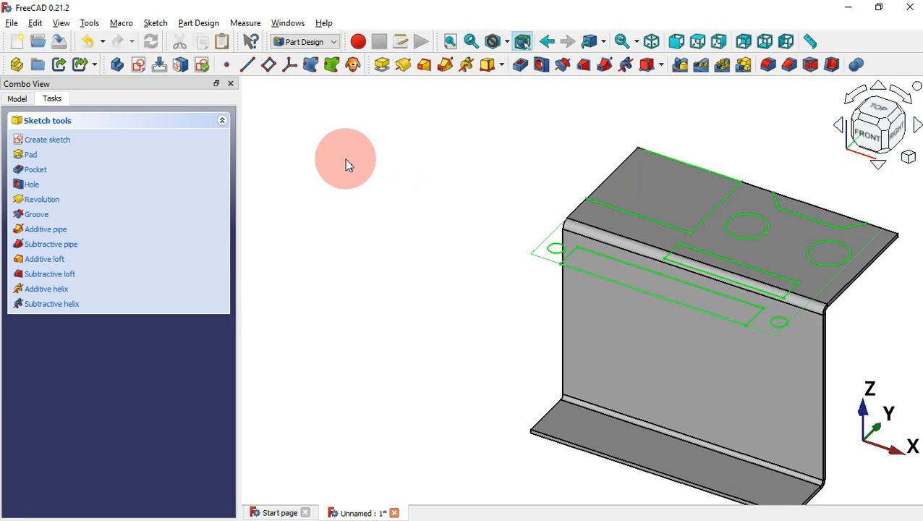
# Cut the sketch profiles out of the bent sheet with a Pocket of type Through all.
pyautogui.click(526, 63)
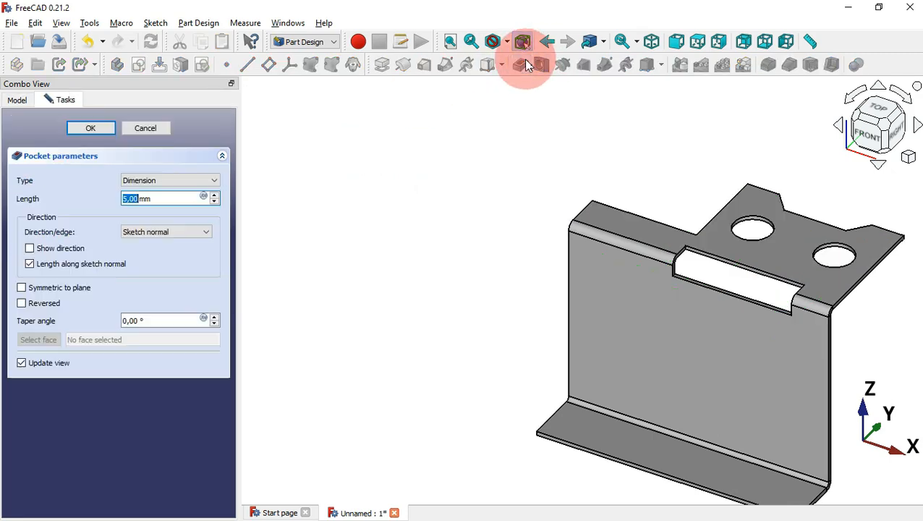
pyautogui.click(164, 181)
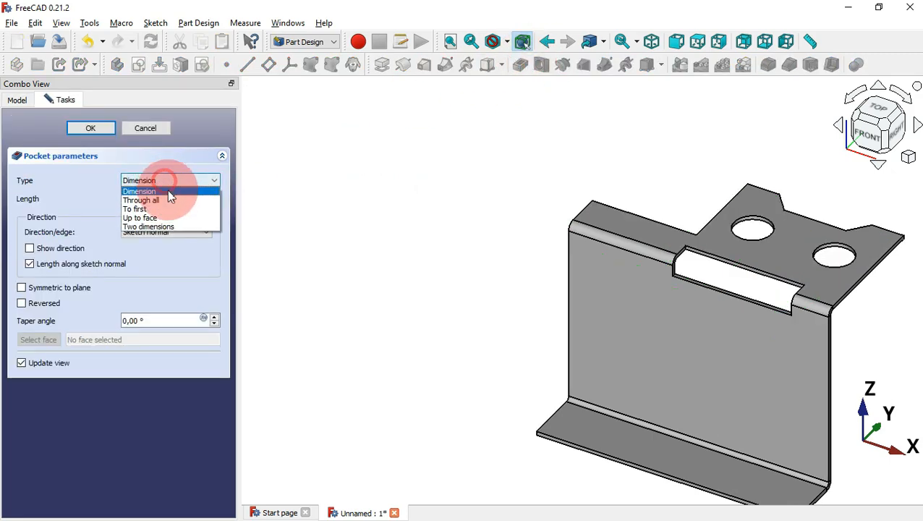
pyautogui.click(174, 190)
pyautogui.scroll(-2, 322, 154)
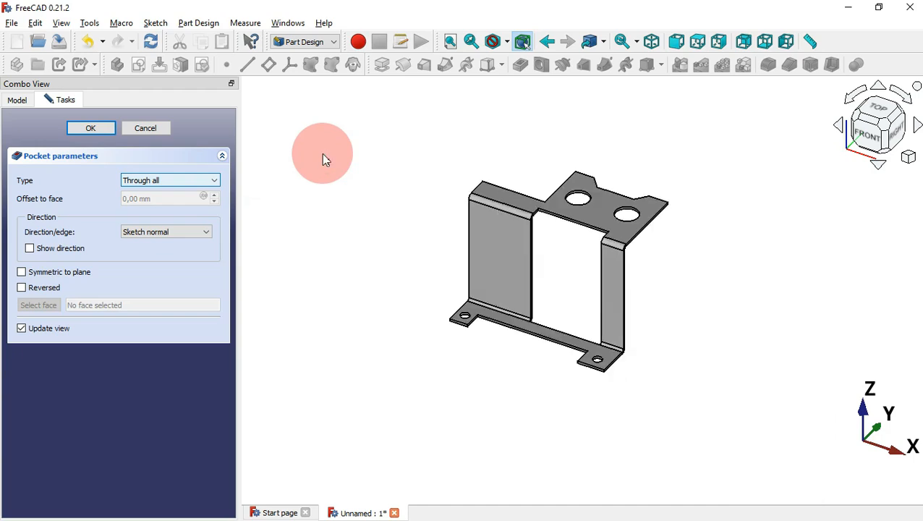
pyautogui.click(81, 130)
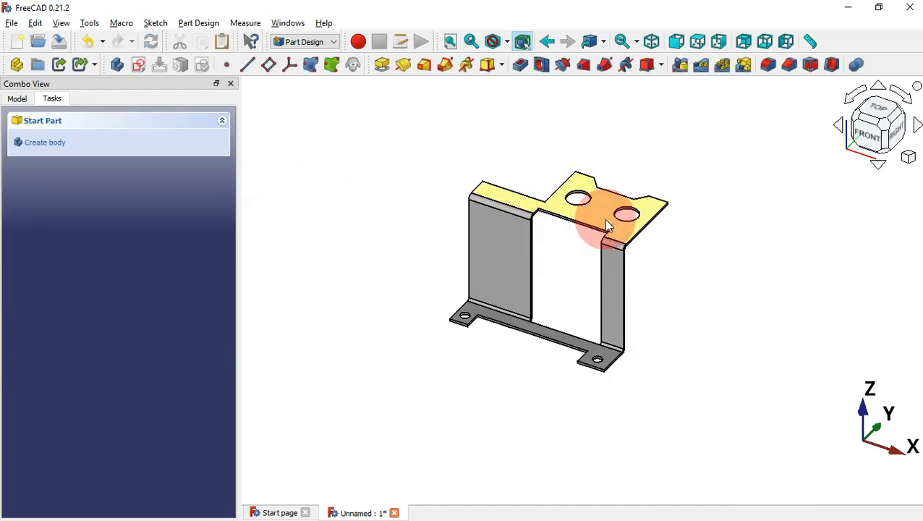
# Reopen the pocket's sketch, Sketch001, for editing from the model tree.
pyautogui.scroll(3, 608, 228)
pyautogui.scroll(-2, 514, 192)
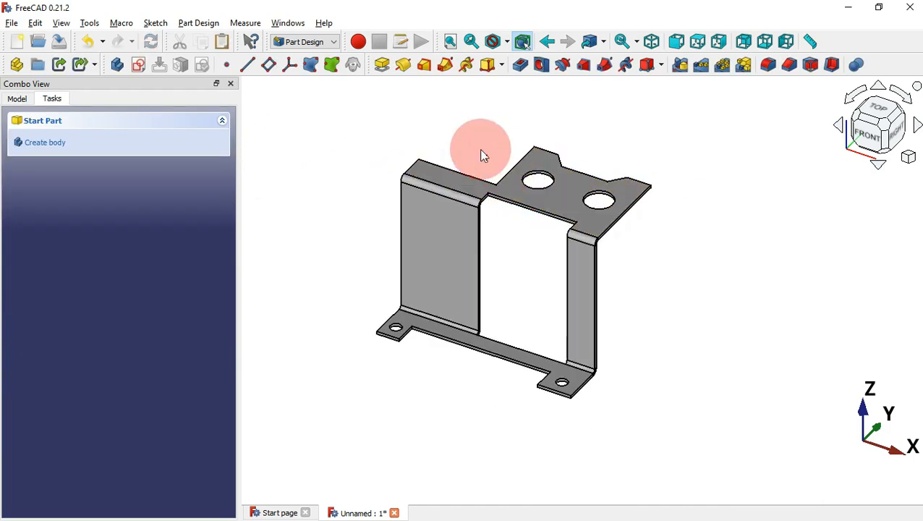
pyautogui.scroll(1, 483, 232)
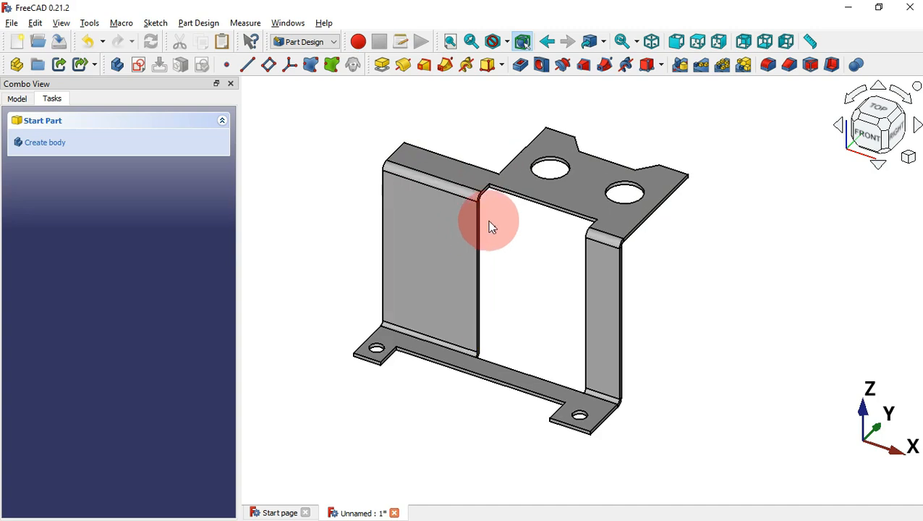
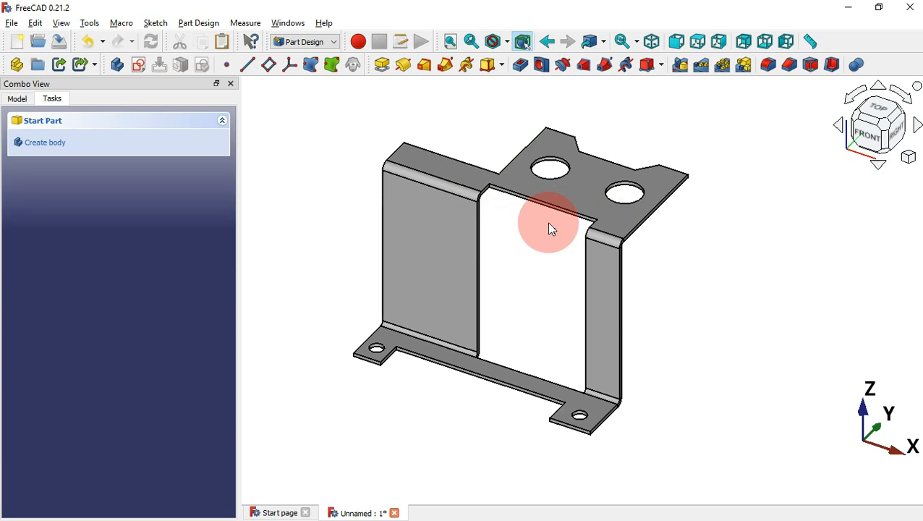
pyautogui.click(16, 100)
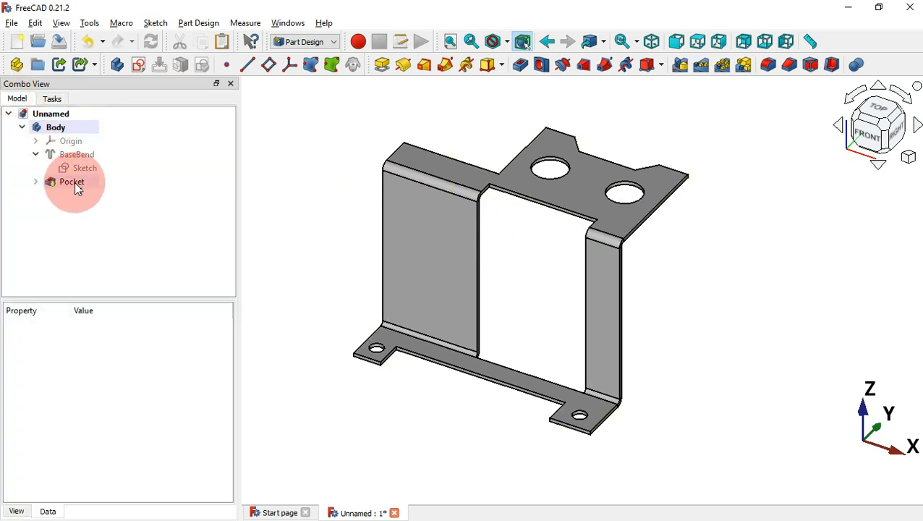
pyautogui.click(35, 181)
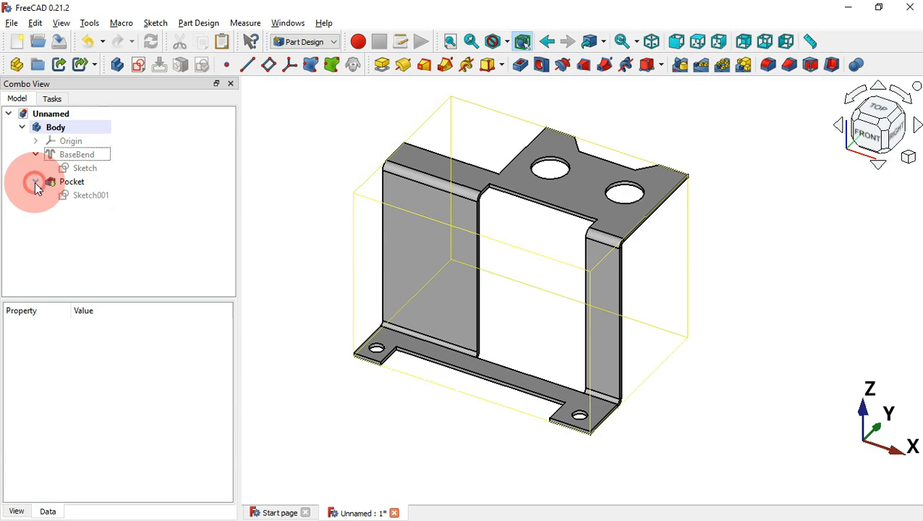
pyautogui.doubleClick(102, 205)
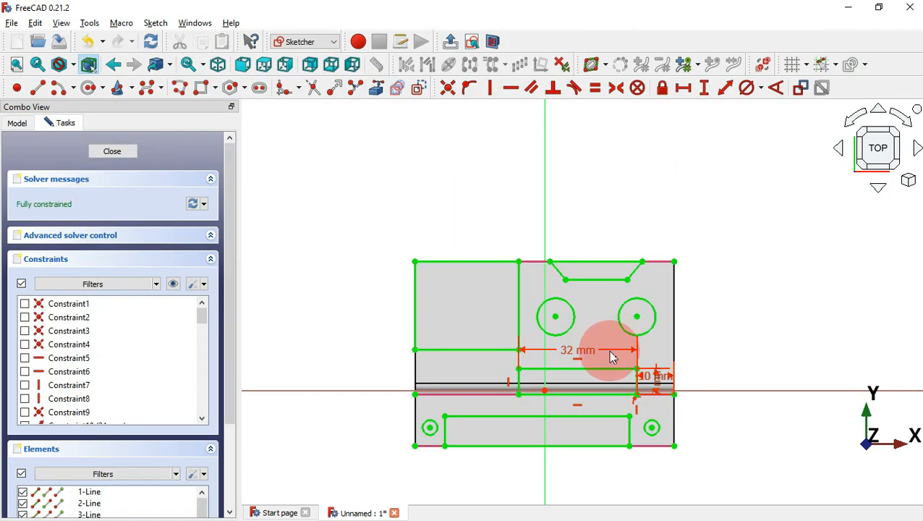
# Convert the 32 mm by 7 mm rectangle across the bend into construction geometry and close the sketch.
pyautogui.scroll(4, 606, 393)
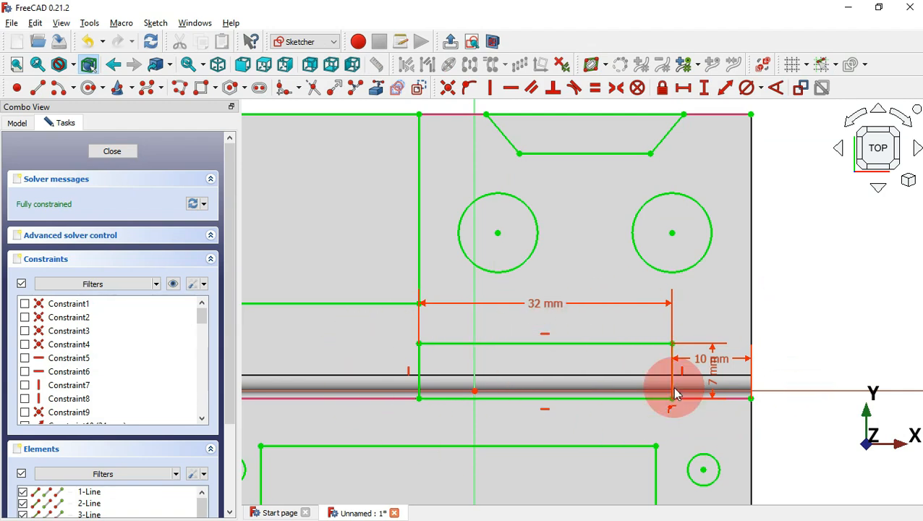
pyautogui.moveTo(369, 318)
pyautogui.mouseDown()
pyautogui.moveTo(677, 426)
pyautogui.moveTo(704, 425)
pyautogui.mouseUp()
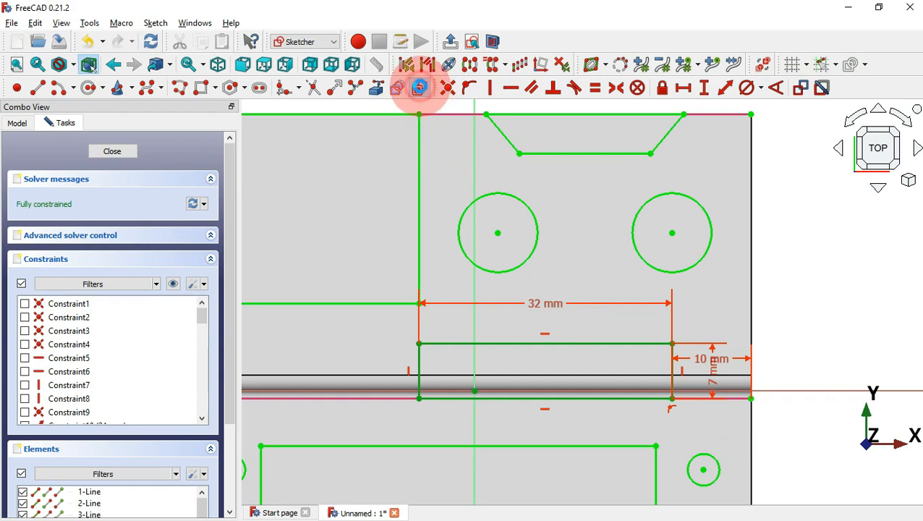
pyautogui.click(420, 87)
pyautogui.scroll(-3, 641, 295)
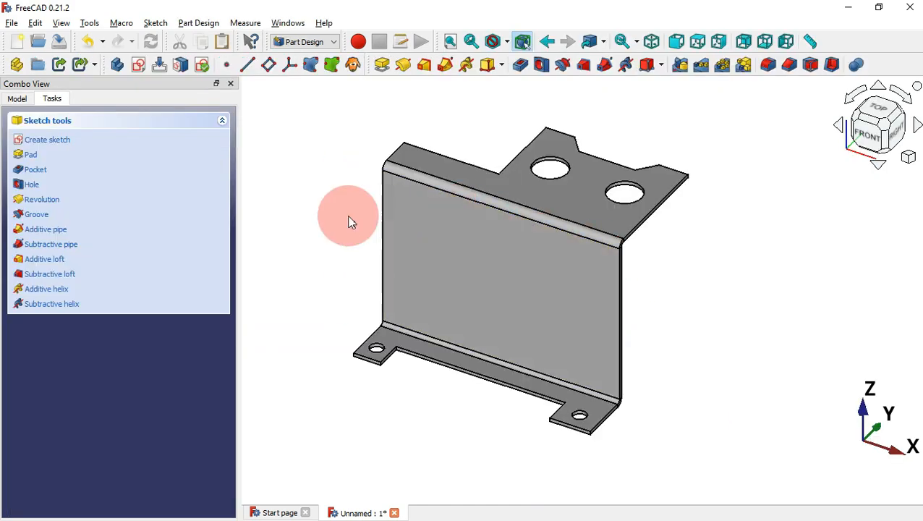
pyautogui.moveTo(349, 216); pyautogui.dragTo(362, 219, button='middle')
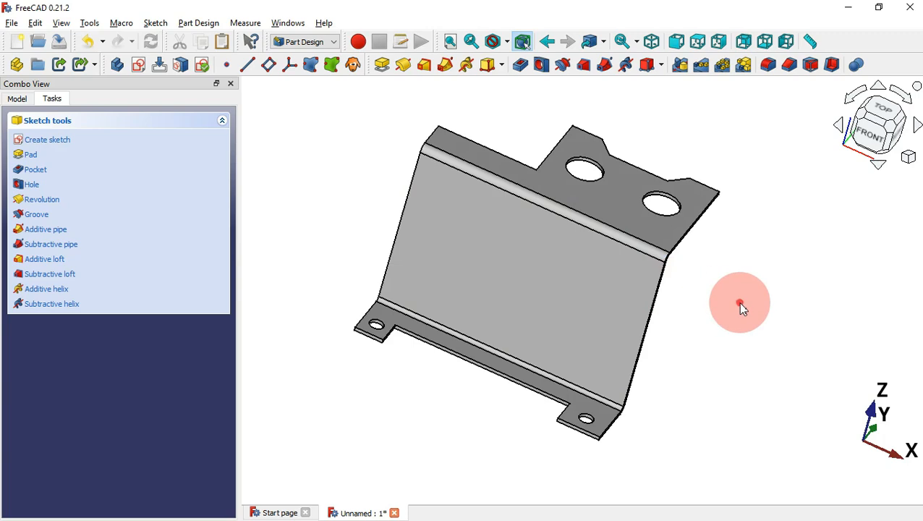
pyautogui.click(740, 304)
pyautogui.press('Home')
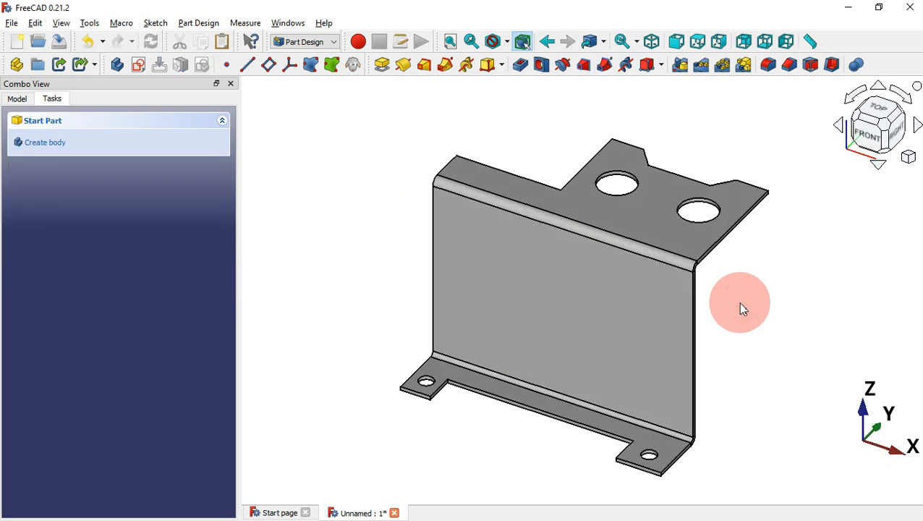
# Duplicate Sketch001 without its dependencies, and move the copy into the Body with its visibility on.
pyautogui.click(31, 102)
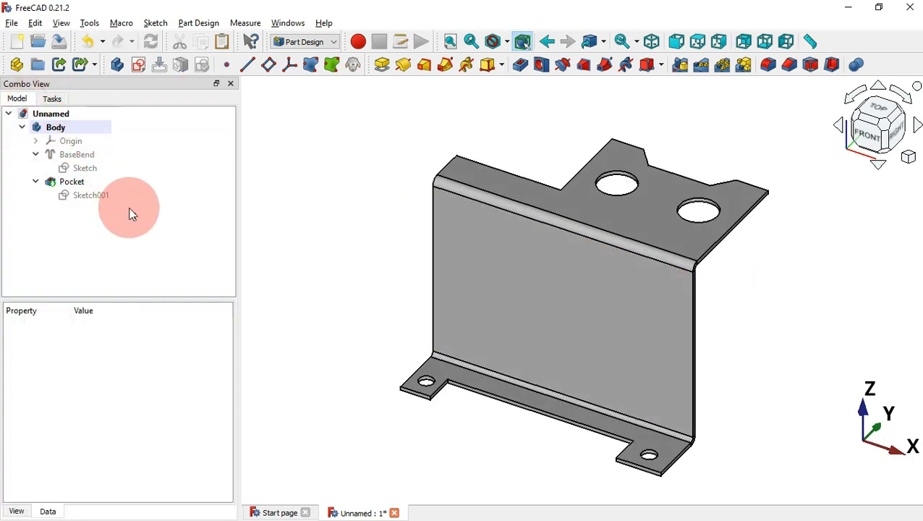
pyautogui.click(88, 195)
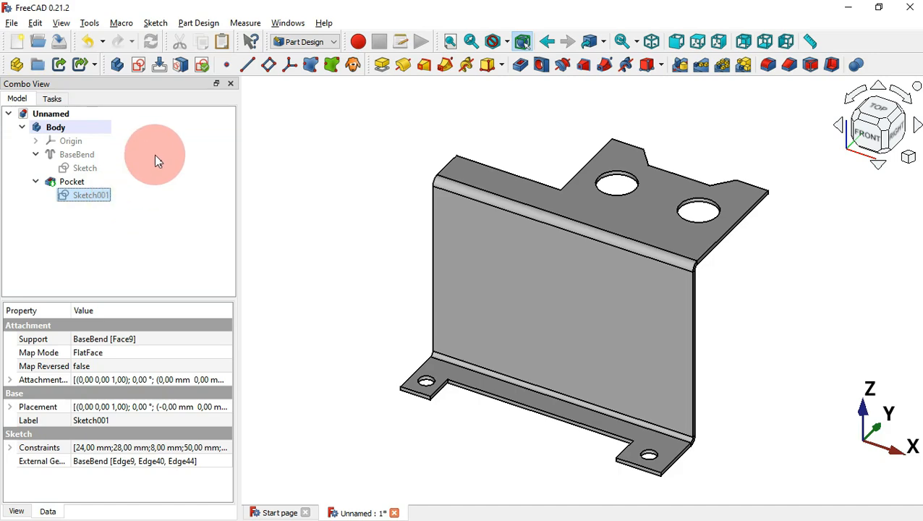
pyautogui.click(203, 43)
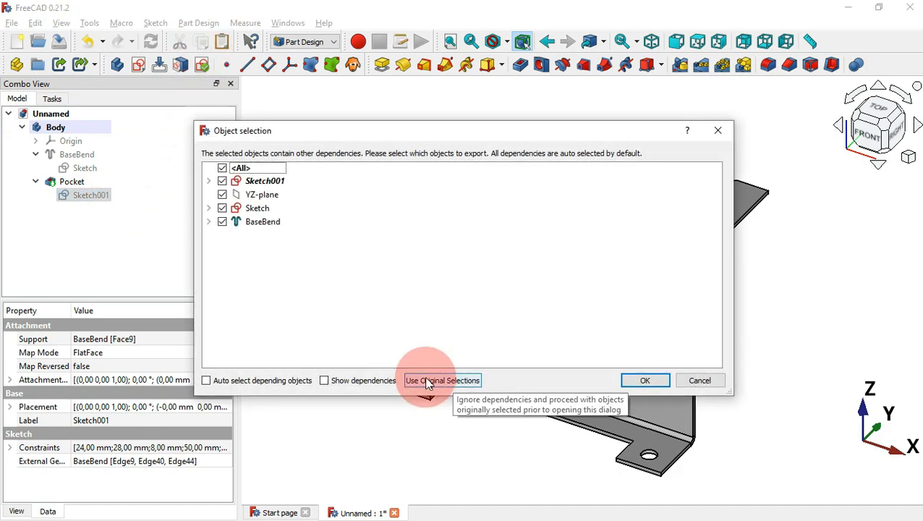
pyautogui.click(442, 376)
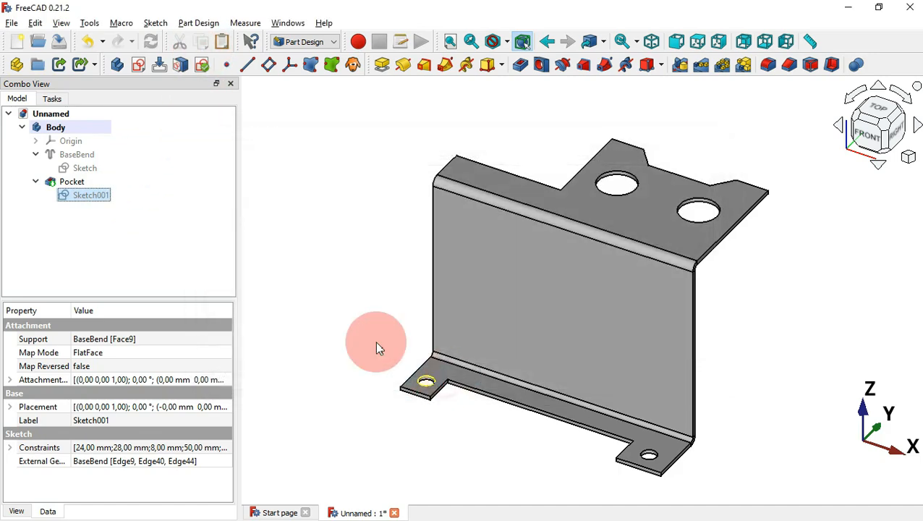
pyautogui.click(222, 41)
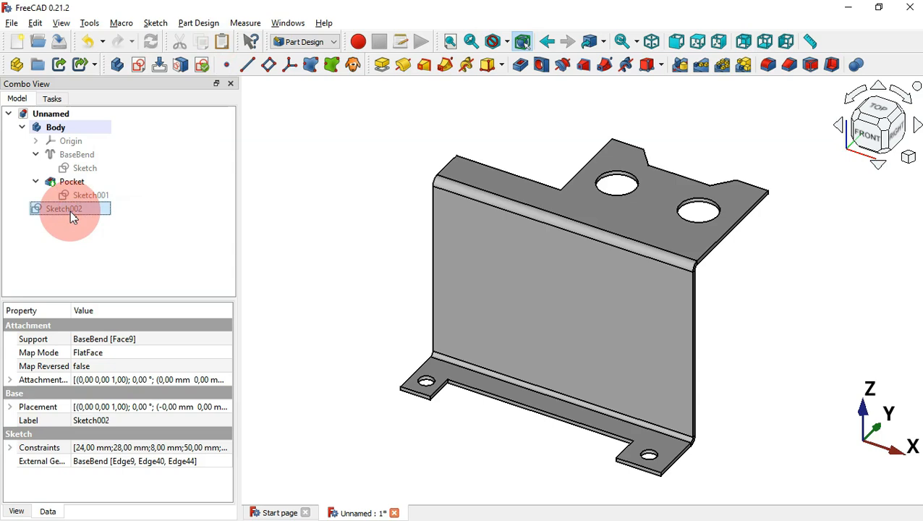
pyautogui.moveTo(70, 211)
pyautogui.mouseDown()
pyautogui.moveTo(117, 210)
pyautogui.moveTo(89, 127)
pyautogui.mouseUp()
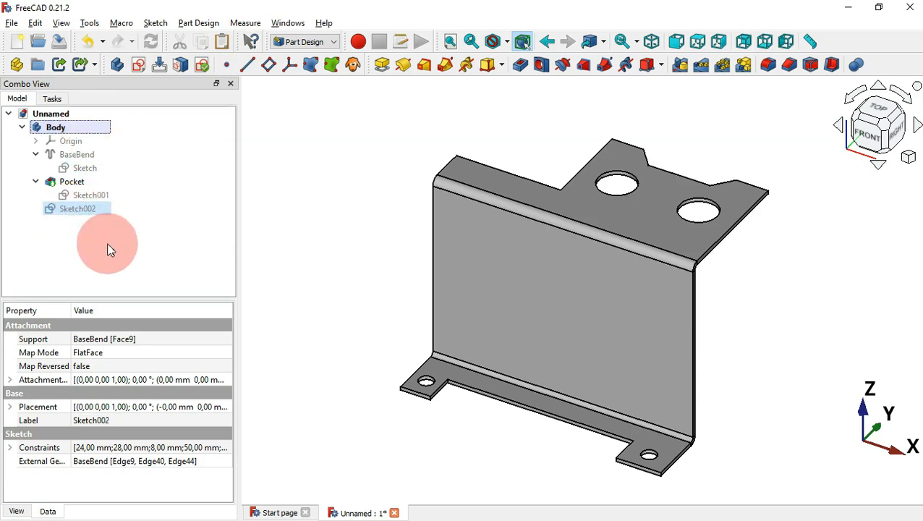
pyautogui.press('space')
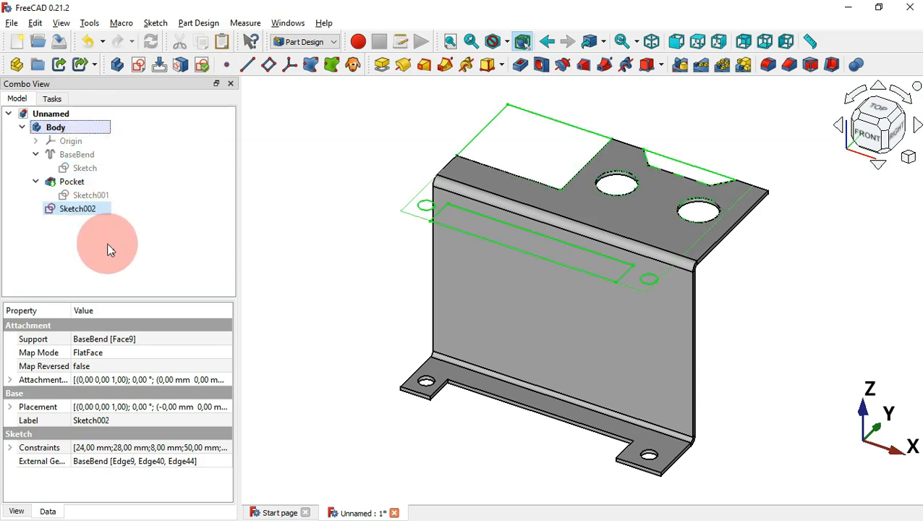
# Swap construction and normal geometry throughout Sketch002, leaving only the rectangle across the bend as a profile, and close the sketch.
pyautogui.doubleClick(91, 211)
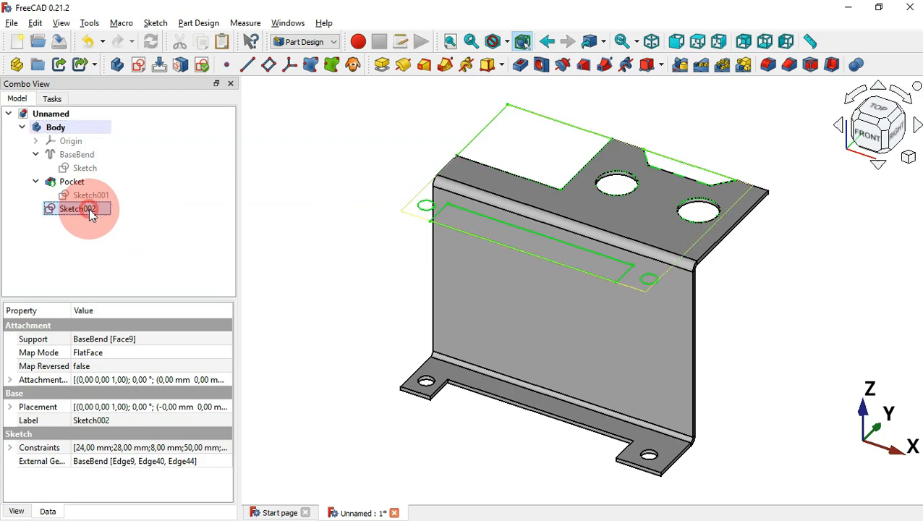
pyautogui.moveTo(365, 144); pyautogui.dragTo(834, 478)
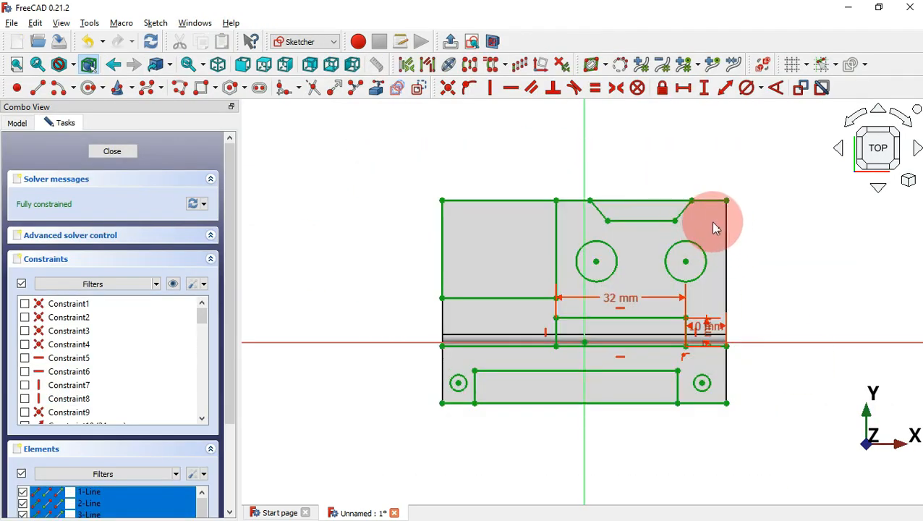
pyautogui.click(419, 89)
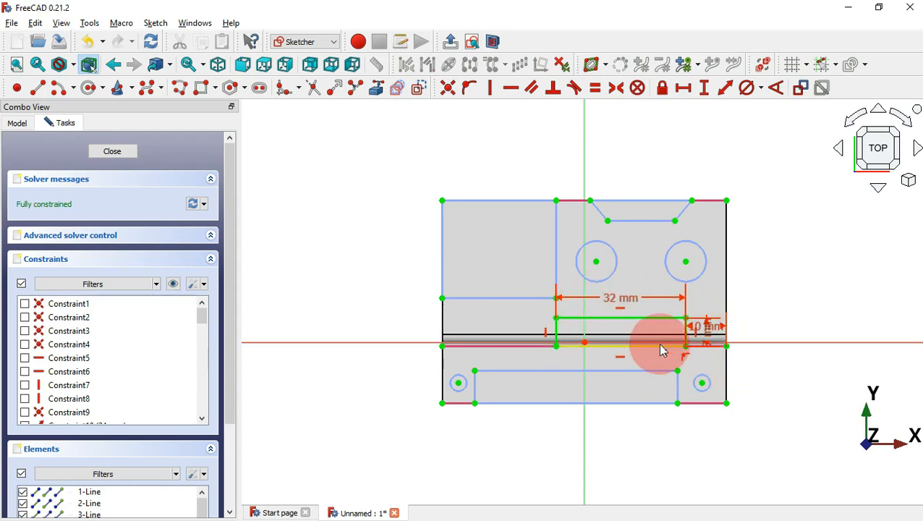
pyautogui.press('Escape')
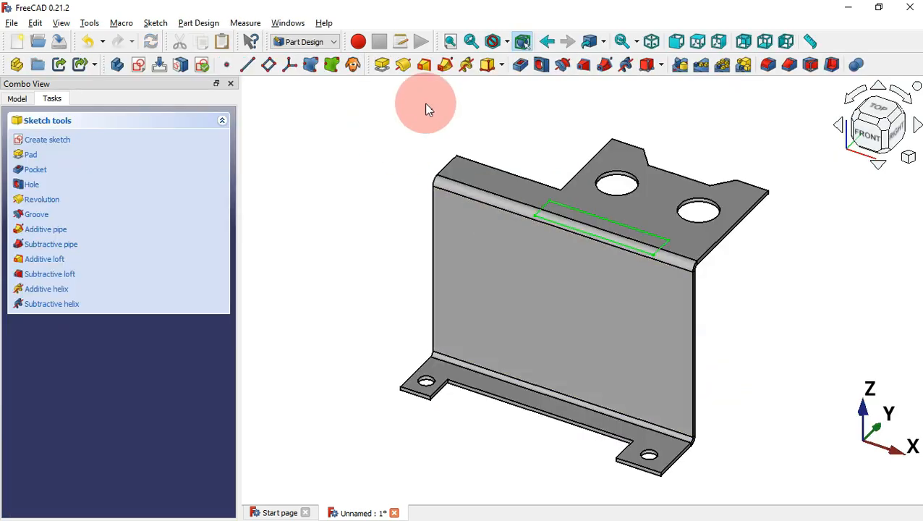
# Pocket the Sketch002 rectangle 12 mm deep through the upper bend, according to the PE126 drawing.
pyautogui.click(519, 65)
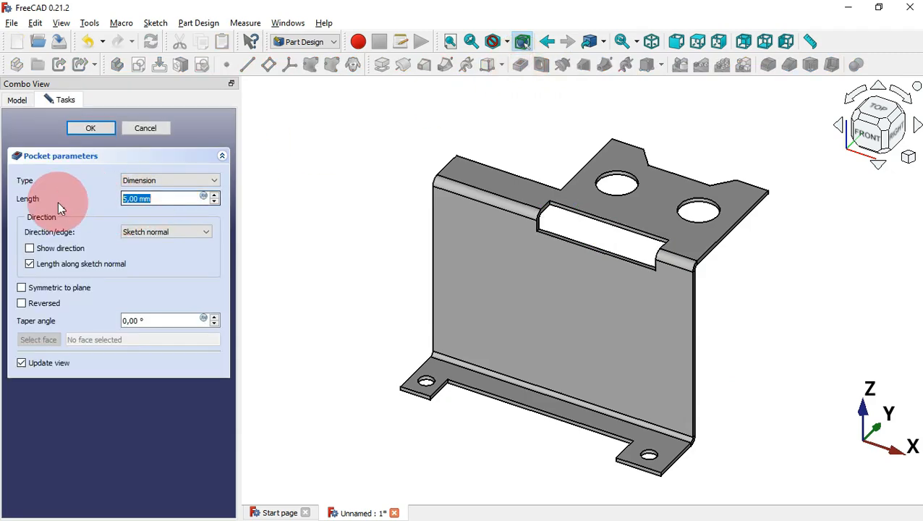
pyautogui.hotkey('alt', 'Tab')
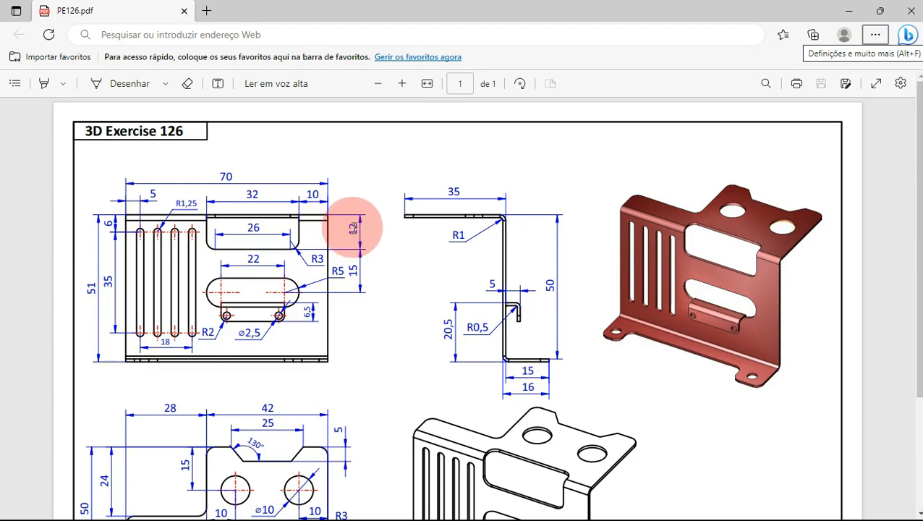
pyautogui.hotkey('alt', 'Tab')
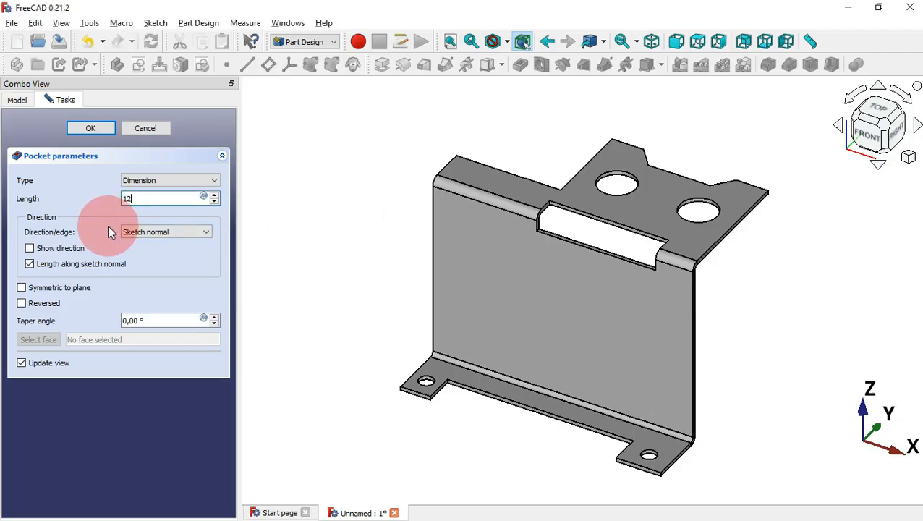
pyautogui.press('Return')
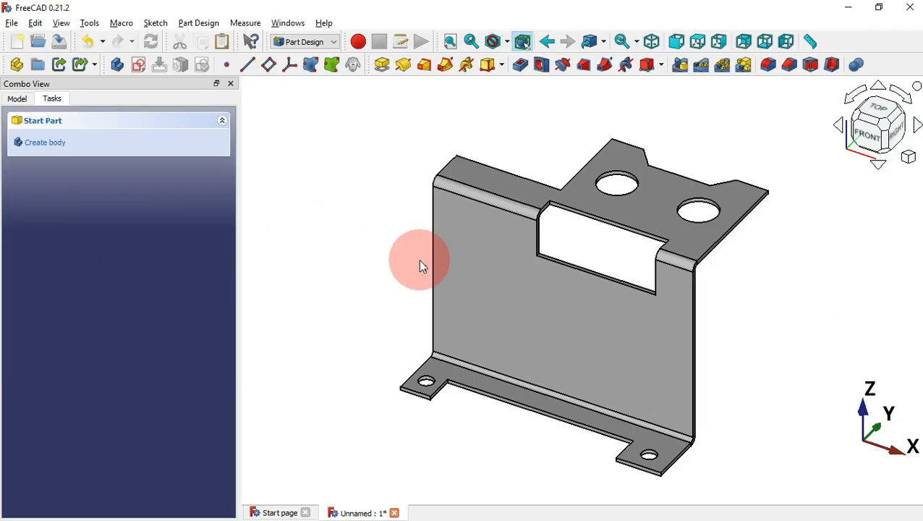
# Create a sketch on the front vertical face and draw a vertical slot near its left edge, radius about 4.4 mm, centres about 17.4 mm apart.
pyautogui.hotkey('alt', 'Tab')
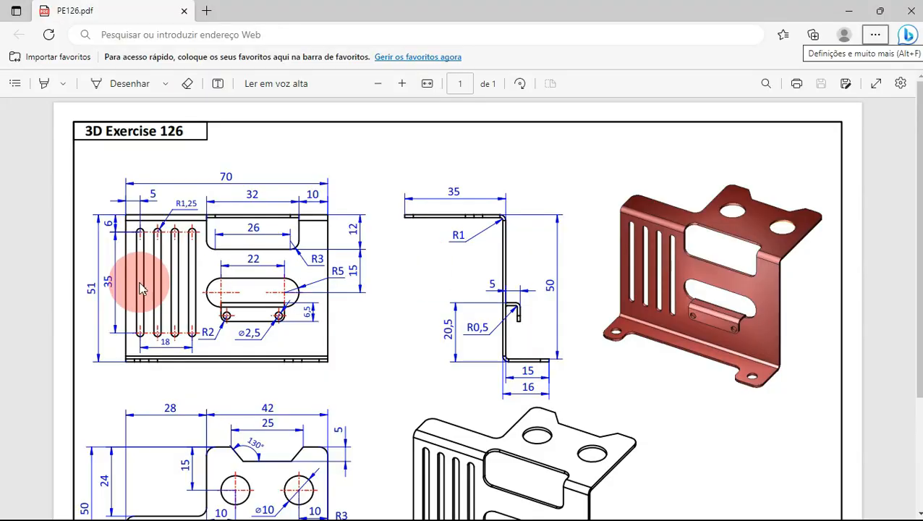
pyautogui.hotkey('alt', 'Tab')
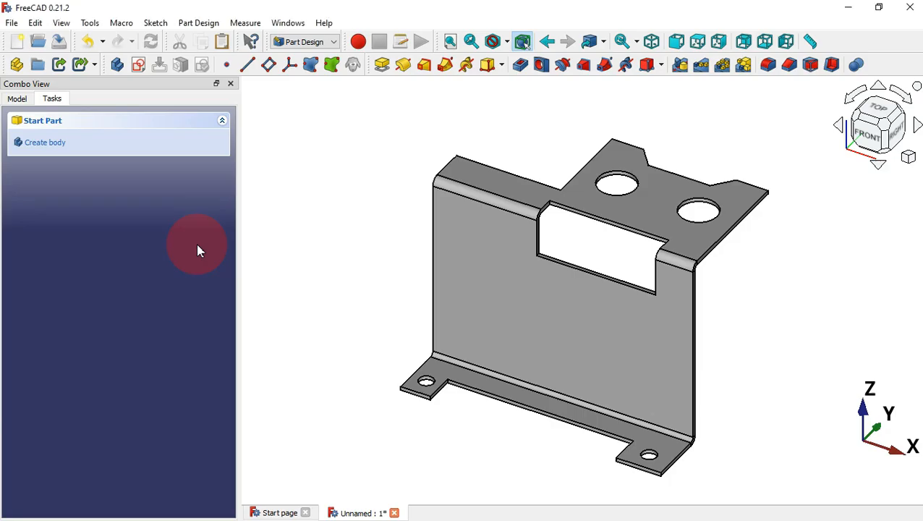
pyautogui.click(478, 270)
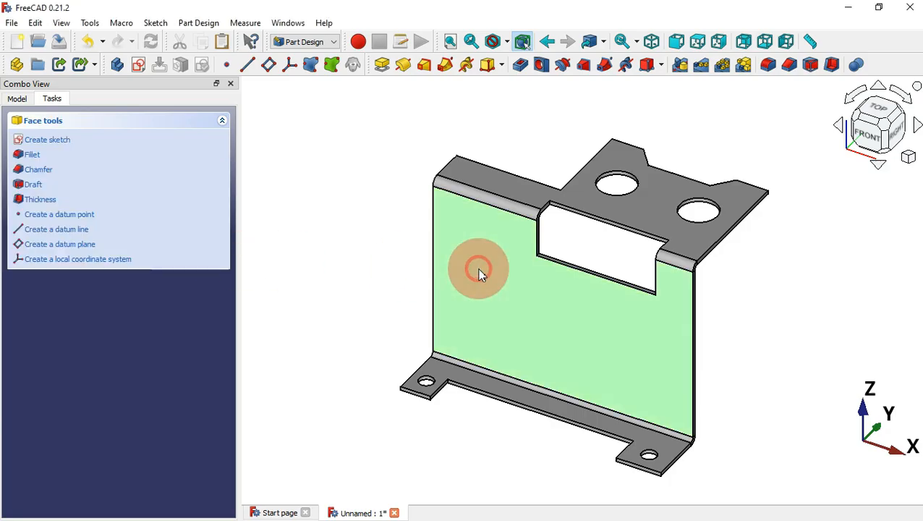
pyautogui.click(140, 66)
pyautogui.scroll(1, 547, 325)
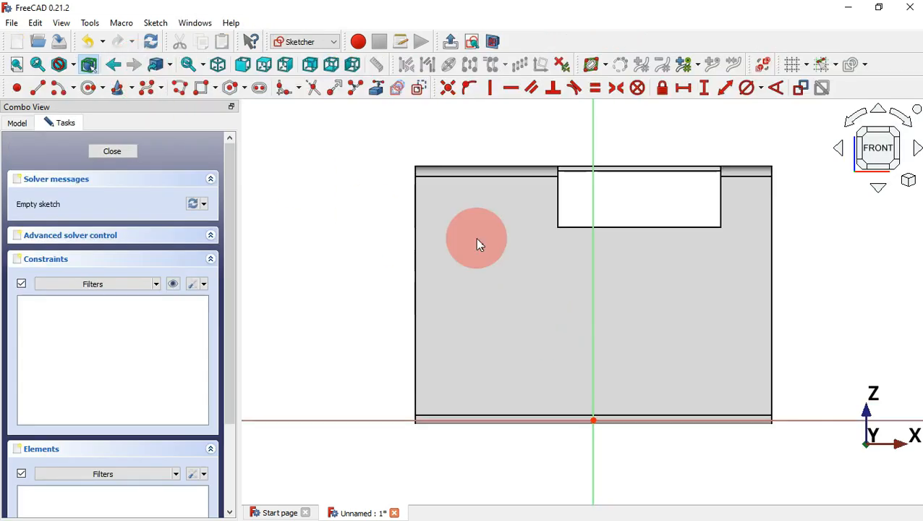
pyautogui.click(262, 92)
pyautogui.click(441, 211)
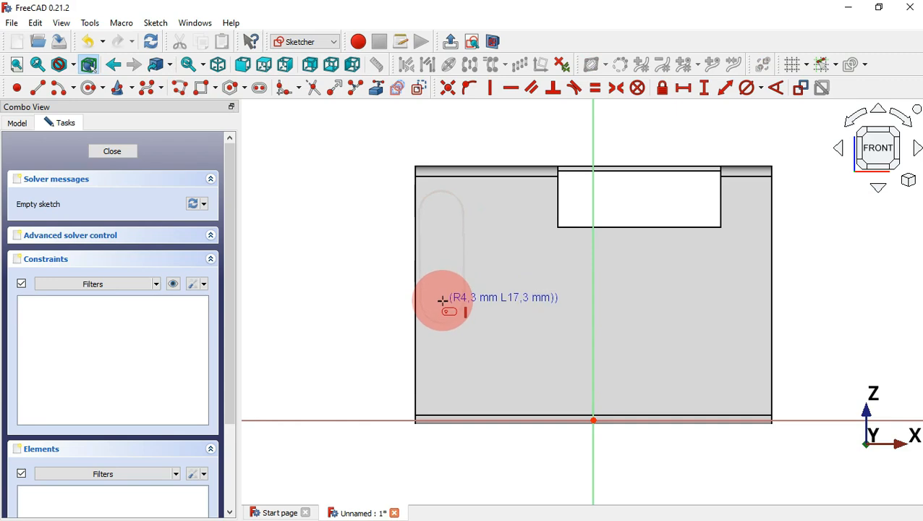
pyautogui.click(443, 301)
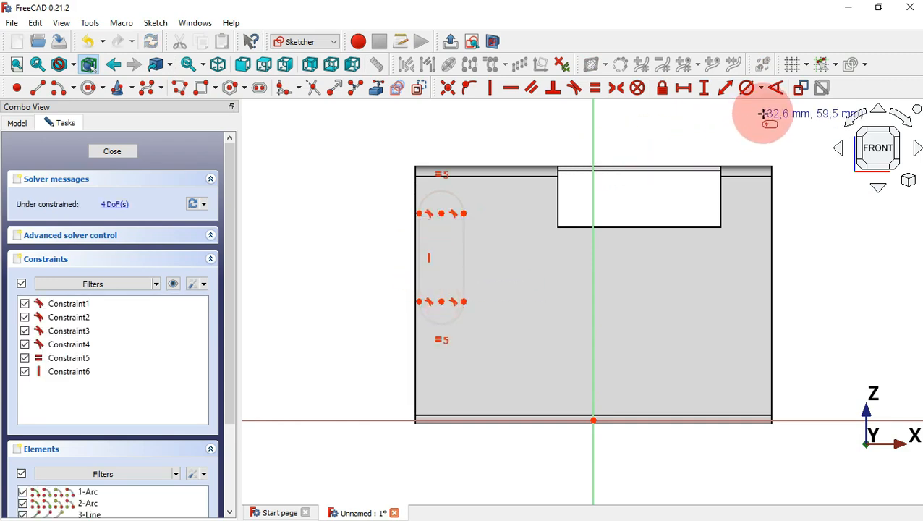
# Constrain the radius of the slot's upper arc to 1.25 mm, according to the PE126 drawing.
pyautogui.click(762, 90)
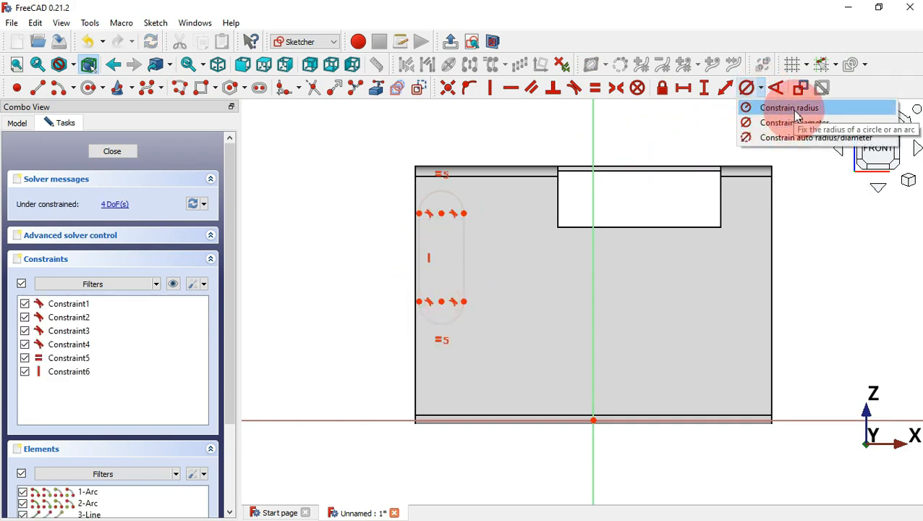
pyautogui.click(792, 109)
pyautogui.click(458, 200)
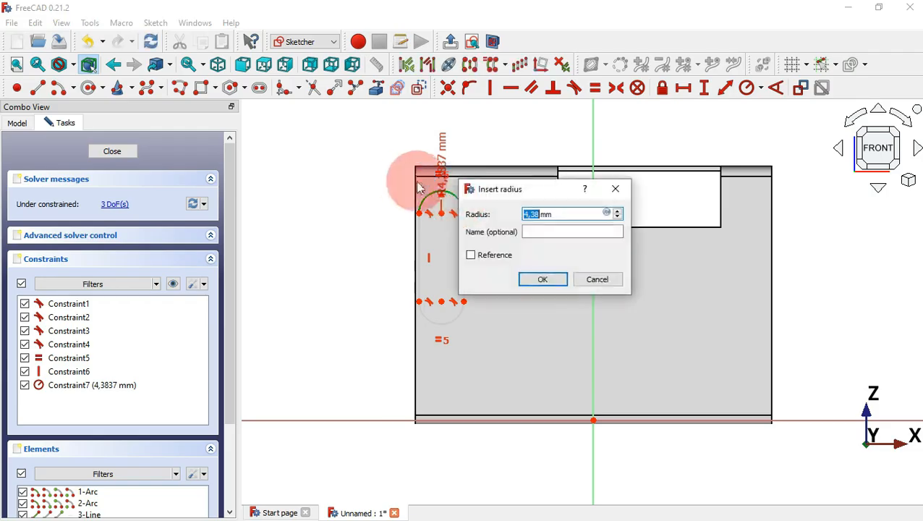
pyautogui.hotkey('alt', 'Tab')
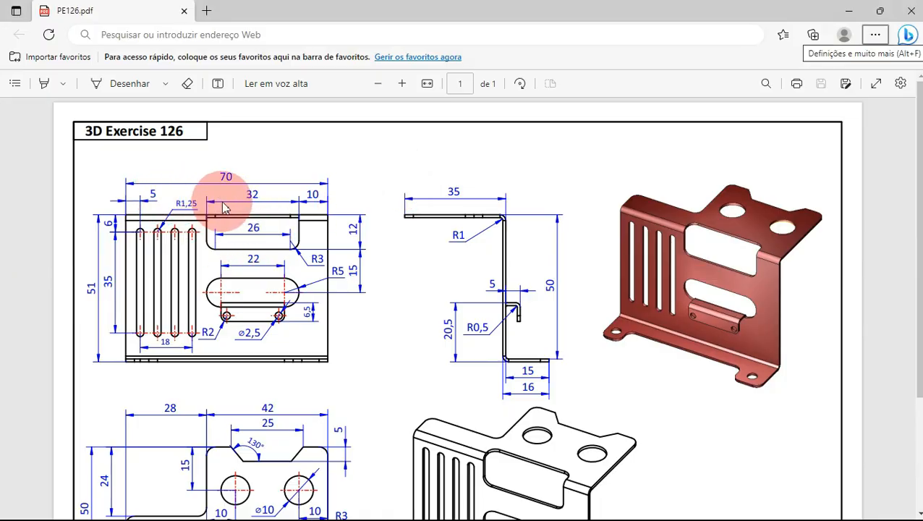
pyautogui.hotkey('alt', 'Tab')
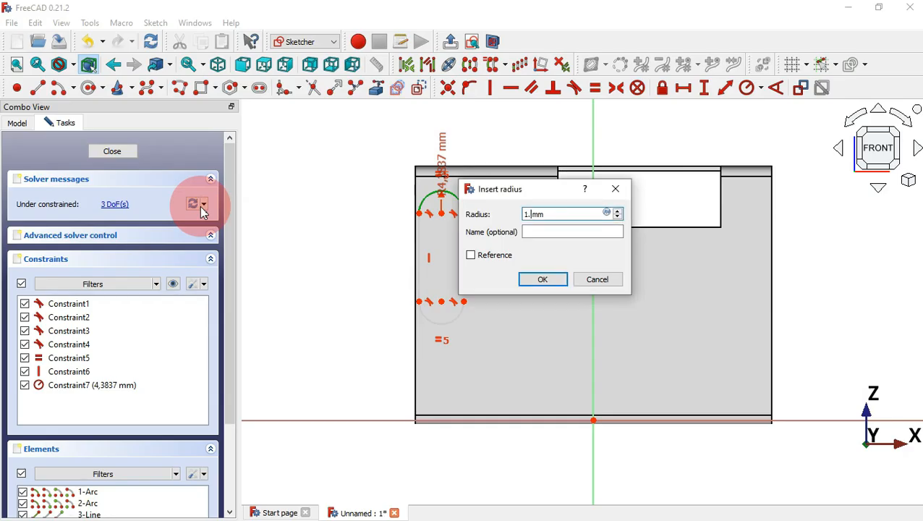
pyautogui.press('Return')
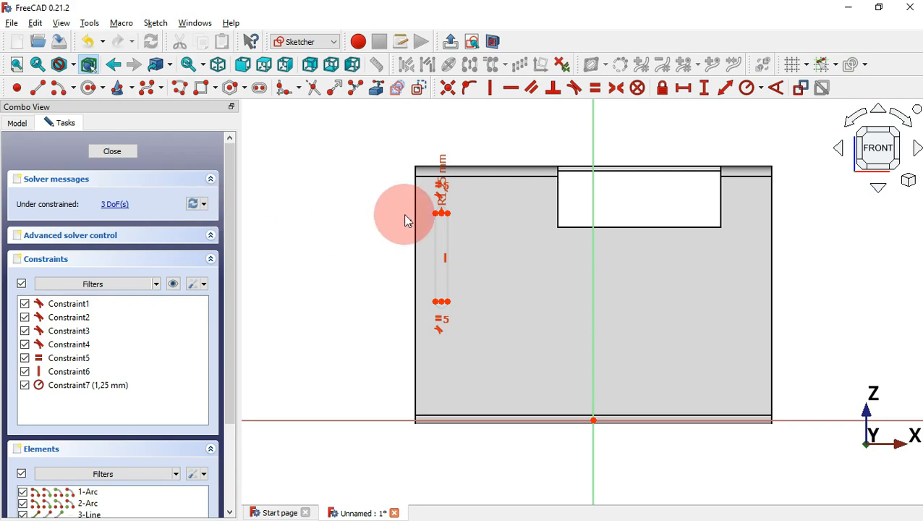
# Constrain the vertical length of the slot's straight side to 35 mm, according to the PE126 drawing.
pyautogui.scroll(1, 404, 217)
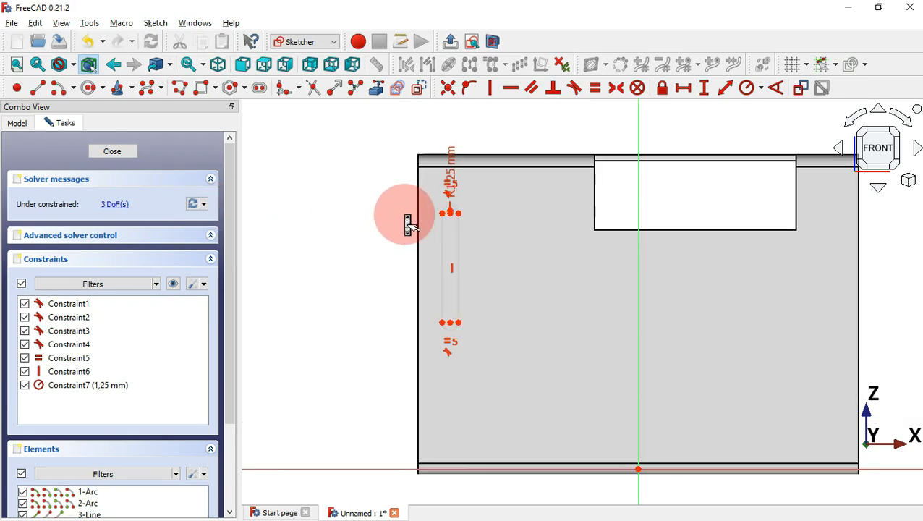
pyautogui.click(706, 91)
pyautogui.click(442, 264)
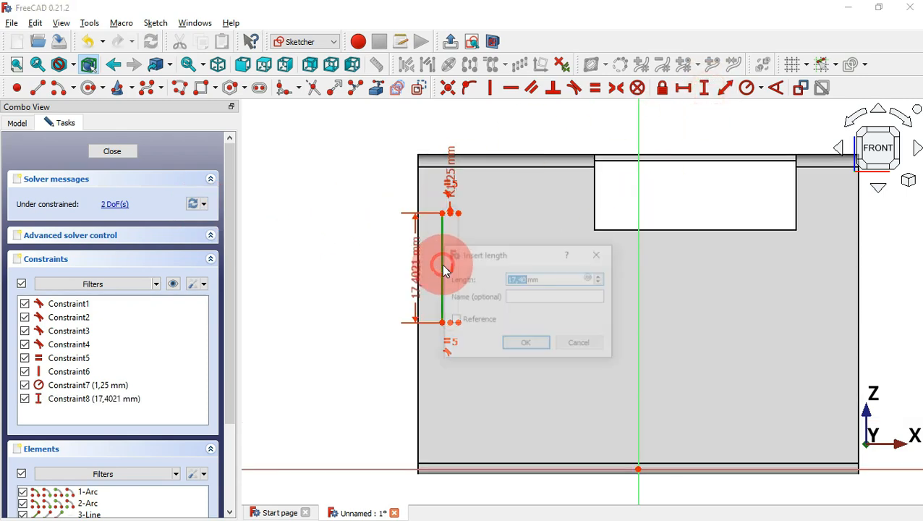
pyautogui.hotkey('alt', 'Tab')
pyautogui.hotkey('alt', 'Tab')
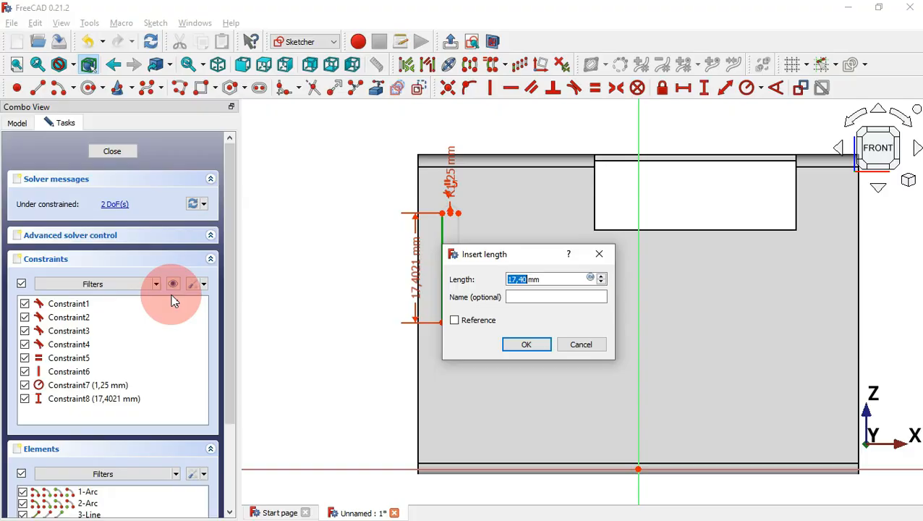
pyautogui.write('35')
pyautogui.press('Return')
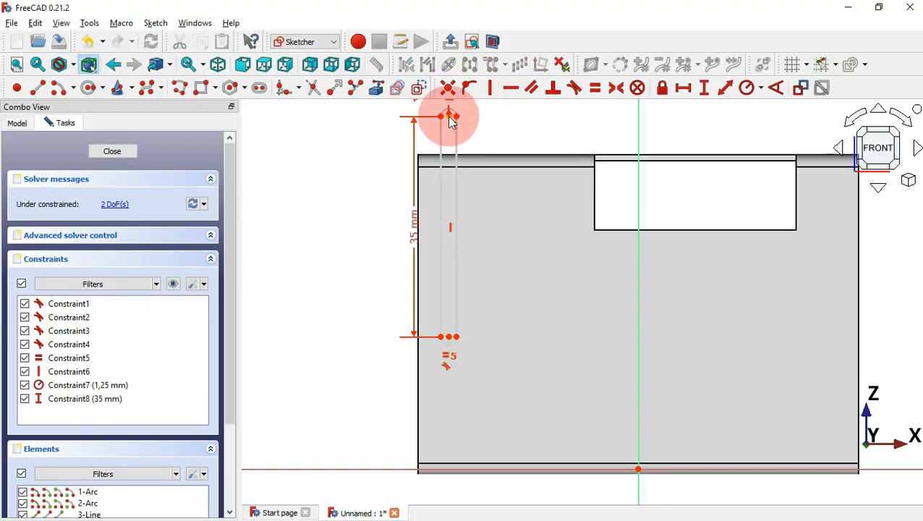
# Move the vertical slot down so it lies within the front face, and check its edge offsets in the PE126 drawing.
pyautogui.moveTo(450, 121); pyautogui.dragTo(450, 200)
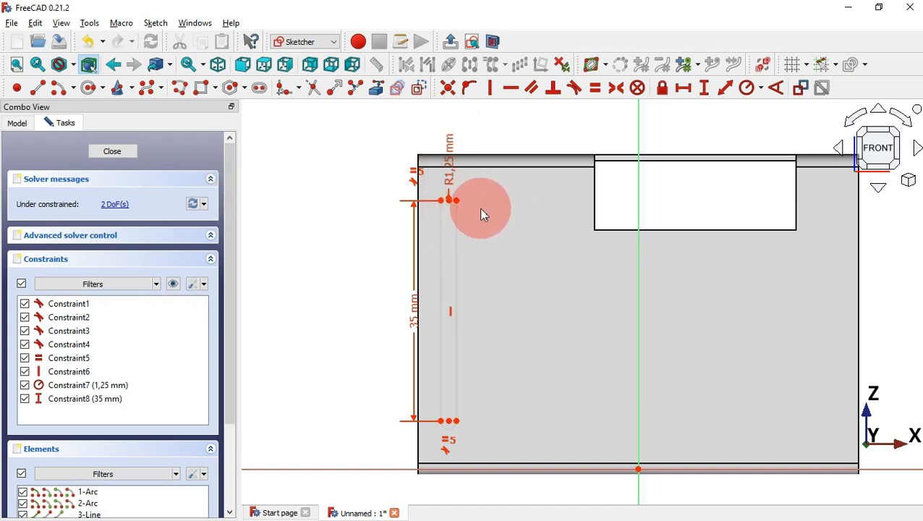
pyautogui.hotkey('alt', 'Tab')
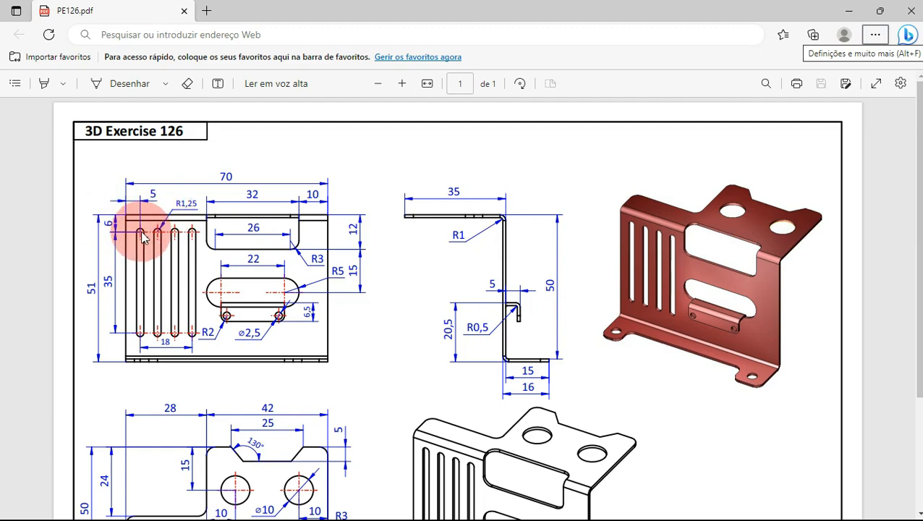
pyautogui.hotkey('alt', 'Tab')
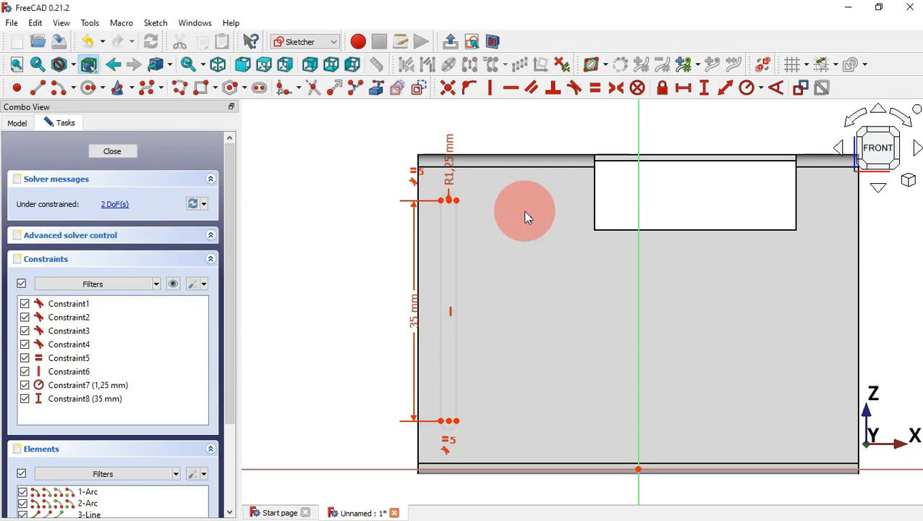
# Reference the front face's upper-left edge as external geometry and constrain the slot's upper arc centre 6 mm vertically below its top endpoint.
pyautogui.click(375, 88)
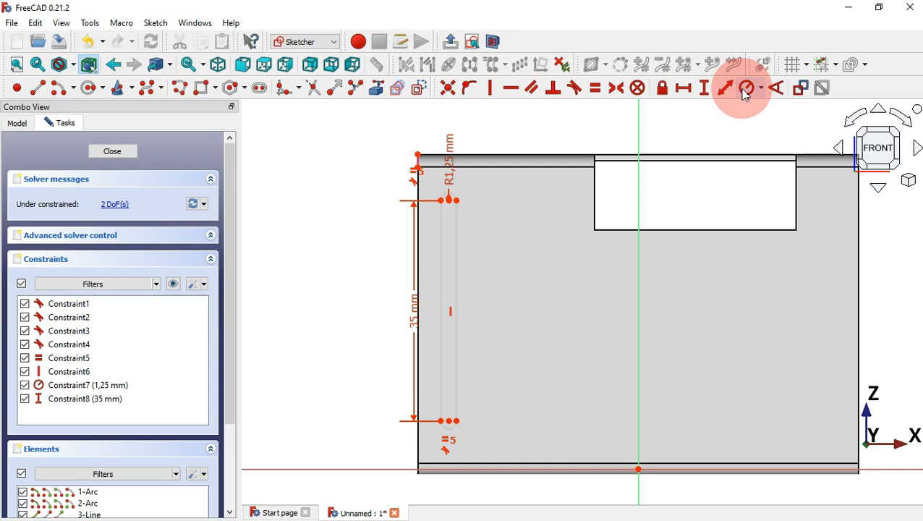
pyautogui.click(706, 88)
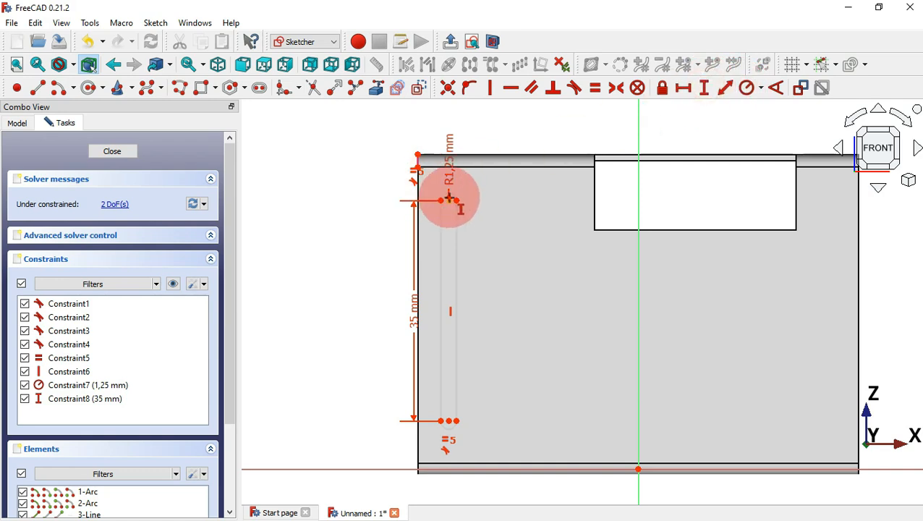
pyautogui.click(450, 199)
pyautogui.click(417, 154)
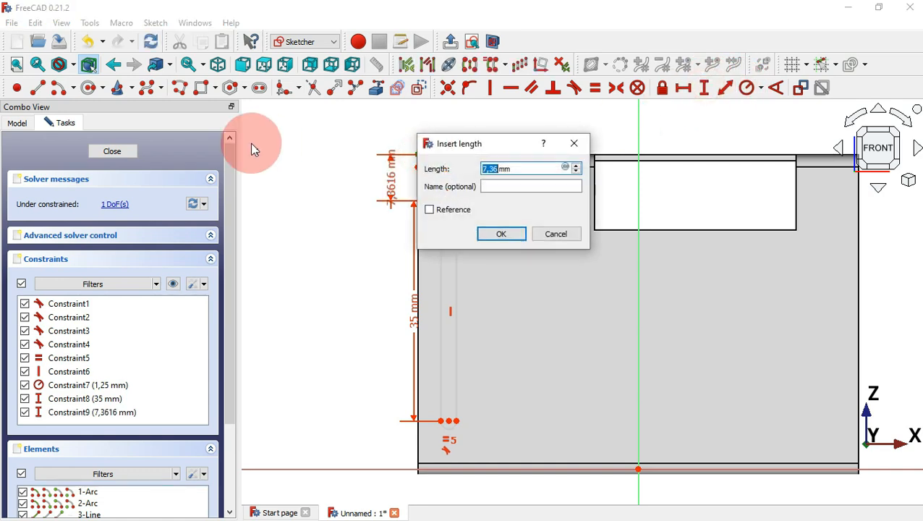
pyautogui.write('6')
pyautogui.press('Return')
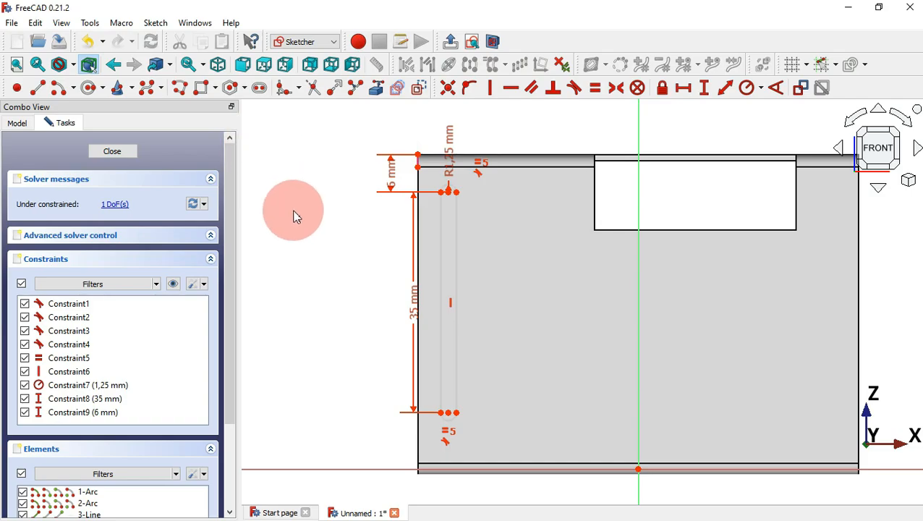
# Constrain the horizontal distance from the referenced corner to the slot's upper arc centre to 5 mm, according to the PE126 drawing.
pyautogui.hotkey('alt', 'Tab')
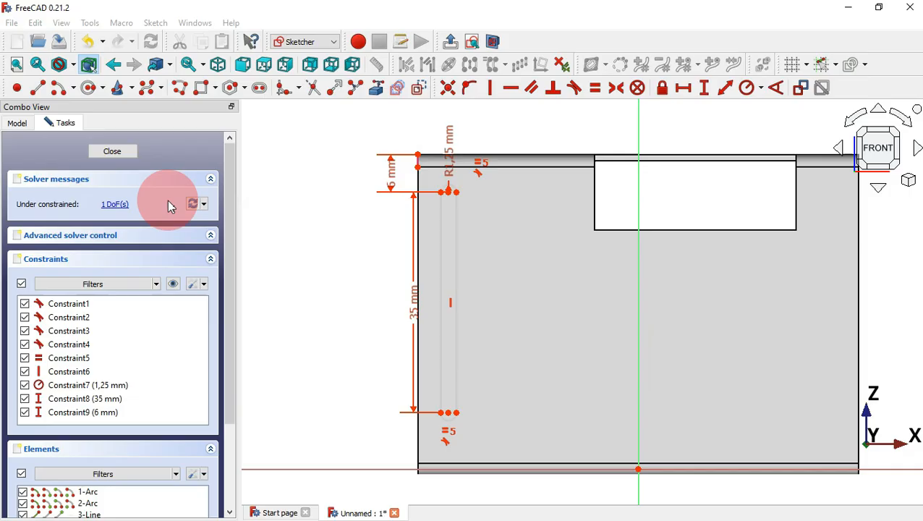
pyautogui.hotkey('alt', 'Tab')
pyautogui.click(683, 88)
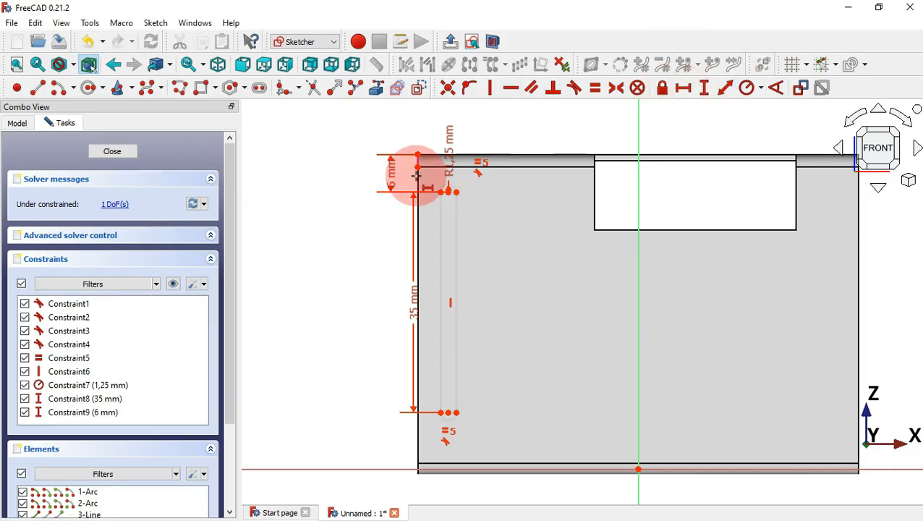
pyautogui.click(418, 154)
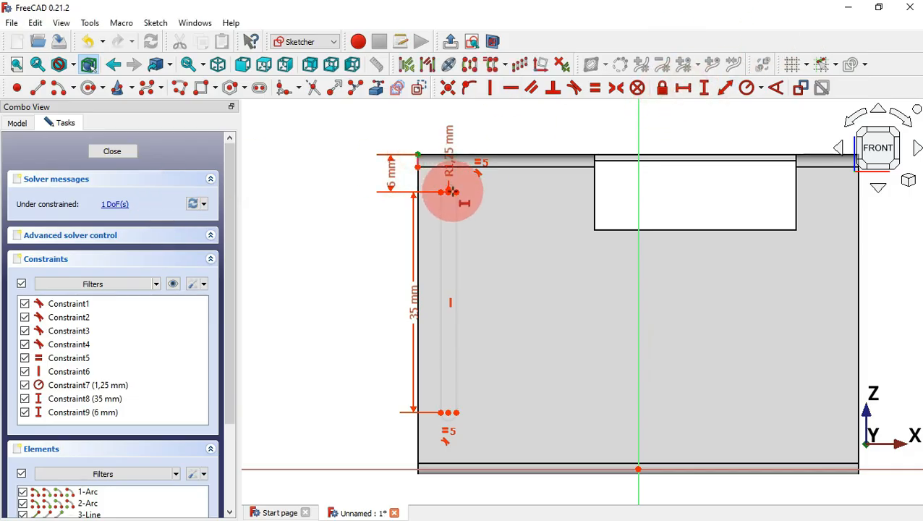
pyautogui.click(450, 191)
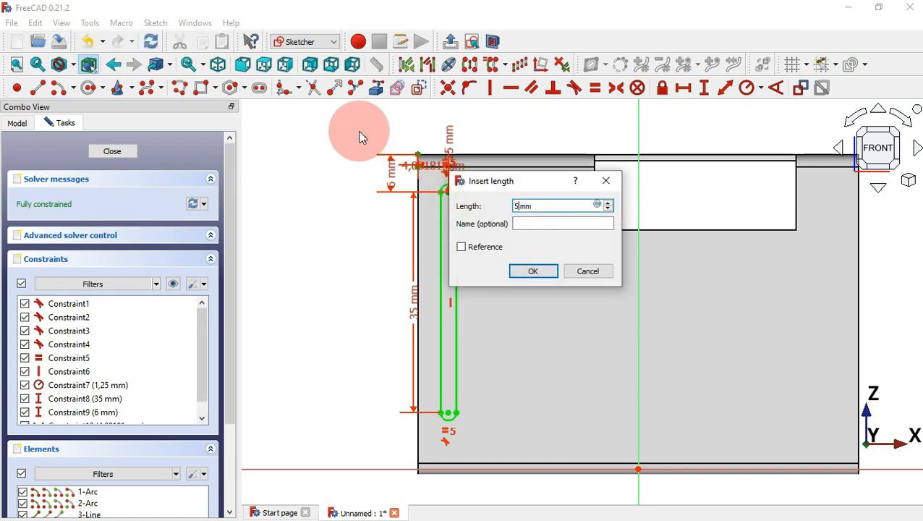
pyautogui.press('Return')
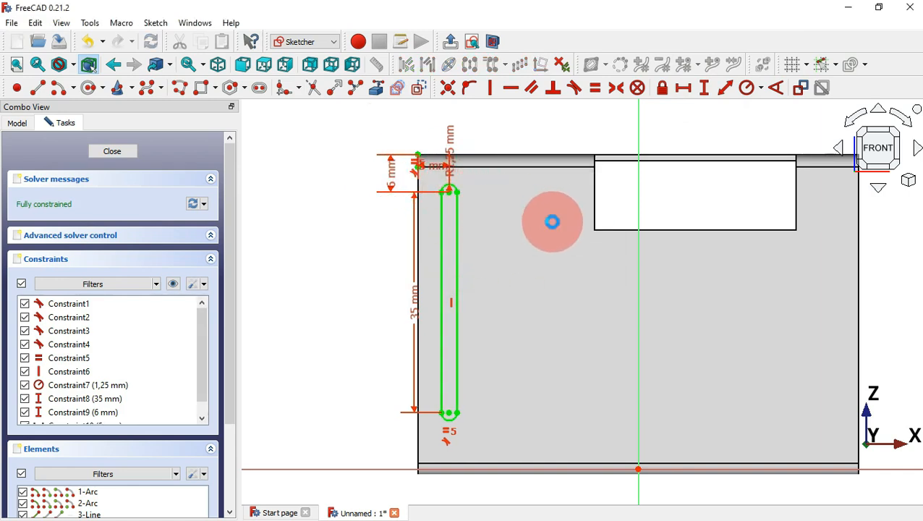
# Close the slot sketch and pocket it through the front wall.
pyautogui.press('Escape')
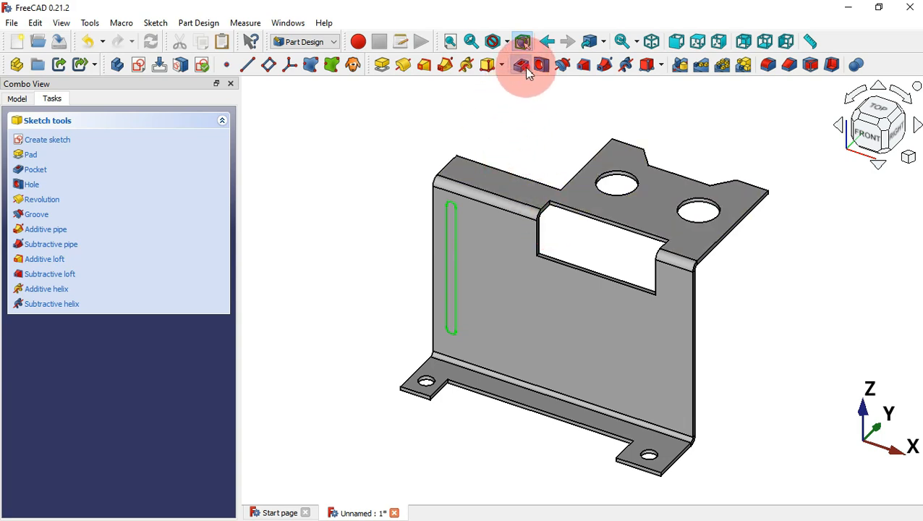
pyautogui.click(522, 66)
pyautogui.press('Return')
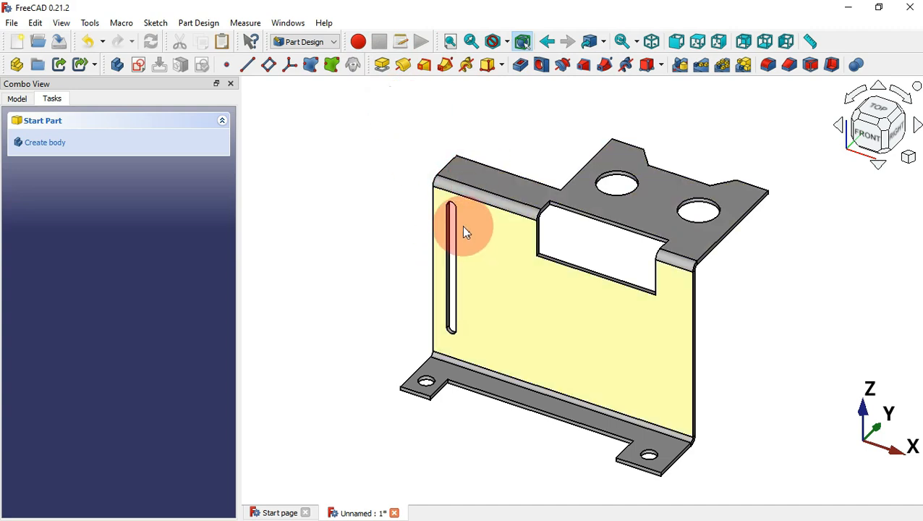
# Repeat the slot pocket as a linear pattern along the horizontal sketch axis, with 18 mm length and 4 occurrences, according to the PE126 drawing.
pyautogui.click(19, 101)
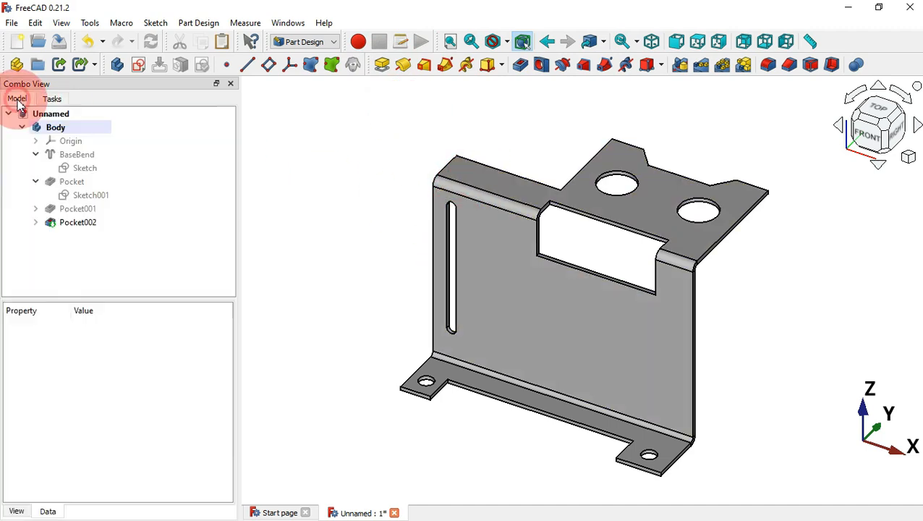
pyautogui.click(74, 223)
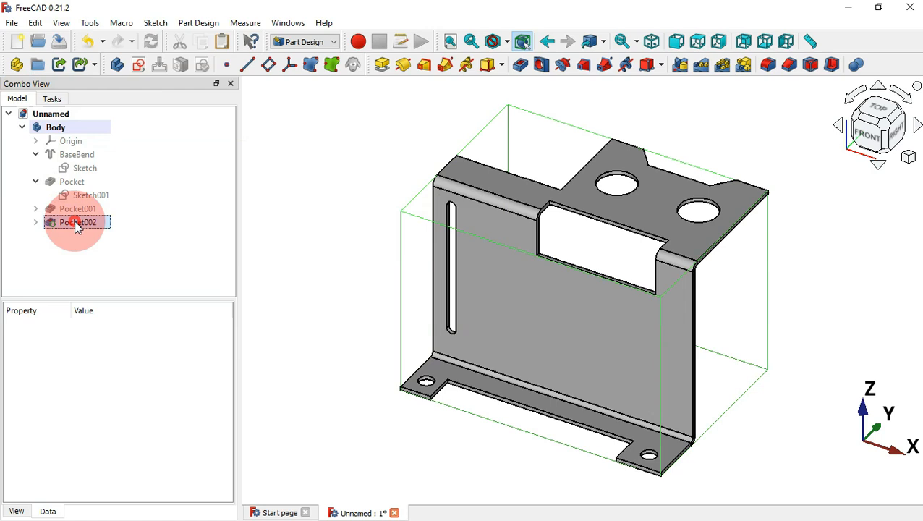
pyautogui.click(699, 71)
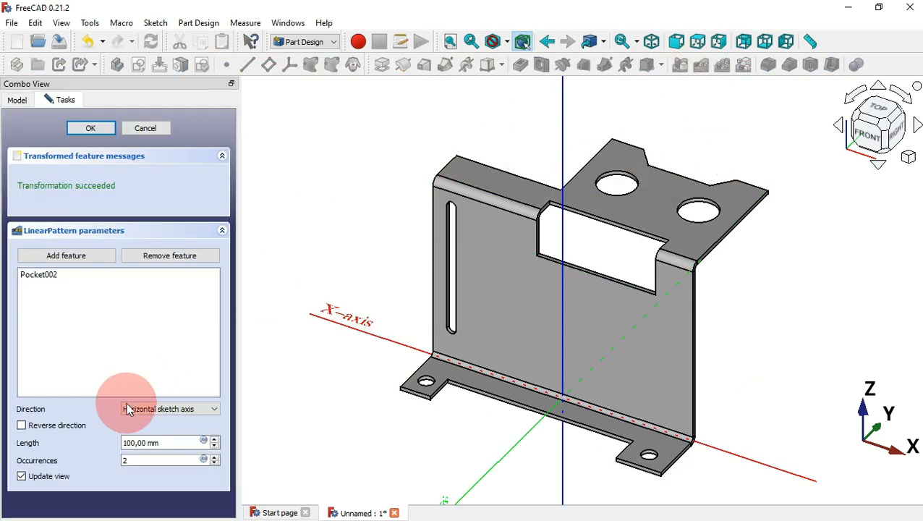
pyautogui.click(200, 441)
pyautogui.hotkey('alt', 'Tab')
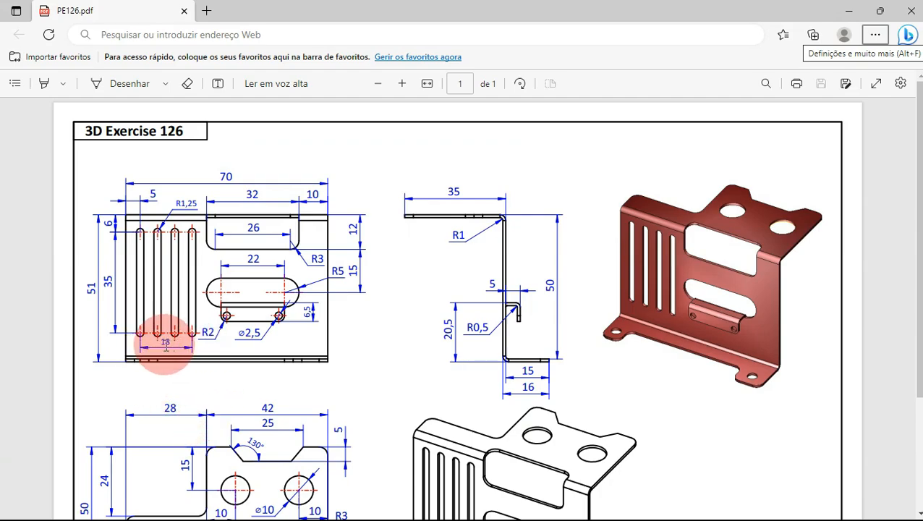
pyautogui.hotkey('alt', 'Tab')
pyautogui.write('18')
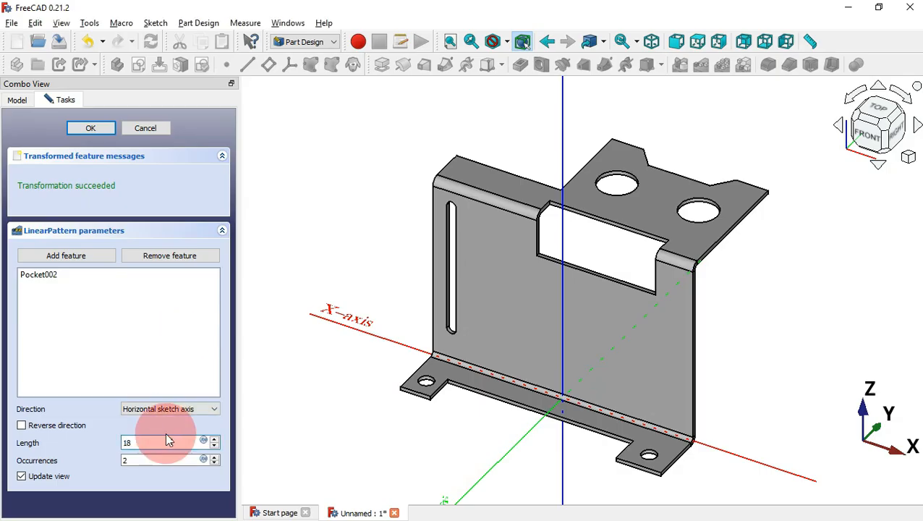
pyautogui.click(162, 457)
pyautogui.write('4')
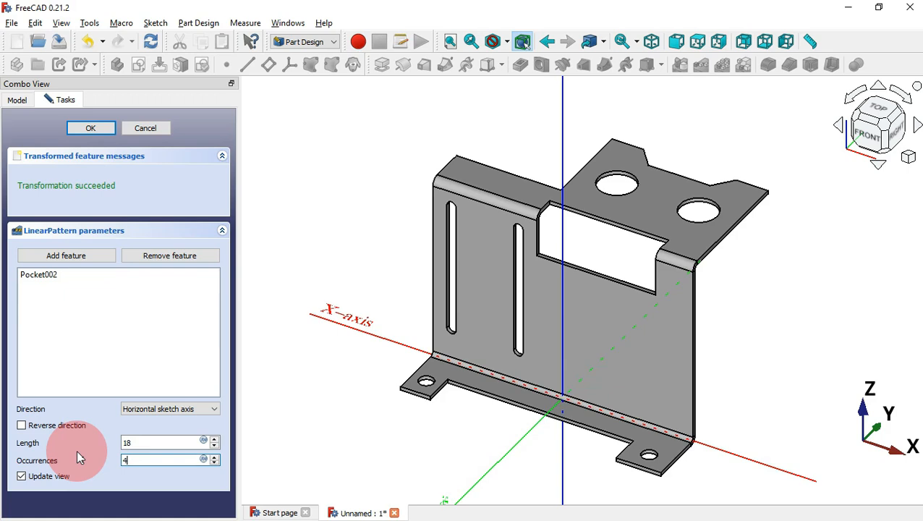
pyautogui.click(357, 220)
pyautogui.click(92, 129)
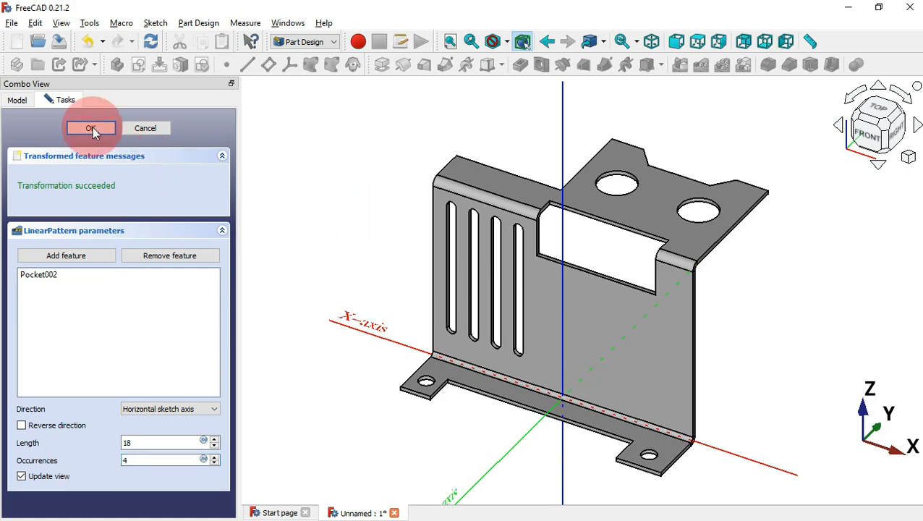
pyautogui.click(369, 273)
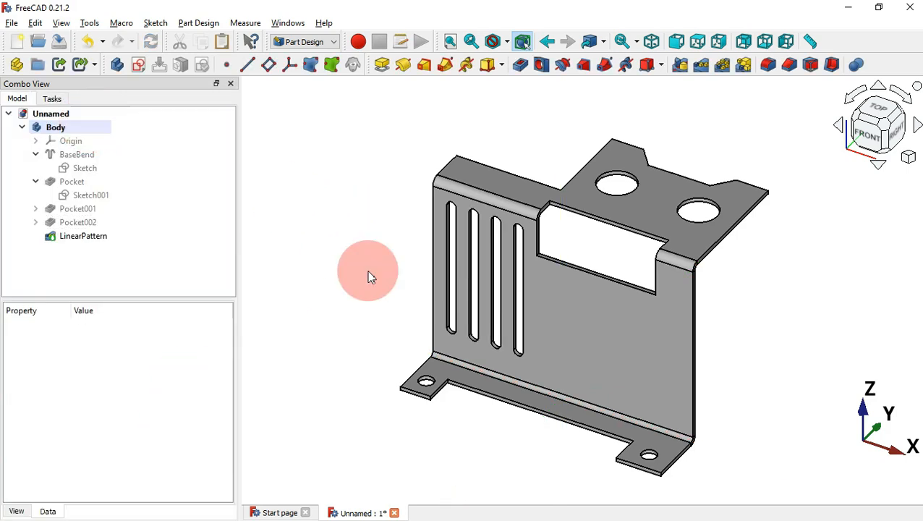
# Create a sketch on the front face and draw a horizontal slot below the rectangular cut-out, centres about 21.4 mm apart.
pyautogui.click(606, 346)
pyautogui.hotkey('alt', 'Tab')
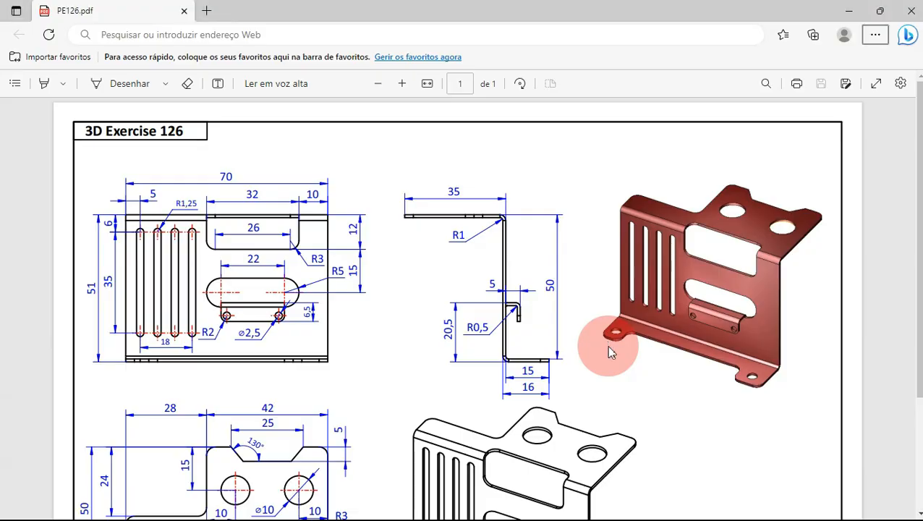
pyautogui.hotkey('alt', 'Tab')
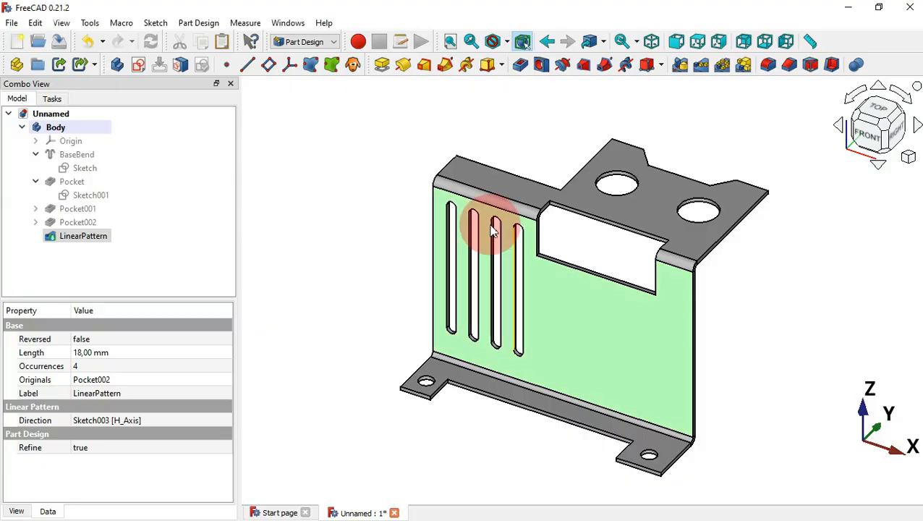
pyautogui.click(140, 65)
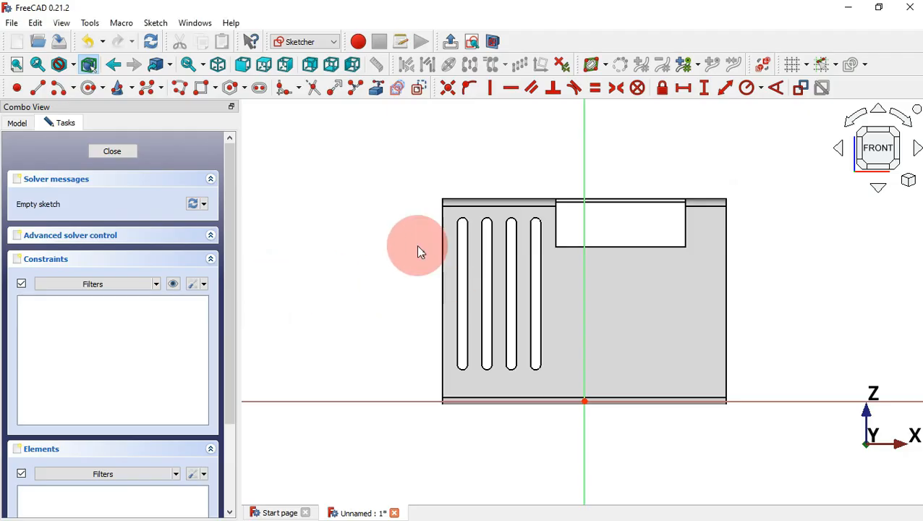
pyautogui.hotkey('alt', 'Tab')
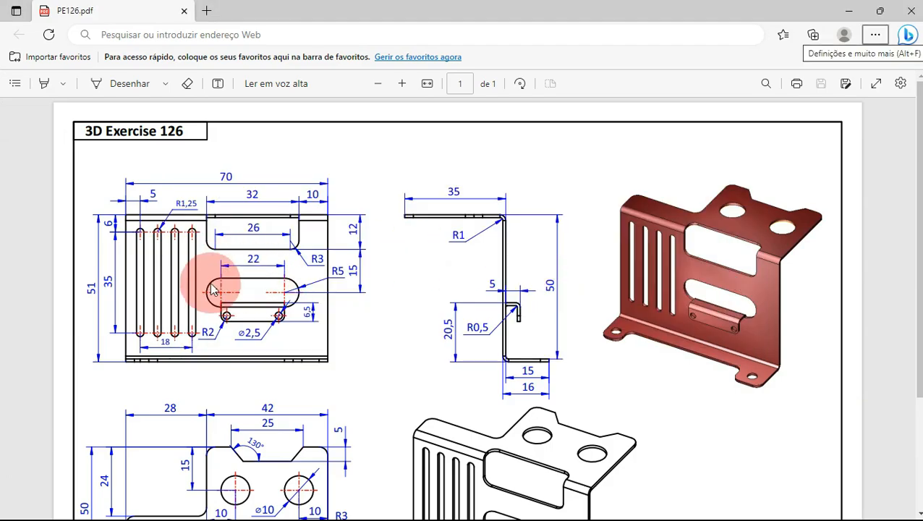
pyautogui.hotkey('alt', 'Tab')
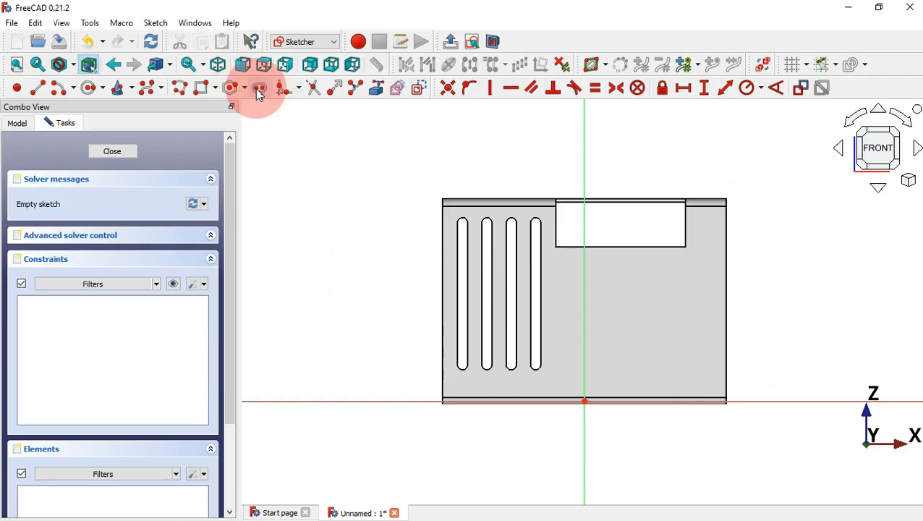
pyautogui.click(258, 90)
pyautogui.scroll(2, 663, 284)
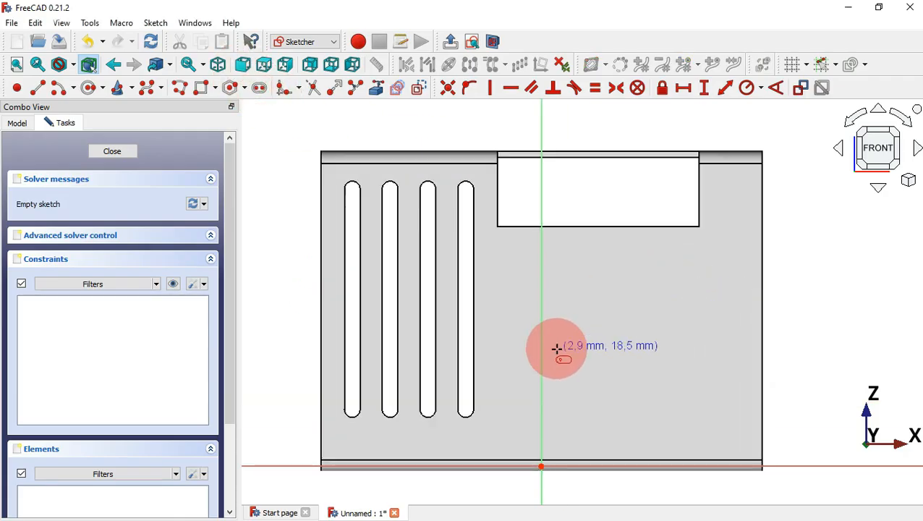
pyautogui.click(525, 334)
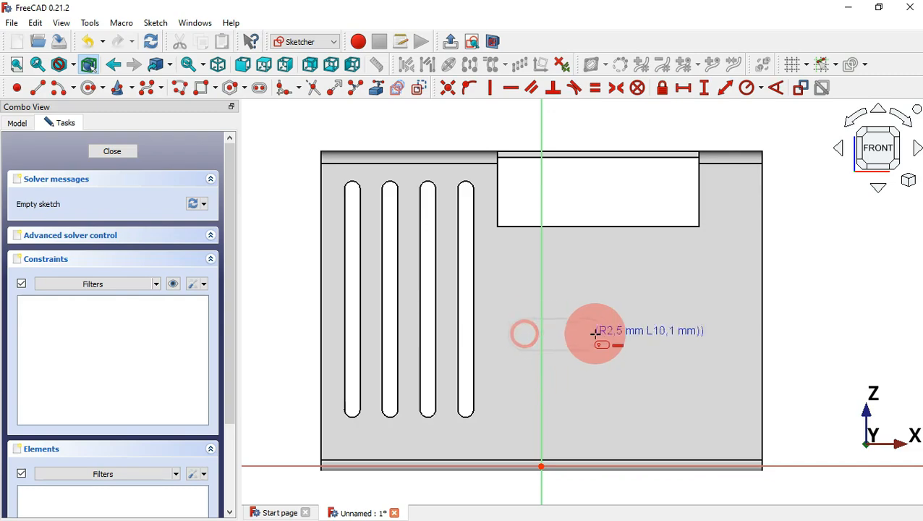
pyautogui.click(659, 335)
# Constrain the length of the horizontal slot's upper straight side to 22 mm, according to the PE126 drawing.
pyautogui.hotkey('alt', 'Tab')
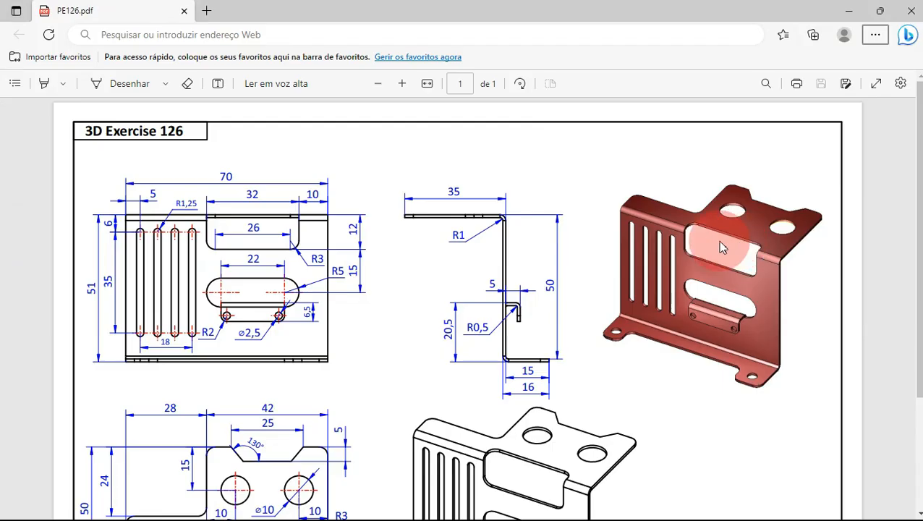
pyautogui.keyDown('ctrl'); pyautogui.scroll(2, 208, 277); pyautogui.keyUp('ctrl')
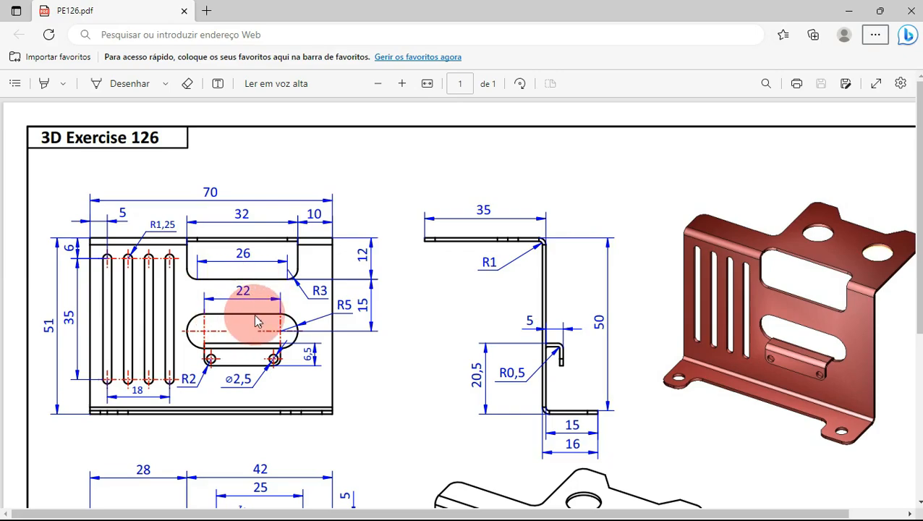
pyautogui.hotkey('alt', 'Tab')
pyautogui.click(725, 88)
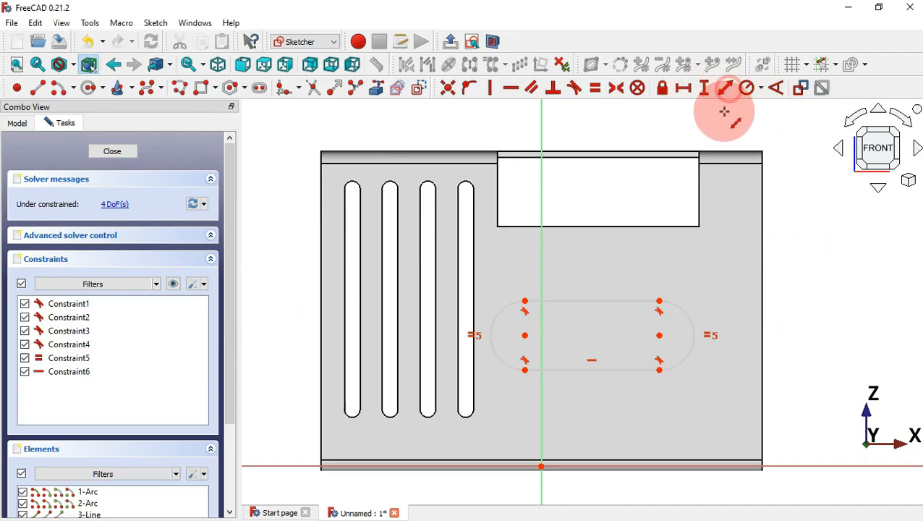
pyautogui.click(612, 300)
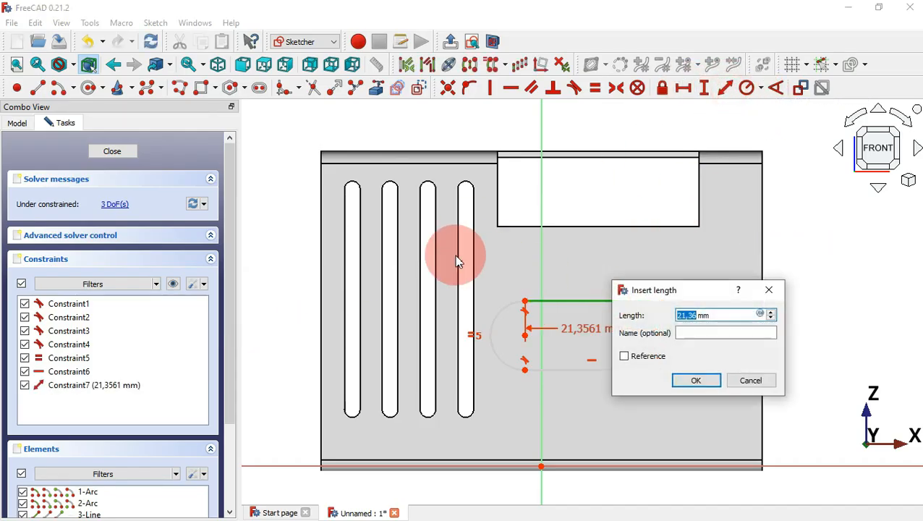
pyautogui.write('22')
pyautogui.press('Return')
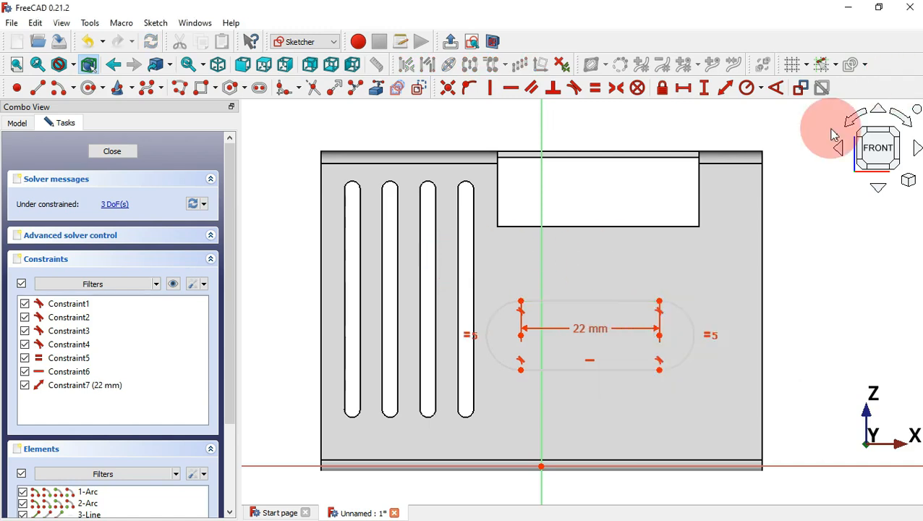
# Constrain the horizontal slot's end arc radius to 5 mm, according to the PE126 drawing.
pyautogui.click(747, 89)
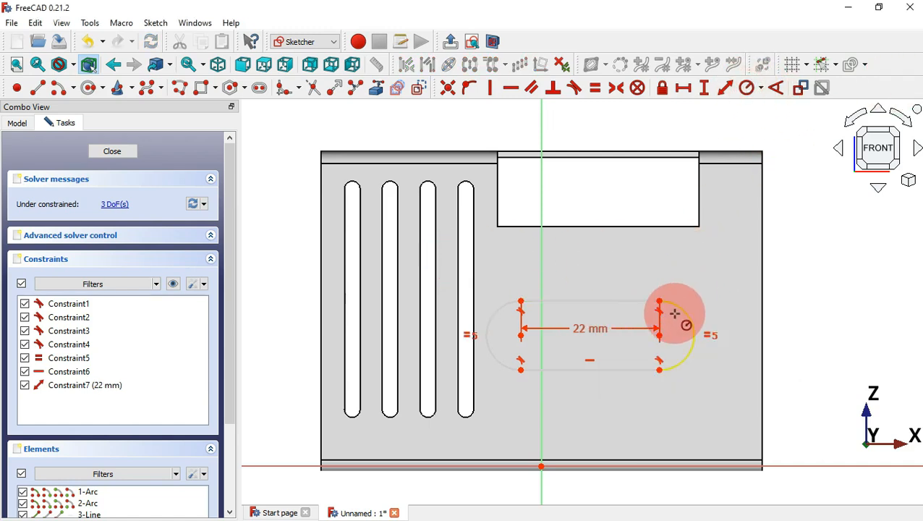
pyautogui.click(686, 313)
pyautogui.hotkey('alt', 'Tab')
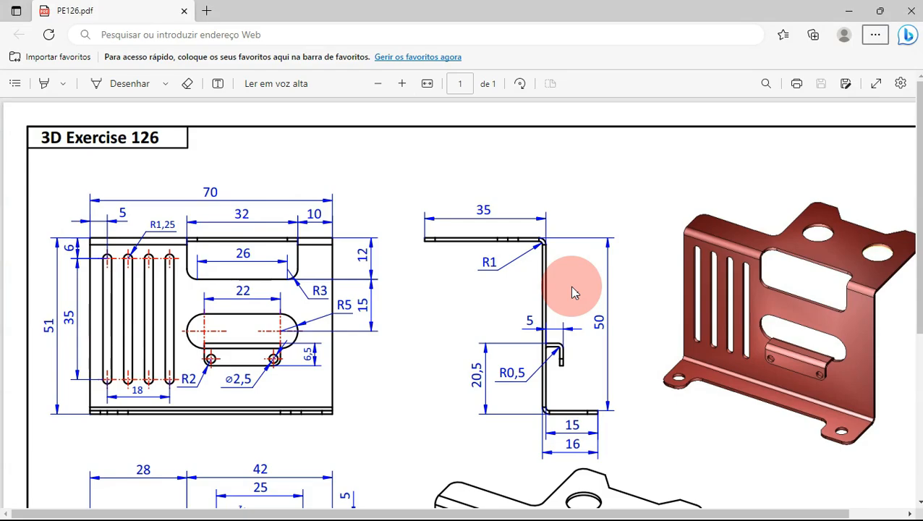
pyautogui.hotkey('alt', 'Tab')
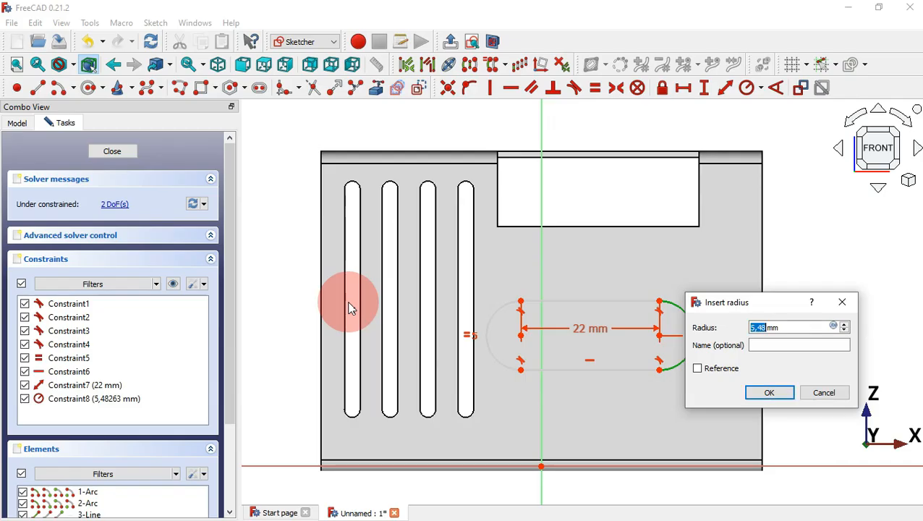
pyautogui.write('5')
pyautogui.press('Return')
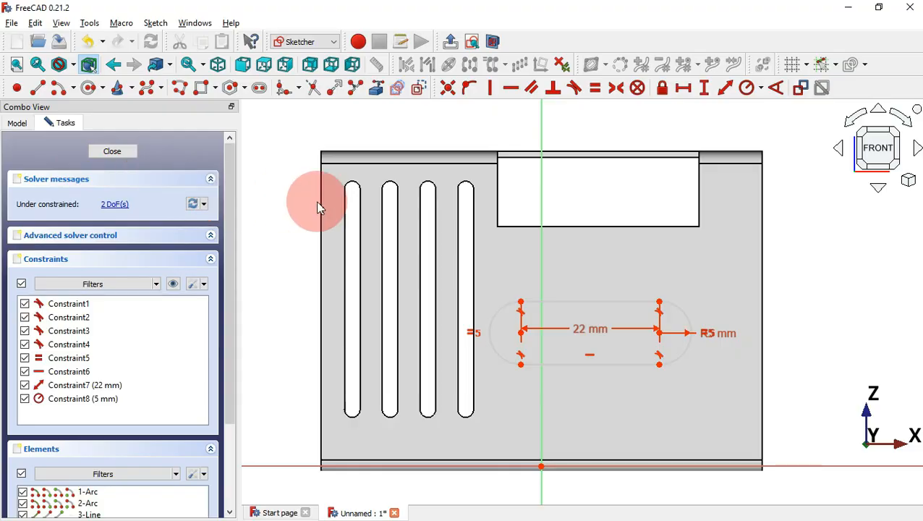
# Reference the rectangular cut-out's lower edge as external geometry and set the slot centre's vertical distance to it to 15 mm, per the PE126 drawing.
pyautogui.hotkey('alt', 'Tab')
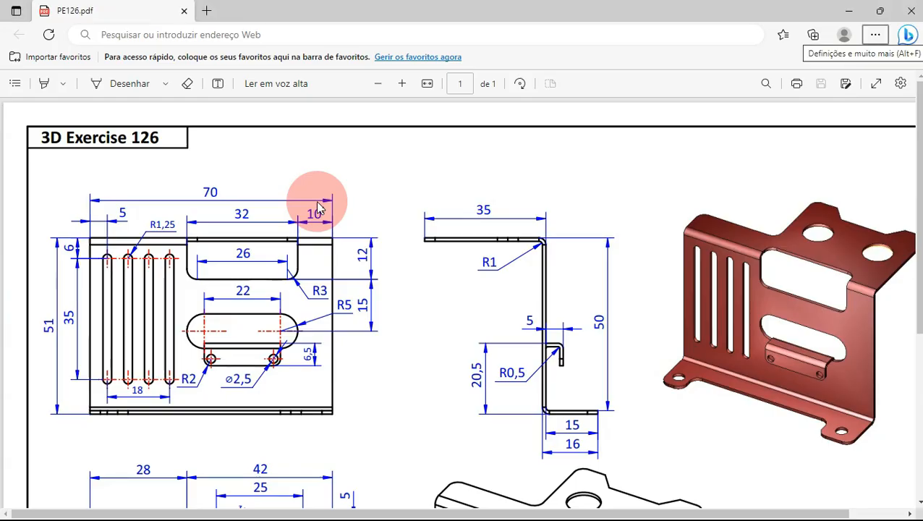
pyautogui.hotkey('alt', 'Tab')
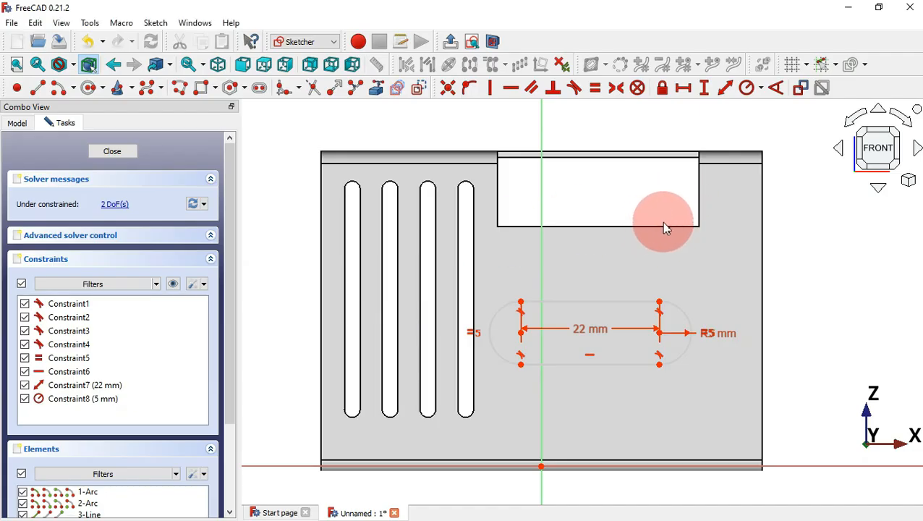
pyautogui.click(379, 91)
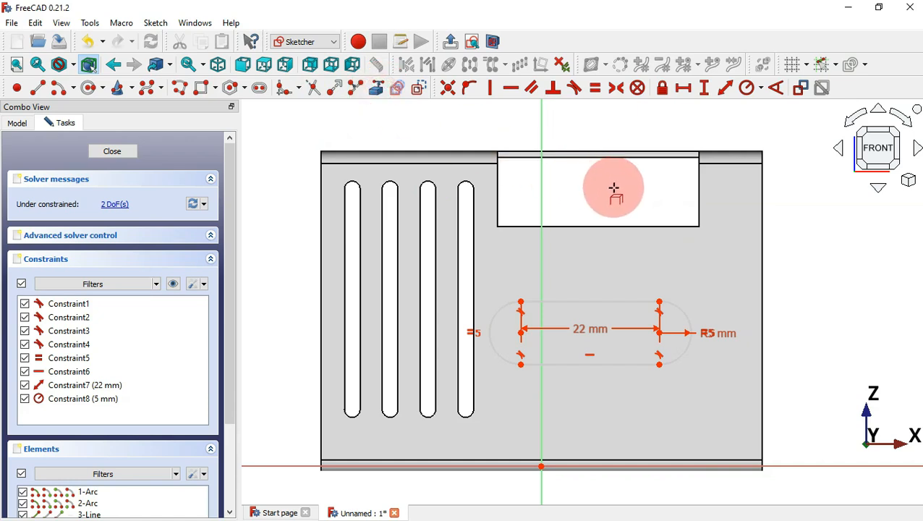
pyautogui.click(636, 226)
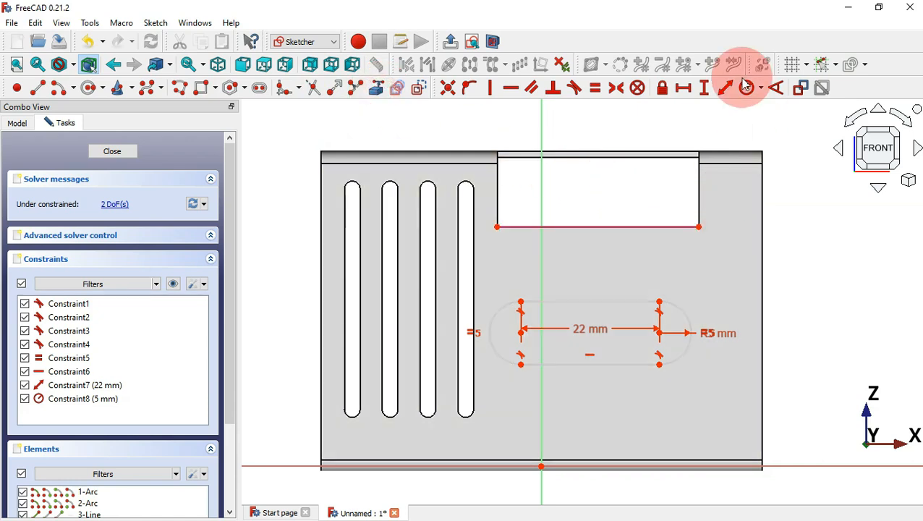
pyautogui.click(705, 87)
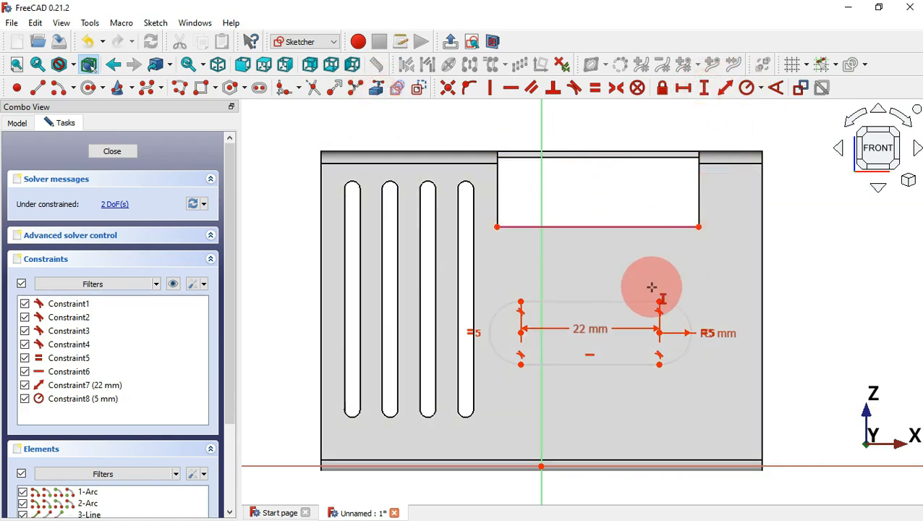
pyautogui.click(658, 331)
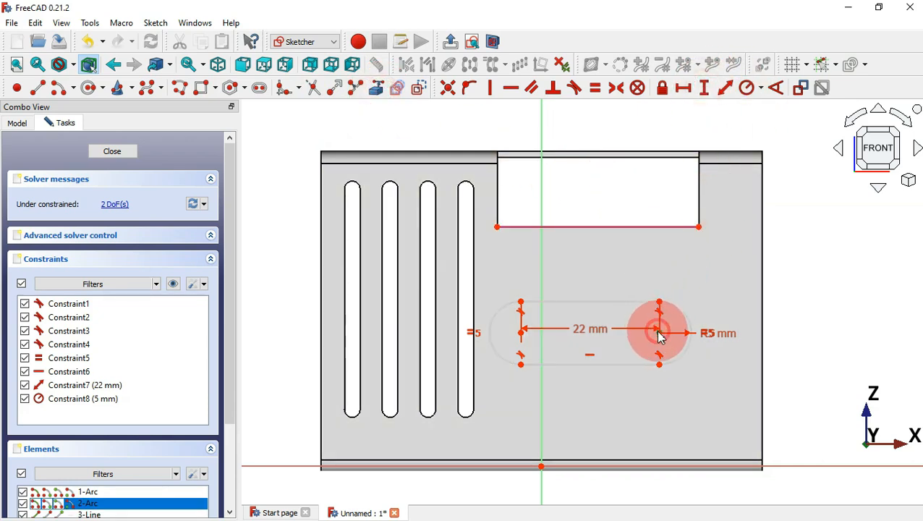
pyautogui.click(698, 226)
pyautogui.hotkey('alt', 'Tab')
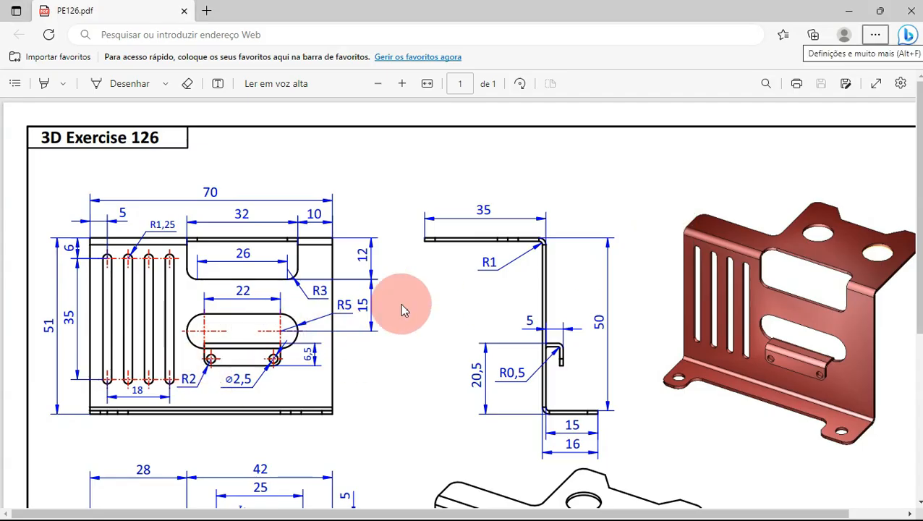
pyautogui.hotkey('alt', 'Tab')
pyautogui.write('15mm')
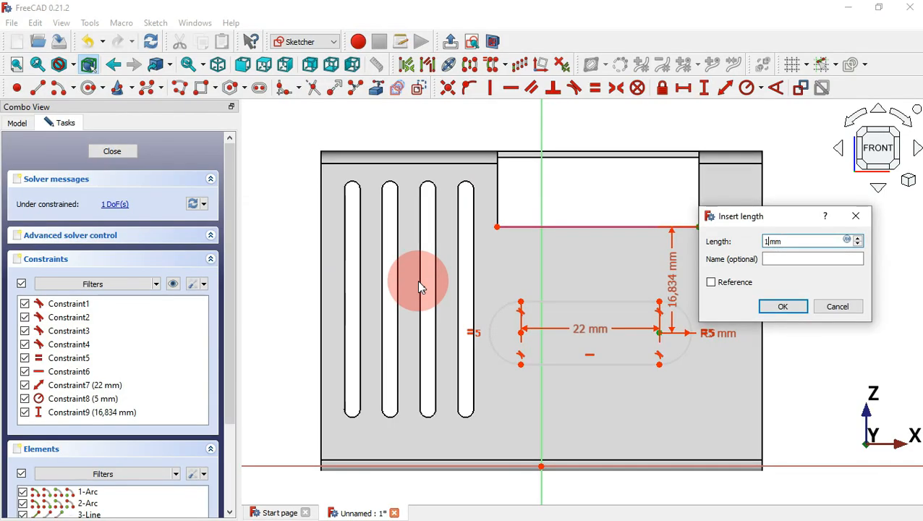
pyautogui.press('Return')
# Reference the rectangular cut-out's right edge as external geometry and make the slot's right arc tangent to it.
pyautogui.click(376, 87)
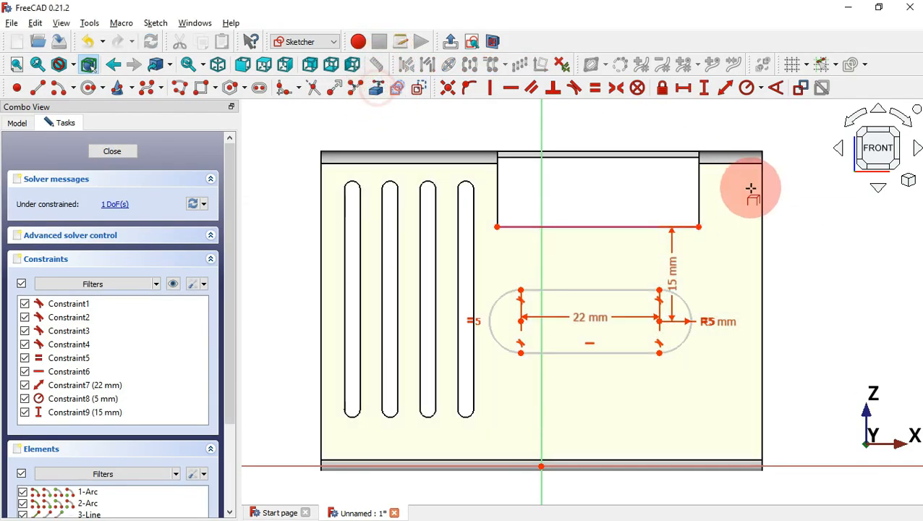
pyautogui.click(699, 193)
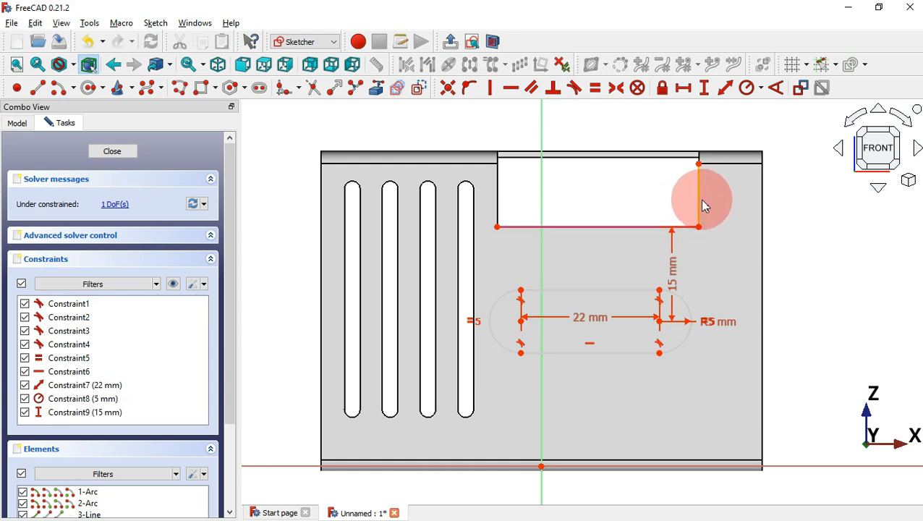
pyautogui.click(699, 206)
pyautogui.click(690, 317)
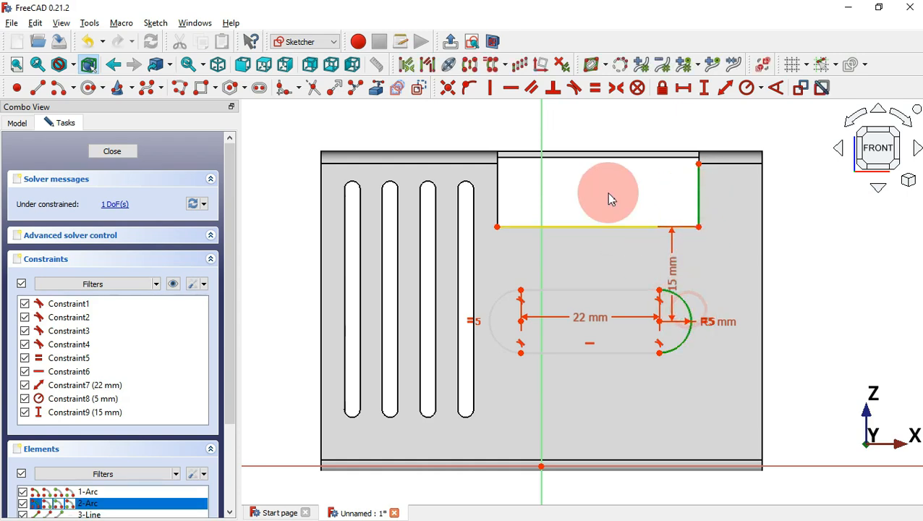
pyautogui.click(574, 87)
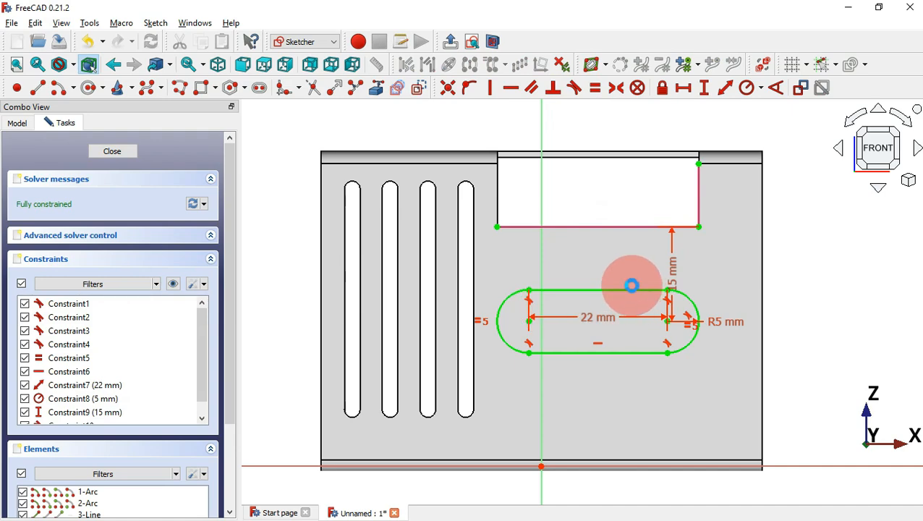
# Close the horizontal slot sketch and pocket it 5 mm deep through the front wall.
pyautogui.press('Escape')
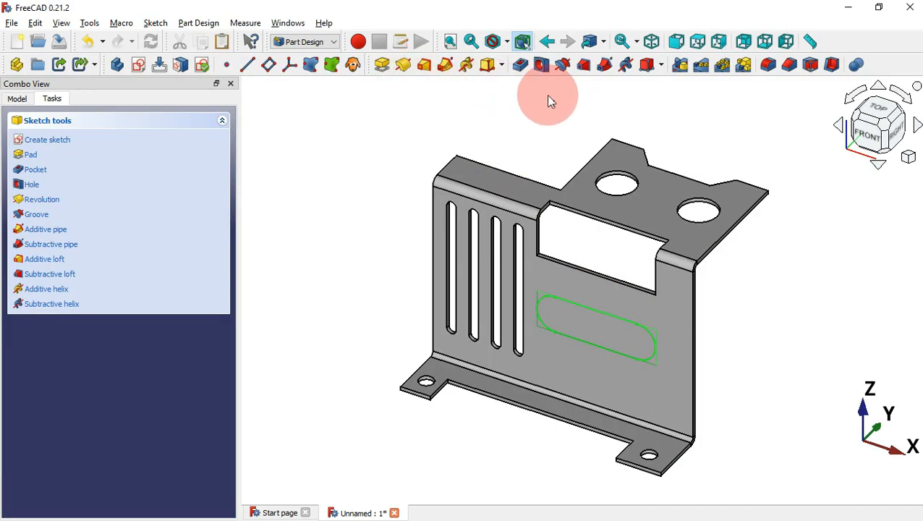
pyautogui.click(524, 73)
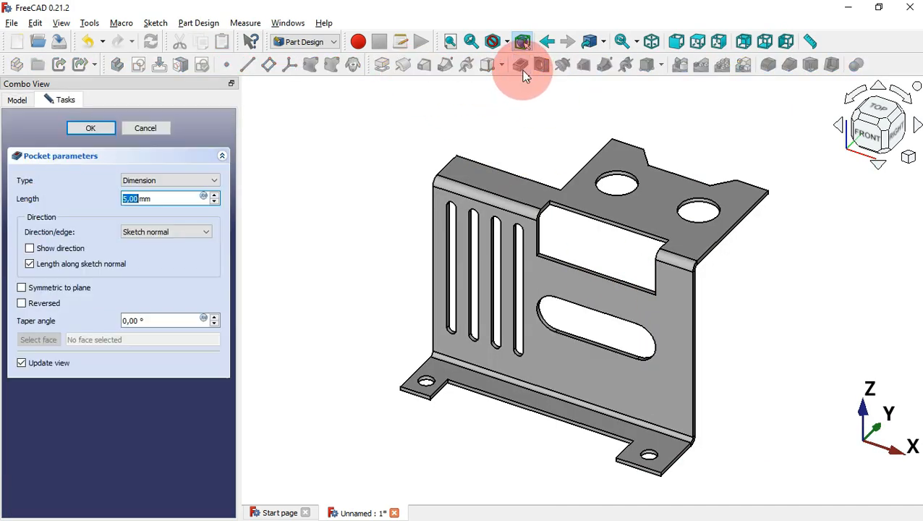
pyautogui.click(92, 128)
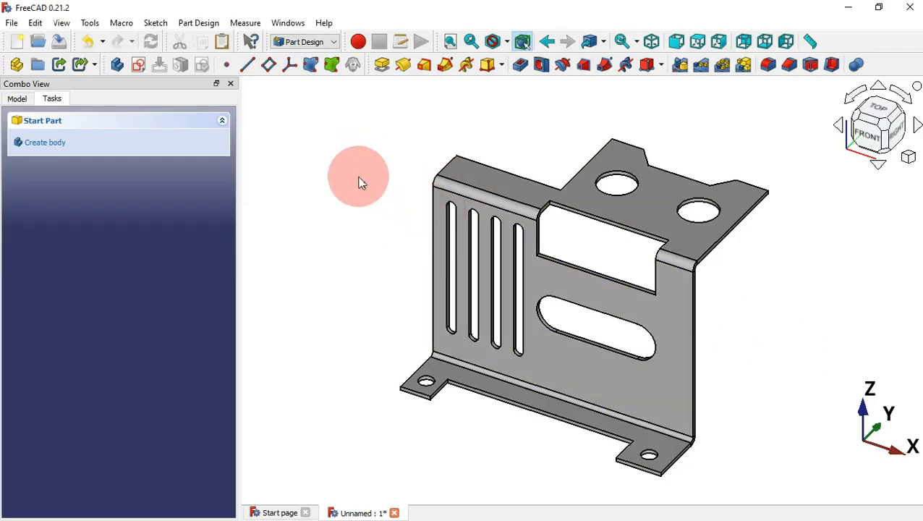
# Switch to the Sheet Metal workbench and add a bent wall on the horizontal slot's lower front edge.
pyautogui.click(308, 45)
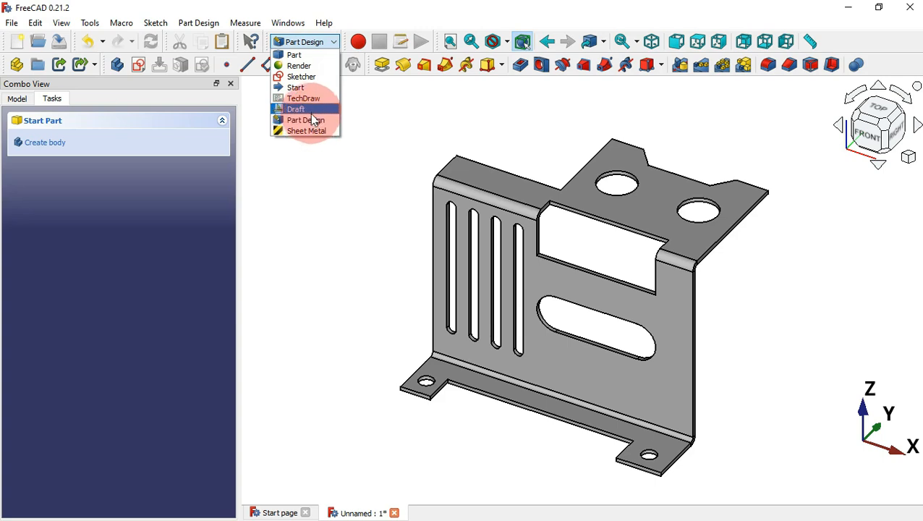
pyautogui.click(307, 131)
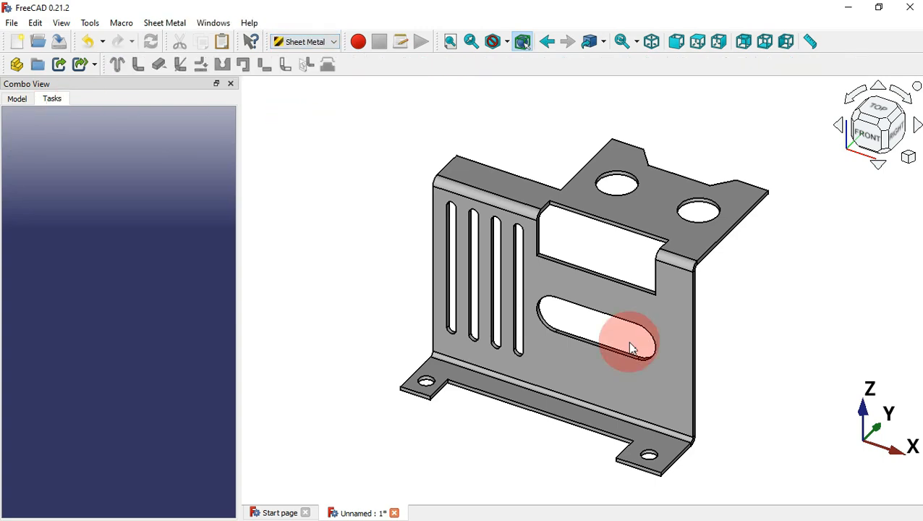
pyautogui.scroll(2, 606, 342)
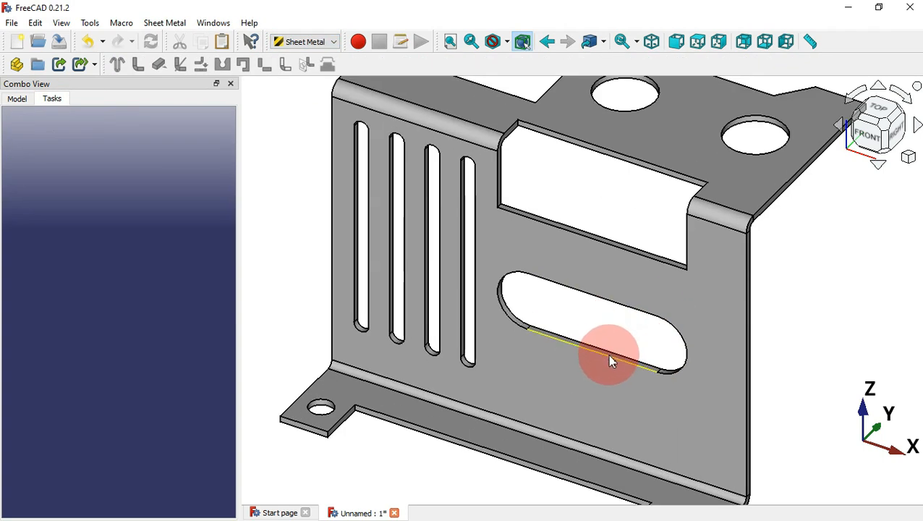
pyautogui.click(607, 354)
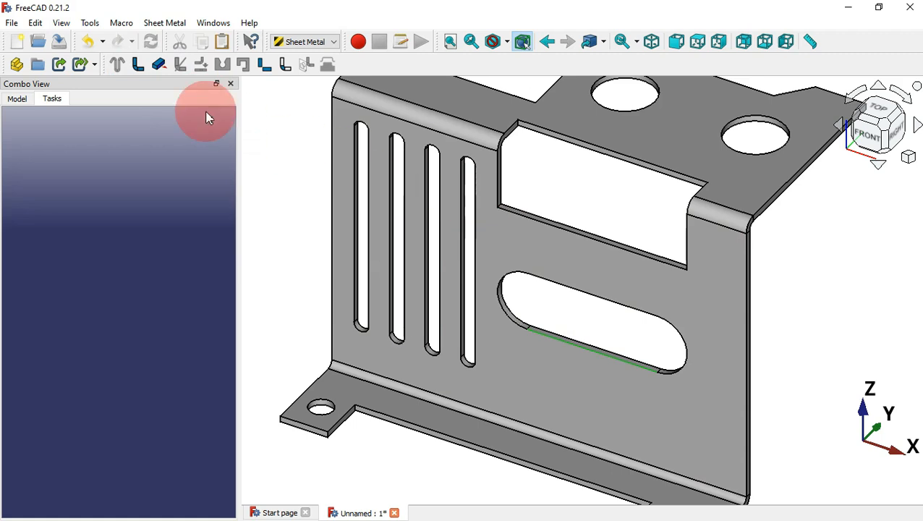
pyautogui.click(136, 65)
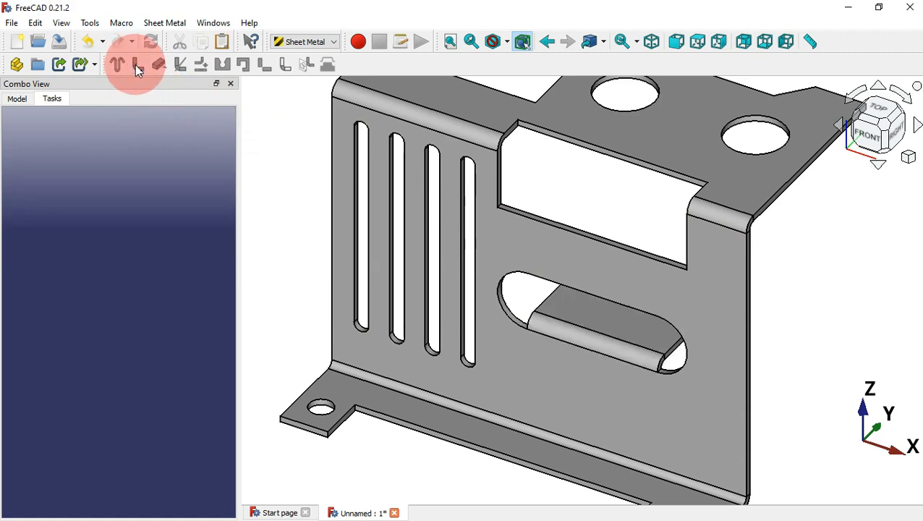
# Set the new bend's invert property to true so the wall points outward from the front face.
pyautogui.click(16, 98)
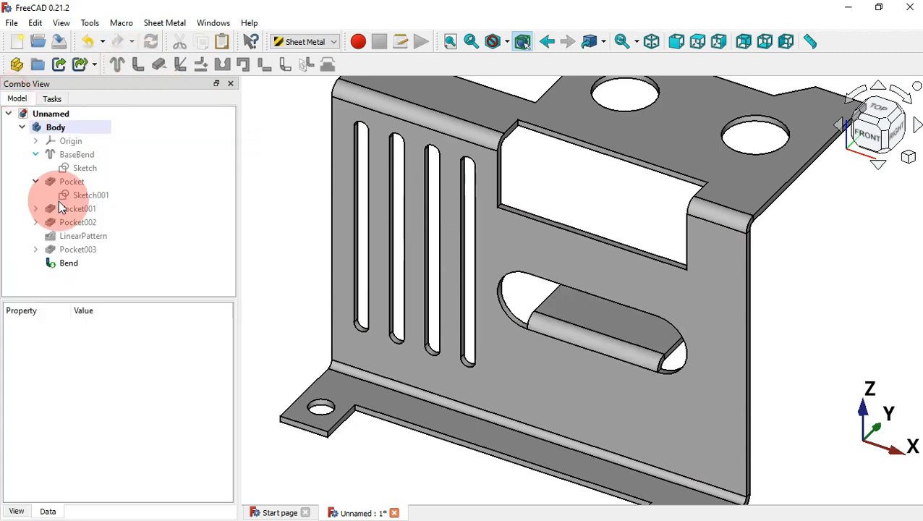
pyautogui.click(71, 264)
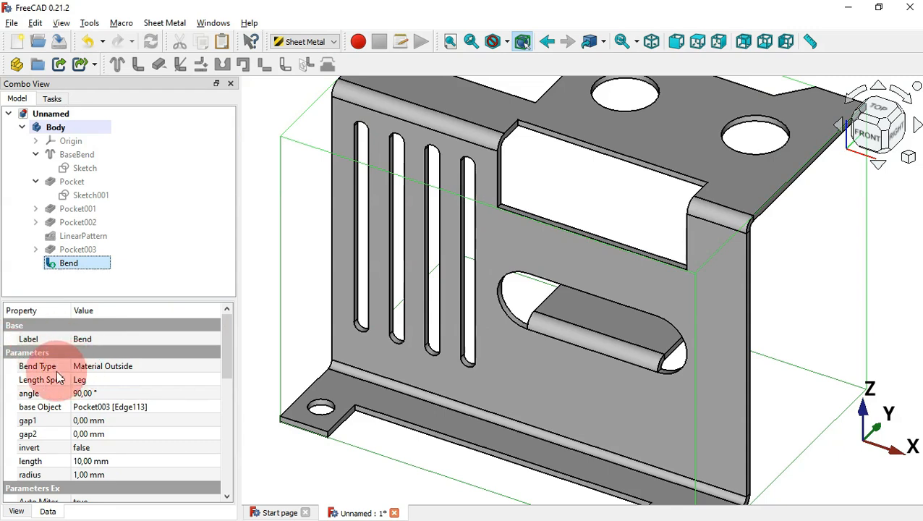
pyautogui.click(119, 450)
pyautogui.click(125, 450)
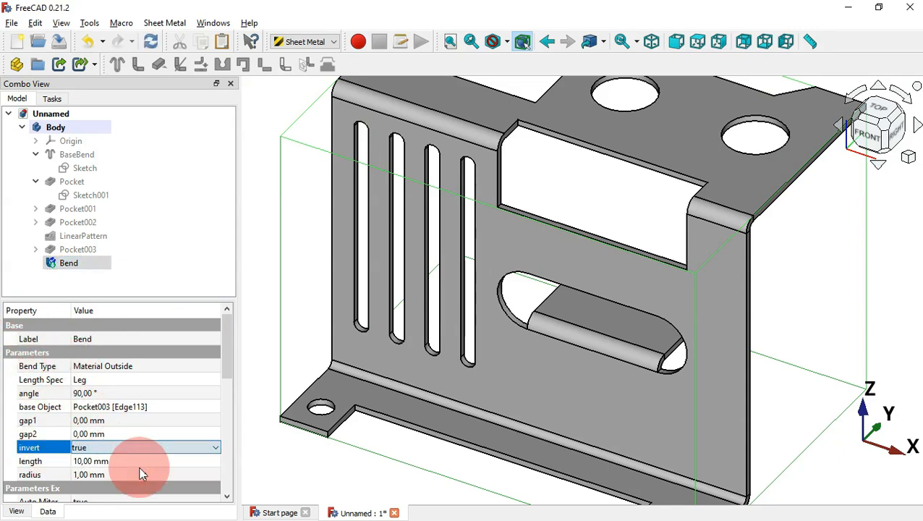
# Set the new bend's radius to 0.5 mm, according to the side view of the PE126 drawing.
pyautogui.hotkey('alt', 'Tab')
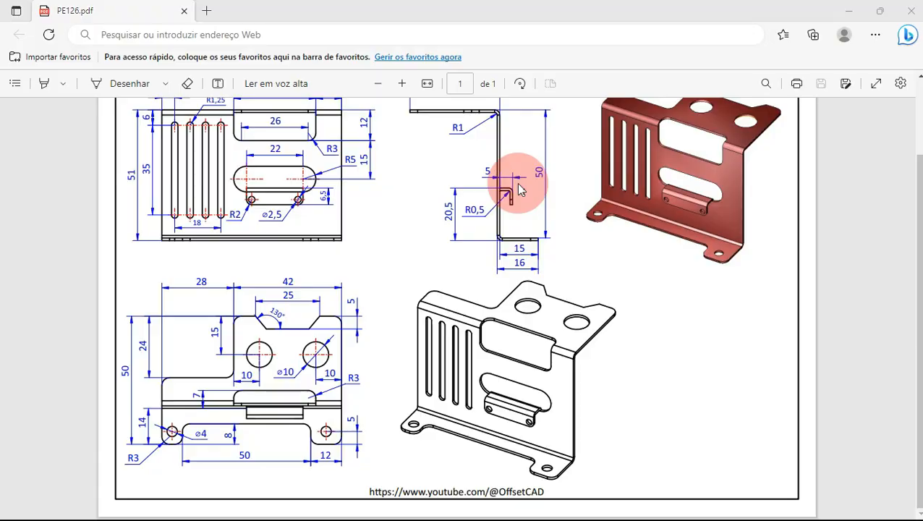
pyautogui.hotkey('alt', 'Tab')
pyautogui.hotkey('alt', 'Tab')
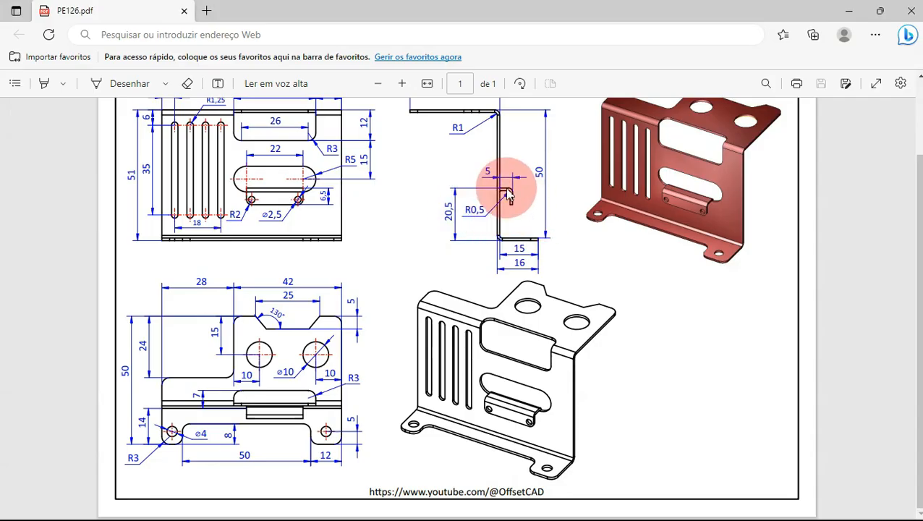
pyautogui.keyDown('ctrl'); pyautogui.scroll(2, 511, 181); pyautogui.keyUp('ctrl')
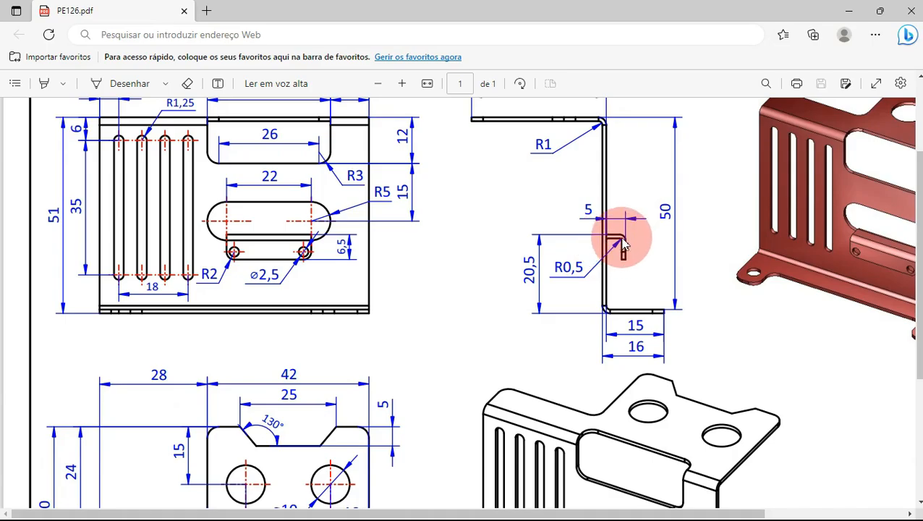
pyautogui.hotkey('alt', 'Tab')
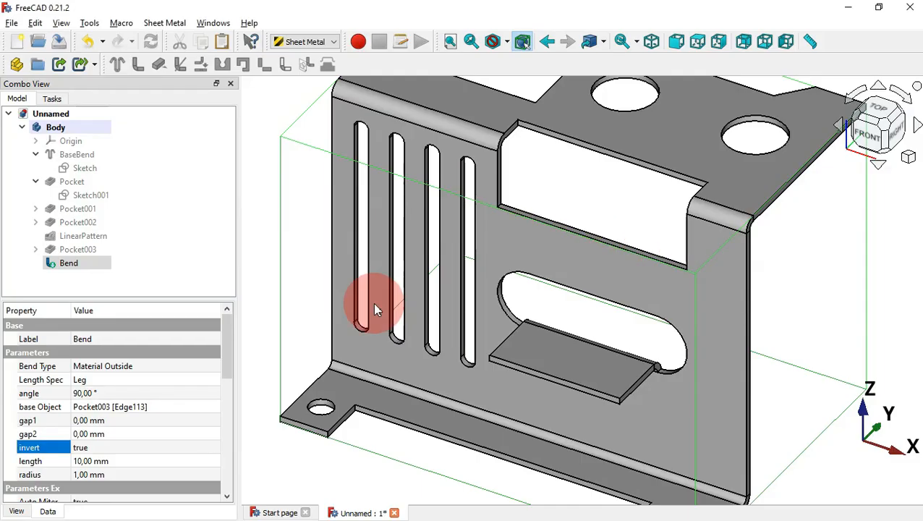
pyautogui.click(147, 471)
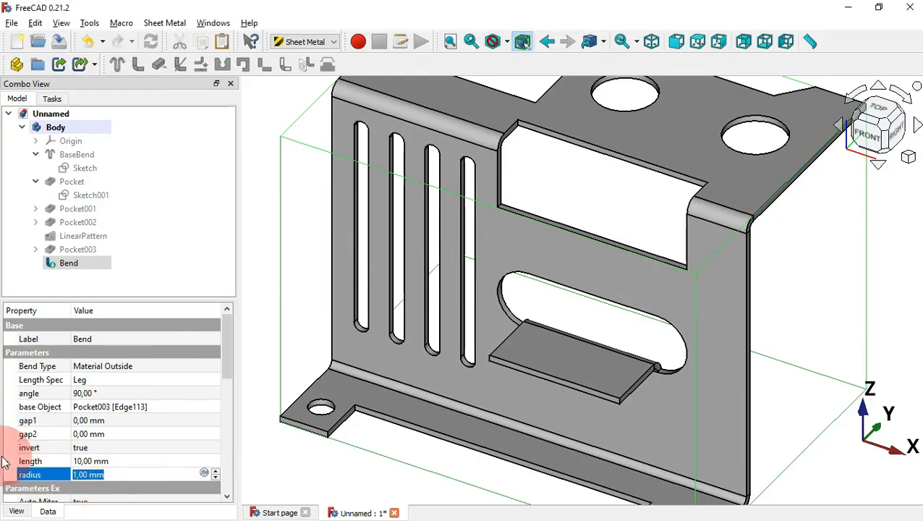
pyautogui.press('Return')
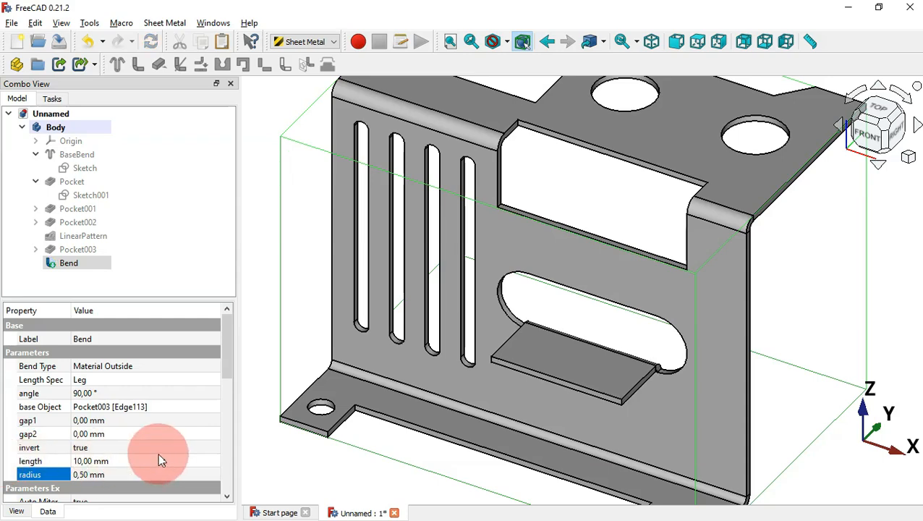
# Set the first bend's length to 5-0.5 mm, following the 5 mm depth in the side view of the PE126 drawing.
pyautogui.click(159, 456)
pyautogui.hotkey('alt', 'Tab')
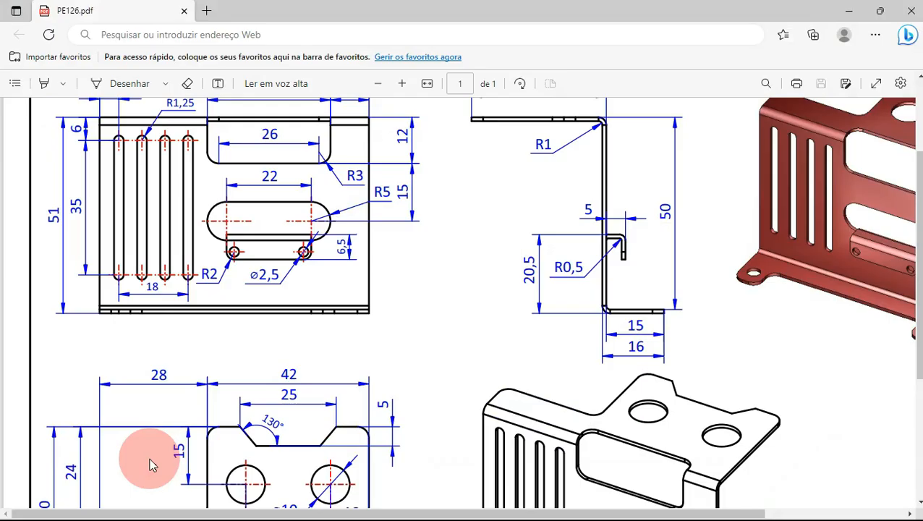
pyautogui.click(627, 249)
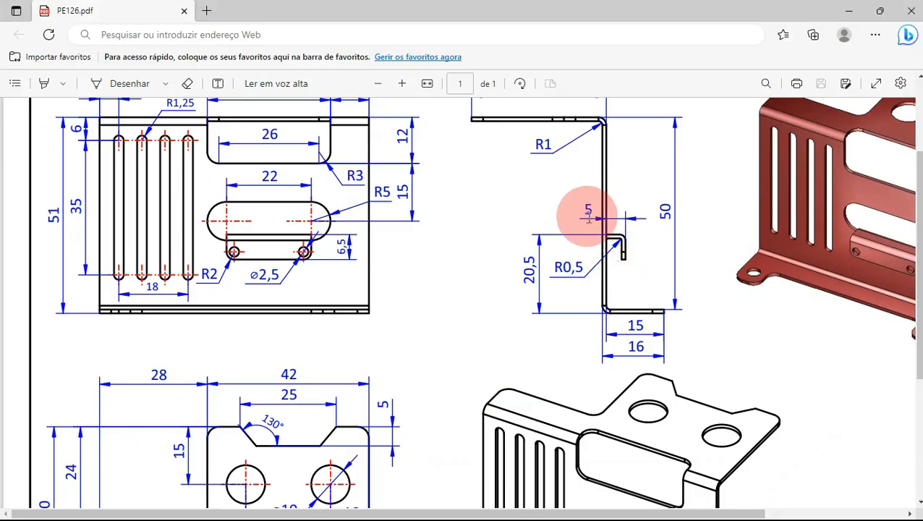
pyautogui.hotkey('alt', 'Tab')
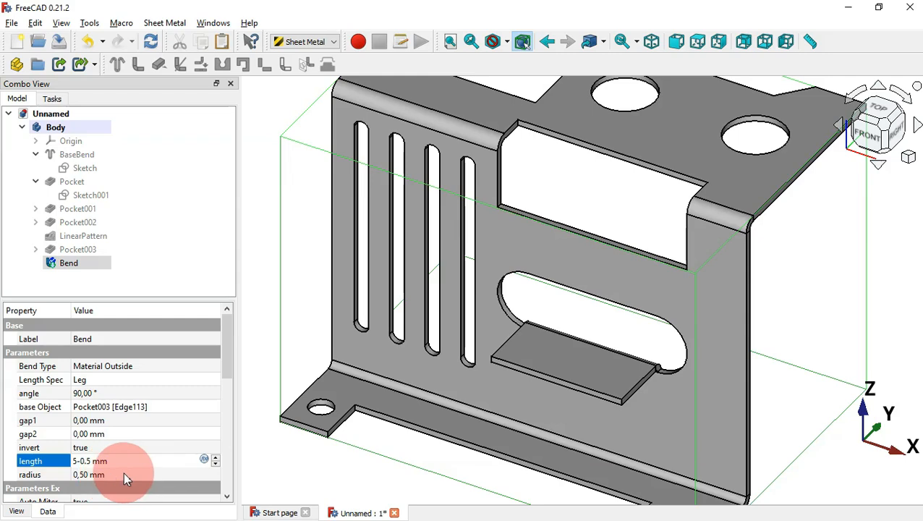
pyautogui.press('Return')
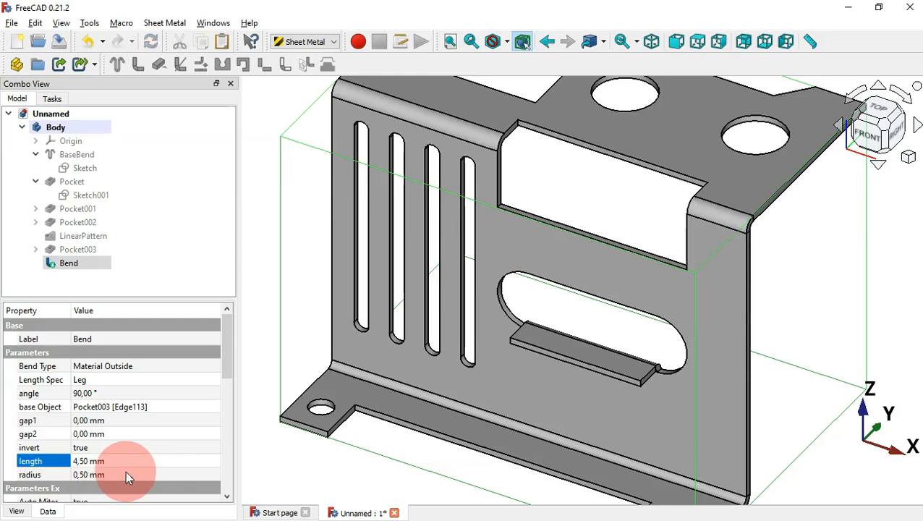
# Check the tab's shape in the PE126 drawing and add a second bent wall on the tab's lower outer edge.
pyautogui.click(638, 342)
pyautogui.hotkey('alt', 'Tab')
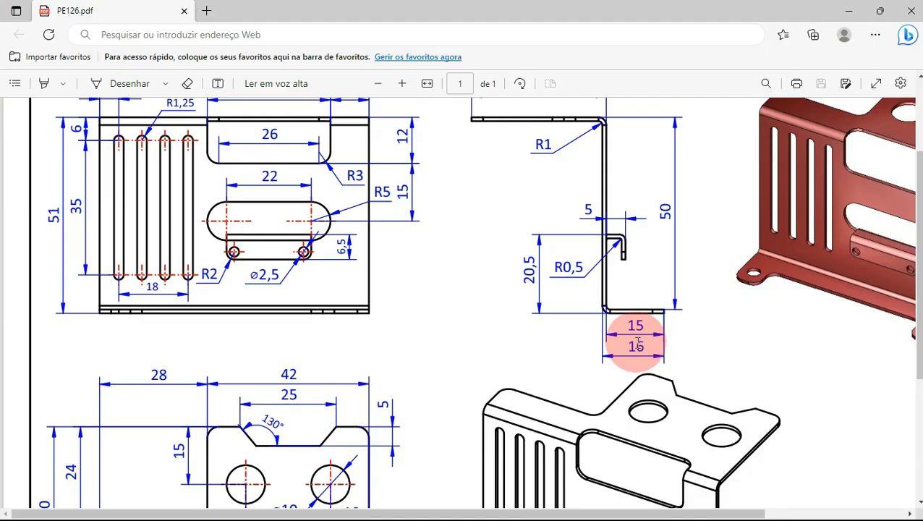
pyautogui.hotkey('alt', 'Tab')
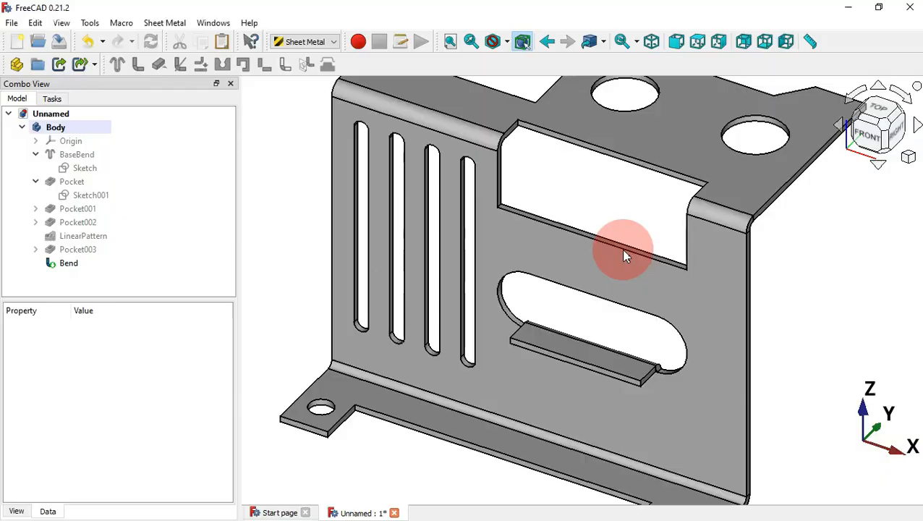
pyautogui.click(571, 369)
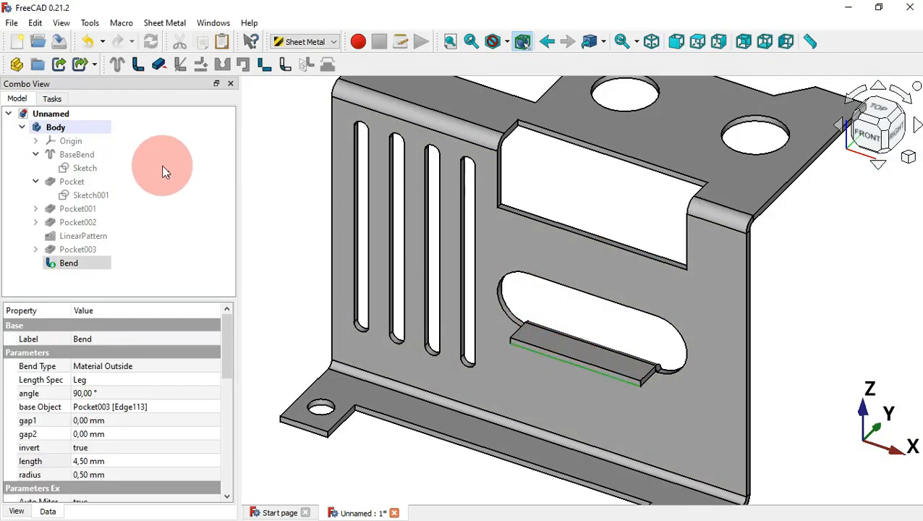
pyautogui.click(140, 66)
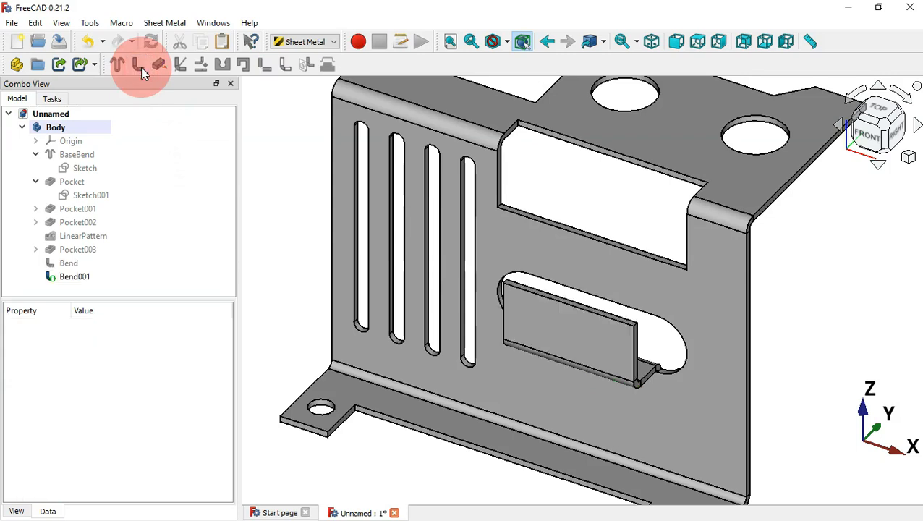
# Set the second bend's invert property to true so its wall points downward.
pyautogui.click(72, 276)
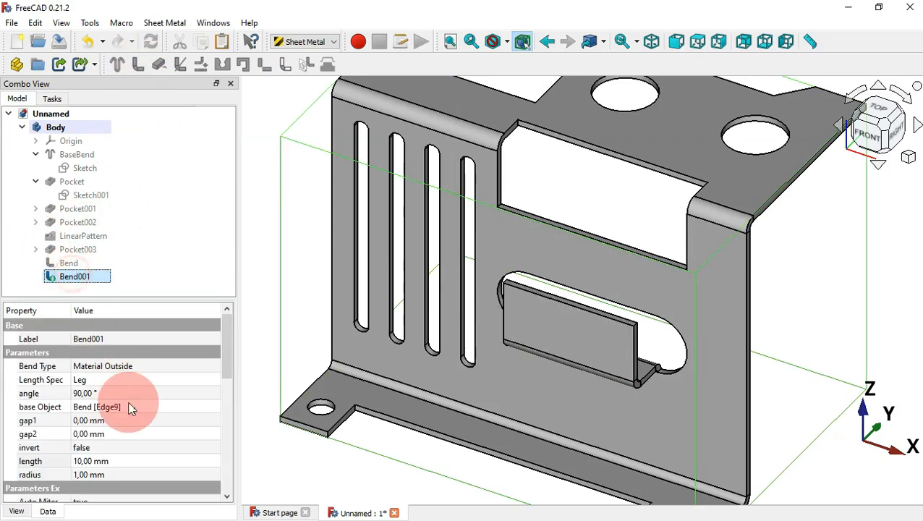
pyautogui.click(150, 450)
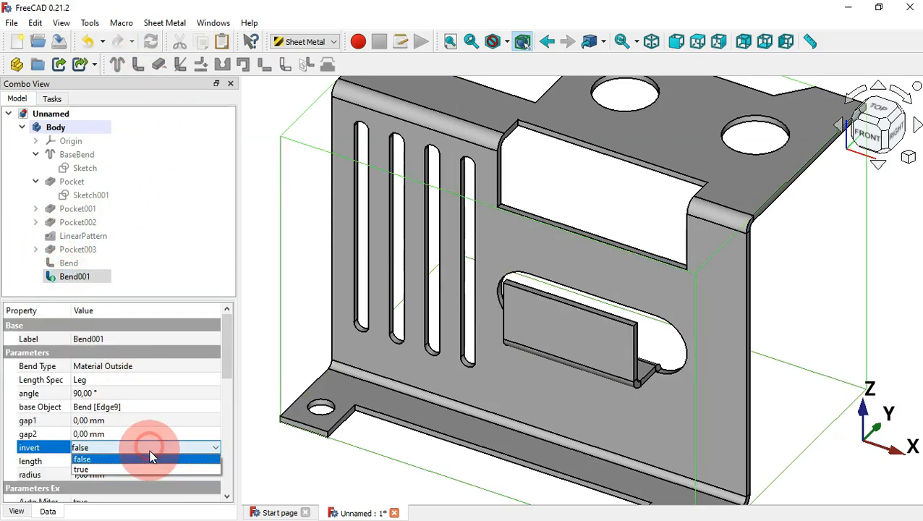
pyautogui.click(153, 459)
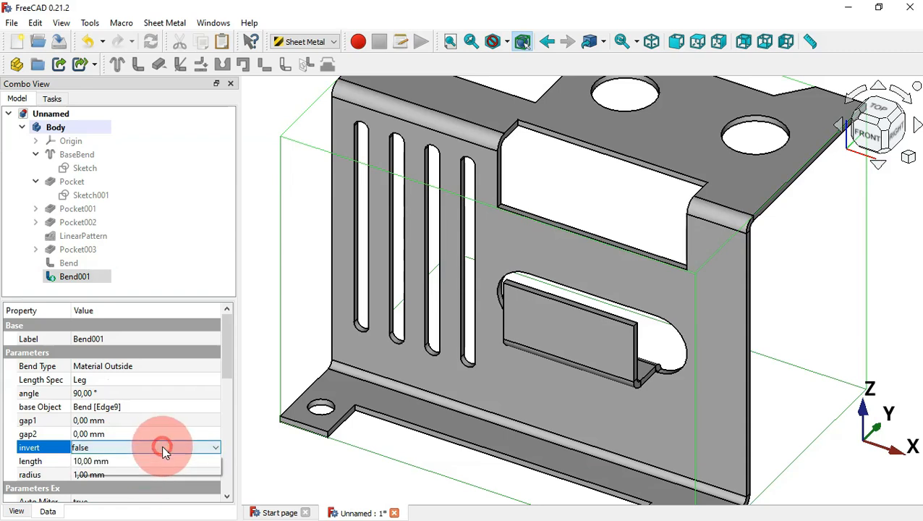
pyautogui.click(162, 448)
pyautogui.click(164, 465)
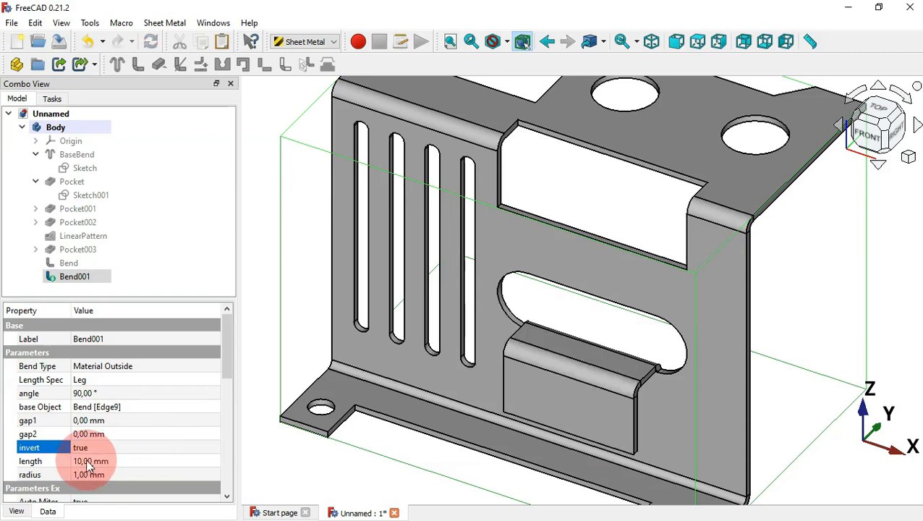
# Set the second bend's radius to 0.5 mm, according to the side view of the PE126 drawing.
pyautogui.click(146, 473)
pyautogui.hotkey('alt', 'Tab')
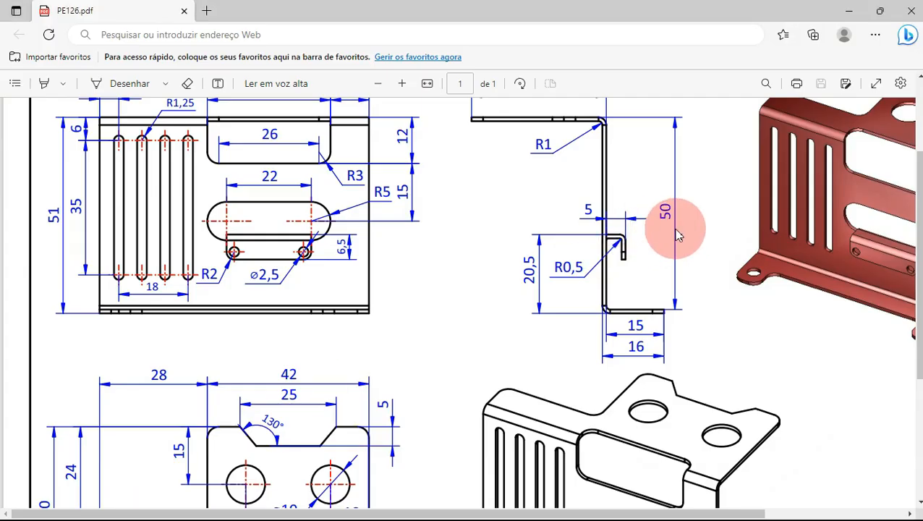
pyautogui.hotkey('alt', 'Tab')
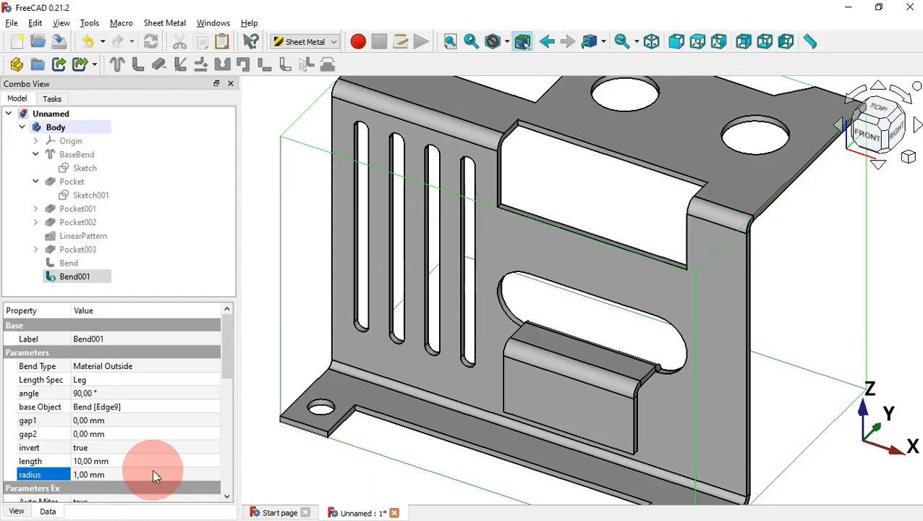
pyautogui.click(162, 475)
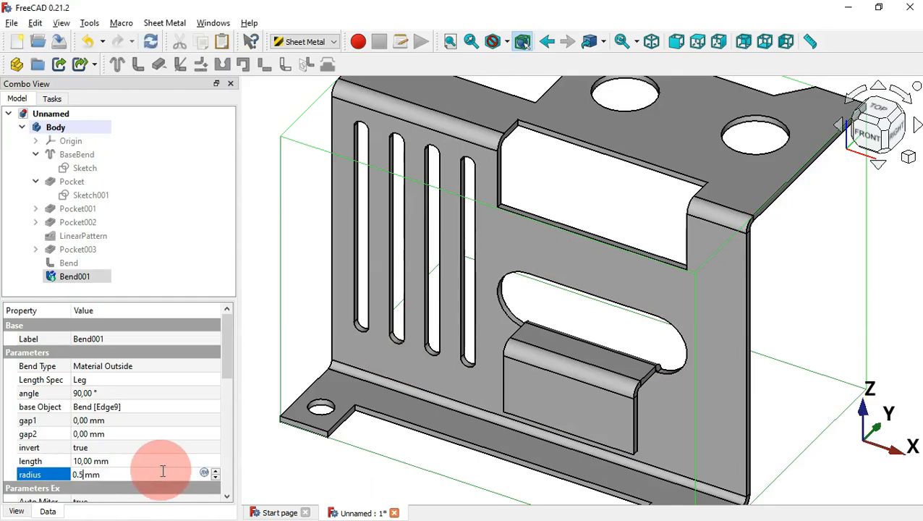
pyautogui.write('0.5')
pyautogui.press('Return')
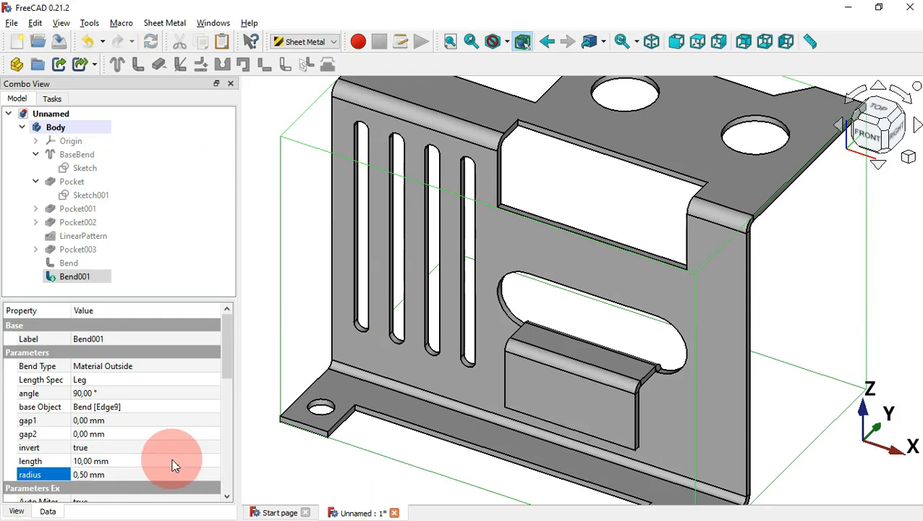
# Set the second bend's length to 6.5-(0.5+1) mm, using the 6.5 mm flange height from the PE126 drawing.
pyautogui.click(173, 460)
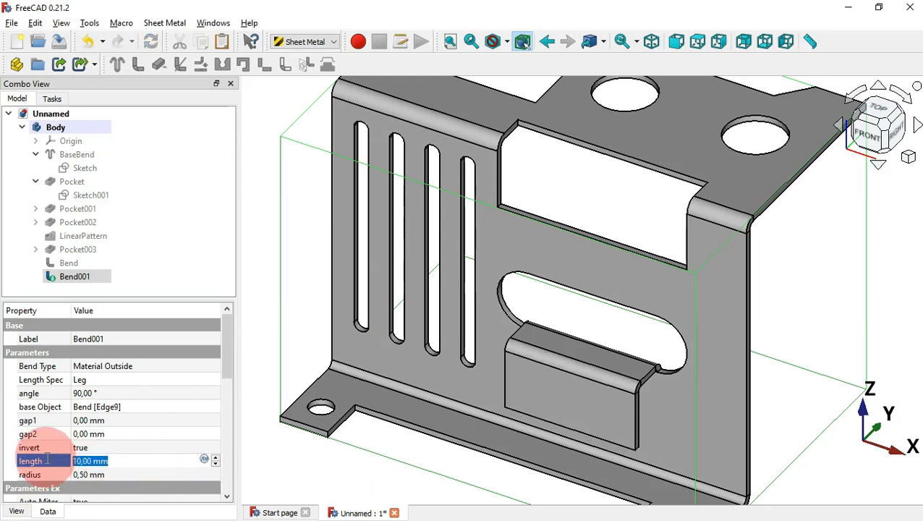
pyautogui.hotkey('alt', 'Tab')
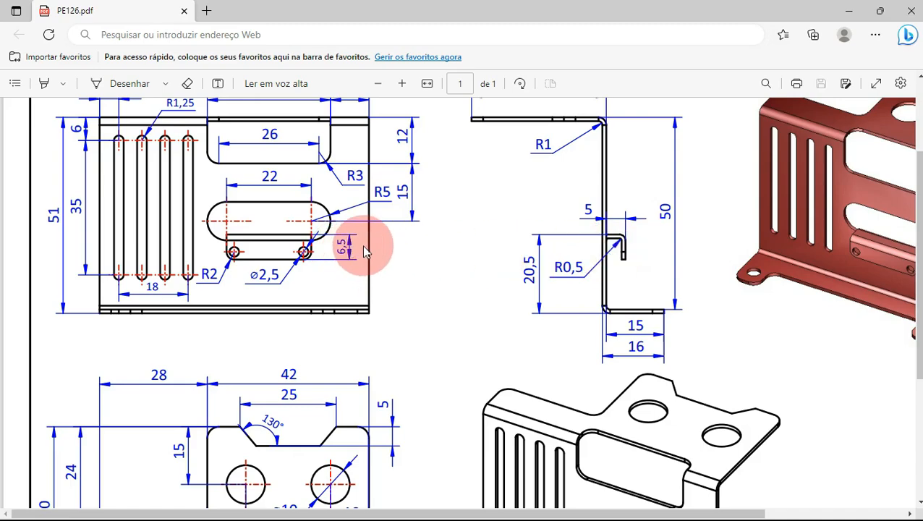
pyautogui.hotkey('alt', 'Tab')
pyautogui.click(173, 460)
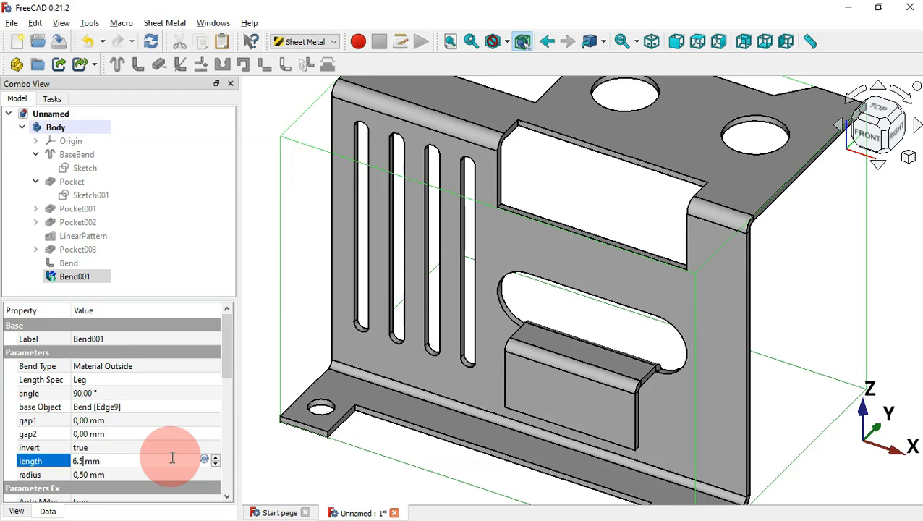
pyautogui.write('6.5-(0.5+1')
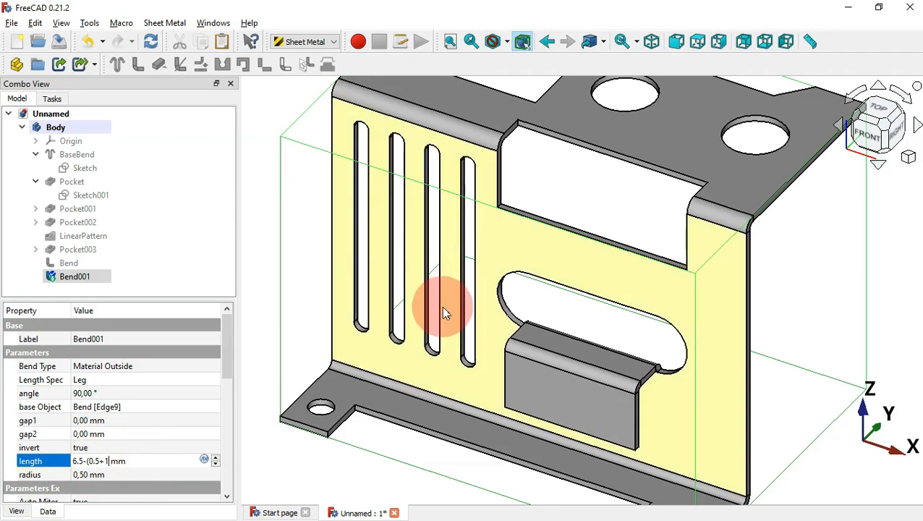
pyautogui.write(')')
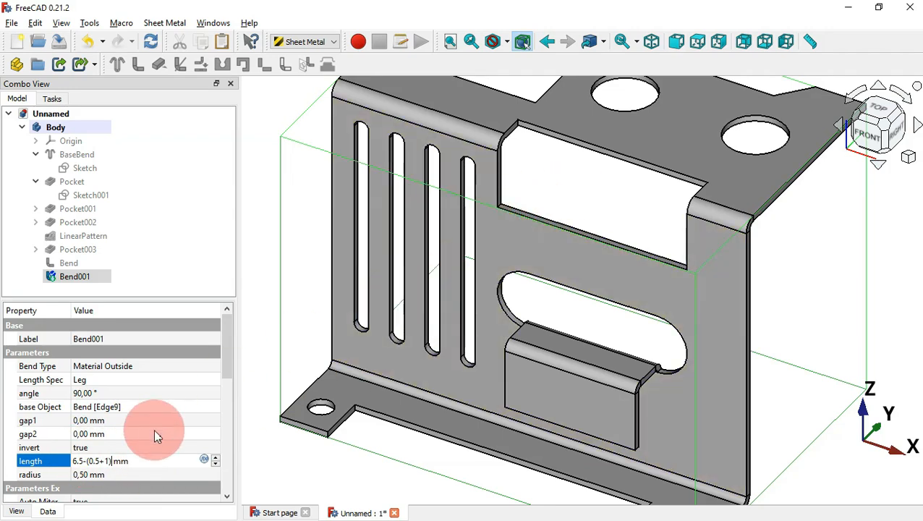
pyautogui.press('Return')
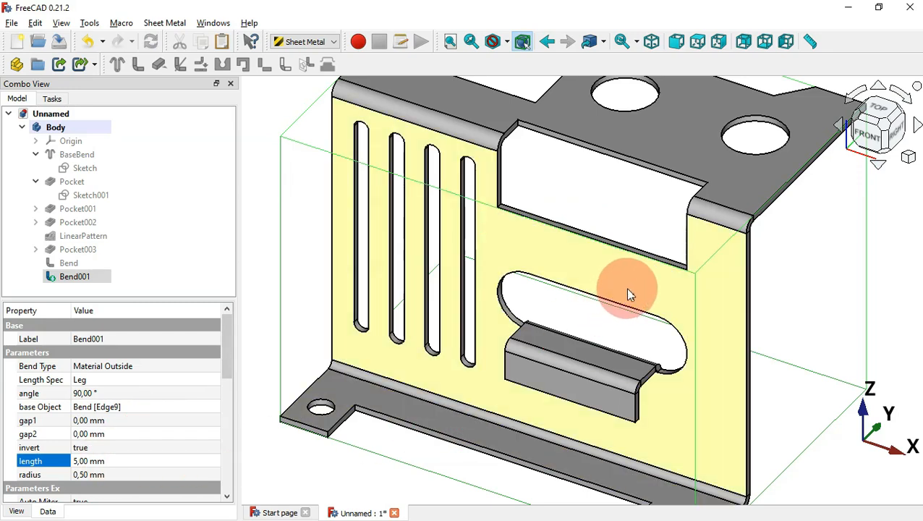
# Switch to the Part Design workbench and apply a Fillet to the two lower corner edges of the tab's downward flange.
pyautogui.click(599, 329)
pyautogui.scroll(-2, 599, 332)
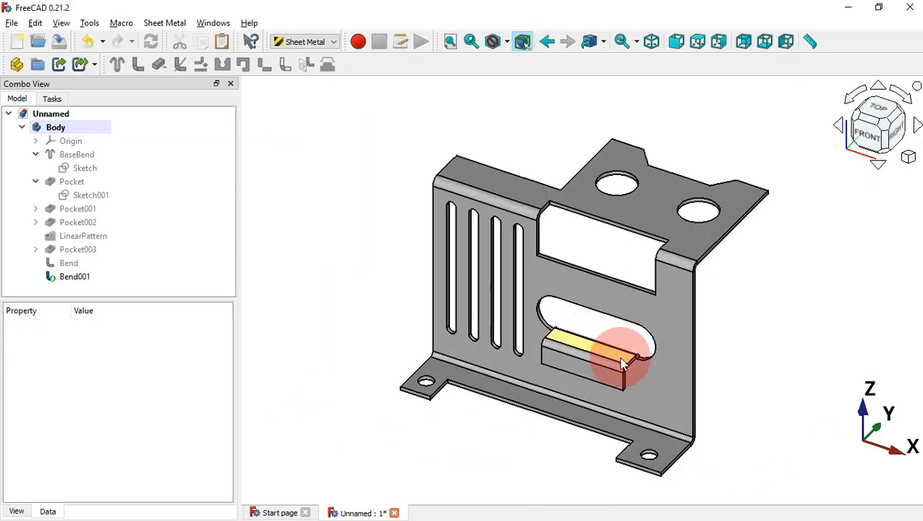
pyautogui.scroll(3, 623, 387)
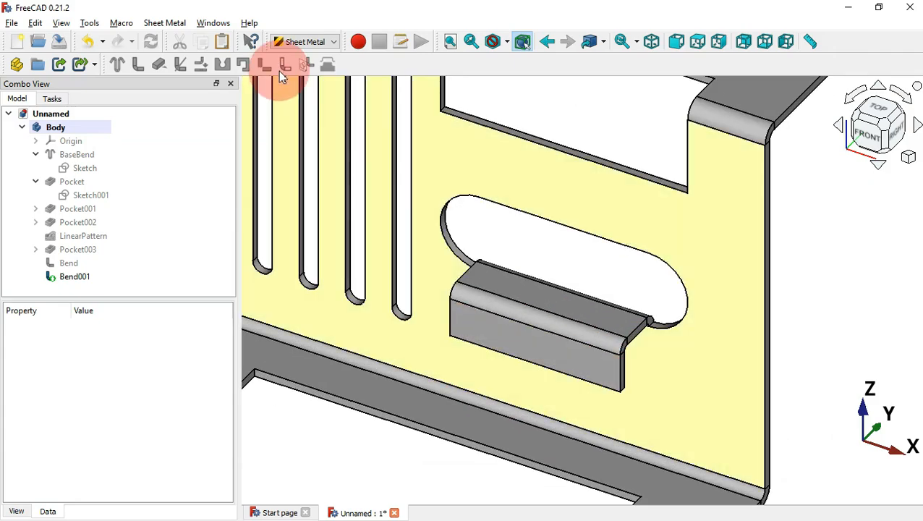
pyautogui.click(311, 45)
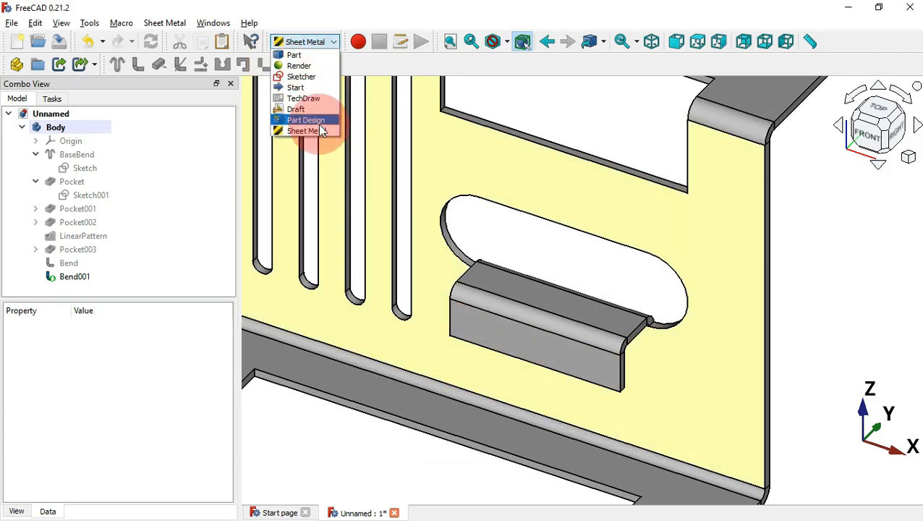
pyautogui.click(306, 120)
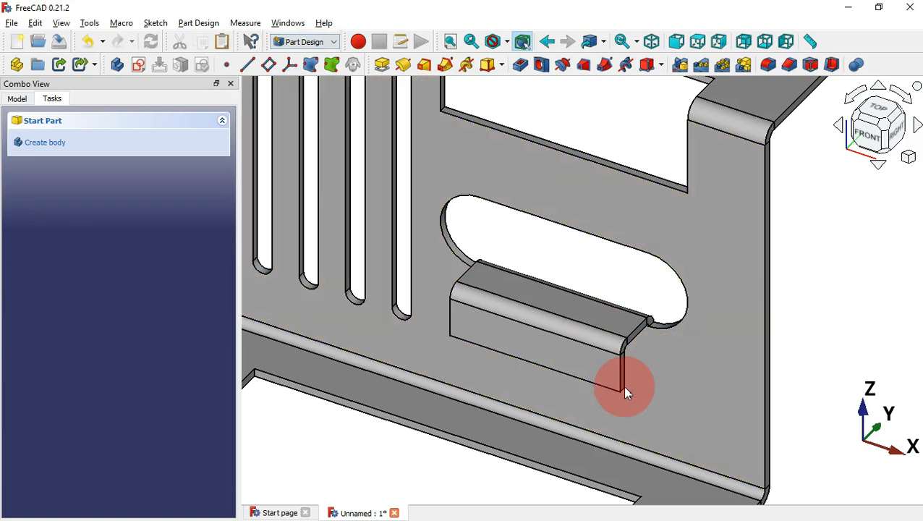
pyautogui.click(620, 384)
pyautogui.scroll(3, 620, 385)
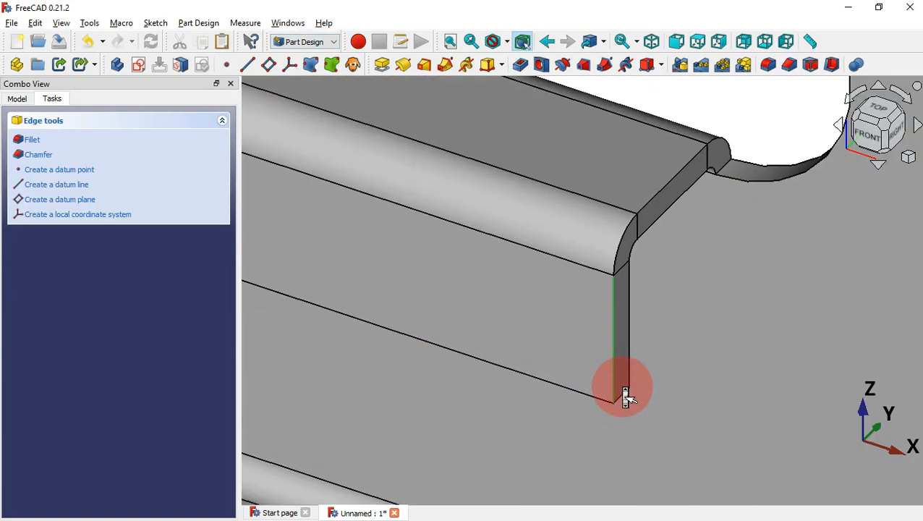
pyautogui.scroll(-5, 620, 395)
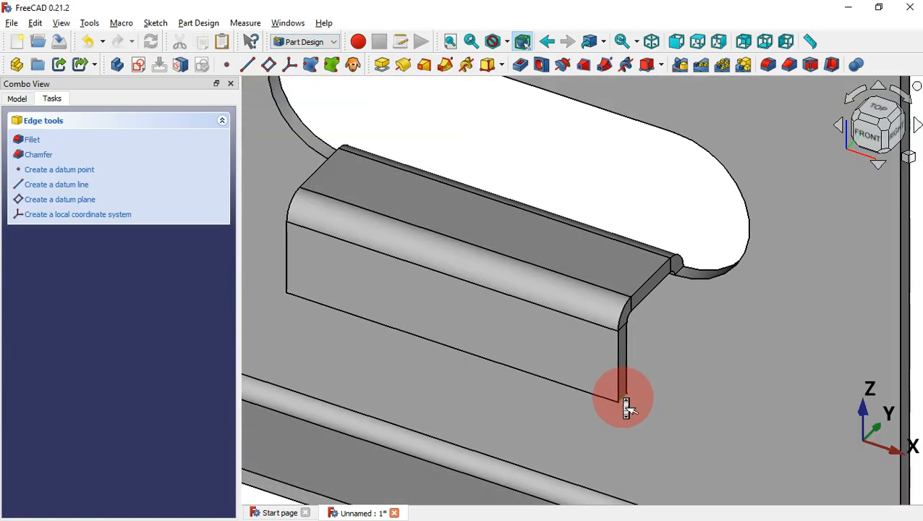
pyautogui.moveTo(361, 384); pyautogui.dragTo(625, 346, button='middle')
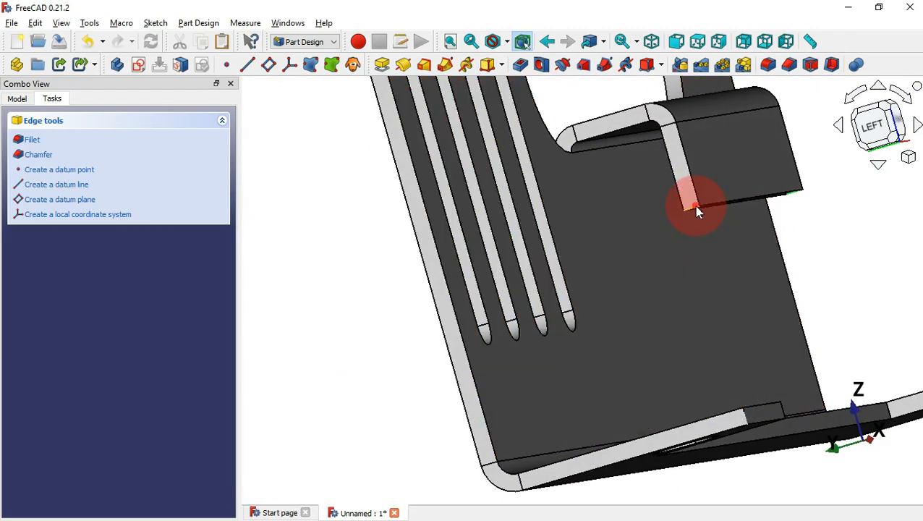
pyautogui.click(697, 209)
pyautogui.click(768, 65)
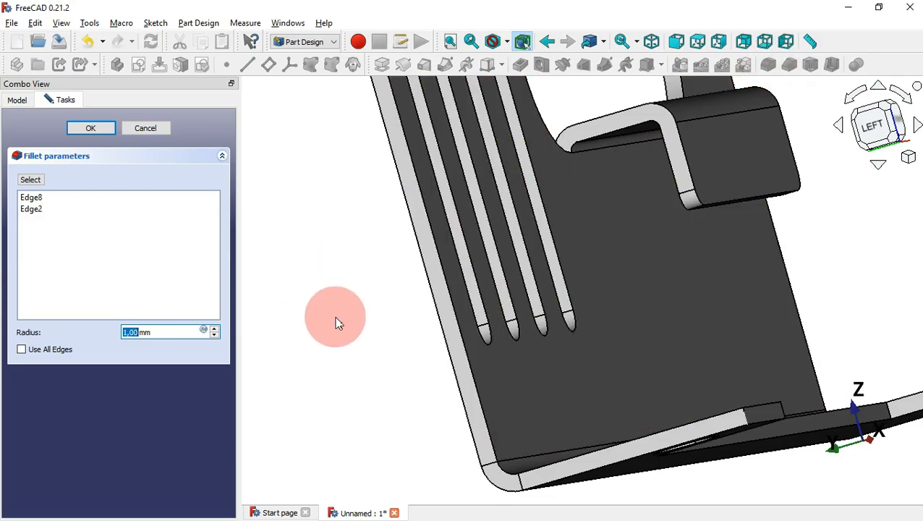
# Set the flange corner fillet's radius to 2 mm, as given in the PE126 drawing, and confirm it.
pyautogui.moveTo(336, 317); pyautogui.dragTo(305, 337, button='middle')
pyautogui.hotkey('alt', 'Tab')
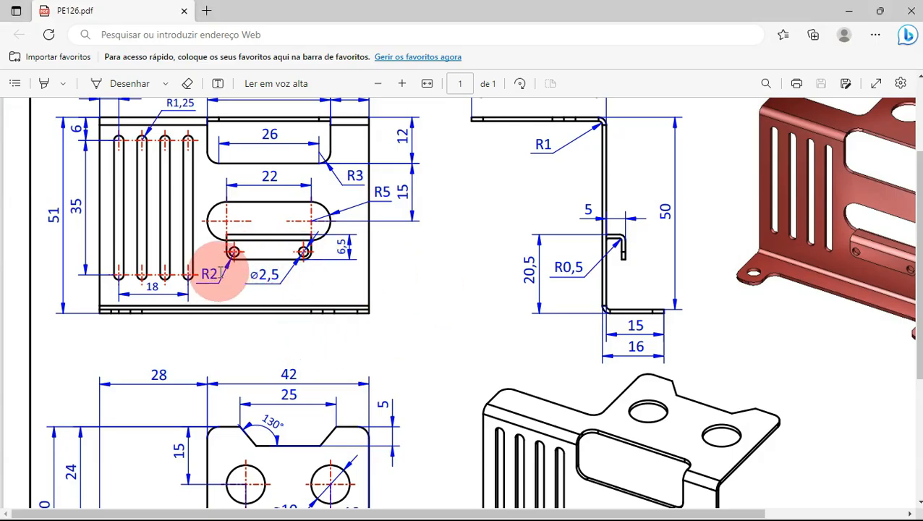
pyautogui.hotkey('alt', 'Tab')
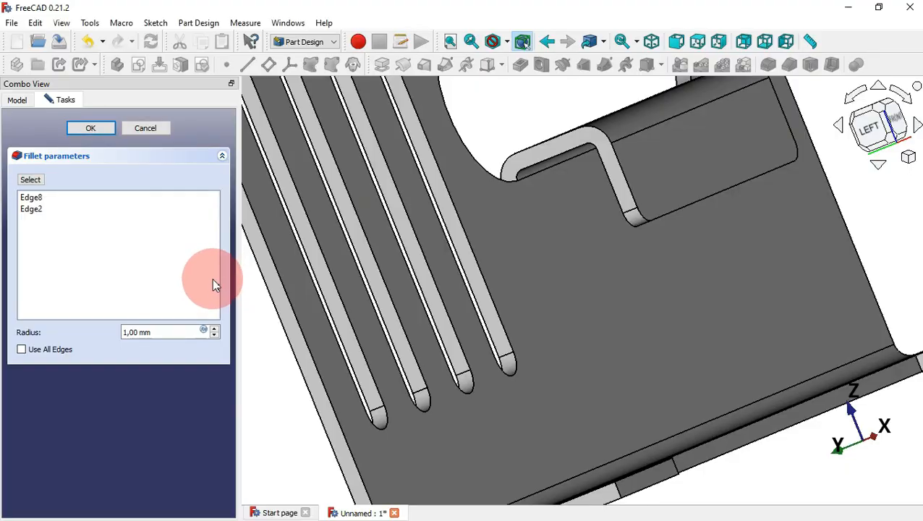
pyautogui.moveTo(186, 326); pyautogui.dragTo(87, 325)
pyautogui.write('2')
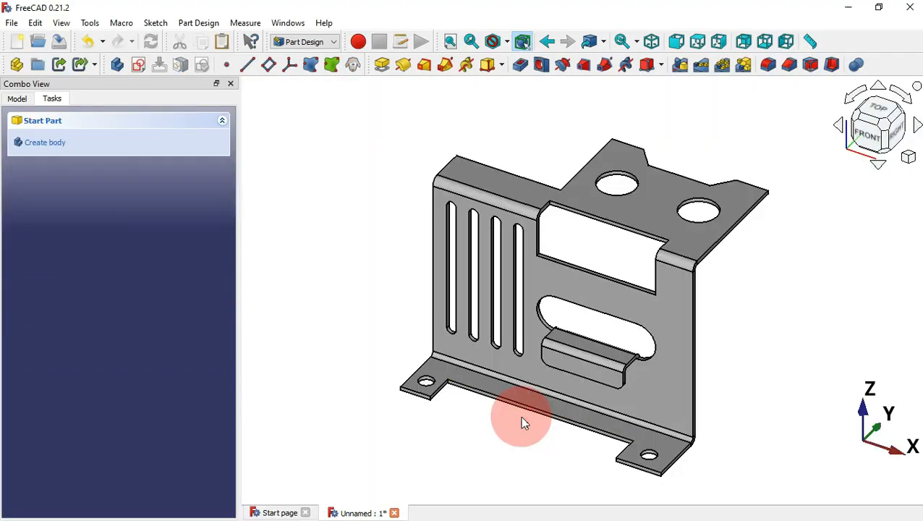
# Create a new sketch on the front face of the tab's downward flange.
pyautogui.click(577, 369)
pyautogui.click(139, 66)
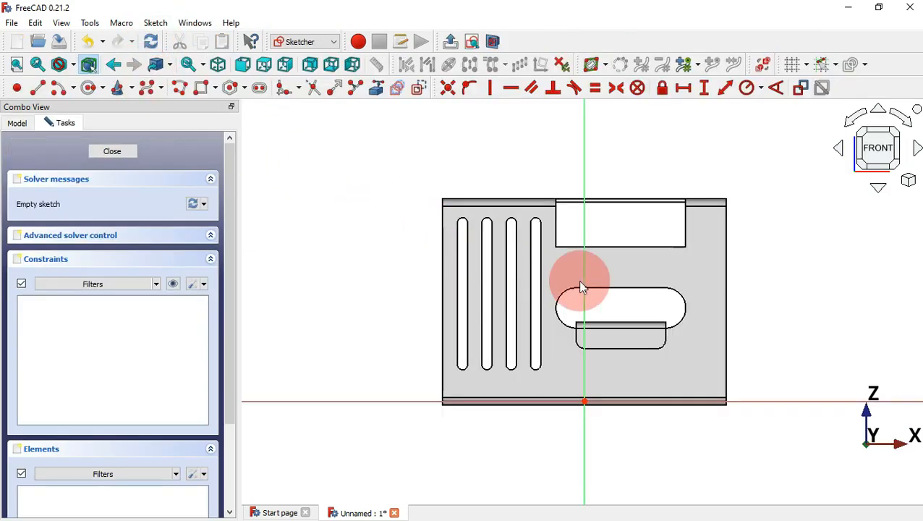
pyautogui.scroll(4, 649, 342)
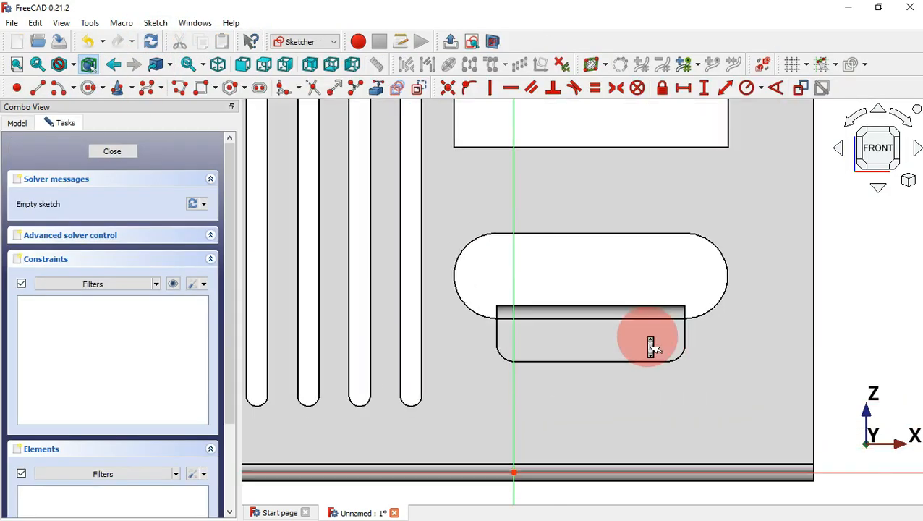
# Project the two rounded lower corner edges of the tab's downward flange into the sketch as external geometry.
pyautogui.click(376, 88)
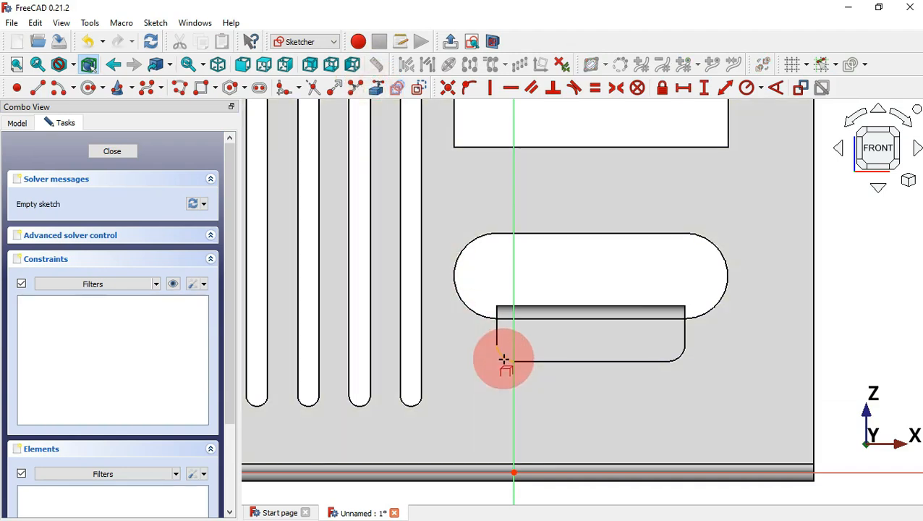
pyautogui.click(504, 359)
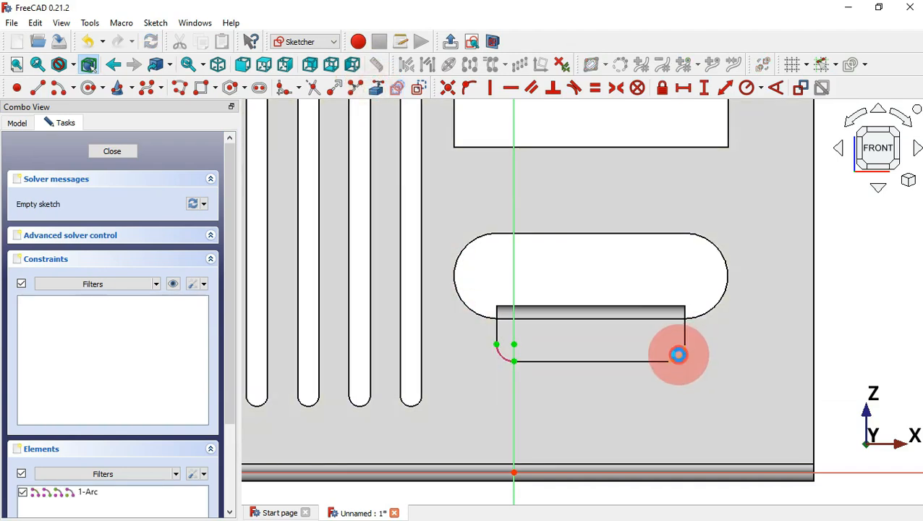
pyautogui.click(677, 355)
pyautogui.scroll(3, 620, 326)
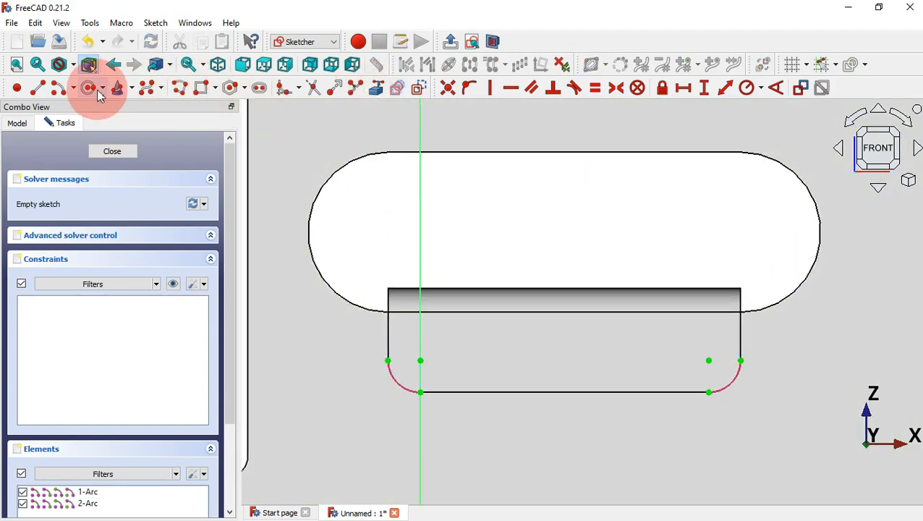
# Draw circles of about 1.5 mm and 2 mm radius on the centres of the two projected corner arcs and constrain them equal.
pyautogui.click(91, 87)
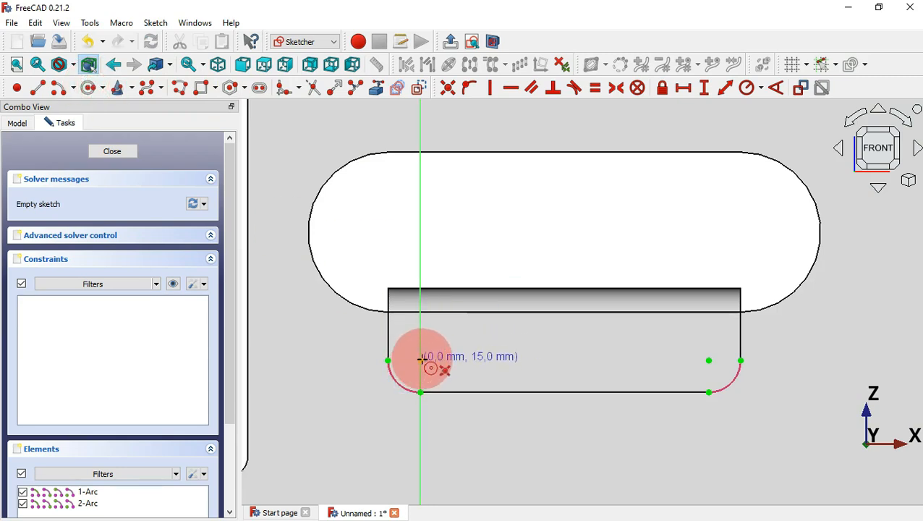
pyautogui.click(420, 360)
pyautogui.click(444, 366)
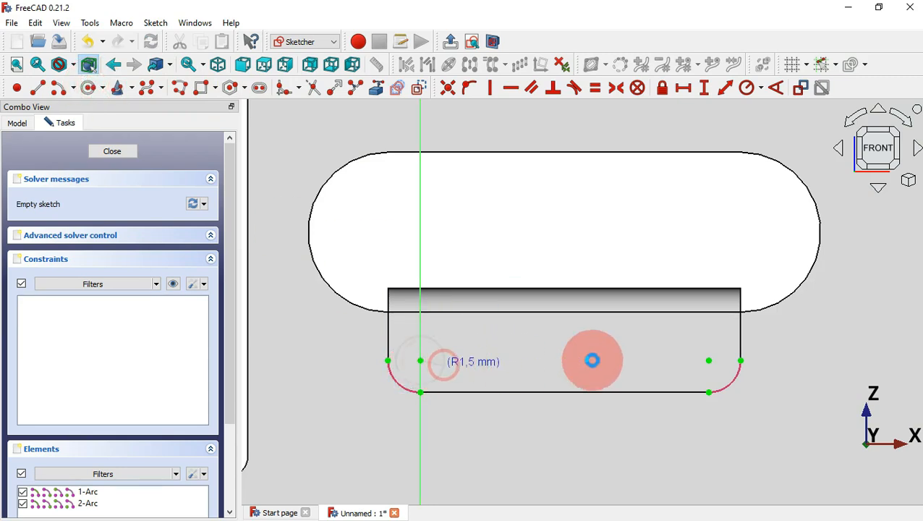
pyautogui.click(710, 360)
pyautogui.click(680, 349)
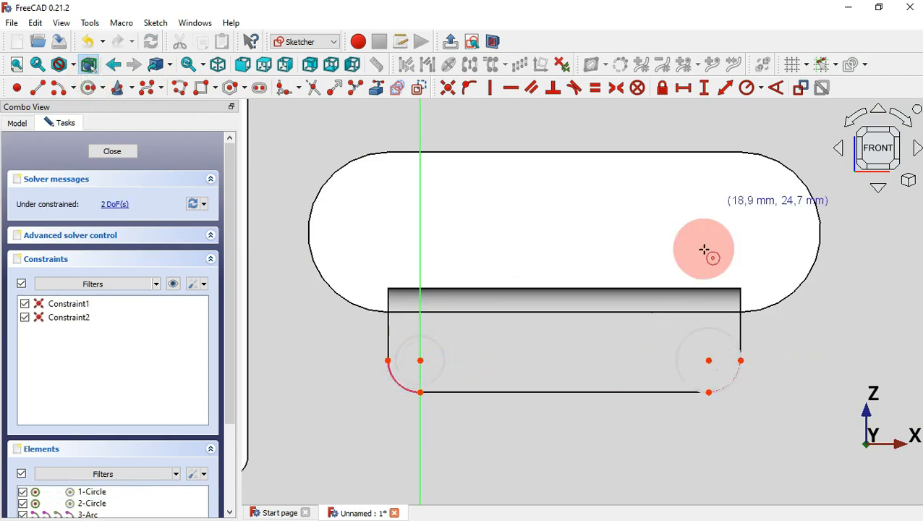
pyautogui.click(594, 93)
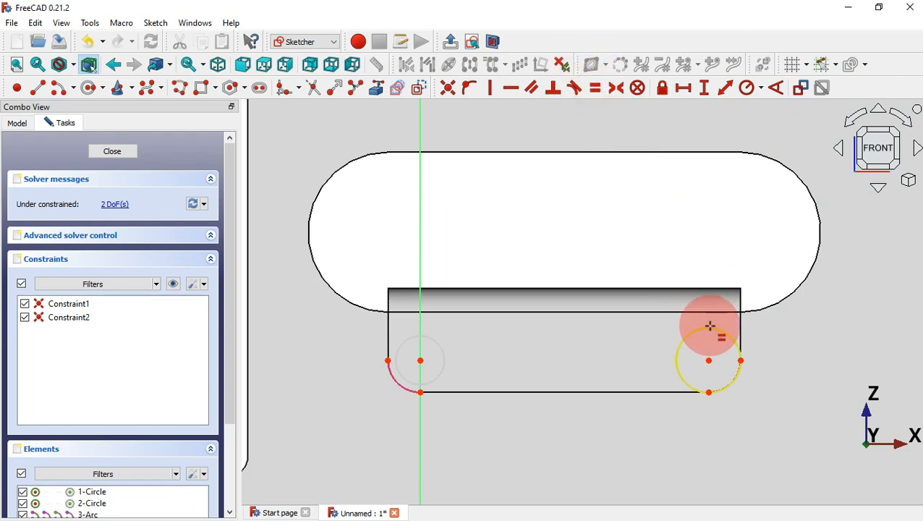
pyautogui.click(711, 328)
pyautogui.click(444, 353)
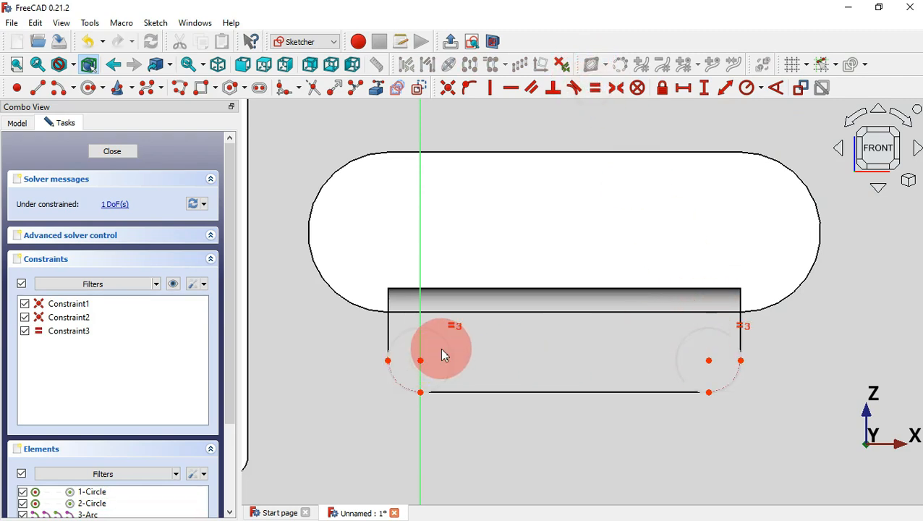
# Constrain the circles' diameter to 2.5 mm, as given for the tab holes in the PE126 drawing, and close the sketch.
pyautogui.click(763, 91)
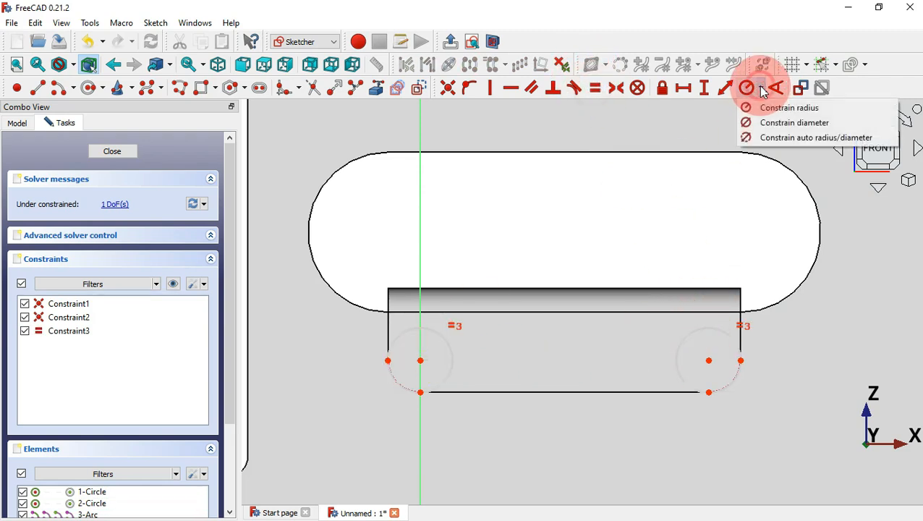
pyautogui.click(792, 121)
pyautogui.click(432, 330)
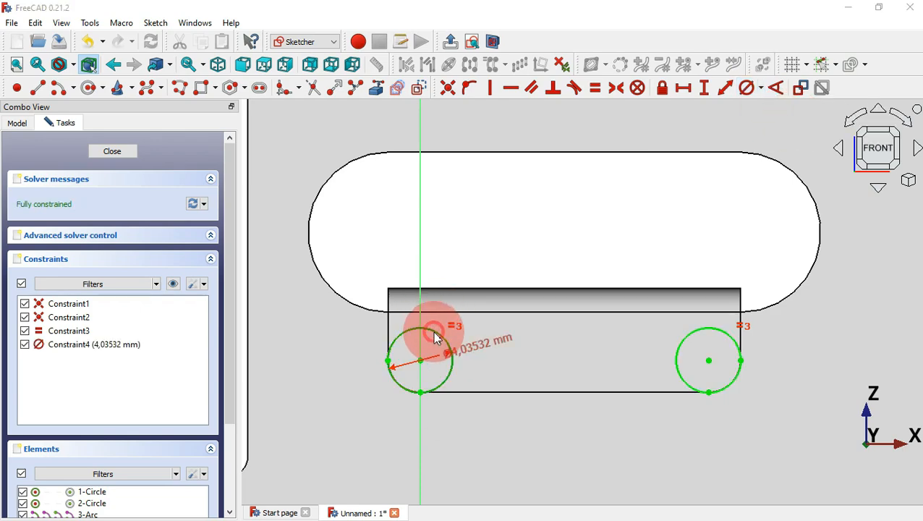
pyautogui.hotkey('alt', 'Tab')
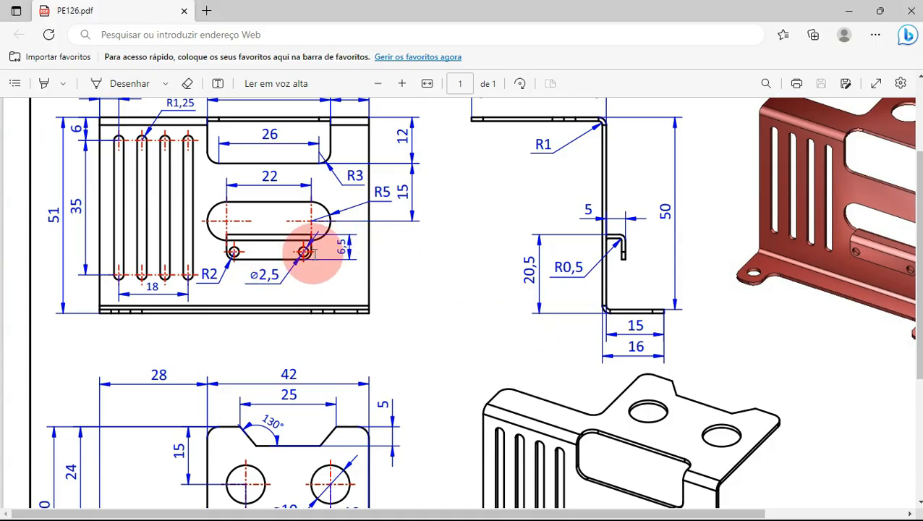
pyautogui.hotkey('alt', 'Tab')
pyautogui.write('2,5')
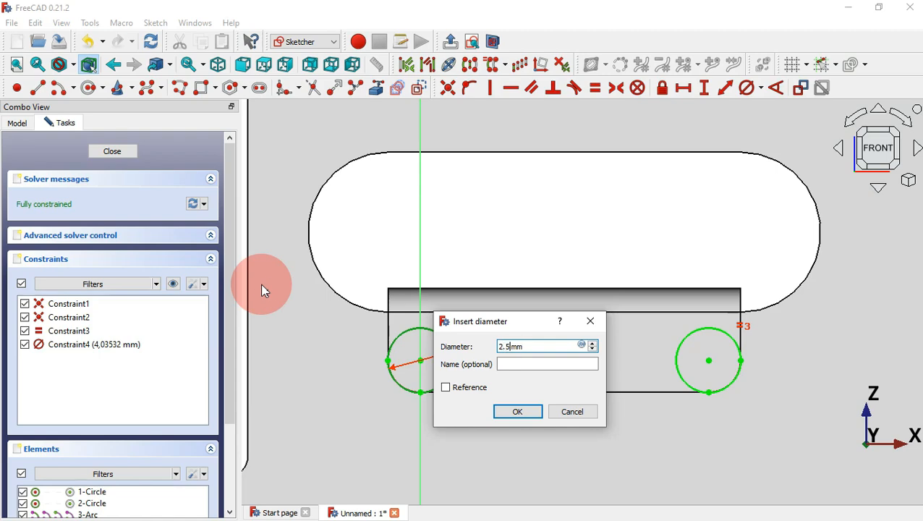
pyautogui.press('Return')
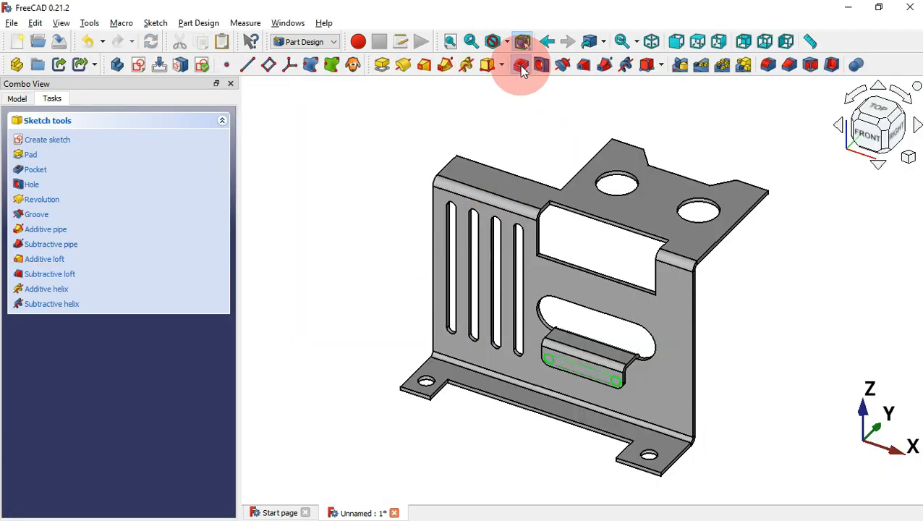
# Cut the two circles through the tab's flange with a Pocket of 5 mm length.
pyautogui.click(522, 70)
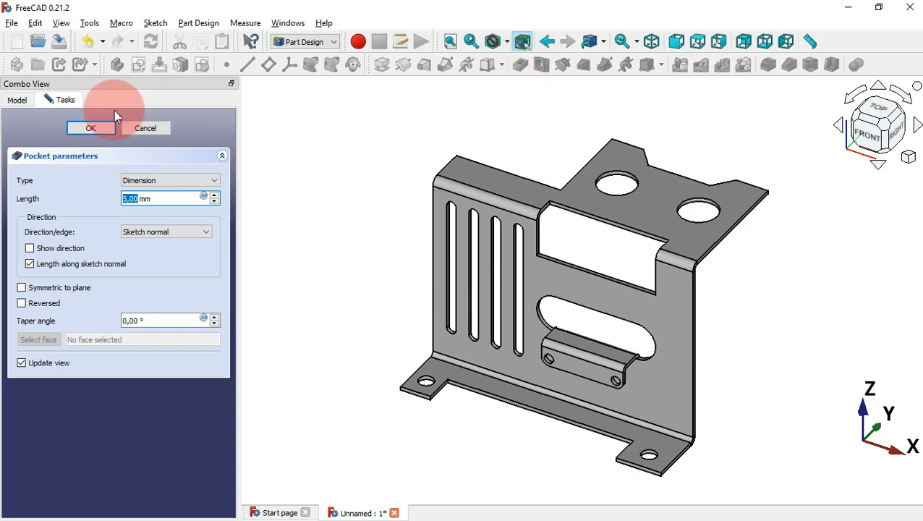
pyautogui.click(105, 127)
pyautogui.moveTo(360, 308); pyautogui.dragTo(700, 306, button='middle')
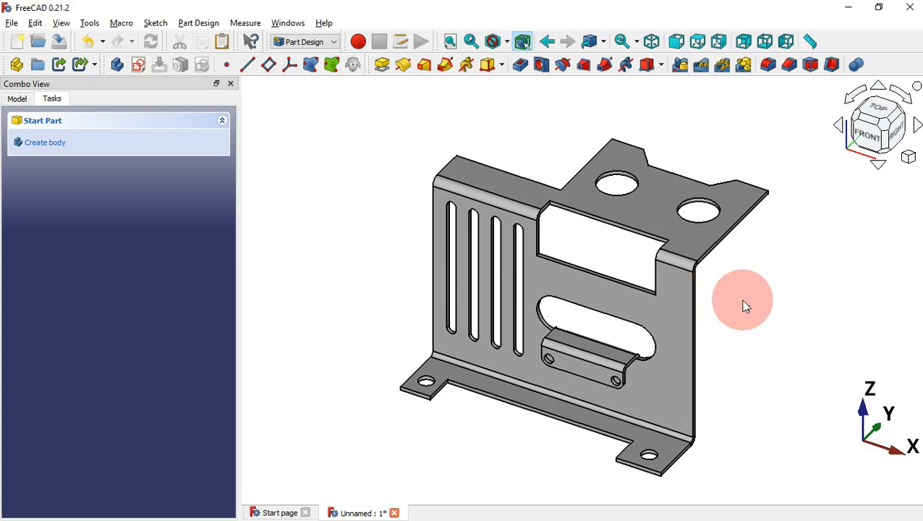
# Apply a Fillet to the outer front corner edge of the right mounting foot, with the 3 mm radius from the PE126 drawing.
pyautogui.hotkey('alt', 'Tab')
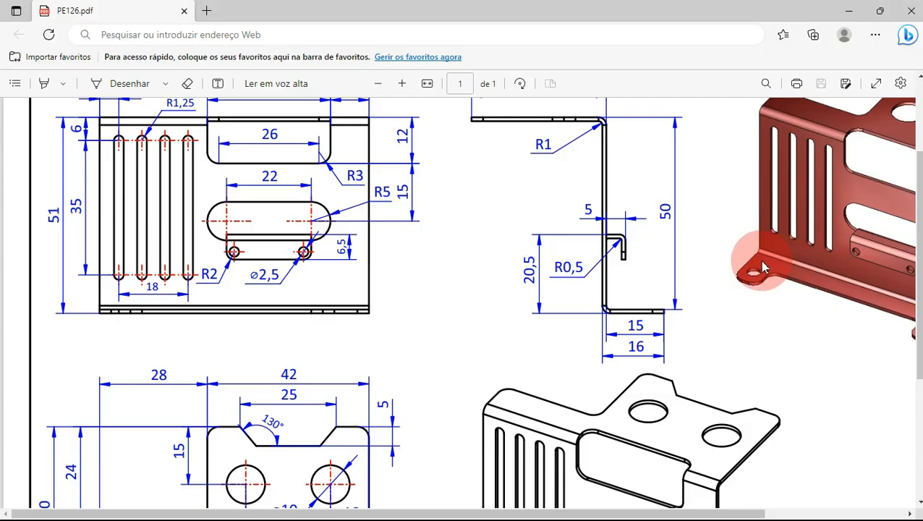
pyautogui.keyDown('ctrl'); pyautogui.scroll(-2, 497, 204); pyautogui.keyUp('ctrl')
pyautogui.keyDown('ctrl'); pyautogui.scroll(-2, 499, 209); pyautogui.keyUp('ctrl')
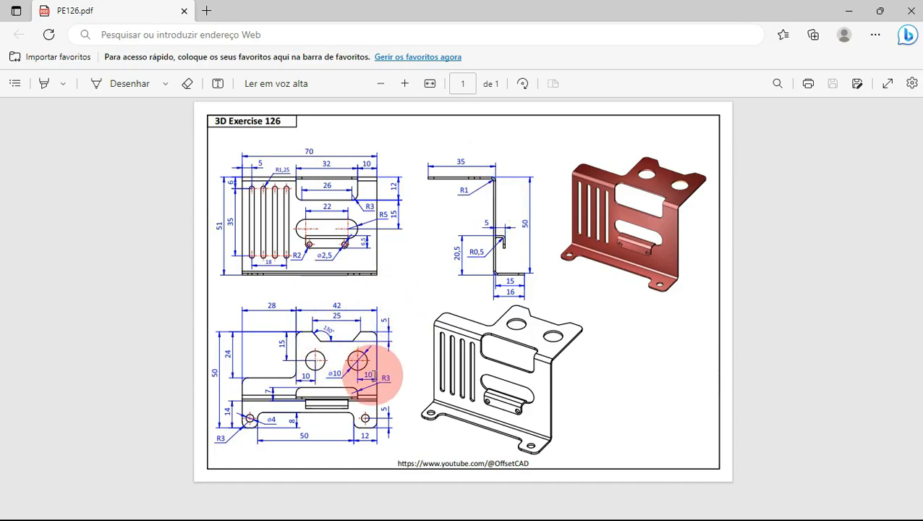
pyautogui.hotkey('alt', 'Tab')
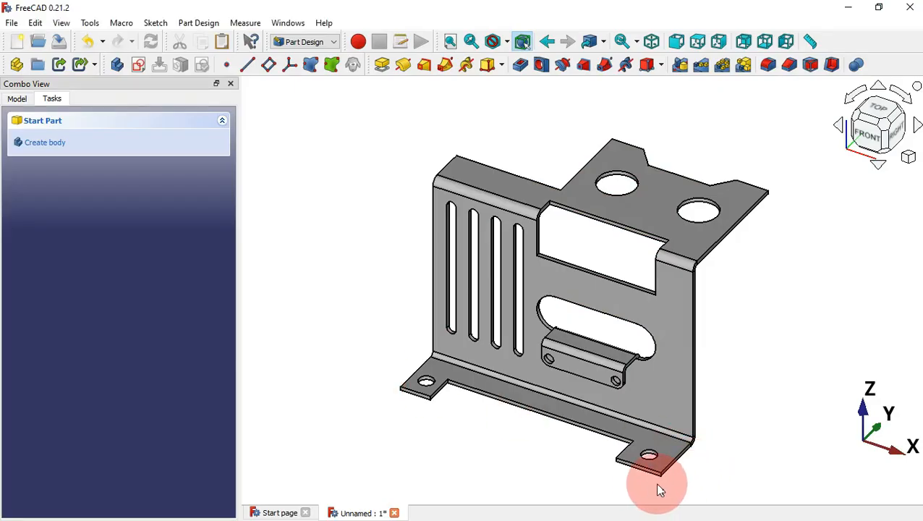
pyautogui.scroll(5, 666, 490)
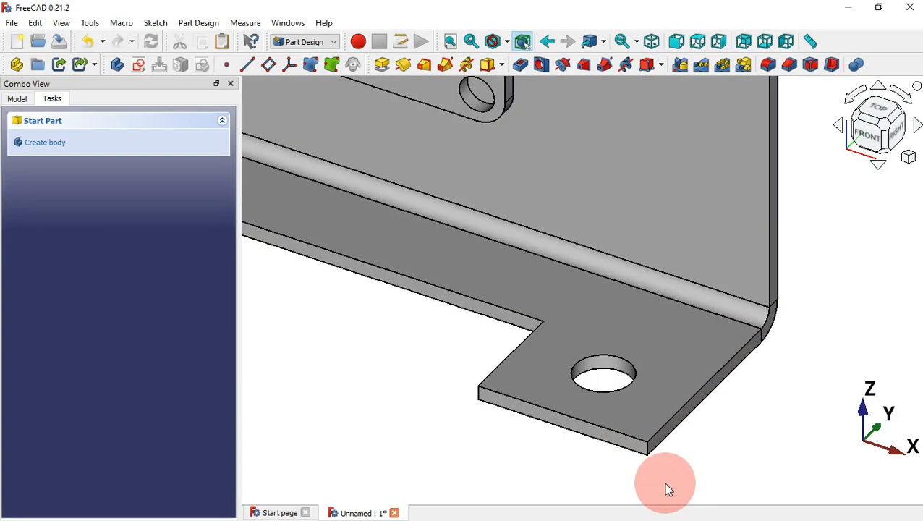
pyautogui.click(643, 449)
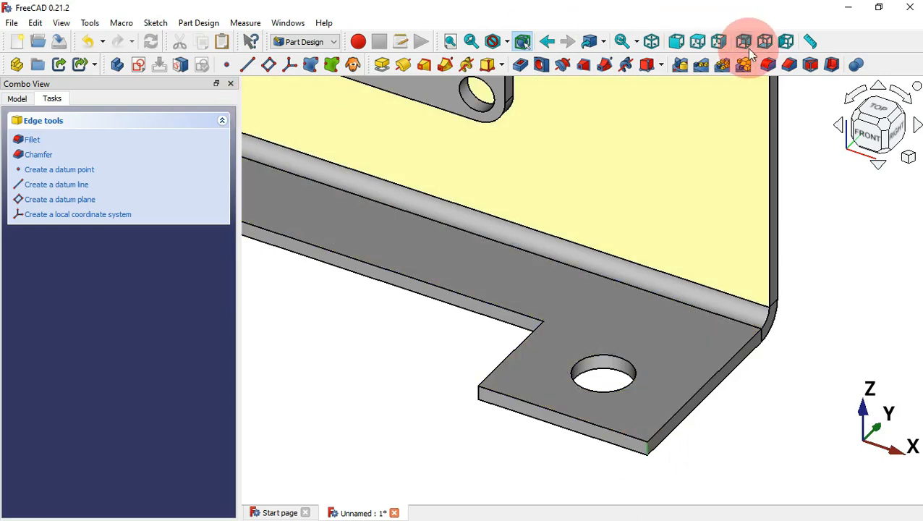
pyautogui.click(771, 66)
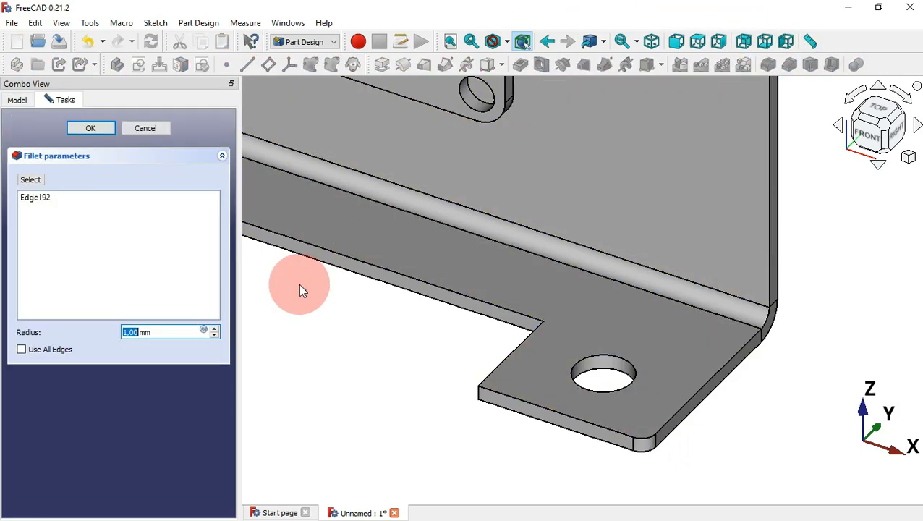
pyautogui.click(147, 333)
pyautogui.hotkey('alt', 'Tab')
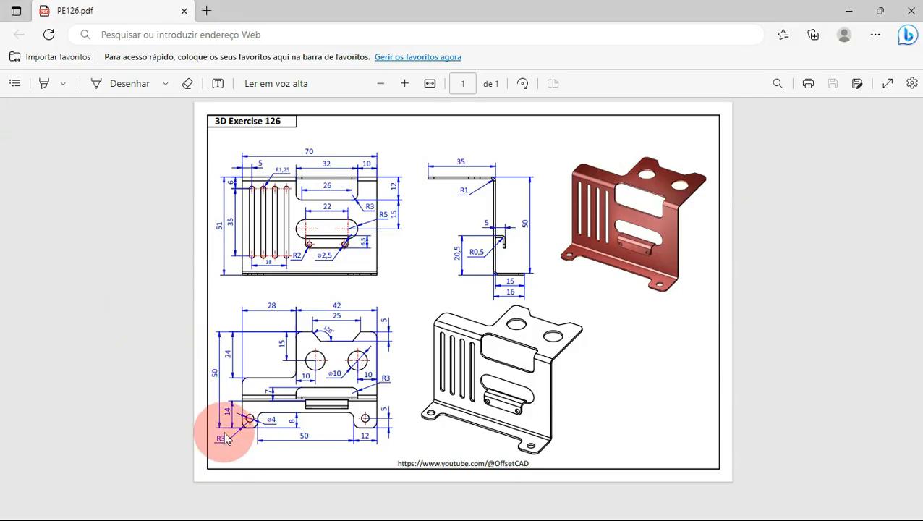
pyautogui.hotkey('alt', 'Tab')
pyautogui.write('3')
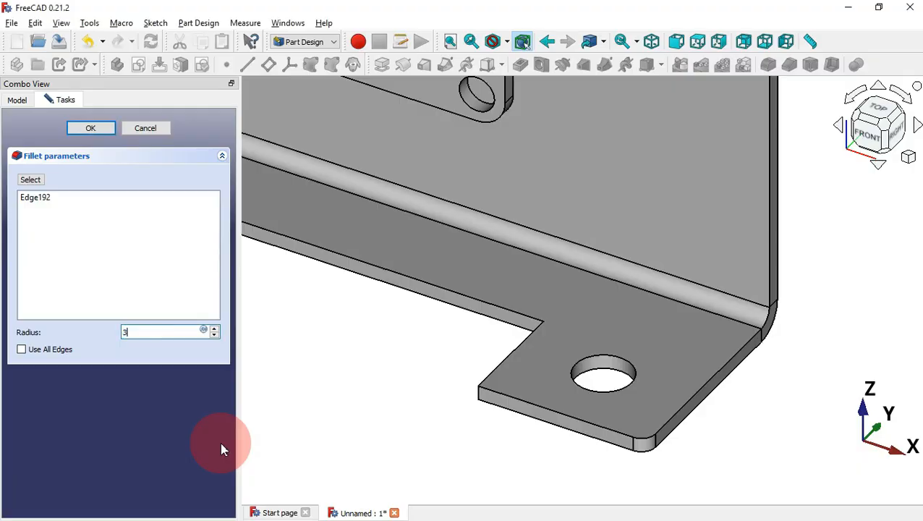
# Add the right mounting foot's other front corner edge and its inner notch corner edge to the fillet.
pyautogui.click(32, 180)
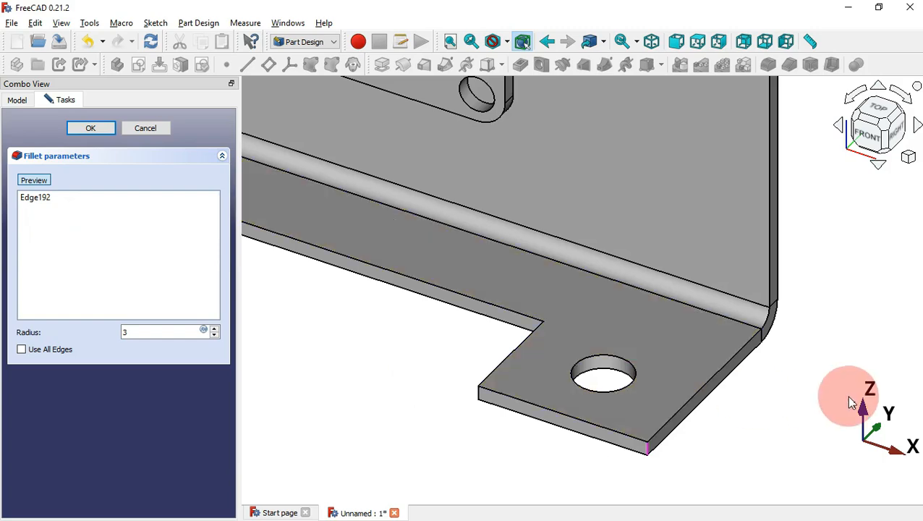
pyautogui.scroll(-2, 849, 399)
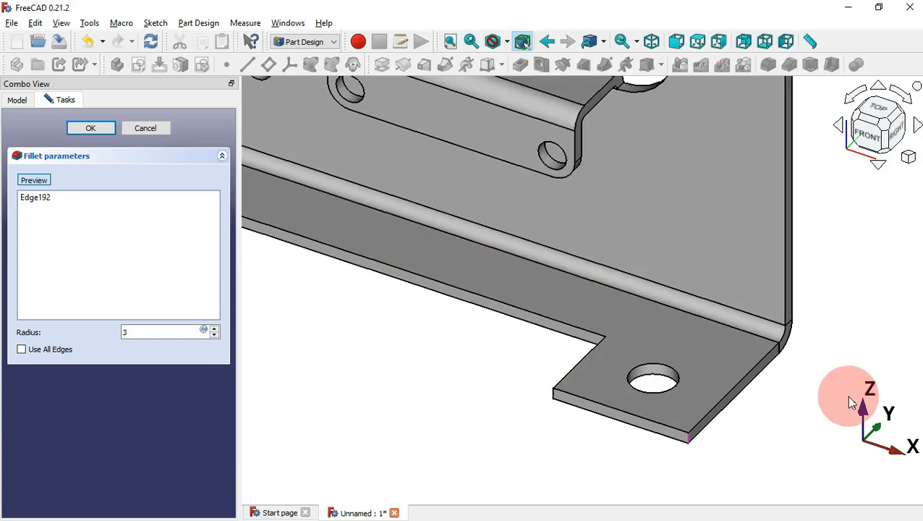
pyautogui.click(552, 392)
pyautogui.scroll(-2, 552, 392)
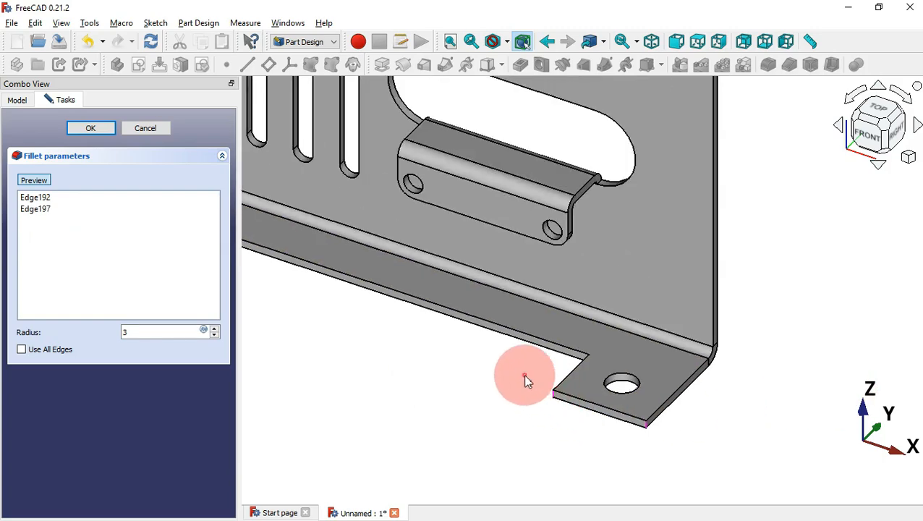
pyautogui.moveTo(523, 374); pyautogui.dragTo(697, 340, button='middle')
pyautogui.scroll(3, 669, 319)
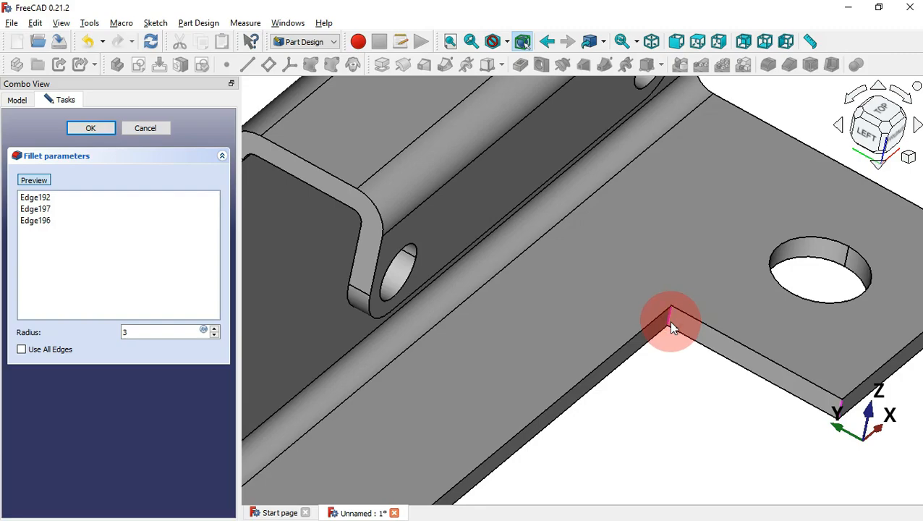
# Add the left mounting foot's two front corner edges and its inner notch corner edge to the fillet.
pyautogui.scroll(-4, 670, 321)
pyautogui.moveTo(731, 441); pyautogui.dragTo(558, 400, button='middle')
pyautogui.scroll(-3, 559, 400)
pyautogui.scroll(3, 314, 246)
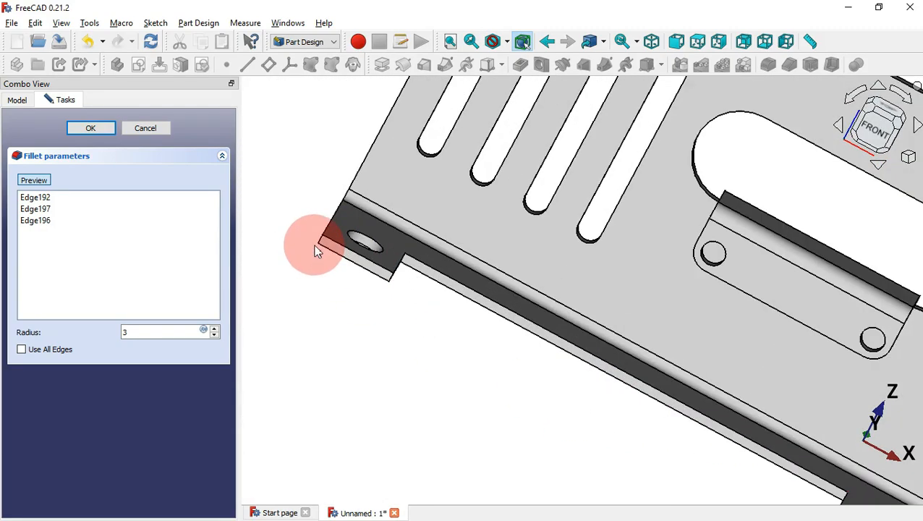
pyautogui.click(391, 272)
pyautogui.click(461, 305)
pyautogui.moveTo(461, 304); pyautogui.dragTo(422, 206, button='middle')
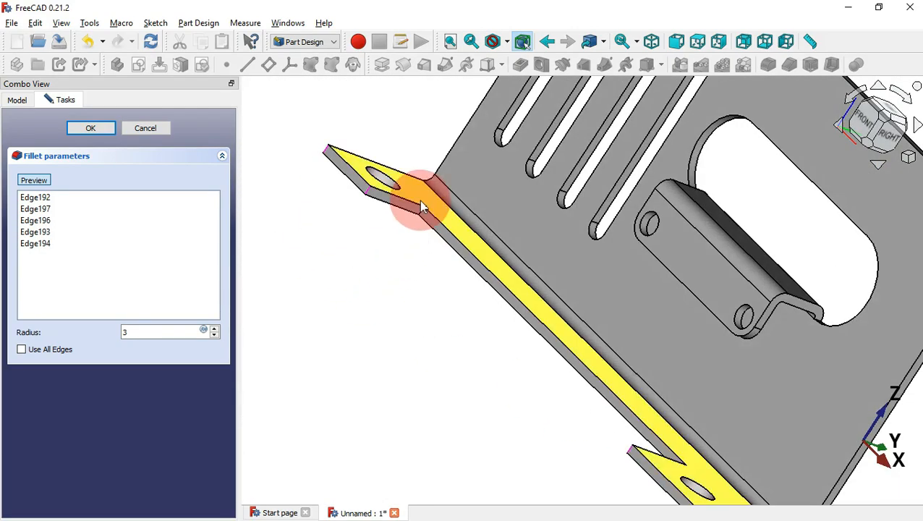
pyautogui.scroll(3, 427, 233)
pyautogui.click(425, 233)
pyautogui.scroll(-4, 449, 203)
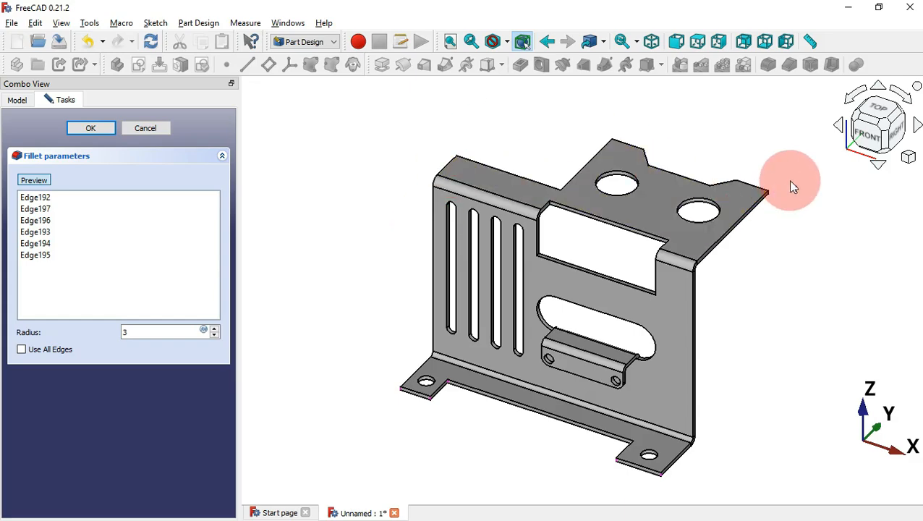
# Add the top flange's outer rear right corner edge to the fillet.
pyautogui.scroll(4, 674, 250)
pyautogui.click(677, 245)
pyautogui.scroll(-3, 748, 209)
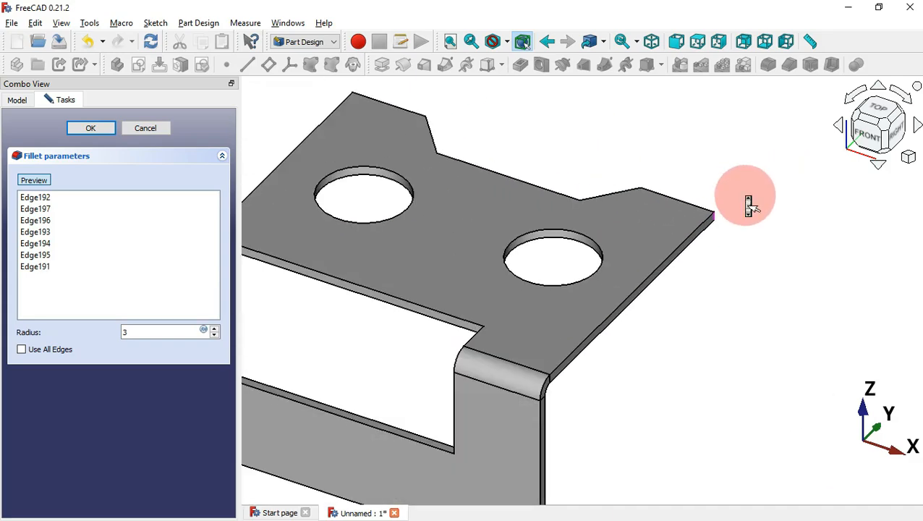
# Add the four corner edges of the rectangular cut-out below the top flange to the fillet.
pyautogui.scroll(3, 395, 282)
pyautogui.scroll(4, 503, 312)
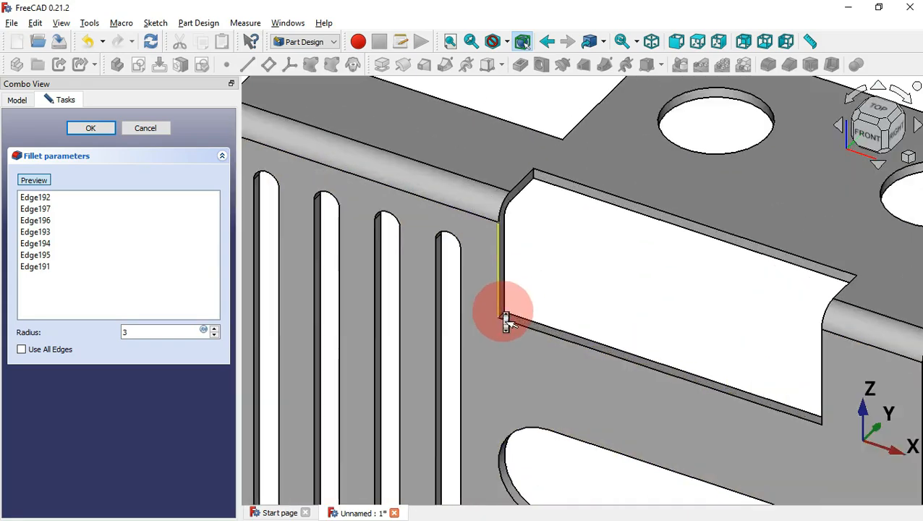
pyautogui.click(505, 321)
pyautogui.click(551, 92)
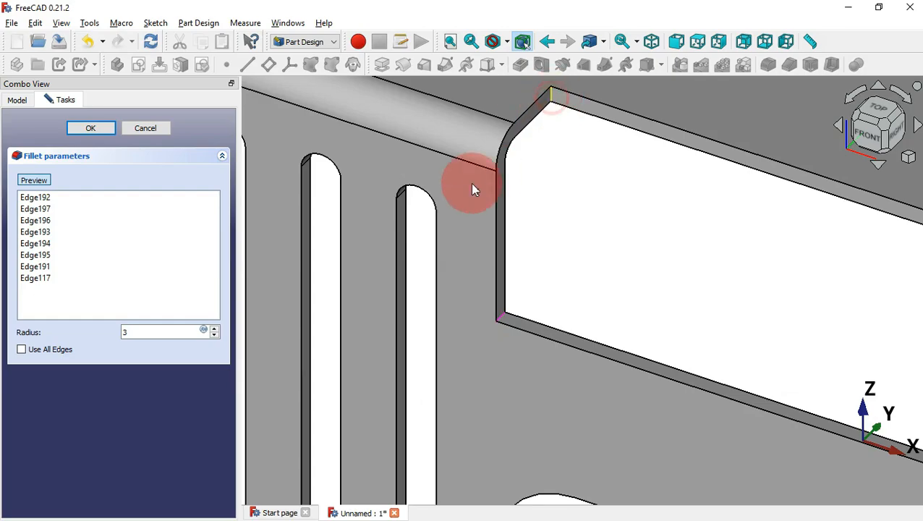
pyautogui.scroll(-3, 474, 189)
pyautogui.moveTo(482, 196); pyautogui.dragTo(636, 375, button='middle')
pyautogui.scroll(5, 882, 348)
pyautogui.click(621, 381)
# Add the top flange's left-side corner edges to the fillet: the narrow section's outer corner, the inner step corner and the rear left corner.
pyautogui.press('Home')
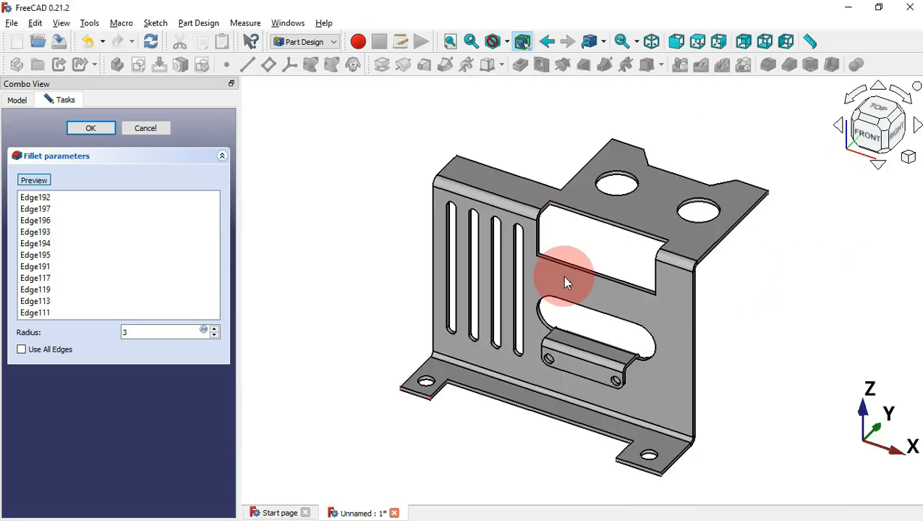
pyautogui.scroll(3, 588, 258)
pyautogui.moveTo(587, 257); pyautogui.dragTo(576, 398, button='middle')
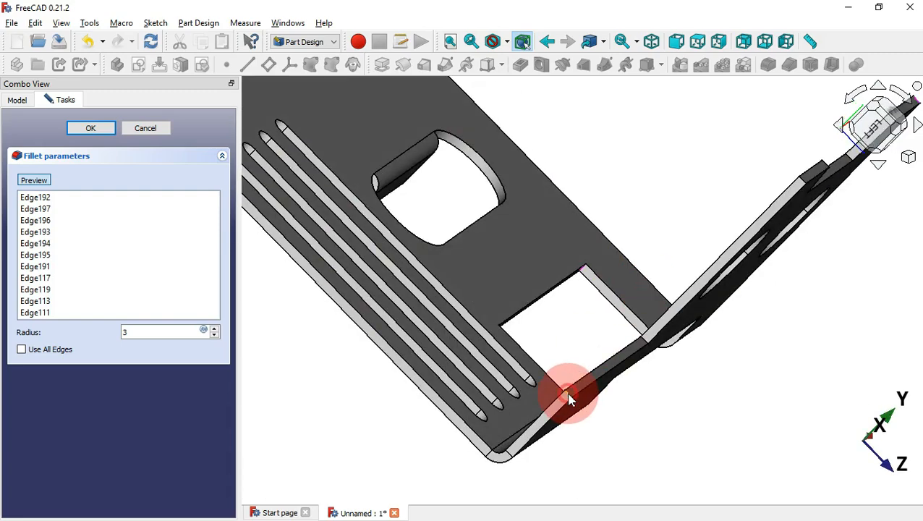
pyautogui.scroll(3, 720, 289)
pyautogui.scroll(-8, 653, 247)
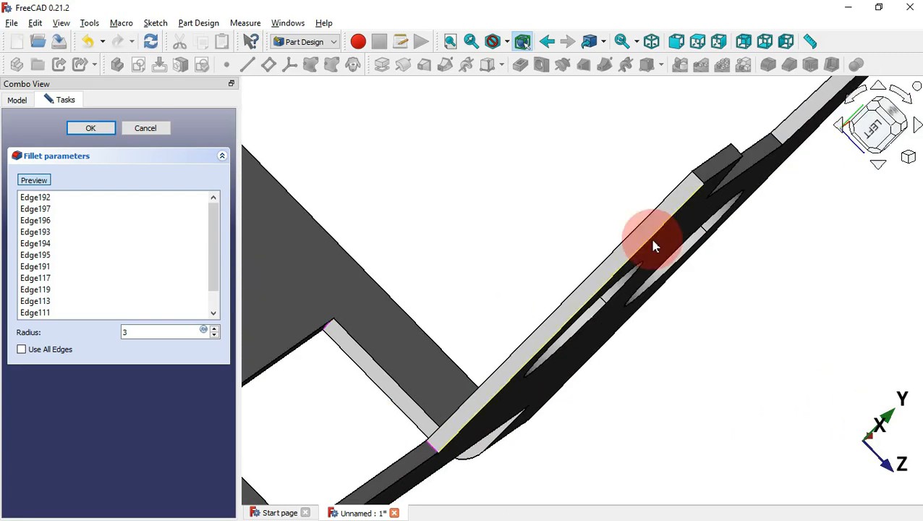
# Preview the 3 mm fillet on all selected corner edges and apply it to the bracket.
pyautogui.press('0')
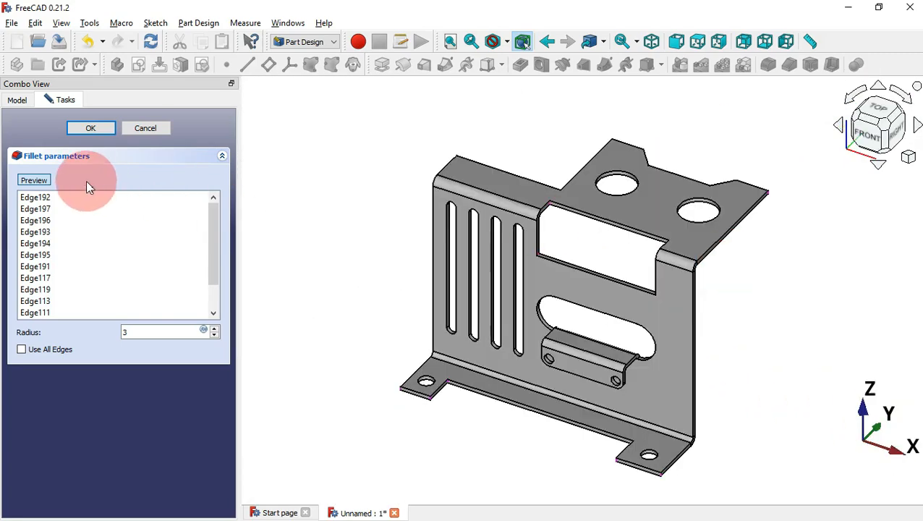
pyautogui.click(42, 181)
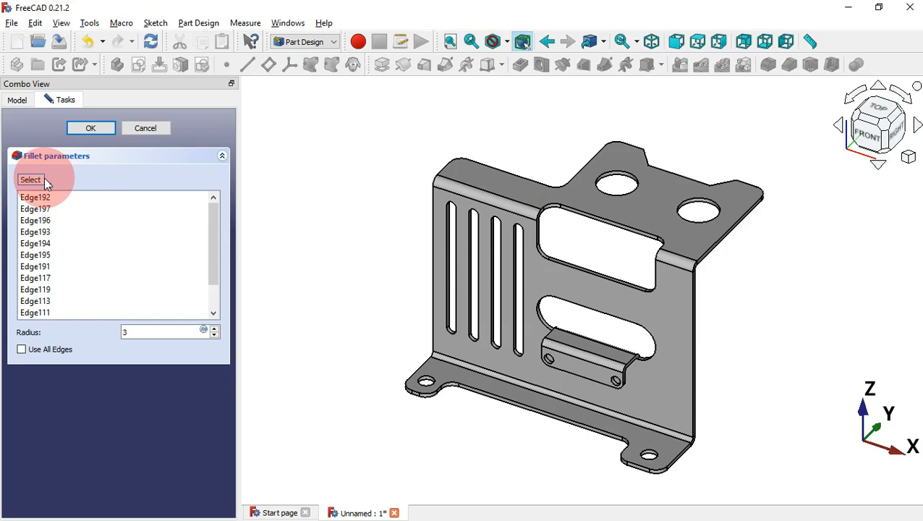
pyautogui.click(45, 181)
pyautogui.click(78, 138)
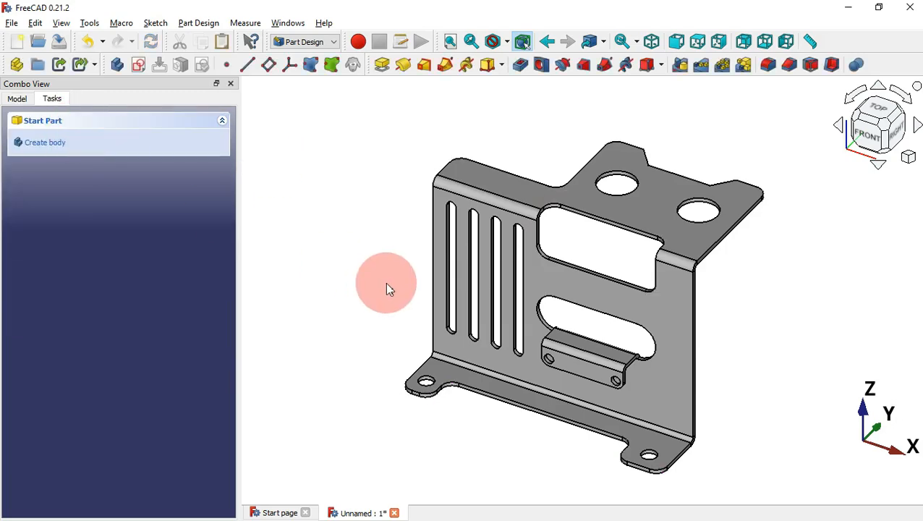
pyautogui.moveTo(384, 282); pyautogui.dragTo(417, 316)
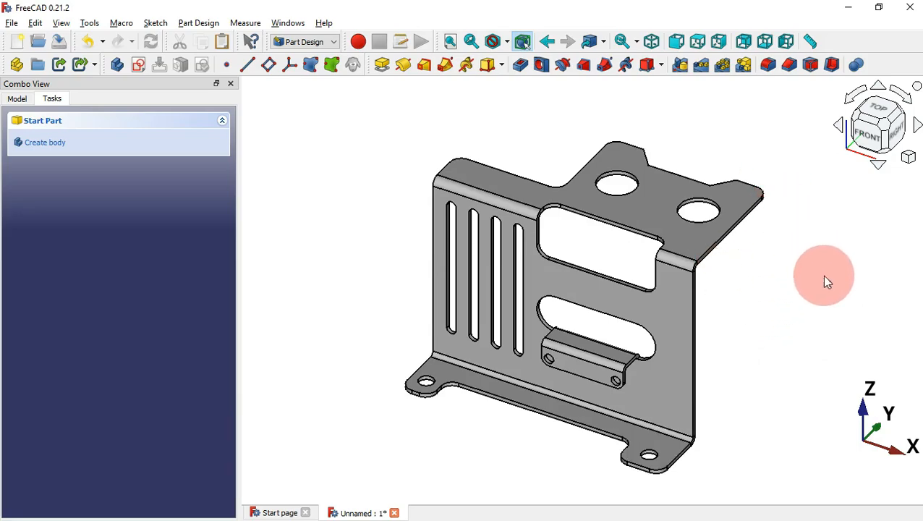
pyautogui.moveTo(823, 277)
pyautogui.mouseDown()
pyautogui.moveTo(824, 287)
pyautogui.moveTo(517, 327)
pyautogui.moveTo(509, 311)
pyautogui.moveTo(766, 361)
pyautogui.mouseUp()
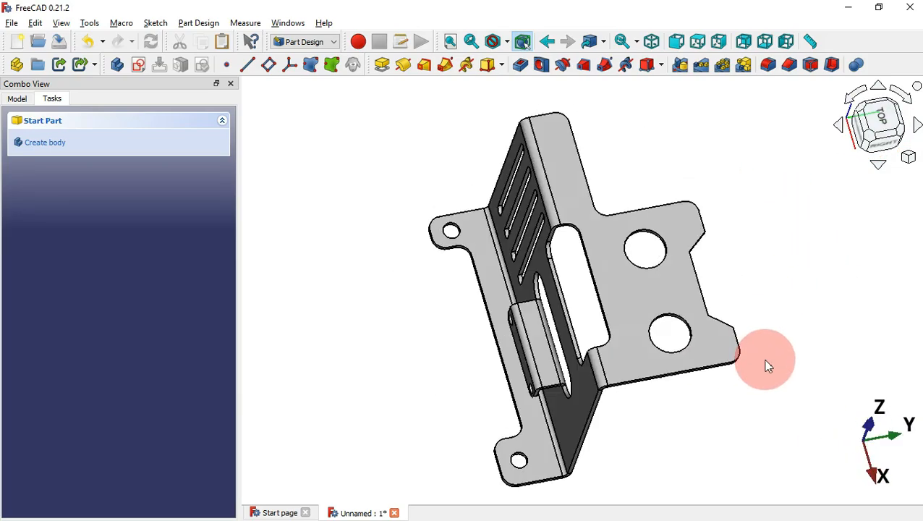